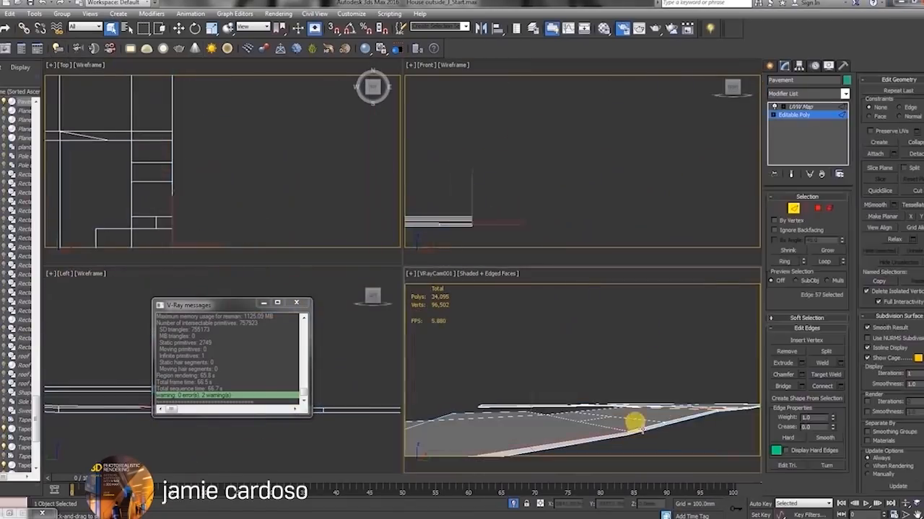
click(808, 93)
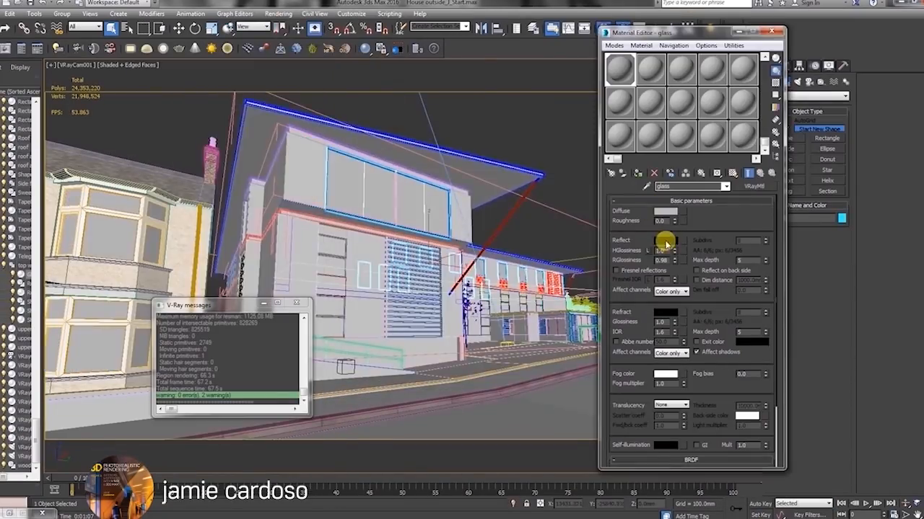
click(663, 241)
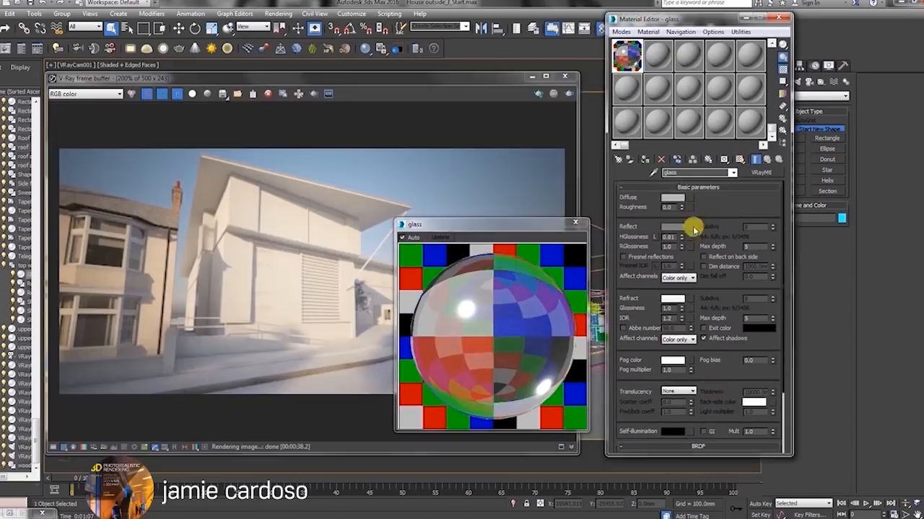
click(639, 200)
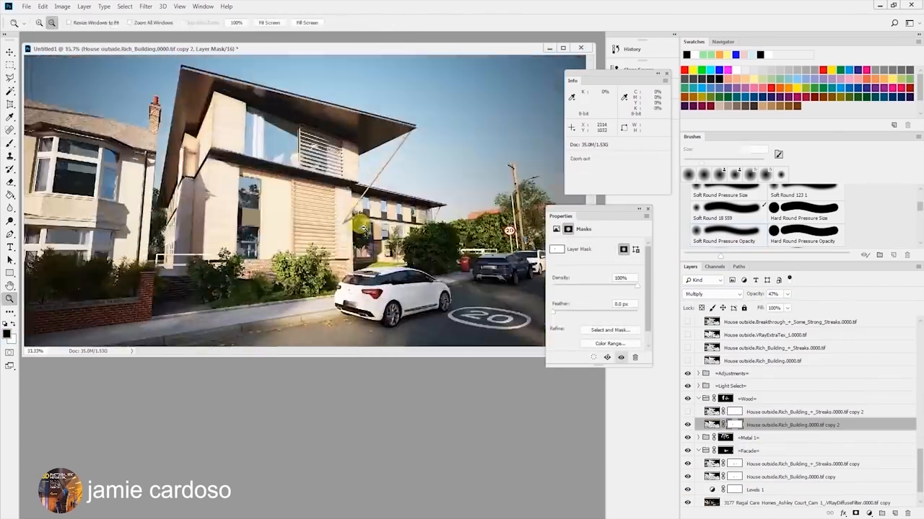
scroll(794, 361, up, 3)
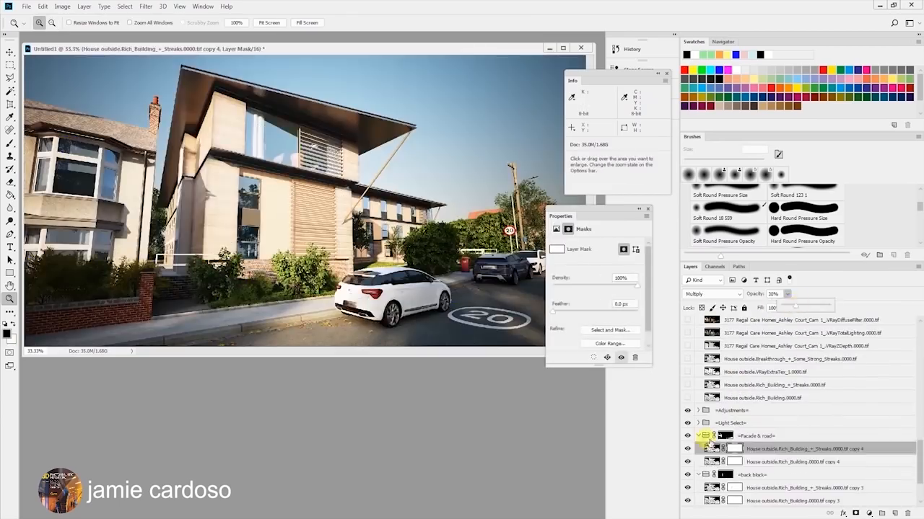
click(853, 357)
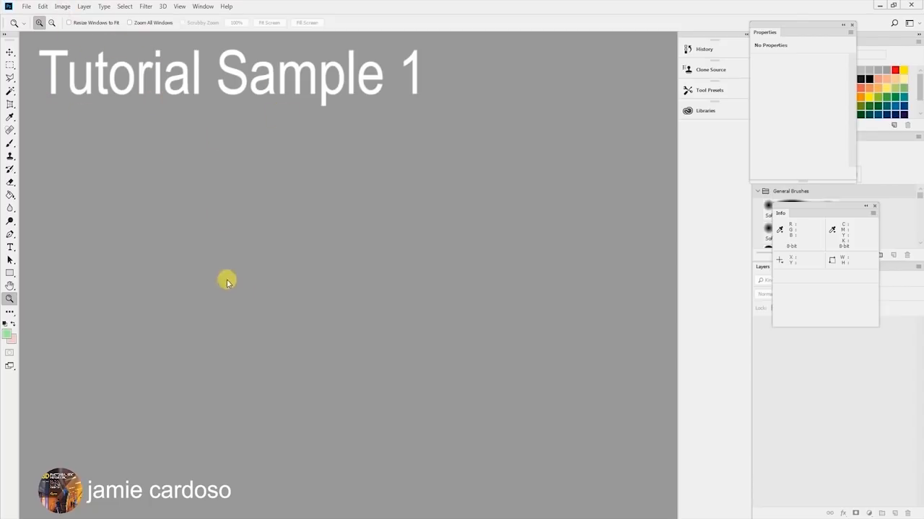
- Start Load Files into Stack and browse for the source files
click(28, 8)
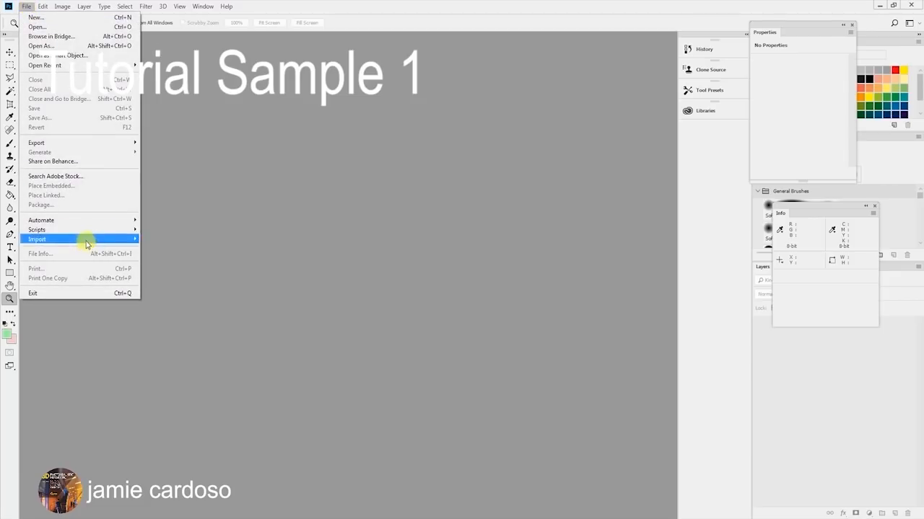
mouse_move(109, 229)
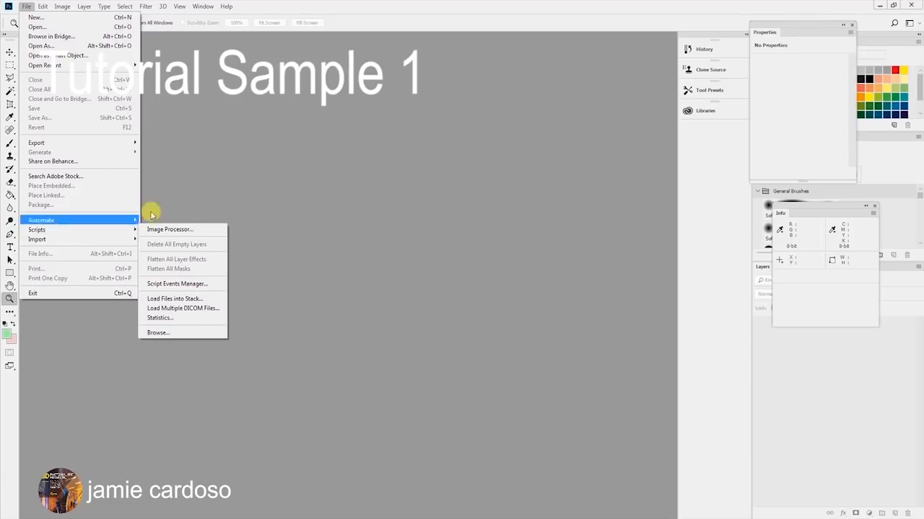
click(196, 300)
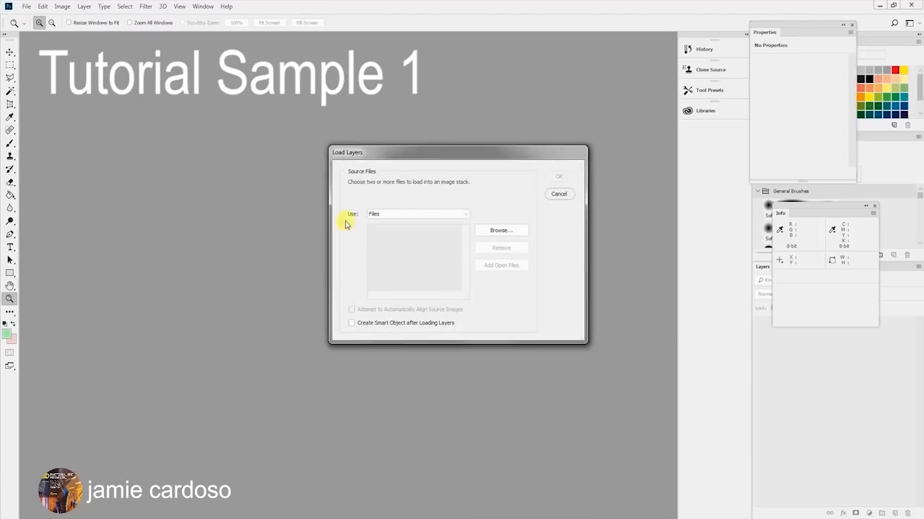
drag(389, 161, 345, 132)
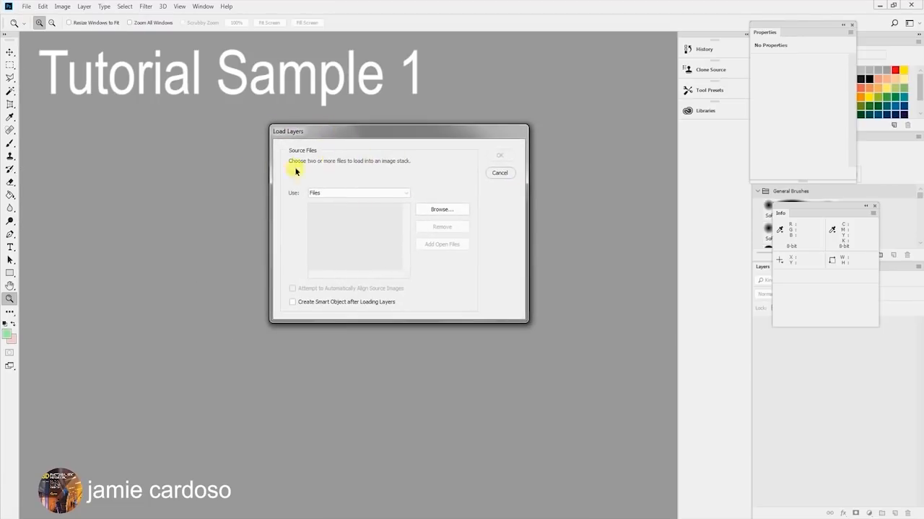
click(441, 210)
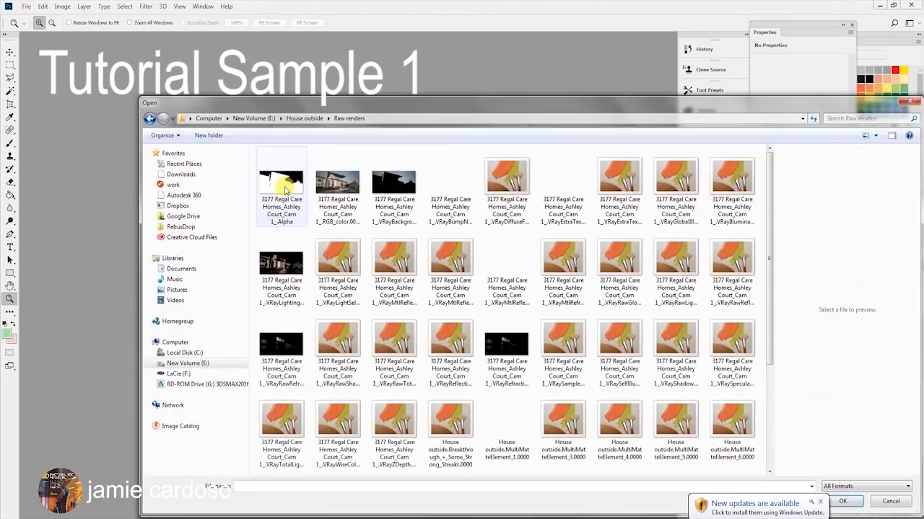
- Load all render images in the Raw renders folder, from the Alpha file through House outside.VRayExtraTex_1.0000, as layers of one document
click(284, 187)
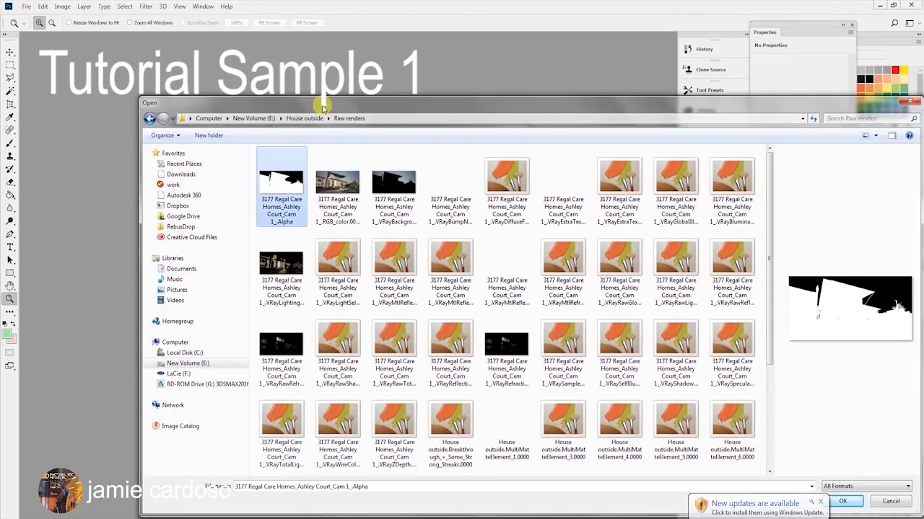
drag(320, 104, 277, 46)
drag(727, 142, 725, 345)
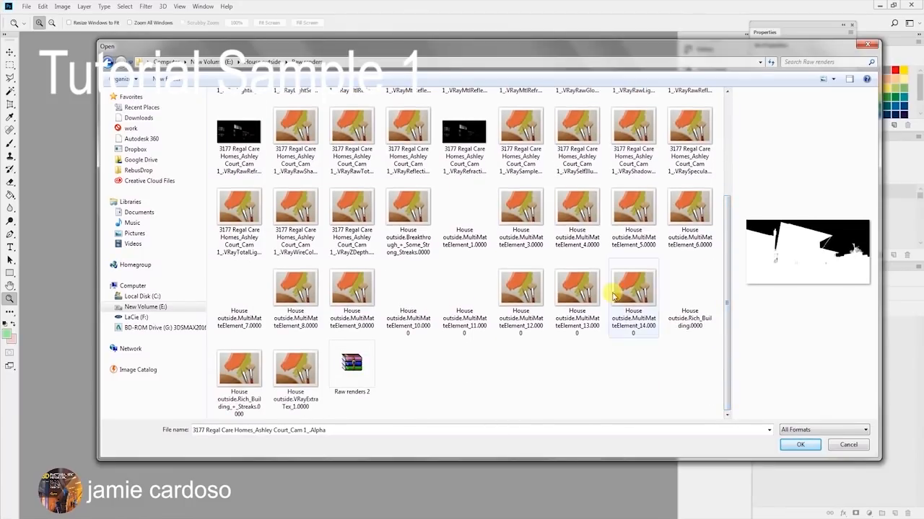
shift+click(312, 366)
drag(726, 339, 726, 226)
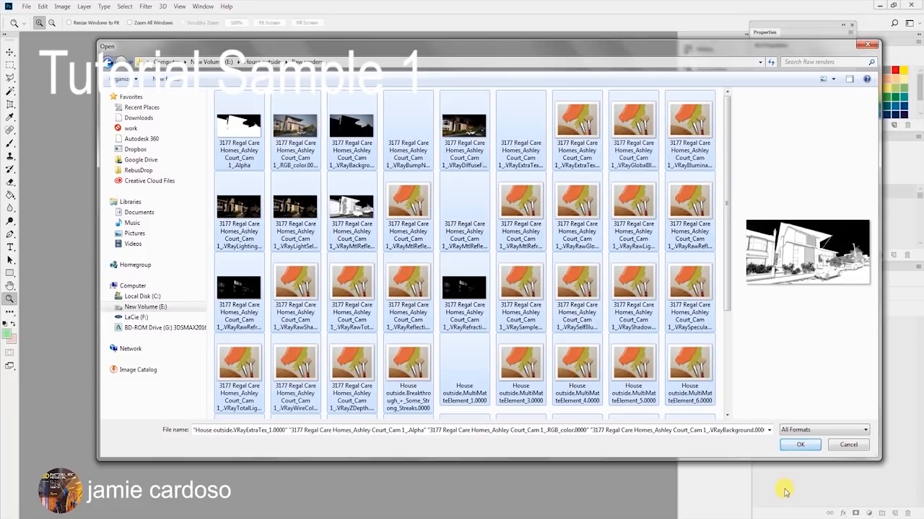
click(796, 445)
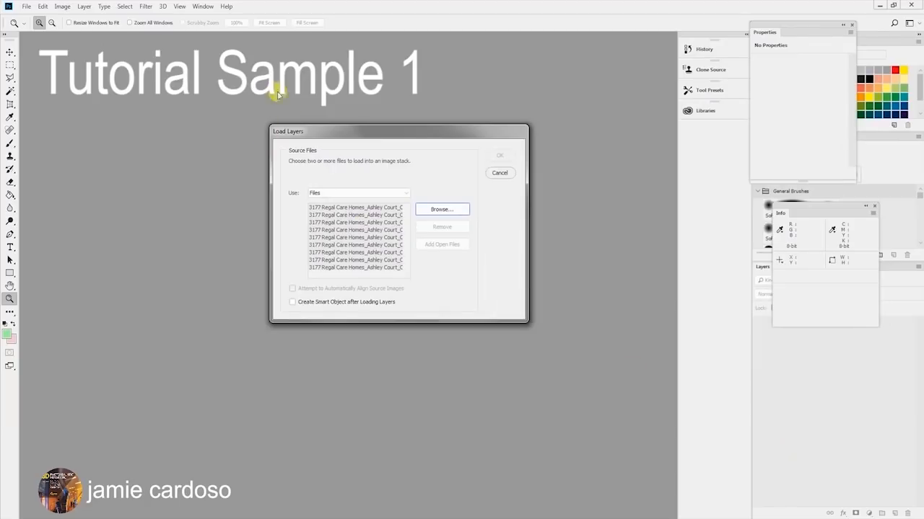
drag(322, 133, 373, 110)
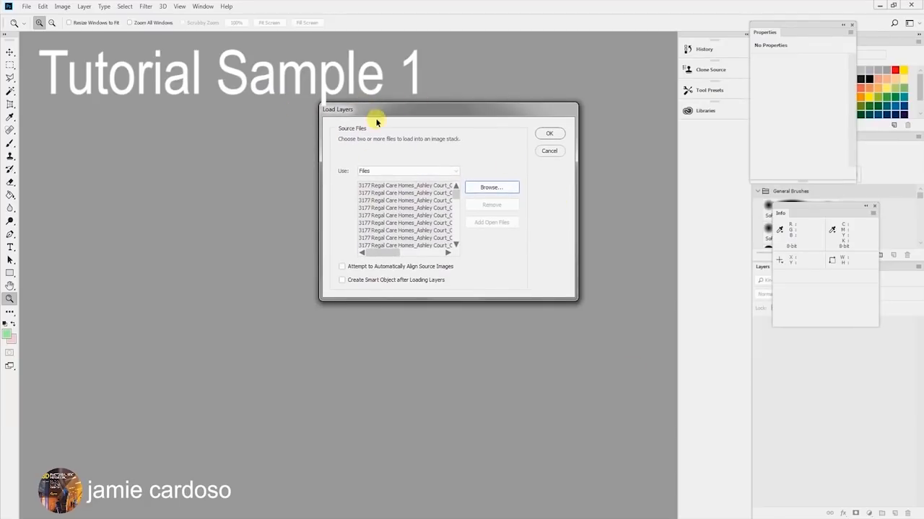
click(550, 136)
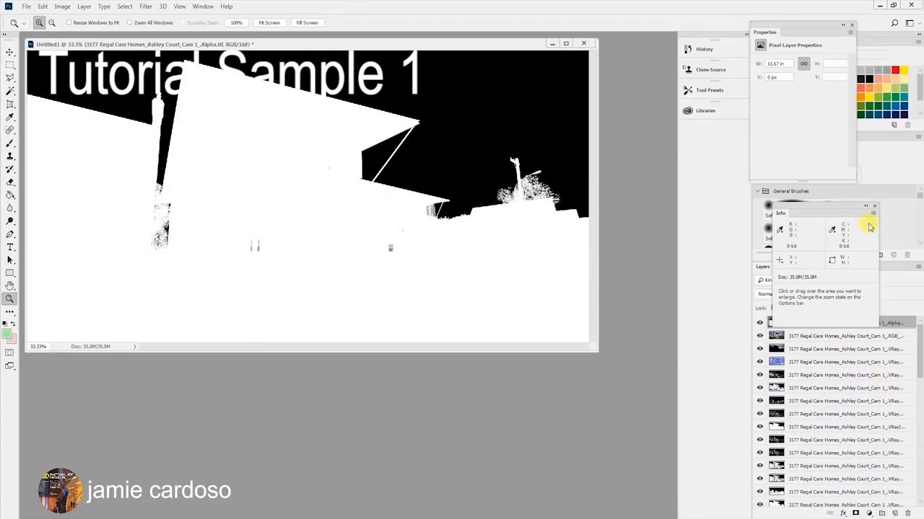
- Move the floating Info and Properties panels over the canvas area so they no longer cover the layer list and swatches
drag(820, 215, 620, 147)
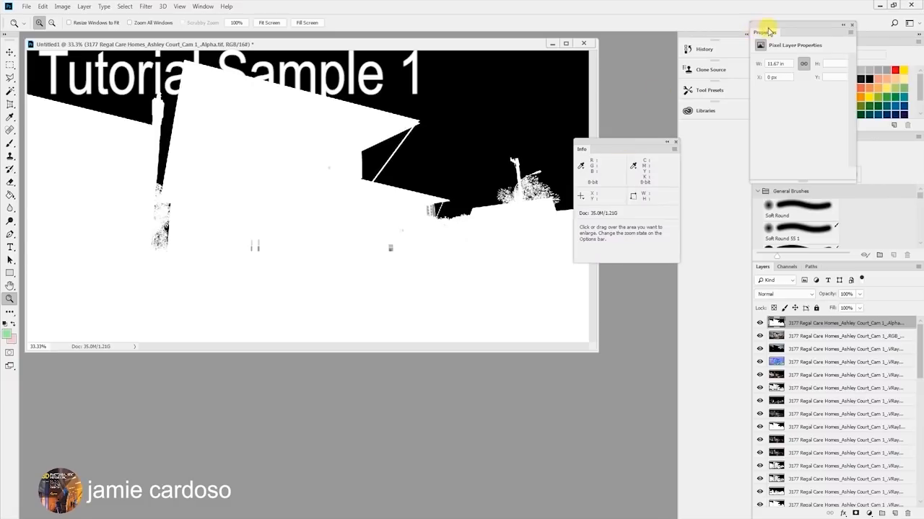
drag(770, 33, 588, 264)
drag(622, 145, 609, 81)
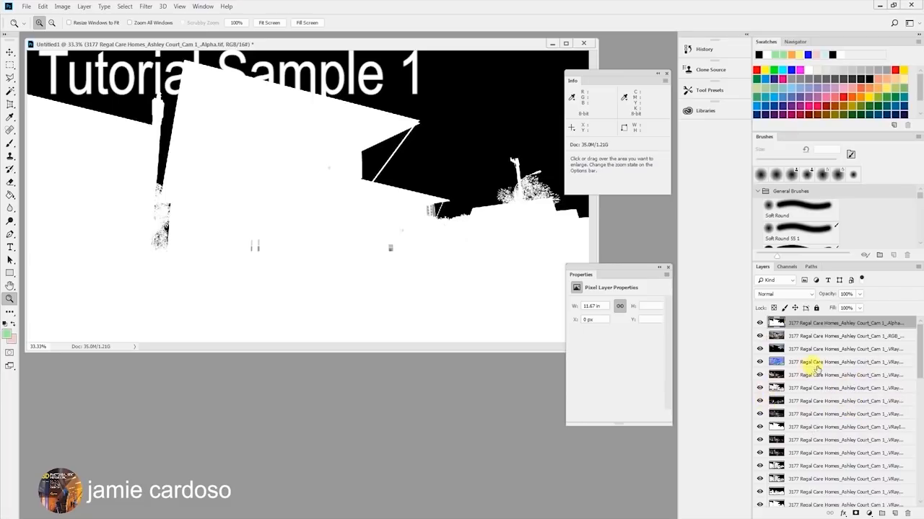
- Hide every layer except the RGB_color render and move that layer to the bottom of the layer stack
click(828, 337)
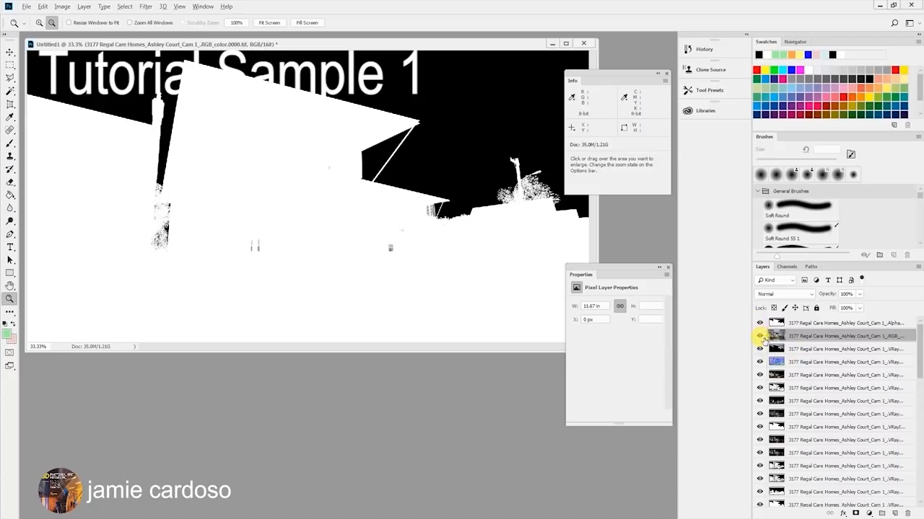
alt+click(759, 337)
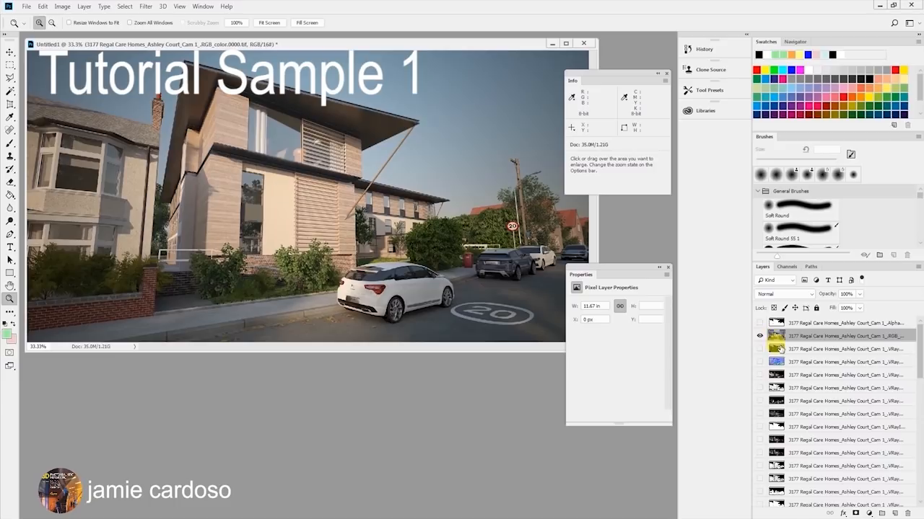
scroll(807, 336, down, 3)
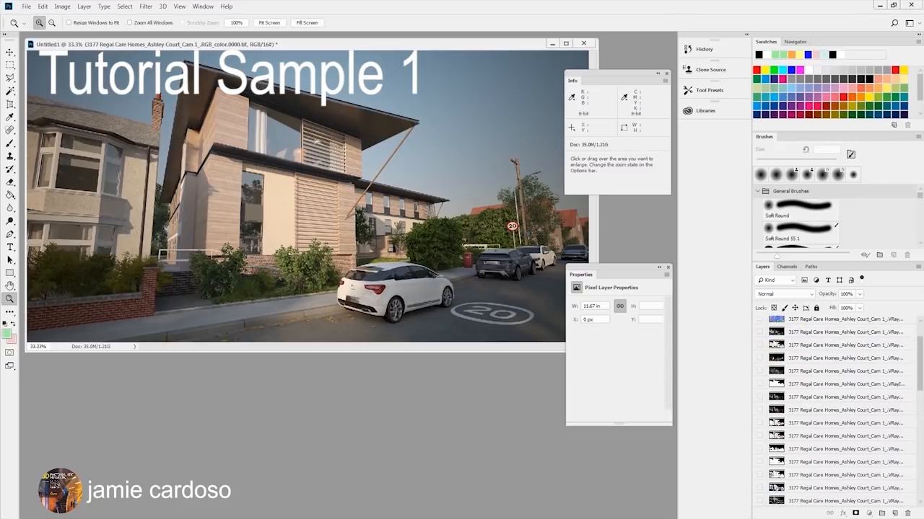
mouse_move(808, 517)
mouse_down()
mouse_move(806, 495)
mouse_move(814, 499)
mouse_up()
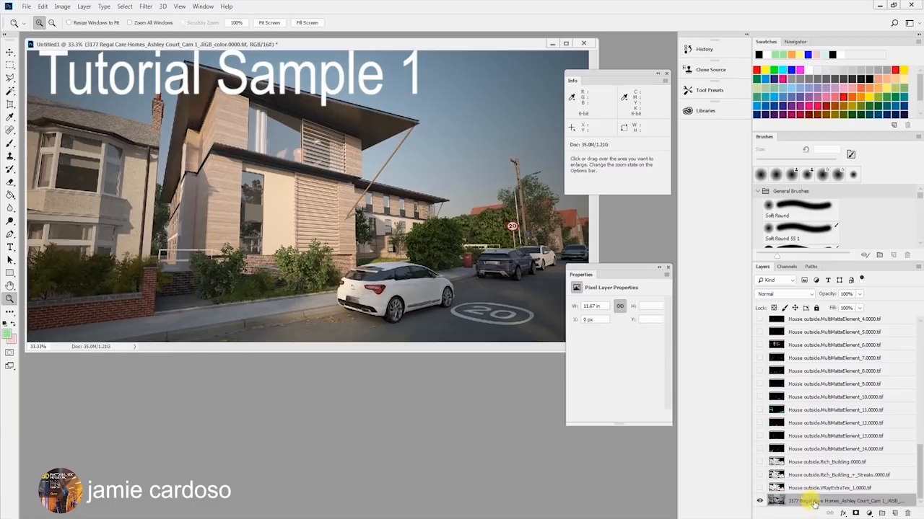
- Label the RGB_color layer with the color Red
right_click(816, 500)
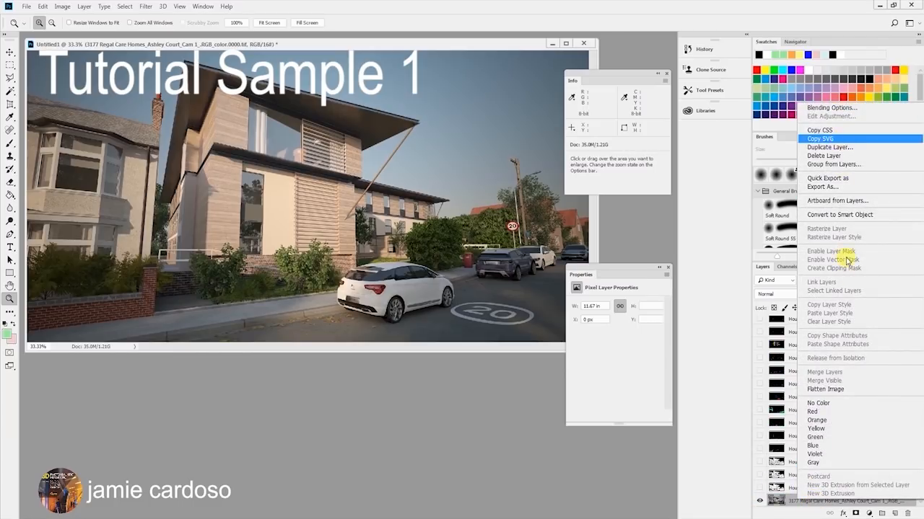
click(817, 412)
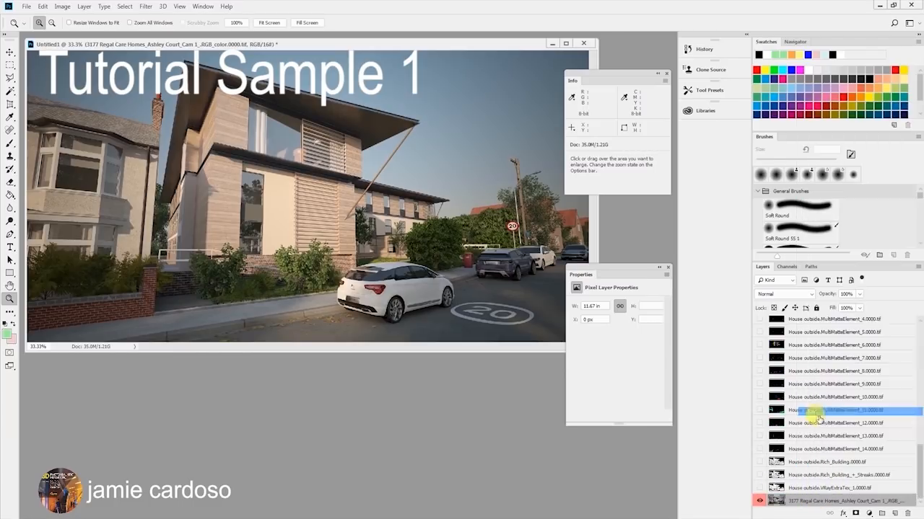
- Group all layers above the RGB_color render, from House outside.VRayExtraTex_1.0000.tif up to the Alpha layer
click(815, 488)
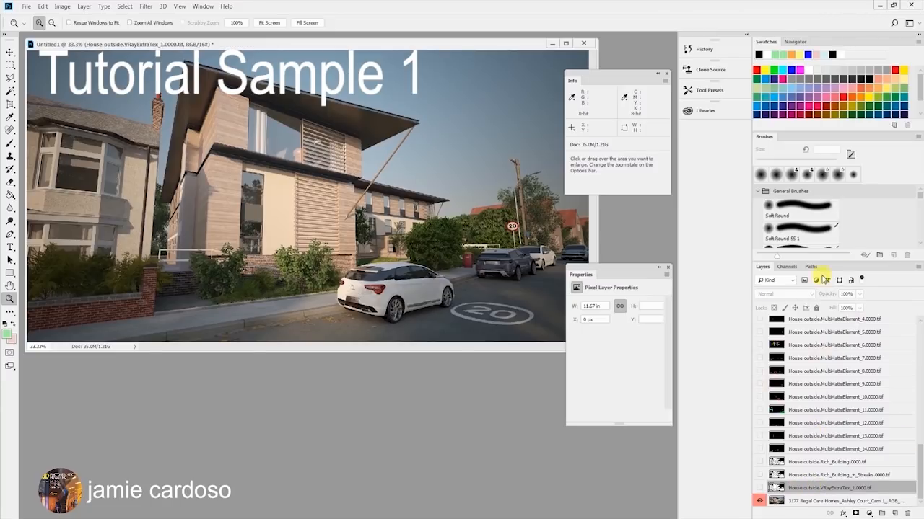
mouse_move(920, 465)
mouse_down()
mouse_move(922, 313)
mouse_move(920, 481)
mouse_up()
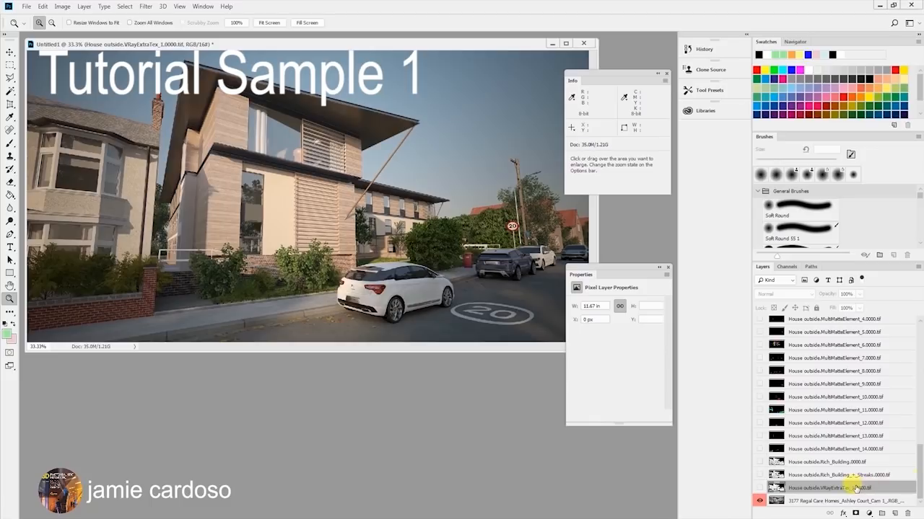
scroll(844, 371, up, 8)
scroll(844, 322, up, 3)
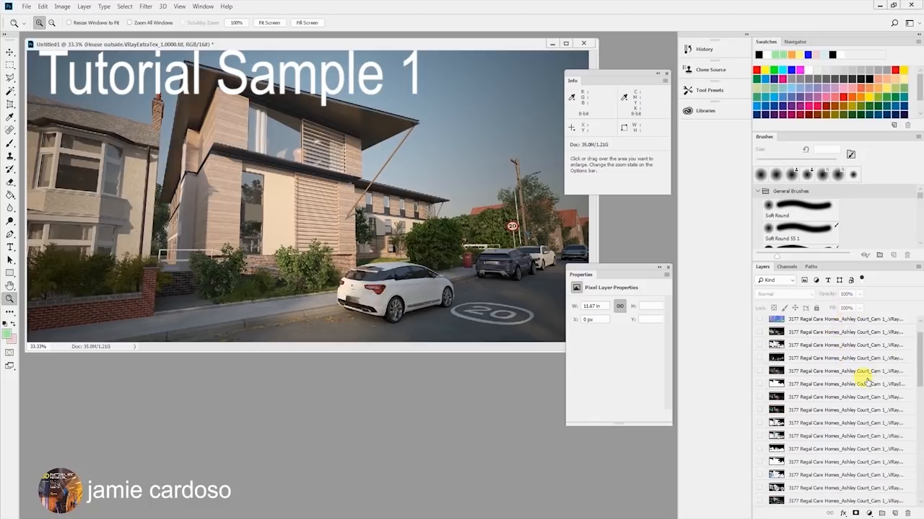
scroll(920, 334, up, 2)
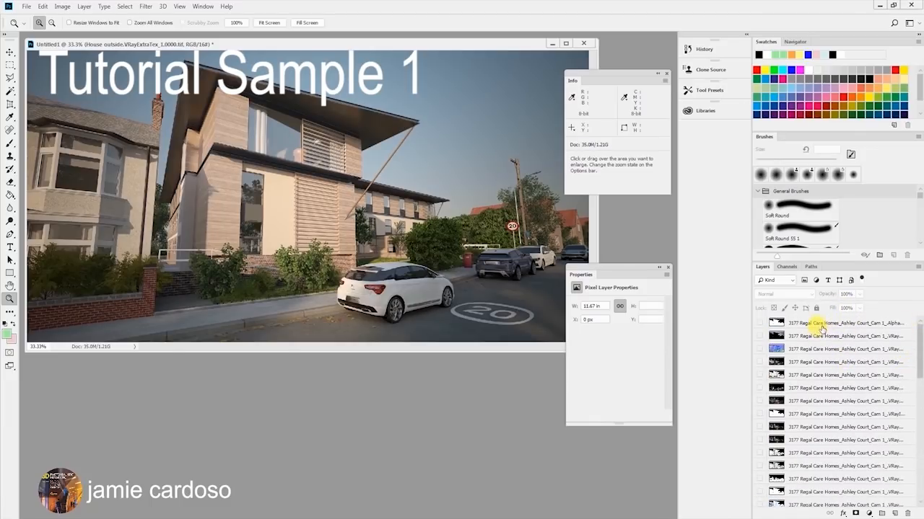
shift+click(821, 328)
drag(918, 378, 919, 488)
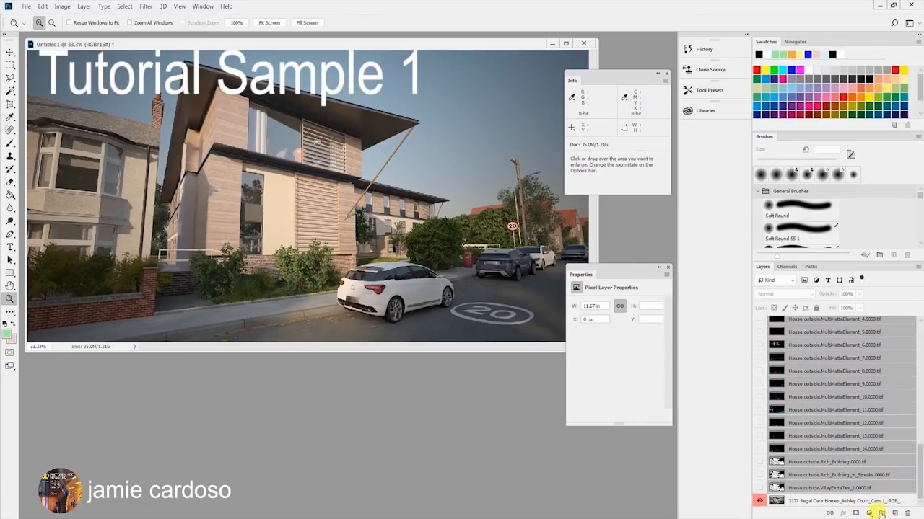
click(881, 513)
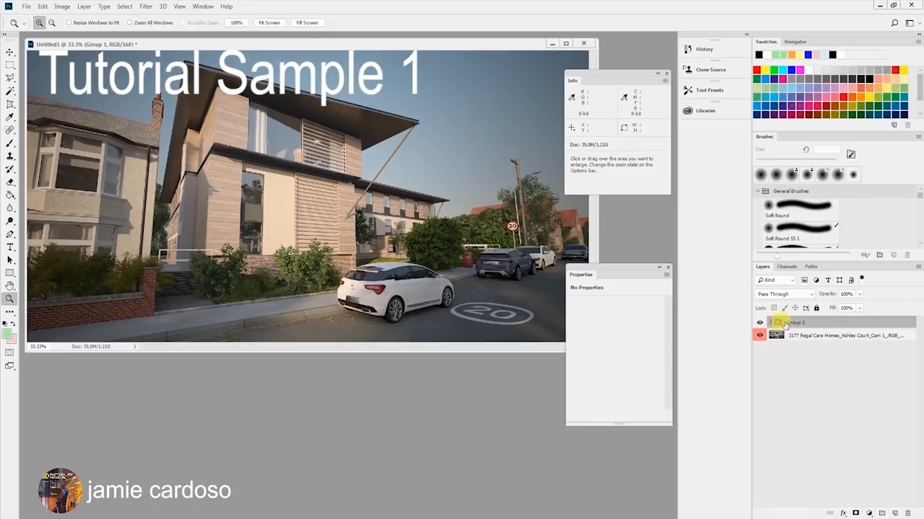
click(808, 335)
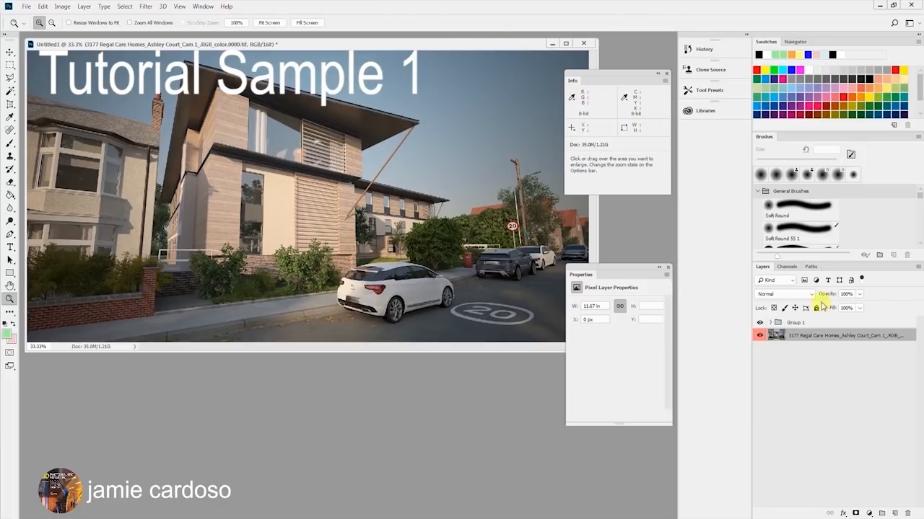
mouse_move(815, 336)
mouse_down()
mouse_move(824, 318)
mouse_move(826, 337)
mouse_up()
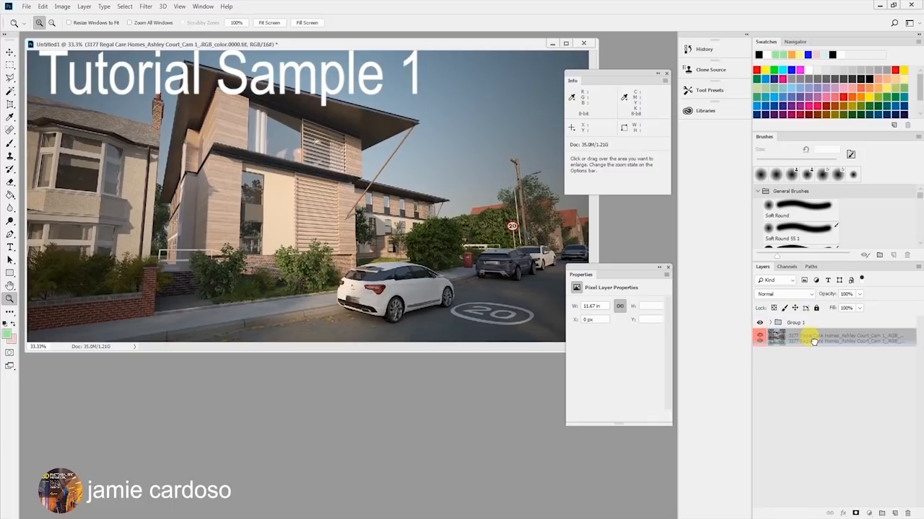
- Rename the new layer group as =Render Elements=
double_click(793, 322)
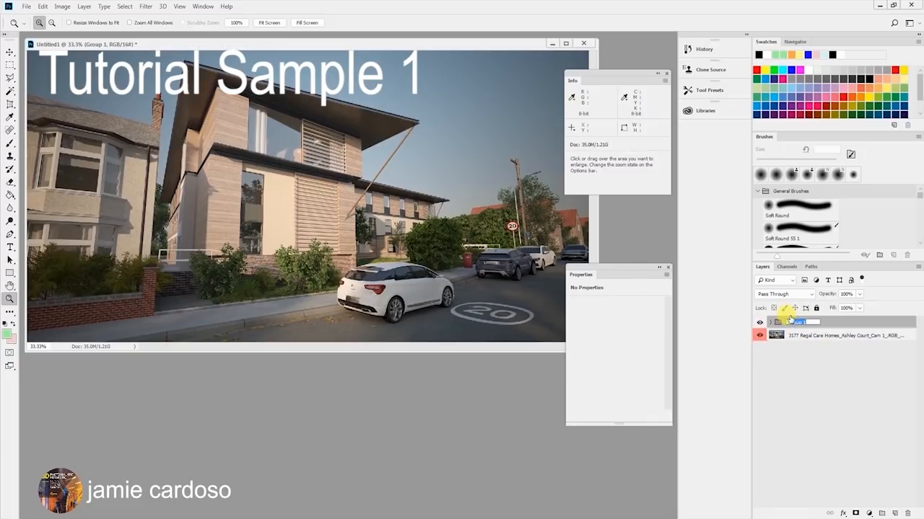
text(=Render Elements=)
key(Return)
- Create an empty layer group directly above the RGB_color layer and name it =Adjustments=
click(839, 337)
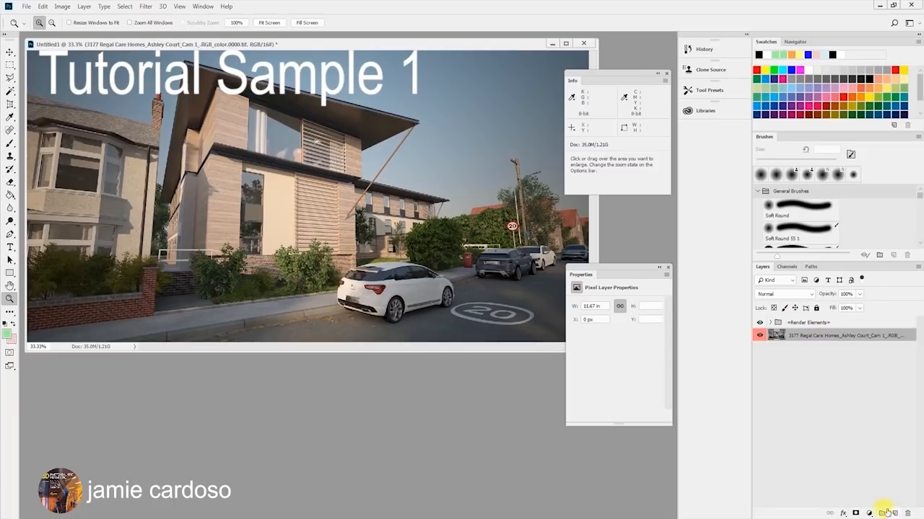
click(881, 514)
double_click(792, 335)
text(=Adjustments=)
key(Return)
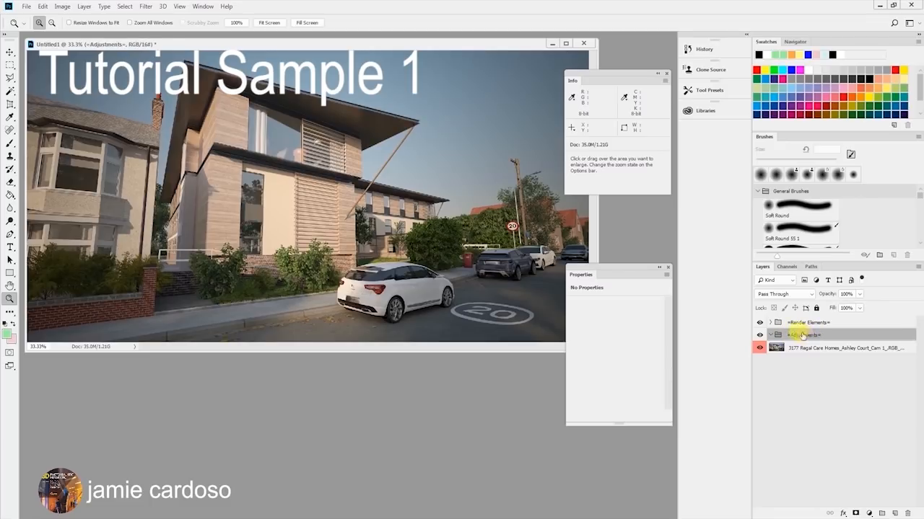
double_click(794, 336)
click(793, 334)
drag(791, 335, 830, 336)
key(Return)
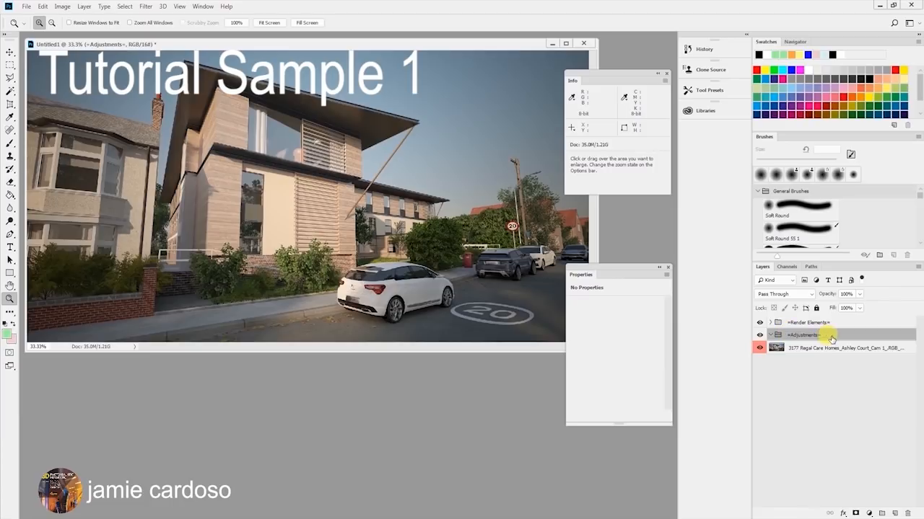
key(v)
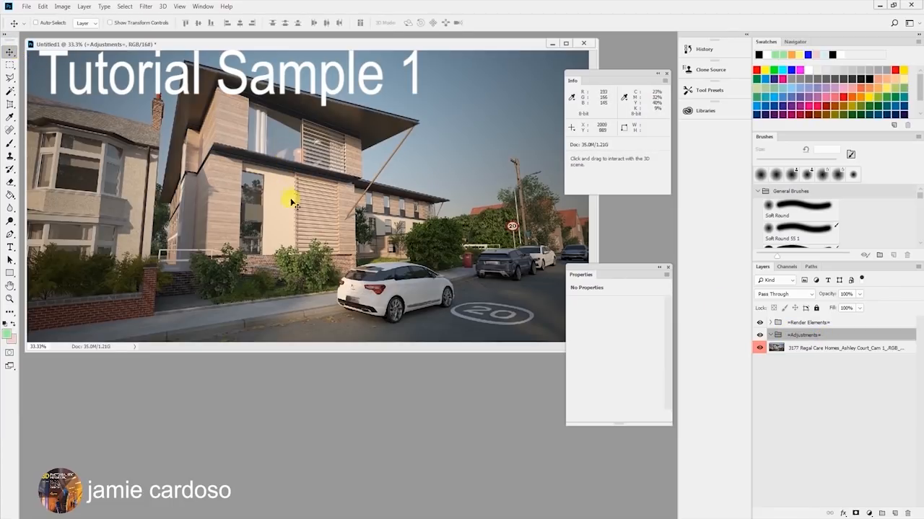
right_click(286, 152)
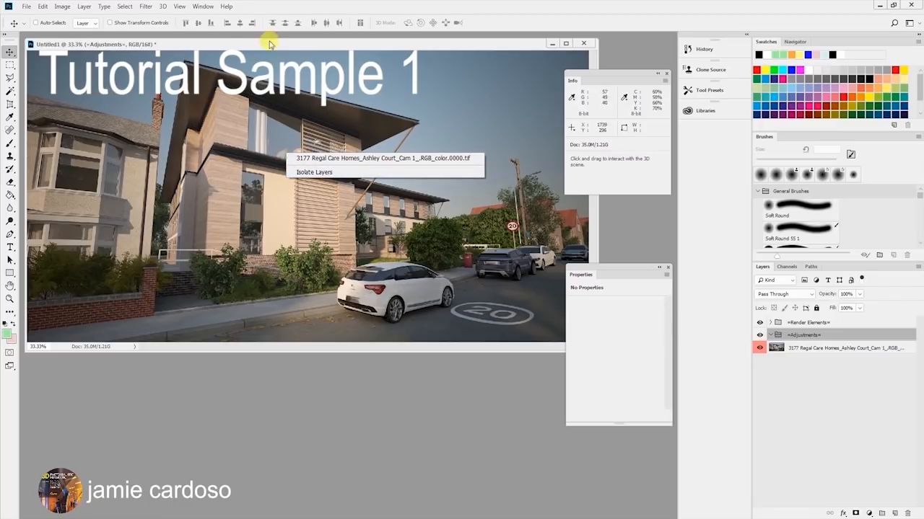
- Add a Curves adjustment layer inside the =Adjustments= group
click(793, 338)
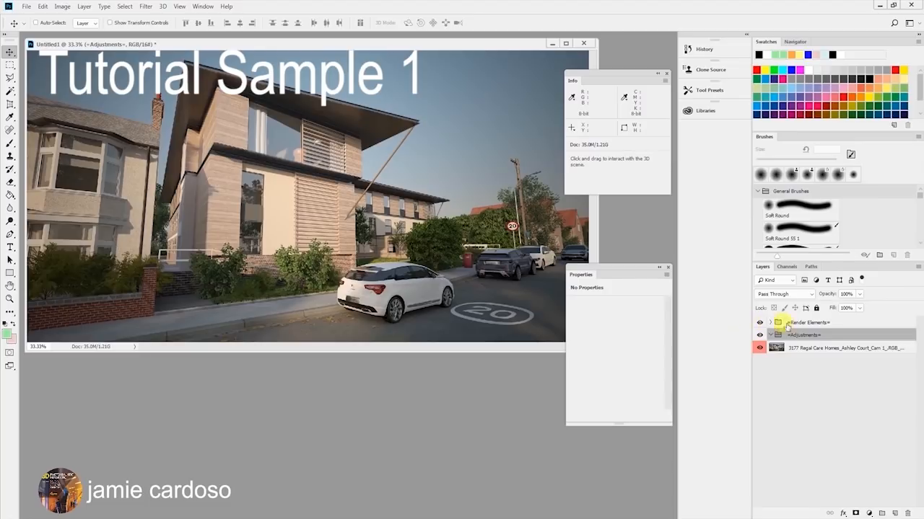
click(869, 513)
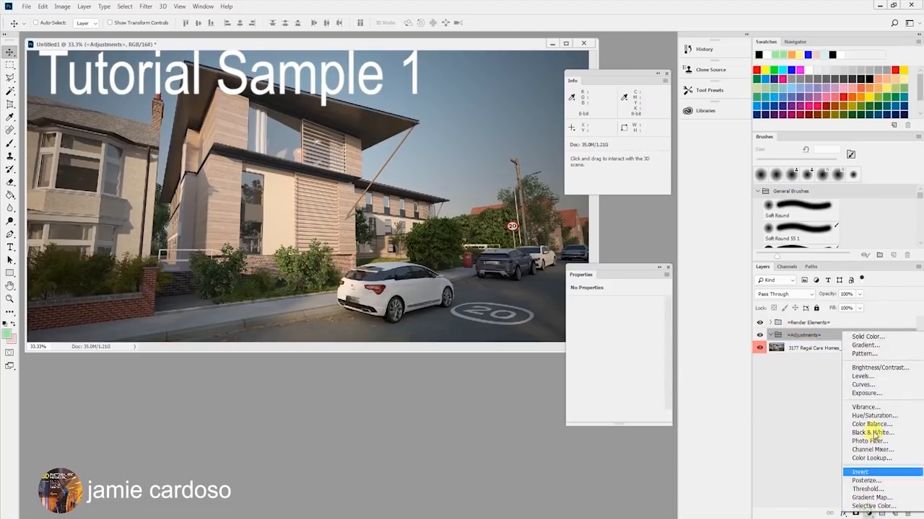
click(866, 386)
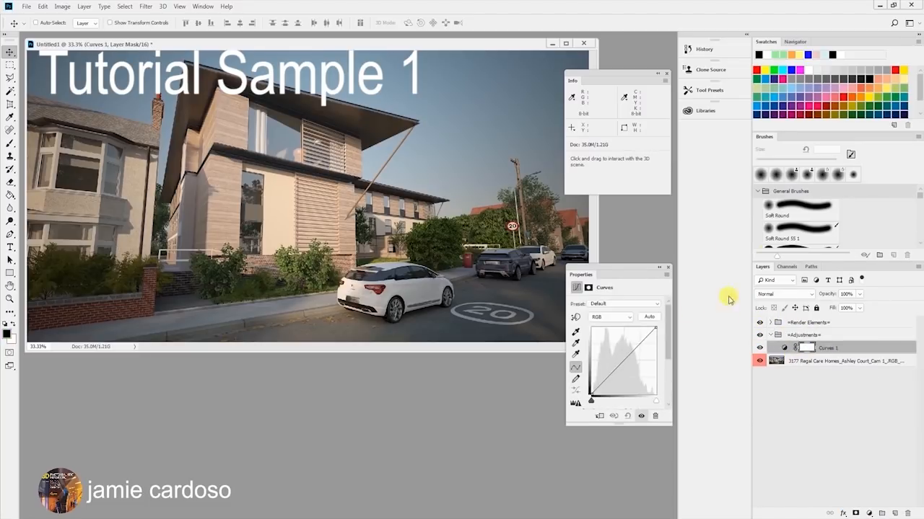
drag(582, 277, 591, 236)
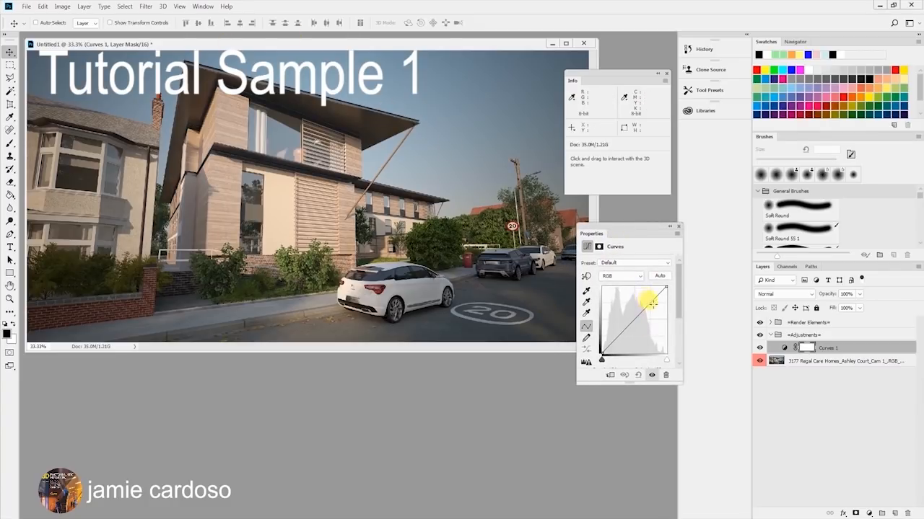
- Shape the RGB curve into an S that darkens the shadows and brightens the highlights, and compare the image with and without it
drag(650, 302, 650, 303)
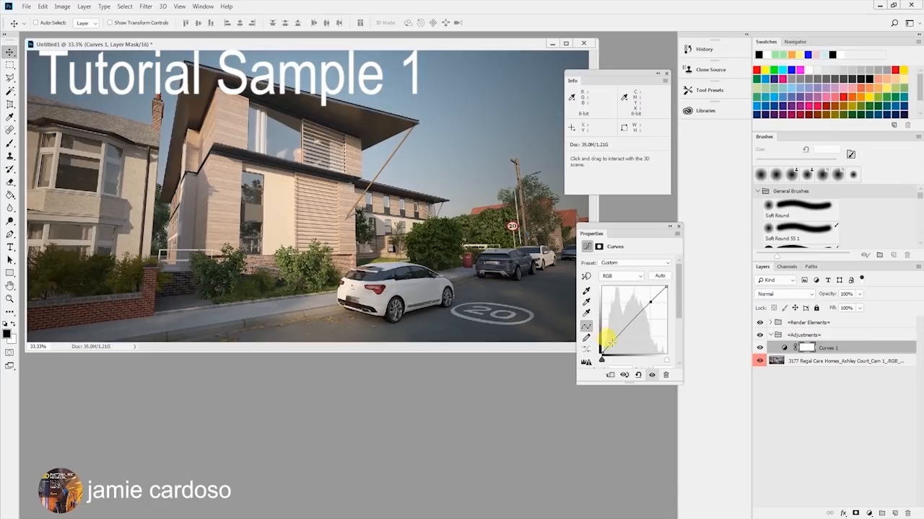
drag(604, 342, 614, 345)
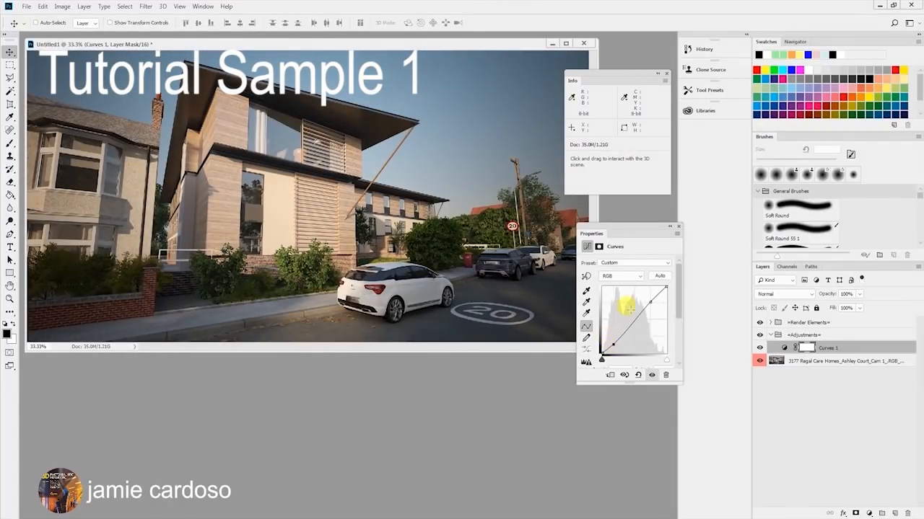
drag(649, 302, 644, 295)
click(613, 347)
drag(613, 345, 614, 346)
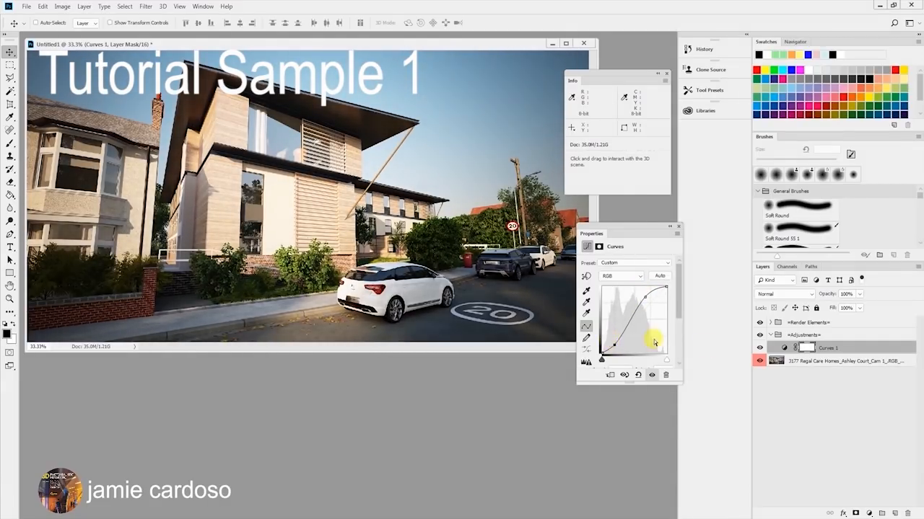
click(759, 347)
click(759, 347)
- Collapse the =Adjustments= group and create a new group named =Light Select= directly above the RGB_color layer
key(z)
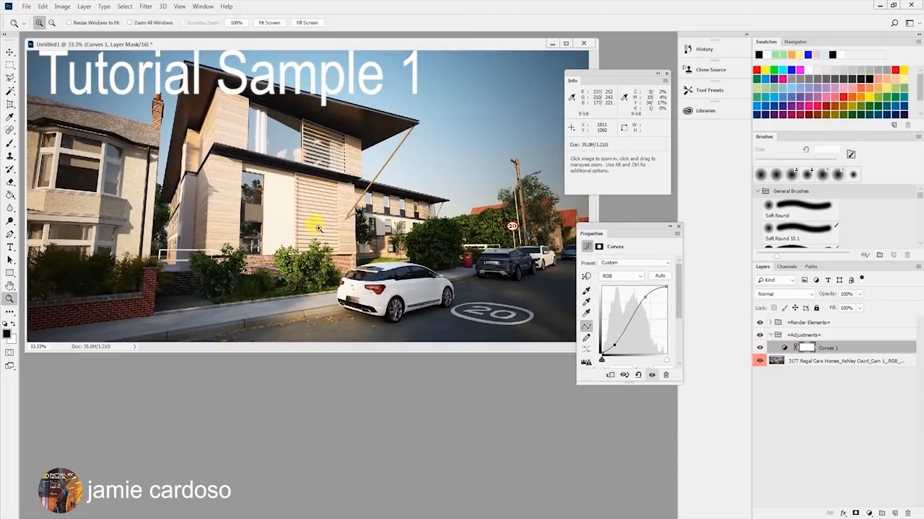
alt+click(347, 60)
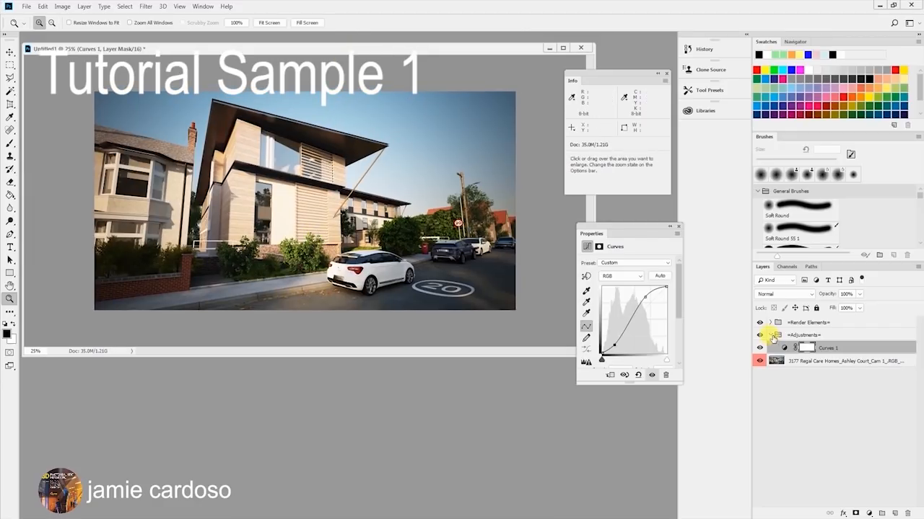
click(773, 336)
click(770, 336)
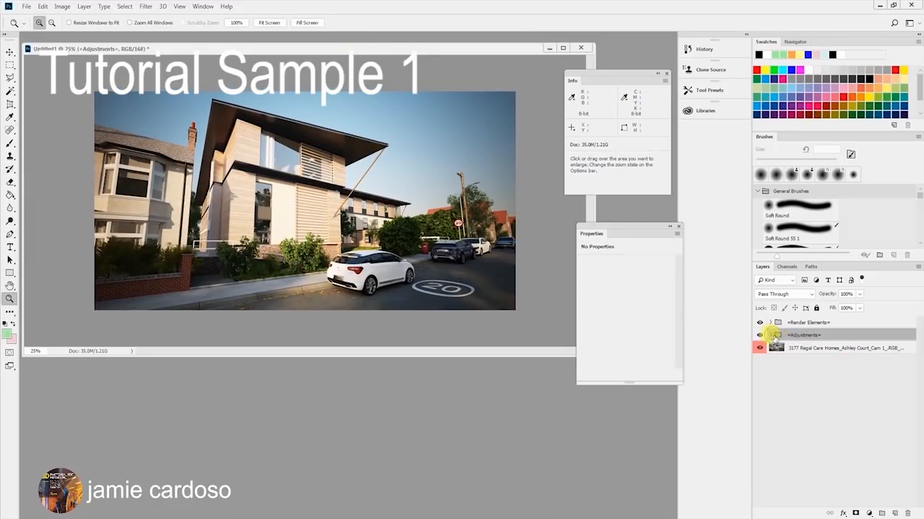
click(818, 350)
click(881, 512)
double_click(795, 347)
text(=Light Select=)
key(Return)
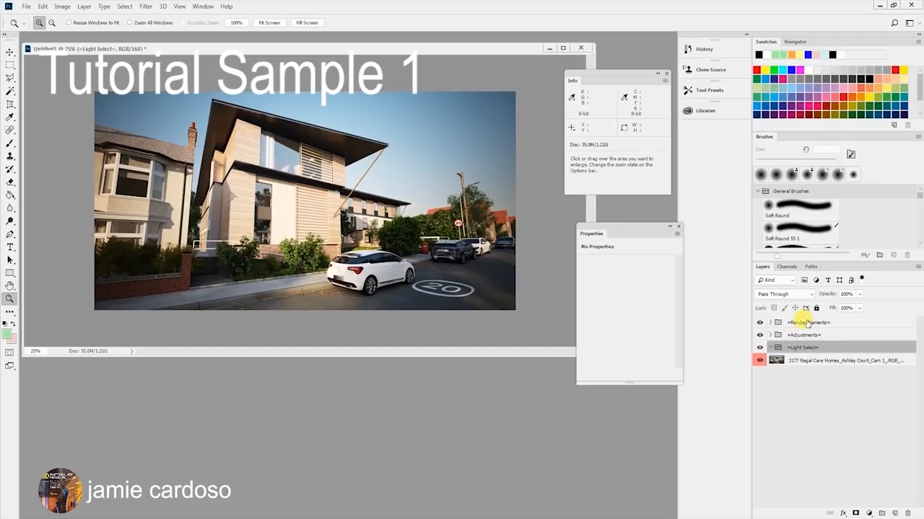
- Expand the =Render Elements= group, widen the layer list to show full names, and select the VRayLightSelect.0000.tif layer
click(779, 324)
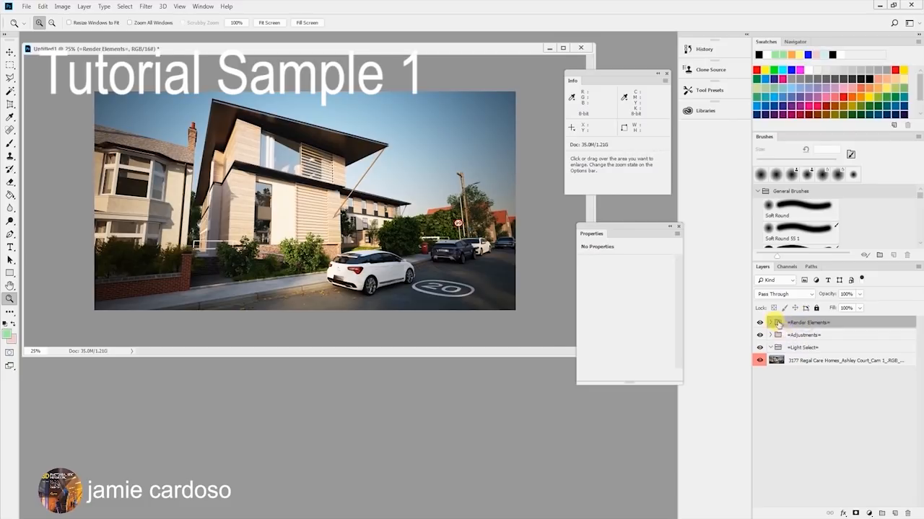
click(769, 322)
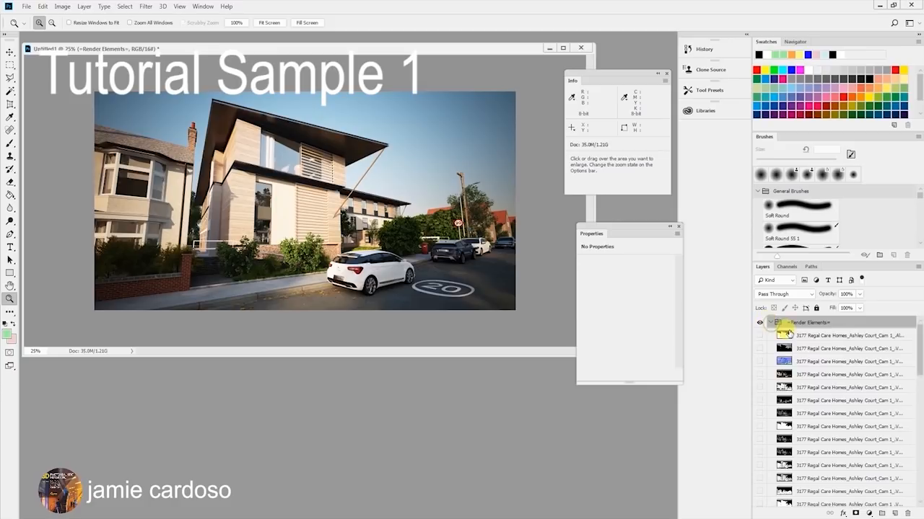
drag(750, 373, 679, 373)
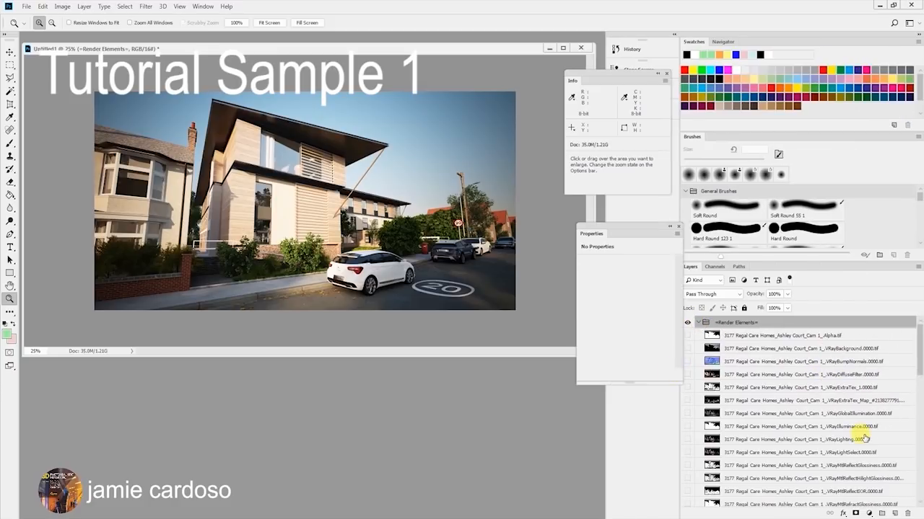
click(833, 400)
scroll(865, 368, down, 1)
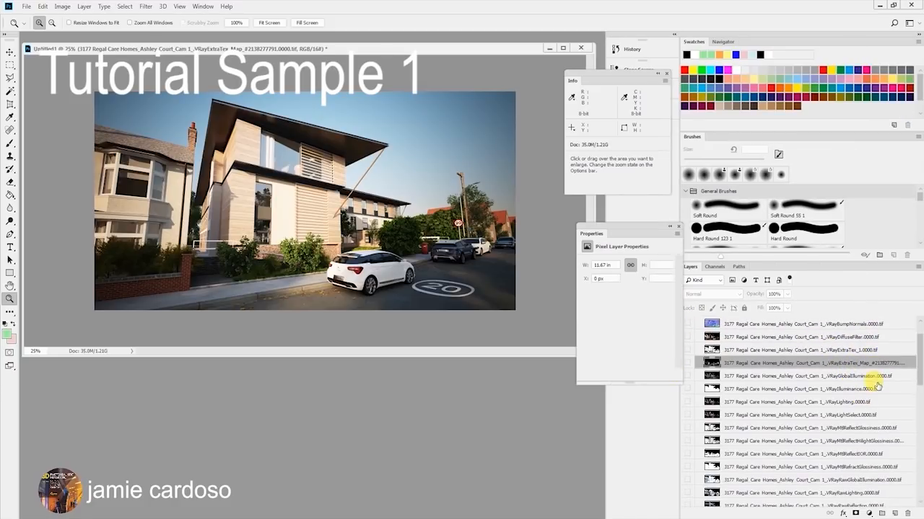
click(870, 403)
click(871, 416)
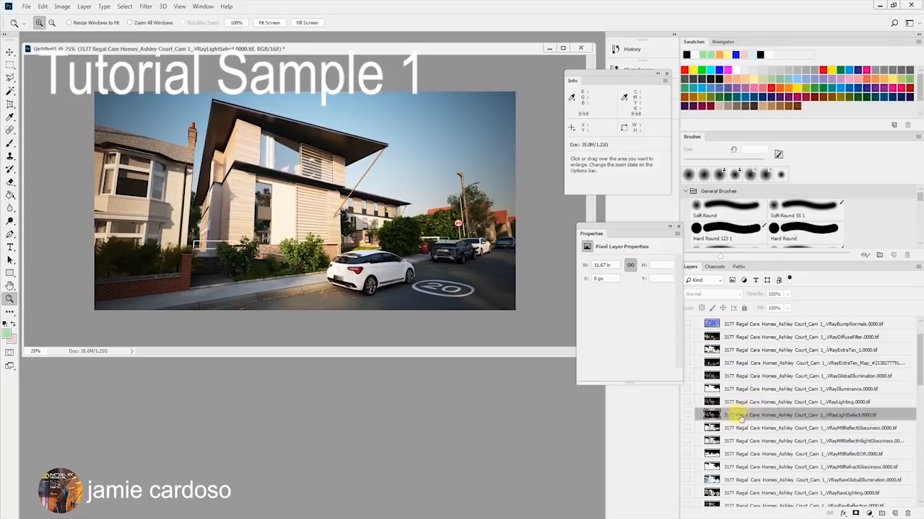
- Preview the VRayLightSelect layer, move it from =Render Elements= into the =Light Select= group, and make it visible
click(688, 416)
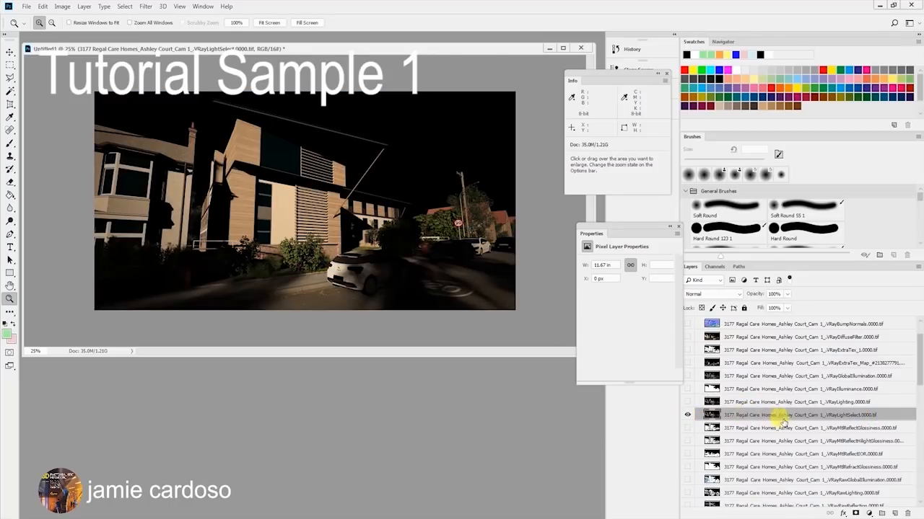
scroll(866, 415, down, 1)
scroll(876, 417, down, 2)
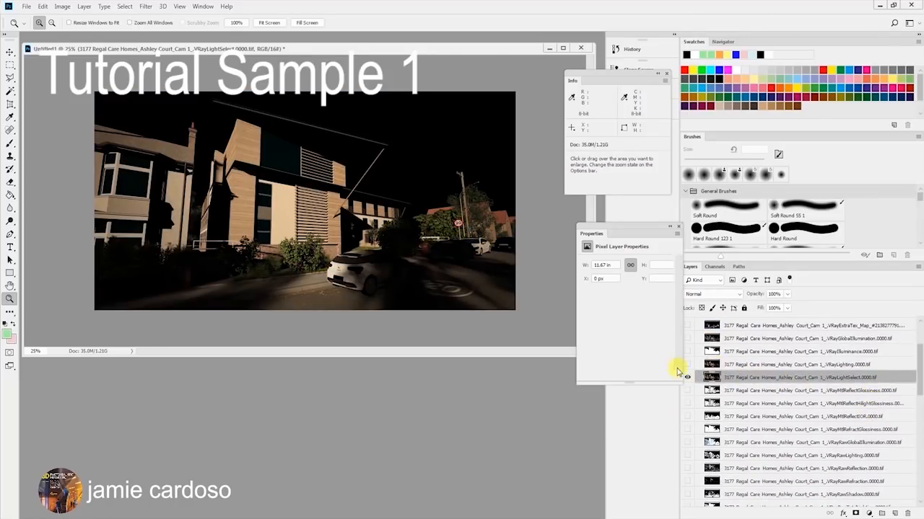
click(687, 378)
scroll(773, 380, down, 10)
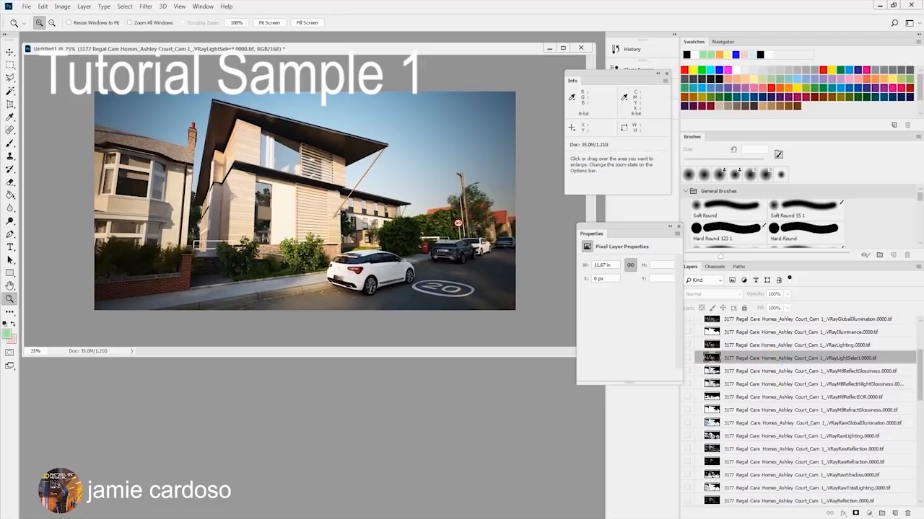
drag(775, 518, 763, 488)
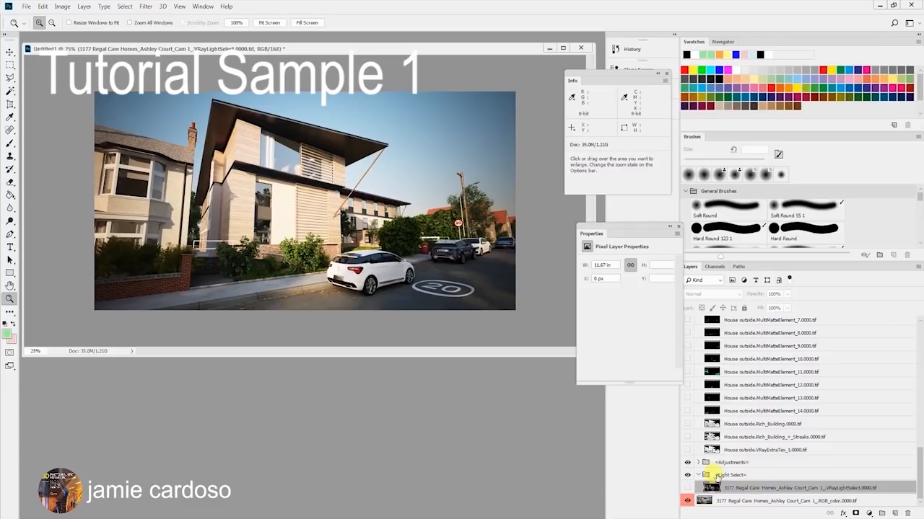
click(687, 488)
- Set the VRayLightSelect layer's blend mode to Screen and its opacity to 50%
drag(652, 230, 620, 214)
click(713, 295)
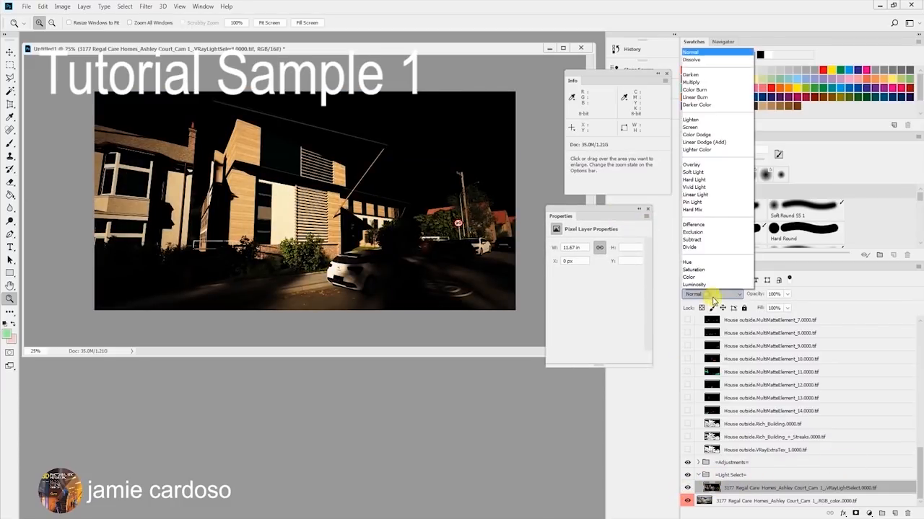
click(730, 128)
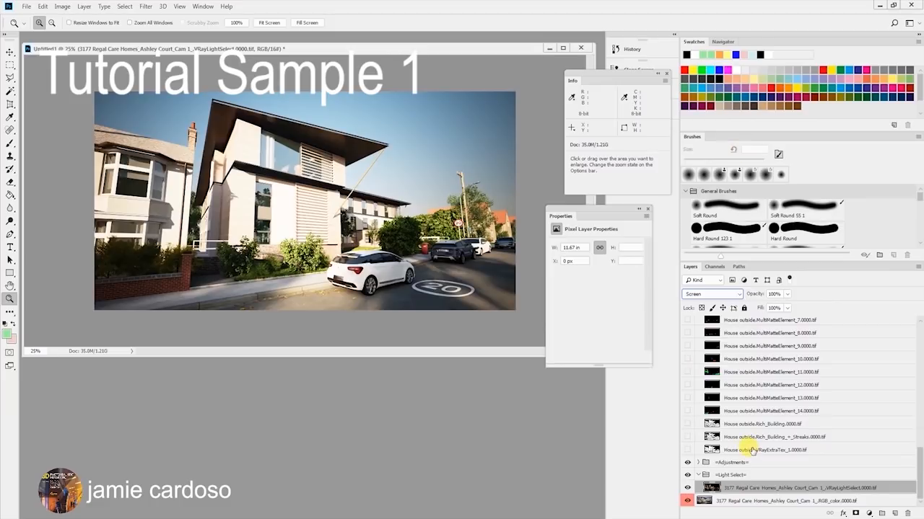
click(787, 294)
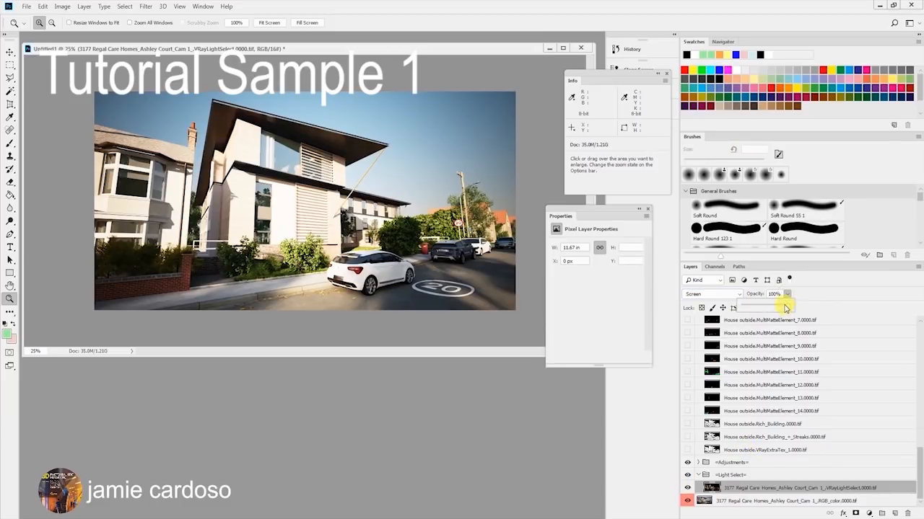
drag(777, 307, 771, 308)
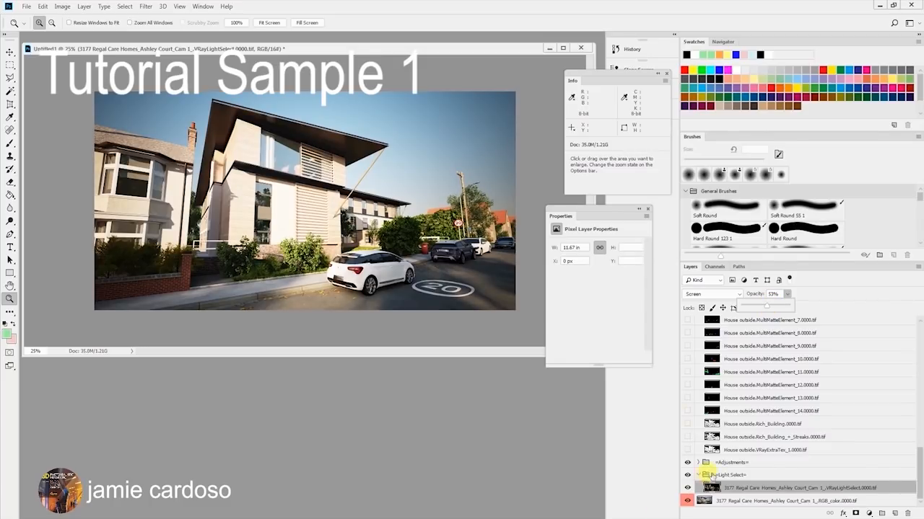
click(772, 294)
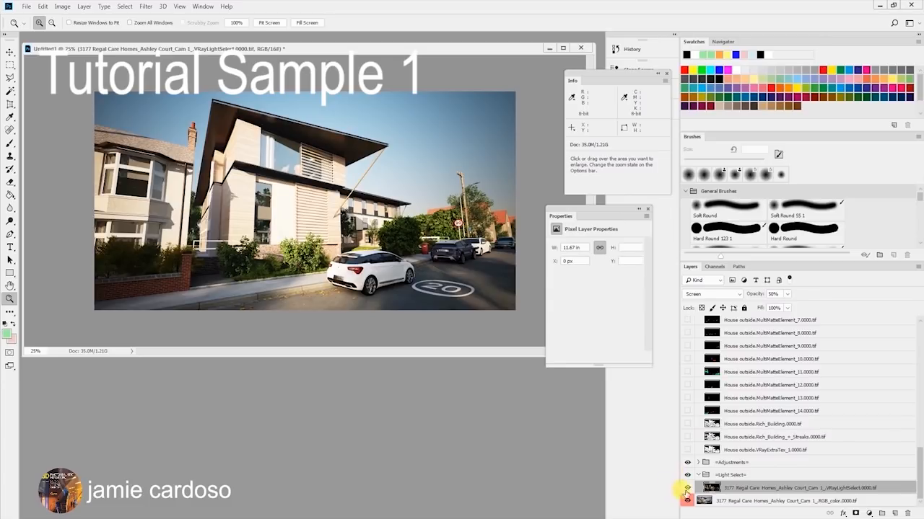
- Compare the image with and without the VRayLightSelect layer
click(687, 488)
click(687, 488)
click(688, 488)
click(687, 489)
click(687, 488)
click(688, 489)
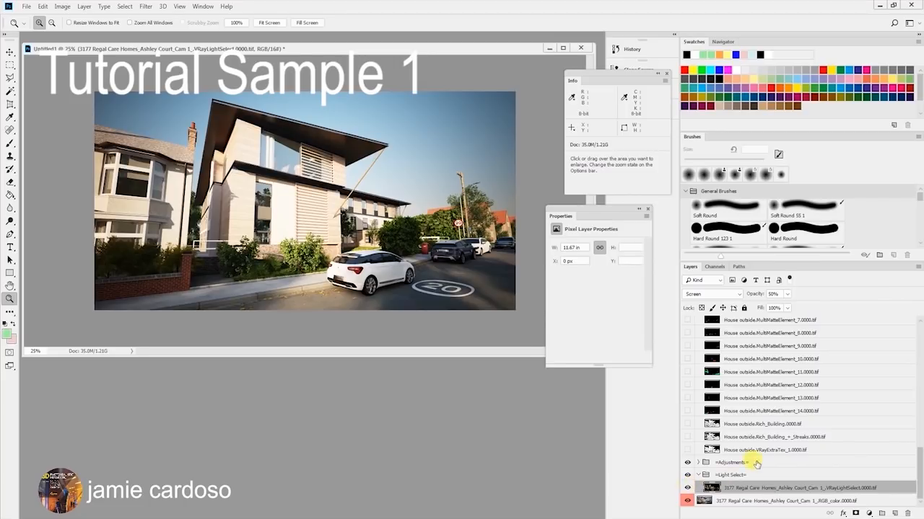
- Add a Levels adjustment layer above the VRayLightSelect layer and clip it to that layer
click(867, 514)
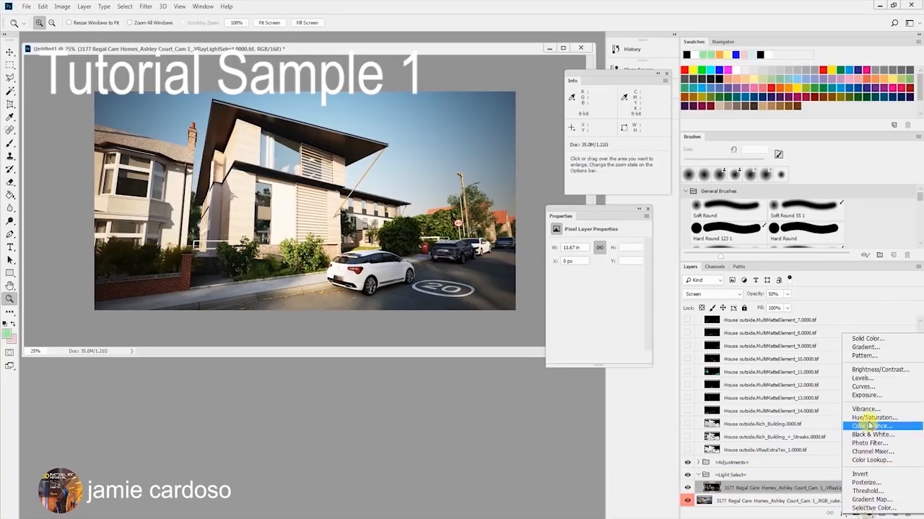
click(865, 378)
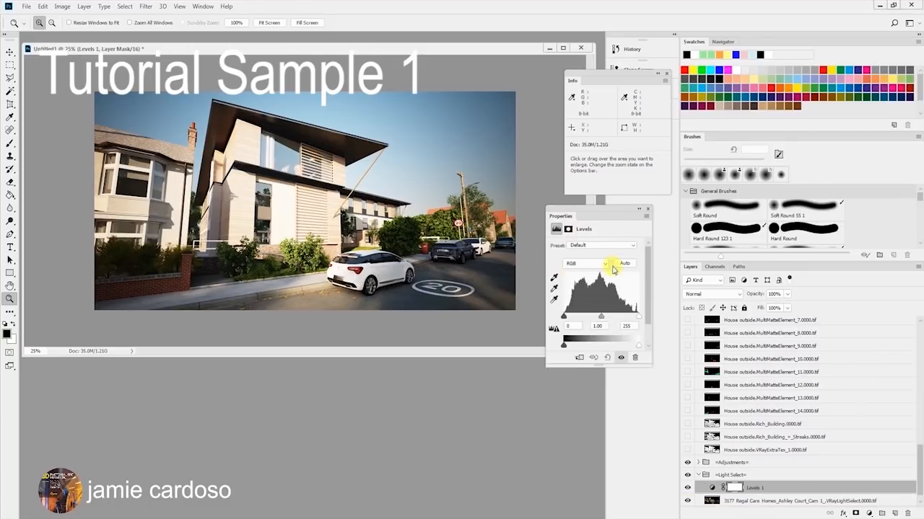
key(alt)
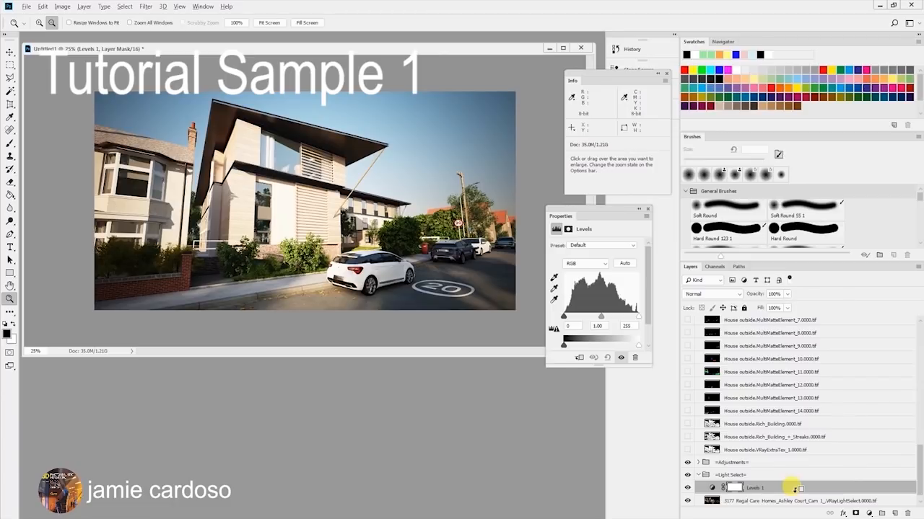
alt+click(793, 489)
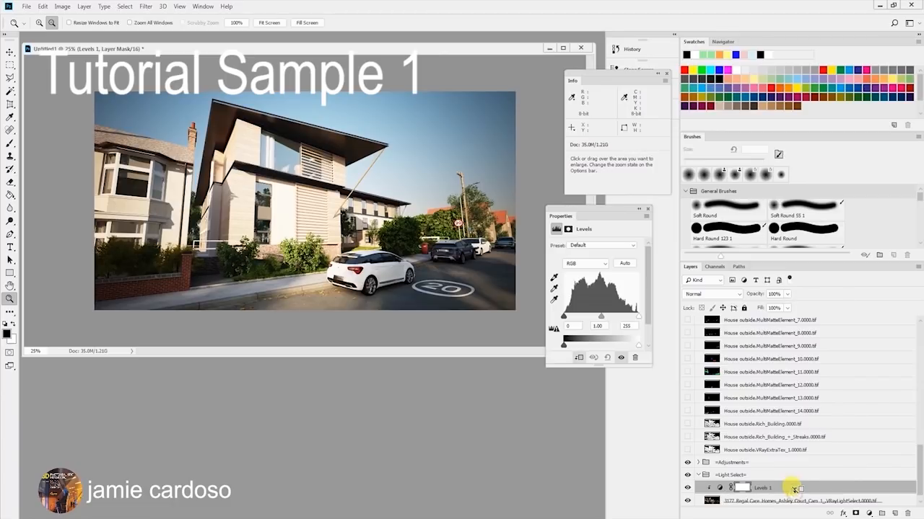
- Set the midtone level of the Red channel to 2.18 in the clipped Levels adjustment
scroll(793, 479, down, 1)
click(596, 264)
click(581, 283)
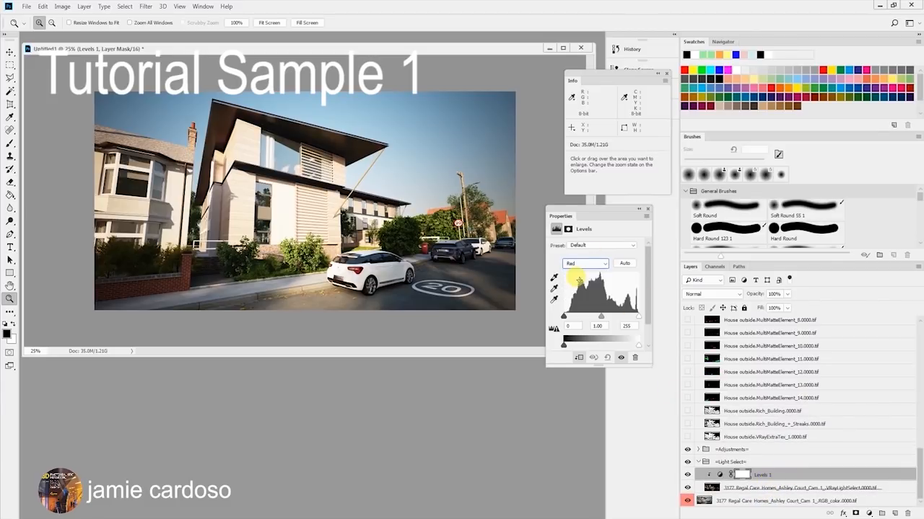
drag(599, 316, 581, 322)
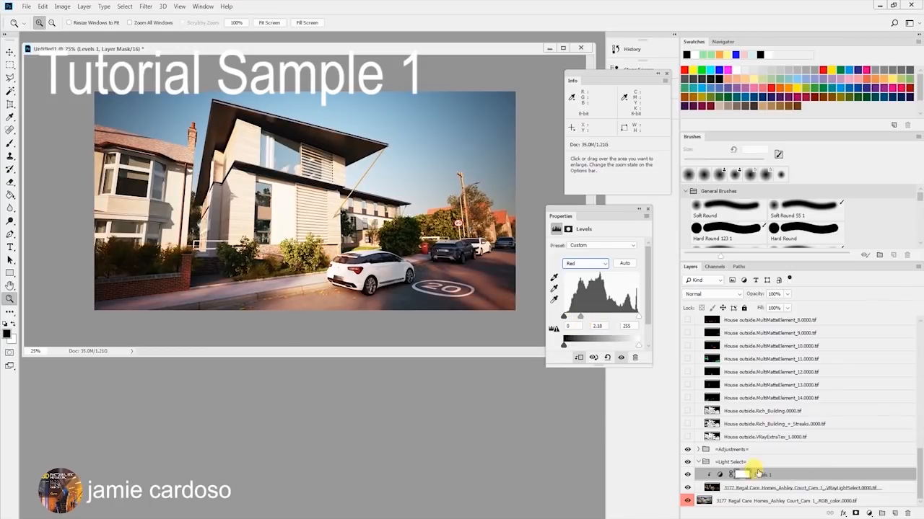
- Delete the clipped Levels adjustment layer together with its mask and collapse the =Light Select= group
click(907, 513)
click(402, 196)
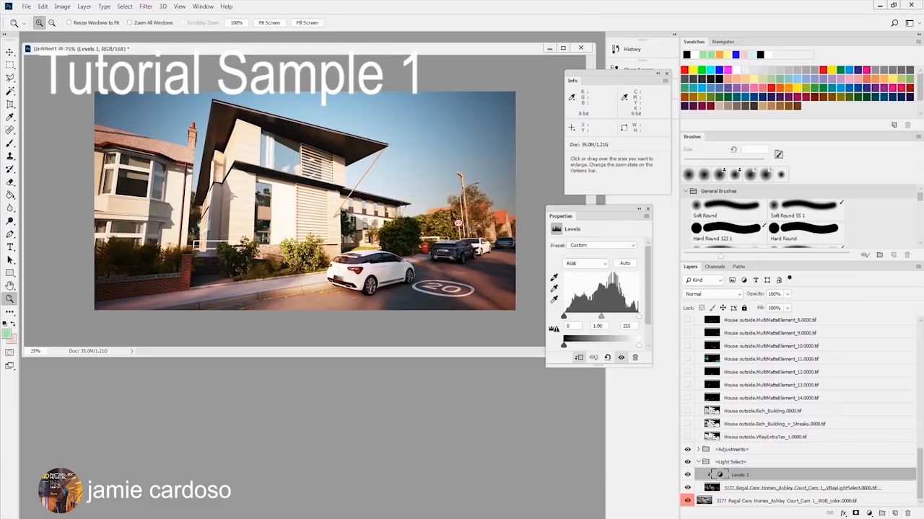
click(905, 513)
click(408, 203)
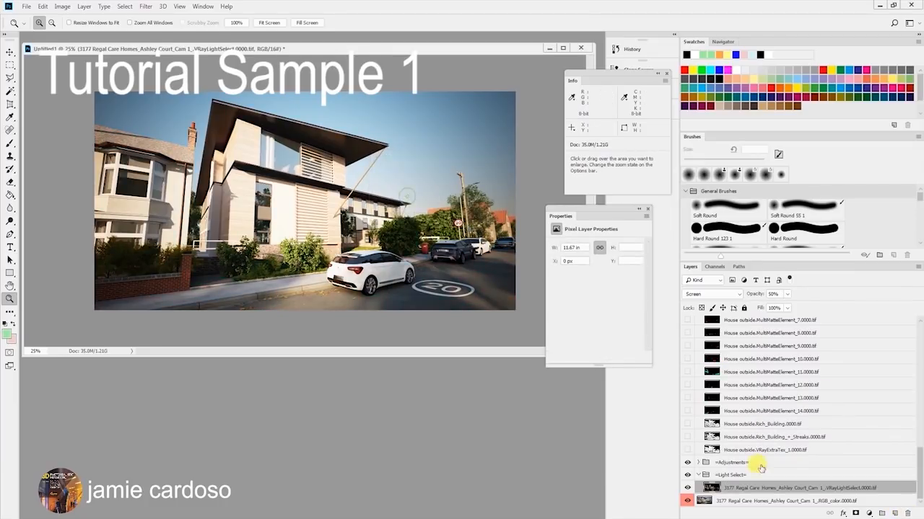
click(697, 476)
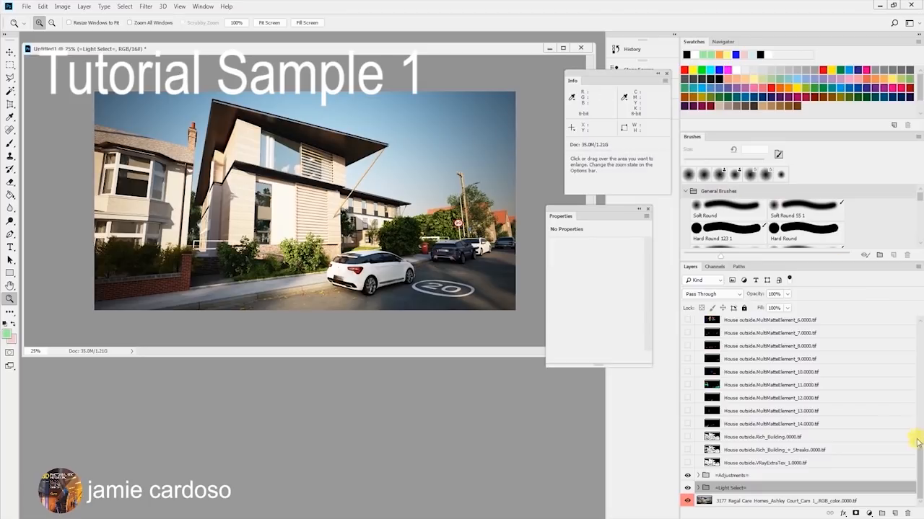
- Select the layers MultiMatteElement_1 through MultiMatteElement_14 and move them to the top of the =Render Elements= group
drag(920, 445, 917, 333)
scroll(827, 432, down, 10)
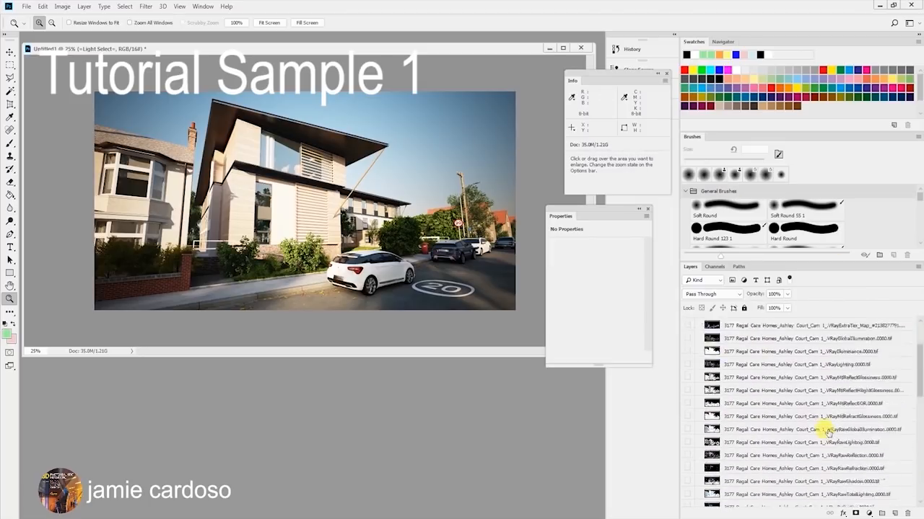
scroll(827, 431, down, 1)
click(773, 377)
scroll(784, 411, down, 3)
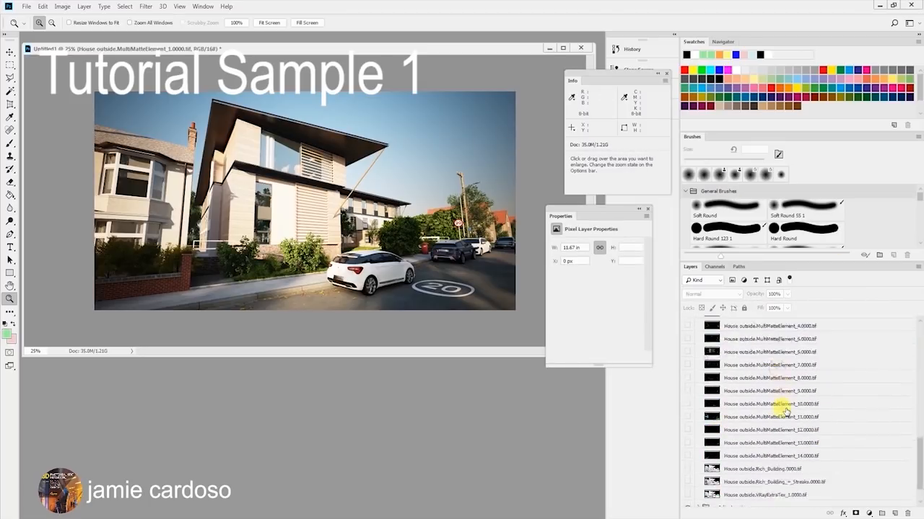
shift+click(771, 456)
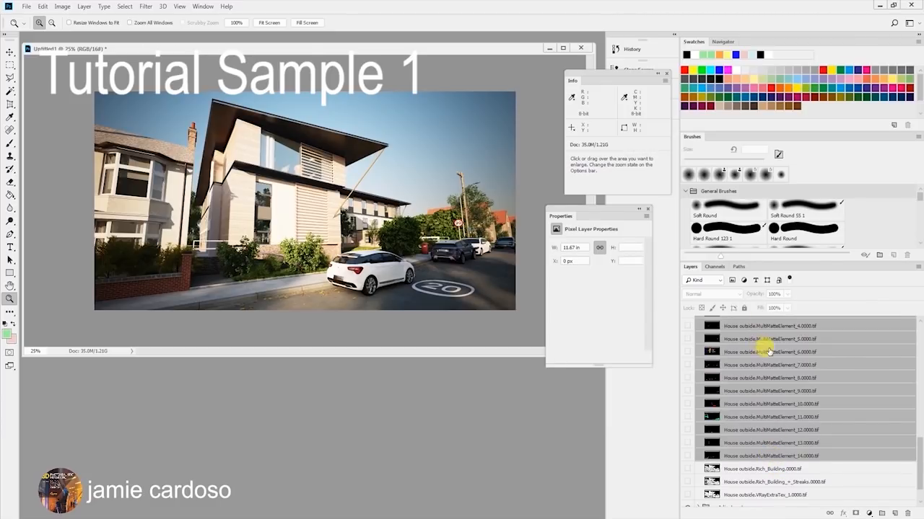
scroll(766, 361, up, 3)
drag(764, 401, 774, 262)
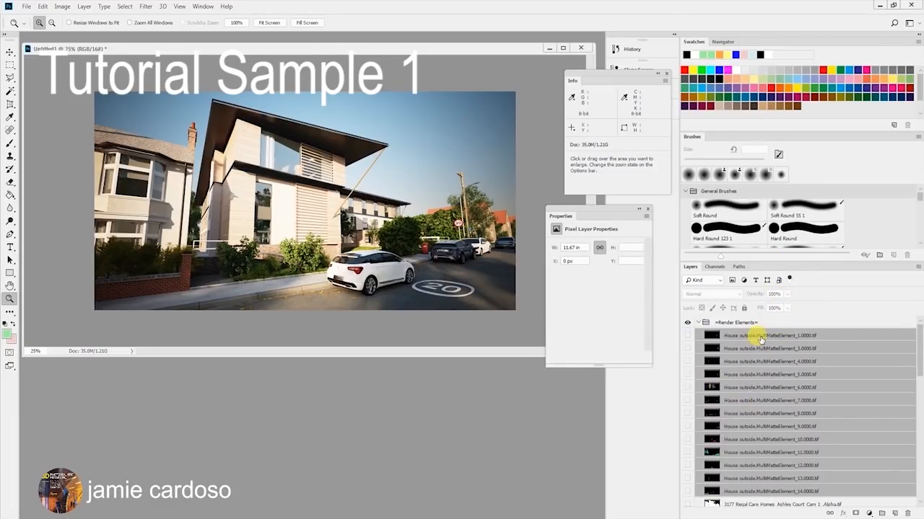
- Preview individual MultiMatteElement layers to look for the one that masks the window glass
click(761, 337)
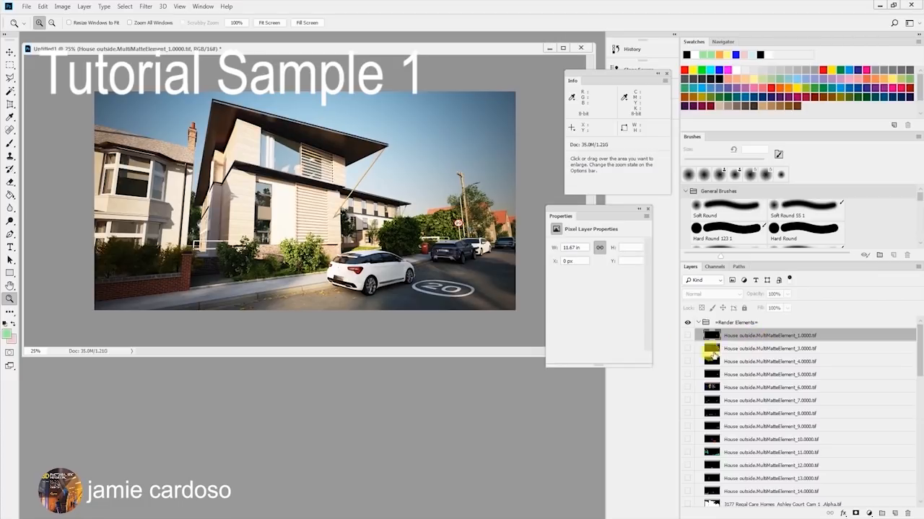
alt+click(687, 338)
alt+click(688, 338)
scroll(767, 419, down, 3)
click(694, 353)
click(687, 353)
click(688, 353)
scroll(829, 402, up, 3)
- Show the MultiMatteElement_6 layer, load its Blue channel as a selection of the window glass, and hide the layer again
click(712, 387)
click(688, 387)
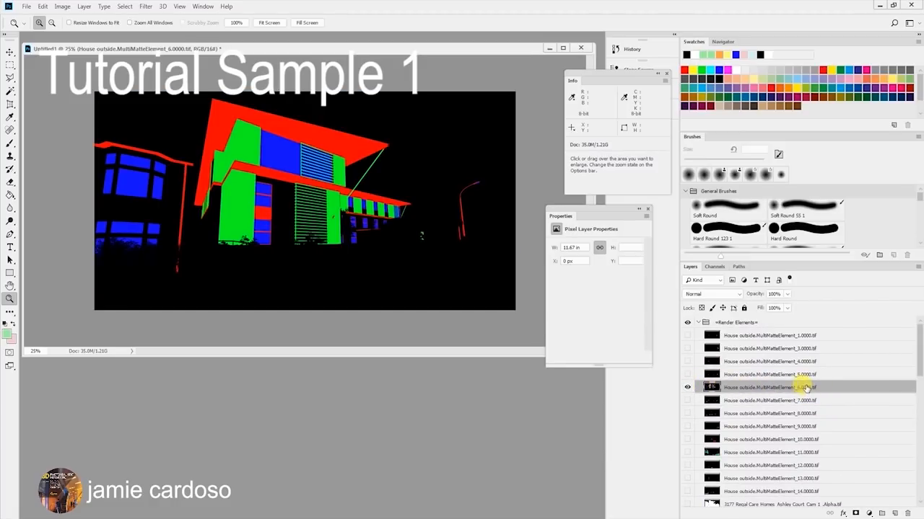
click(713, 267)
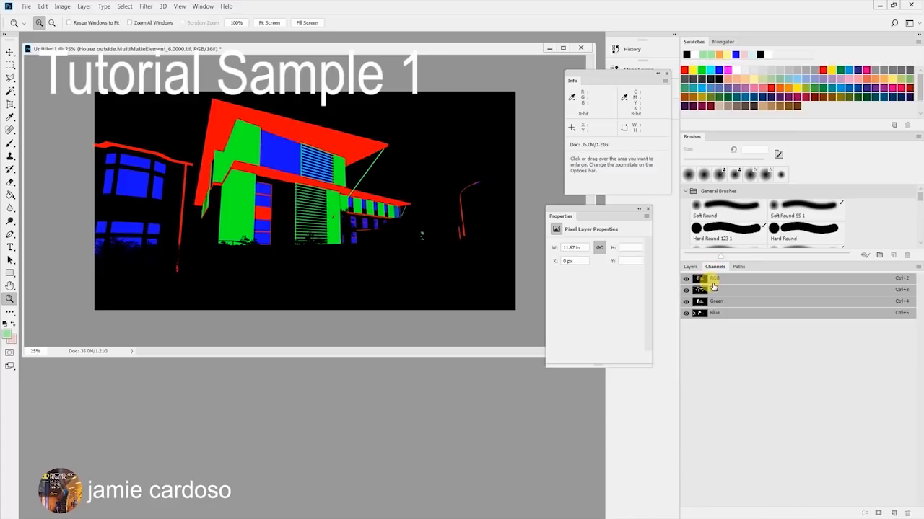
ctrl+click(698, 313)
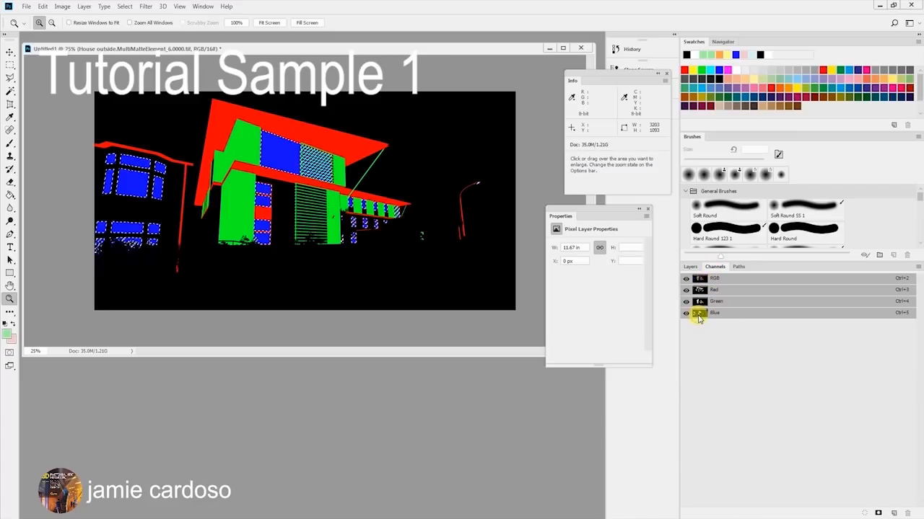
click(689, 267)
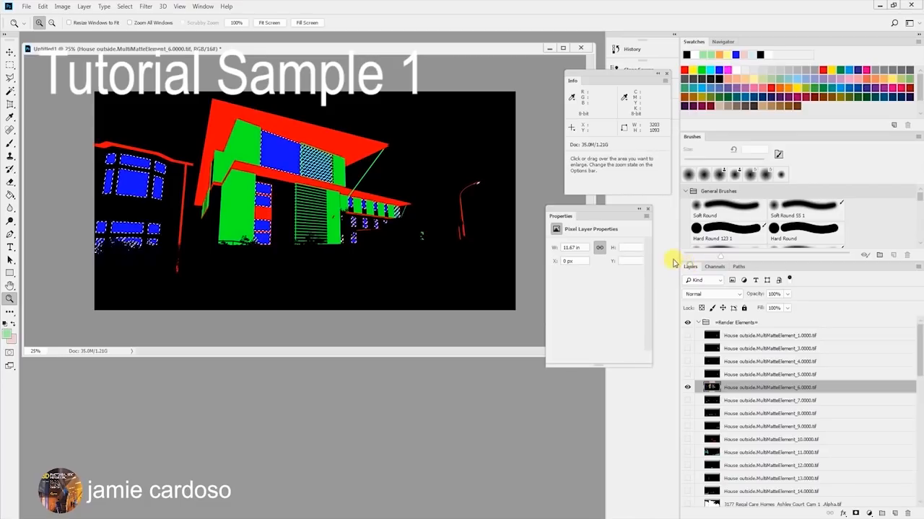
click(687, 388)
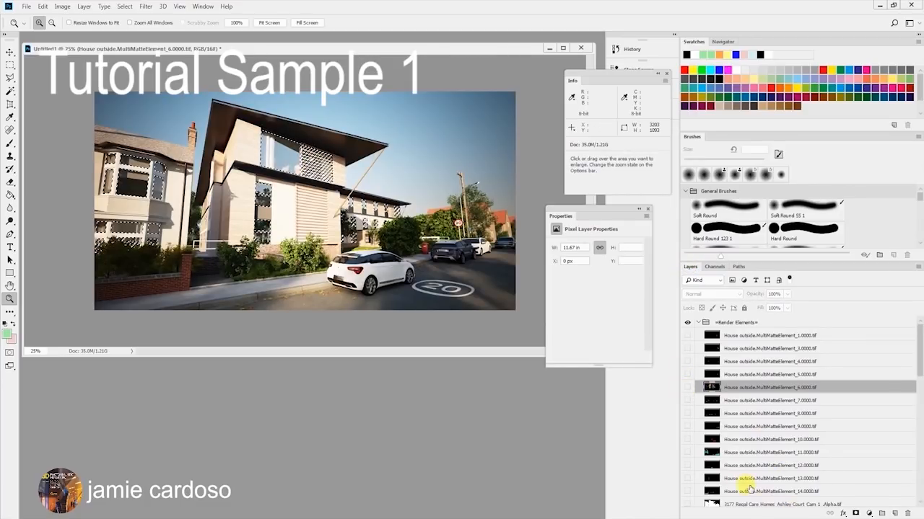
- Create a group directly above the RGB_color layer, mask it with the glass selection, and name it =Glass1=
drag(920, 340, 918, 471)
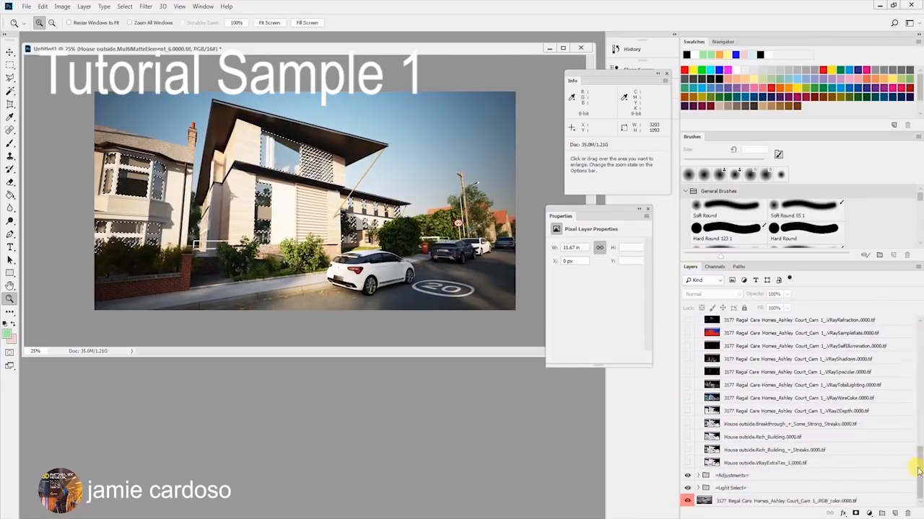
click(743, 500)
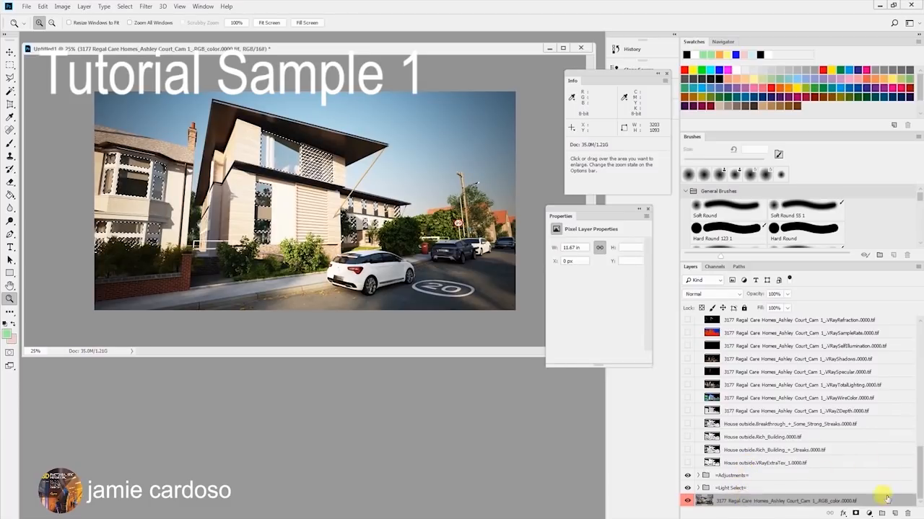
click(881, 513)
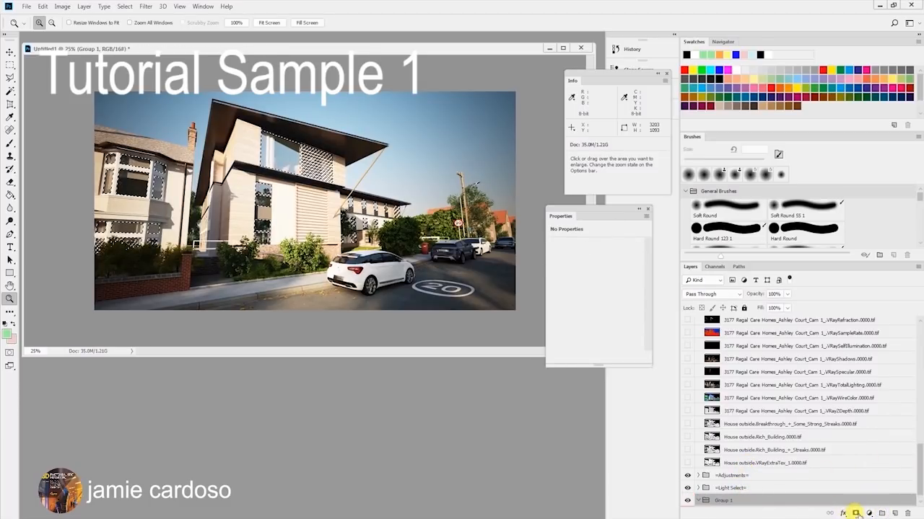
click(856, 513)
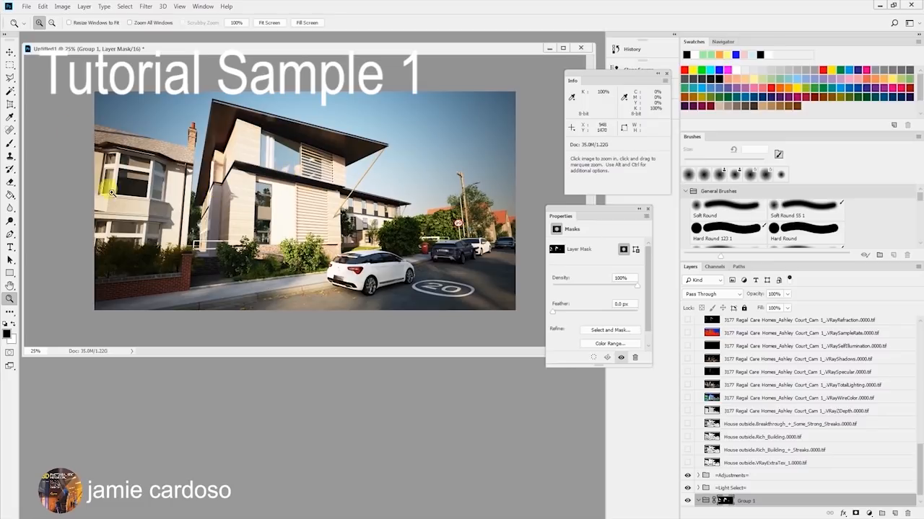
double_click(744, 501)
text(=Glass1=)
key(Return)
scroll(746, 484, down, 1)
double_click(749, 489)
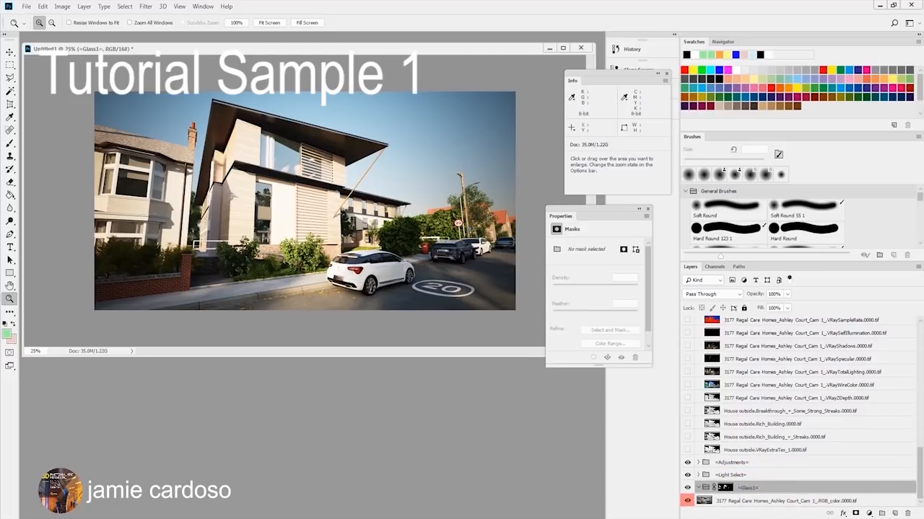
- Add a Photo Filter adjustment layer inside the =Glass1= group and set its filter to Cooling Filter (82)
click(870, 513)
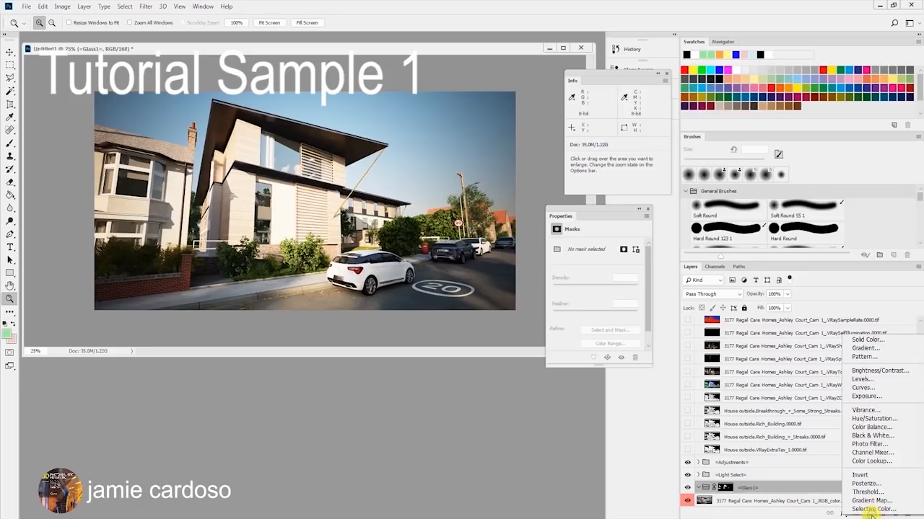
click(887, 445)
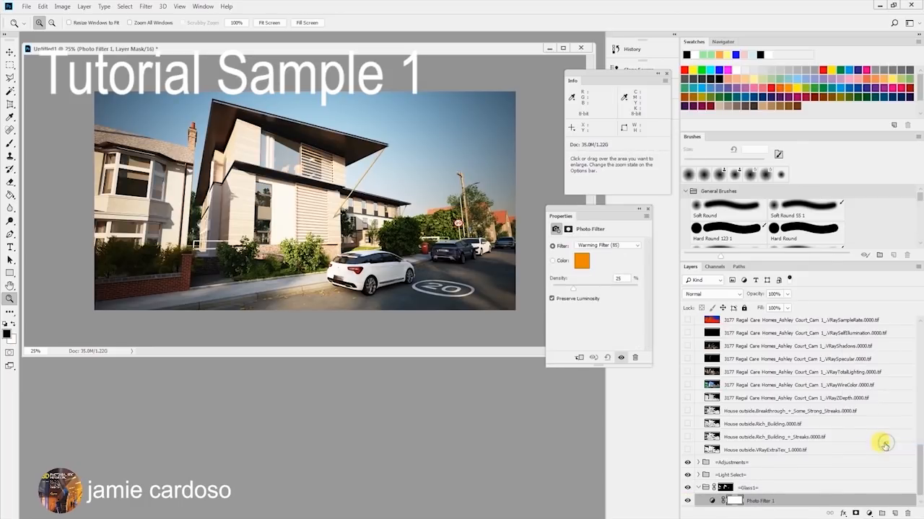
click(626, 249)
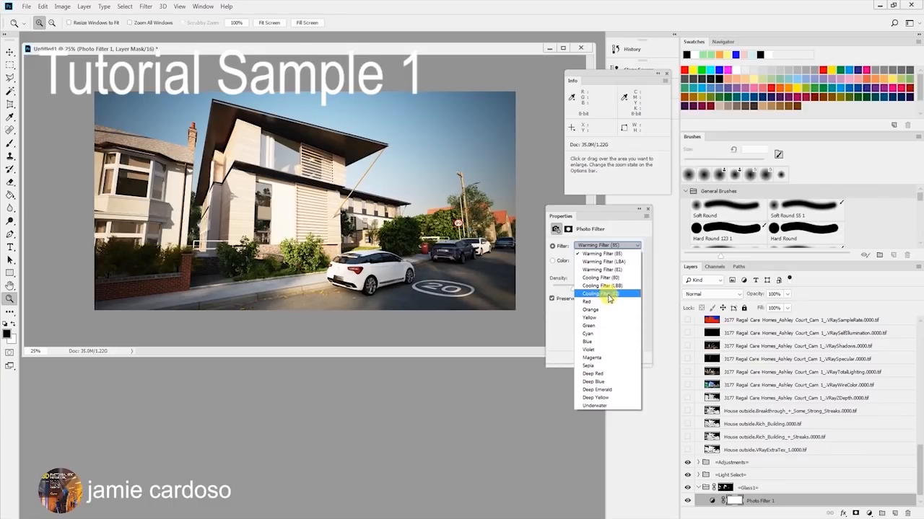
click(608, 295)
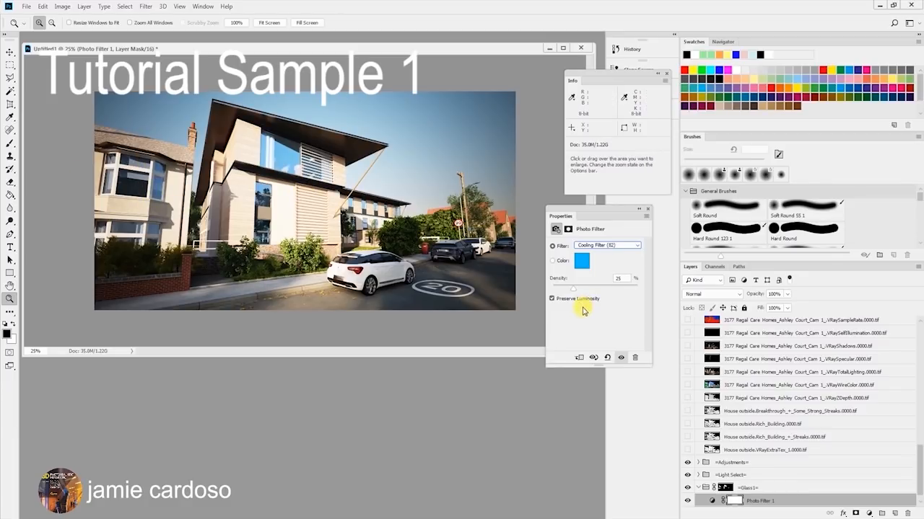
- Target the Photo Filter layer's mask and set up the Brush tool with 25% opacity and a size of 190 px
scroll(819, 445, down, 1)
click(732, 488)
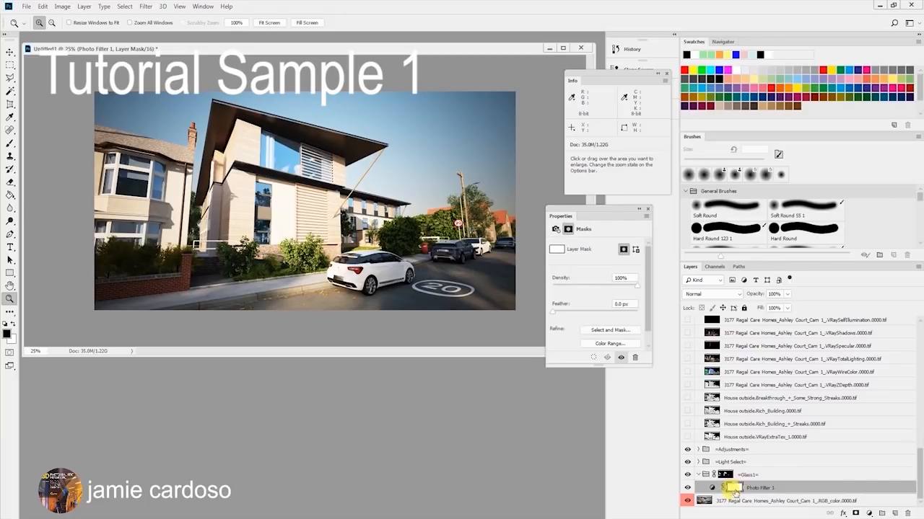
click(9, 144)
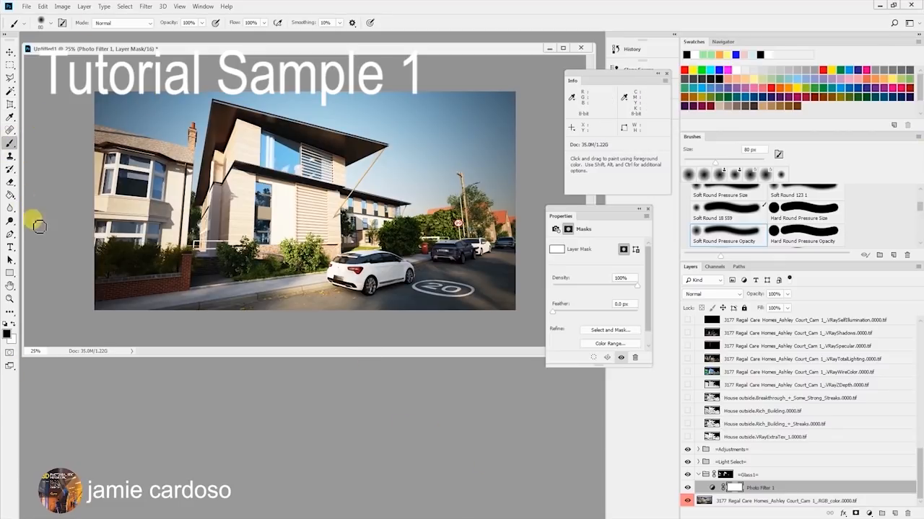
click(15, 324)
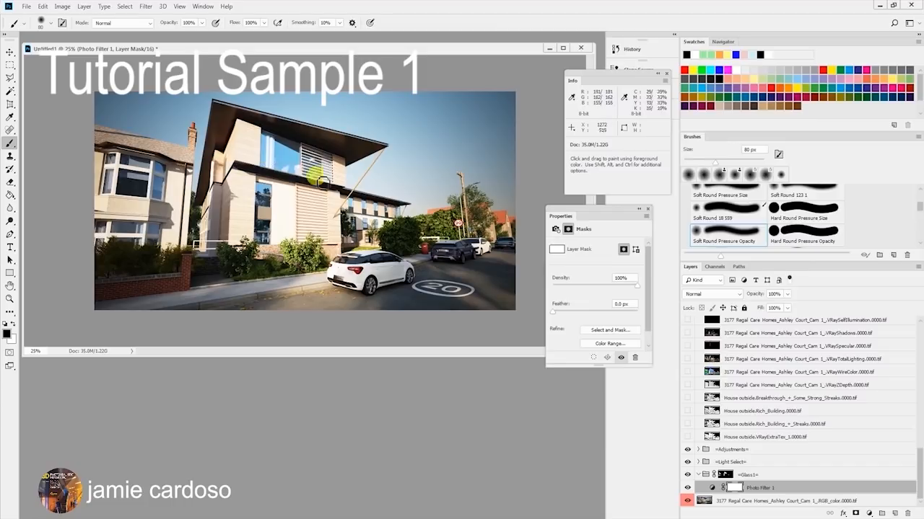
click(13, 325)
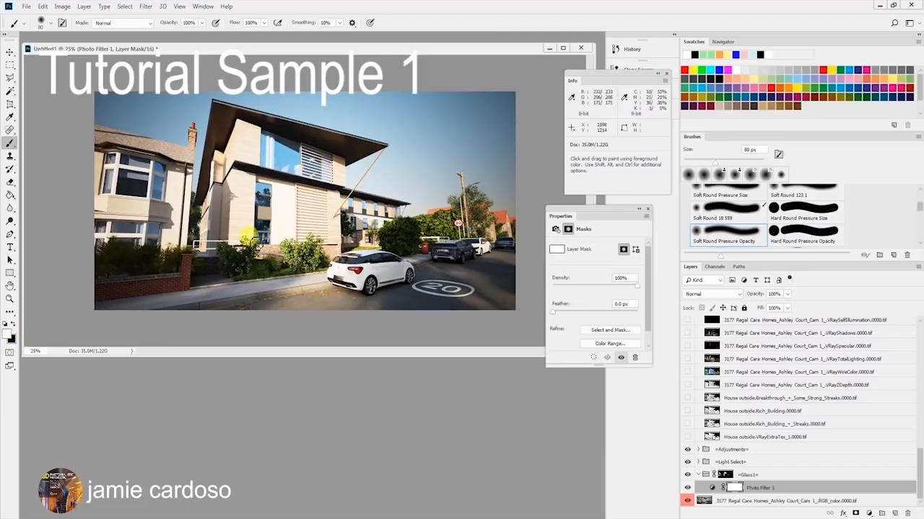
click(203, 22)
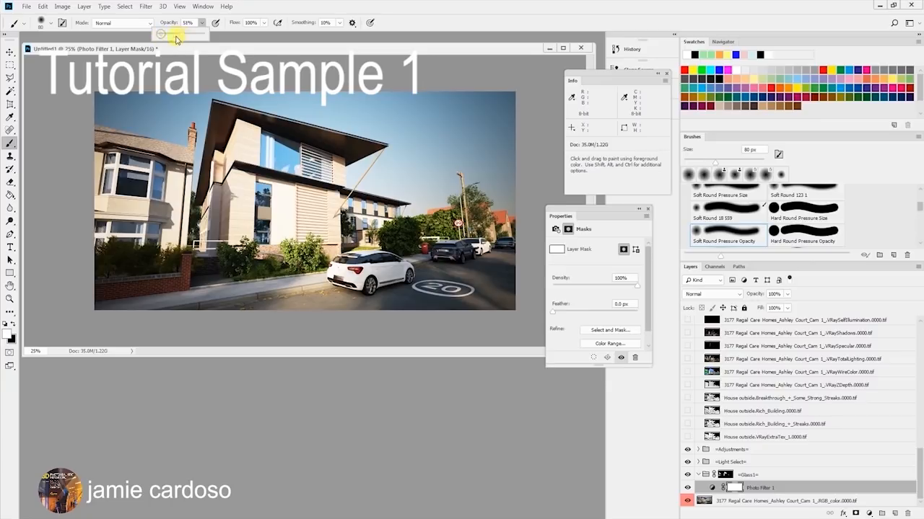
click(47, 22)
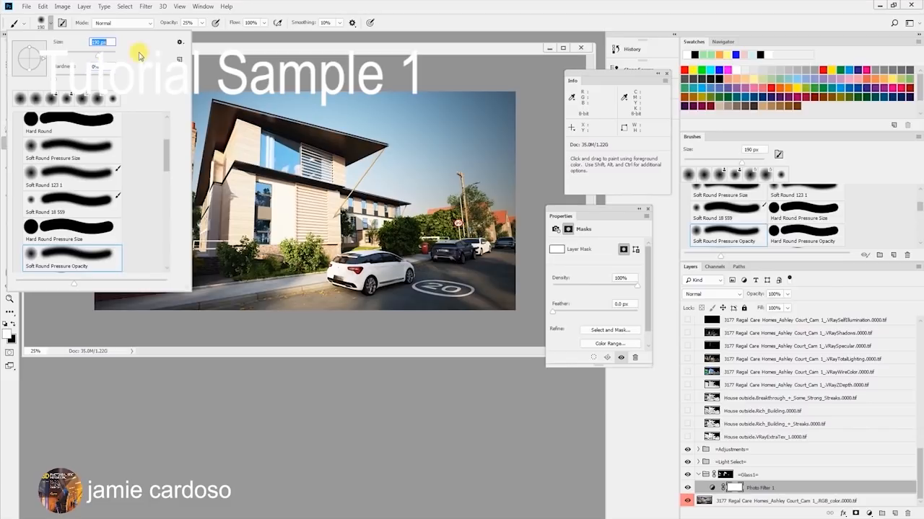
click(234, 56)
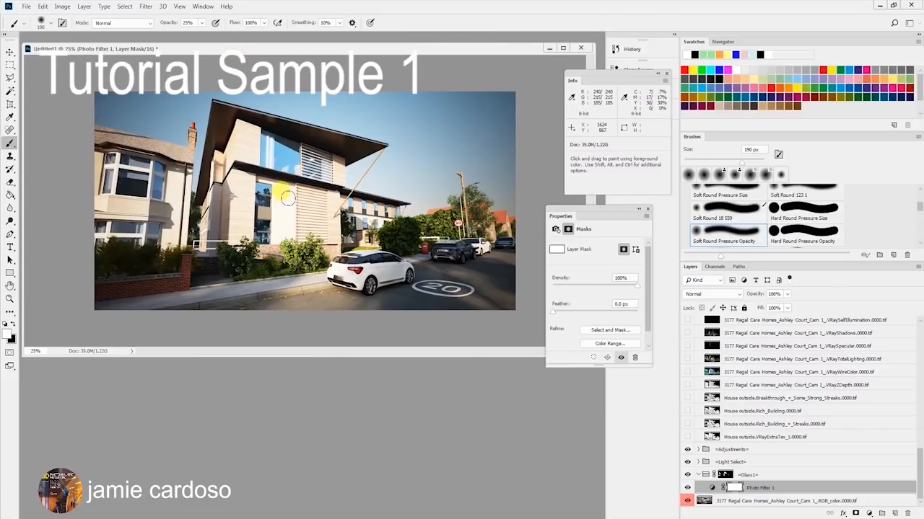
- Paint black over the building's glass on the Photo Filter mask with a 400 px brush at 17% opacity to soften the blue tint
key(bracketright)
key(bracketright)
key(bracketright)
key(bracketright)
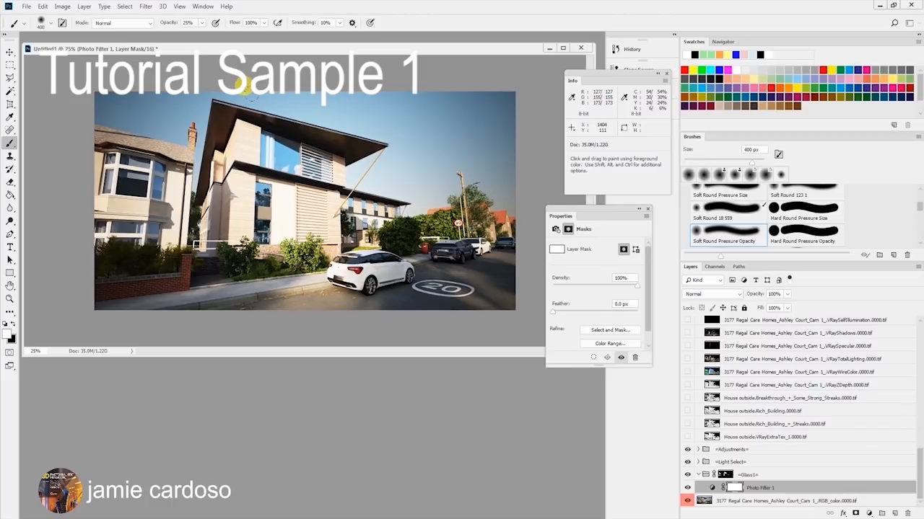
key(x)
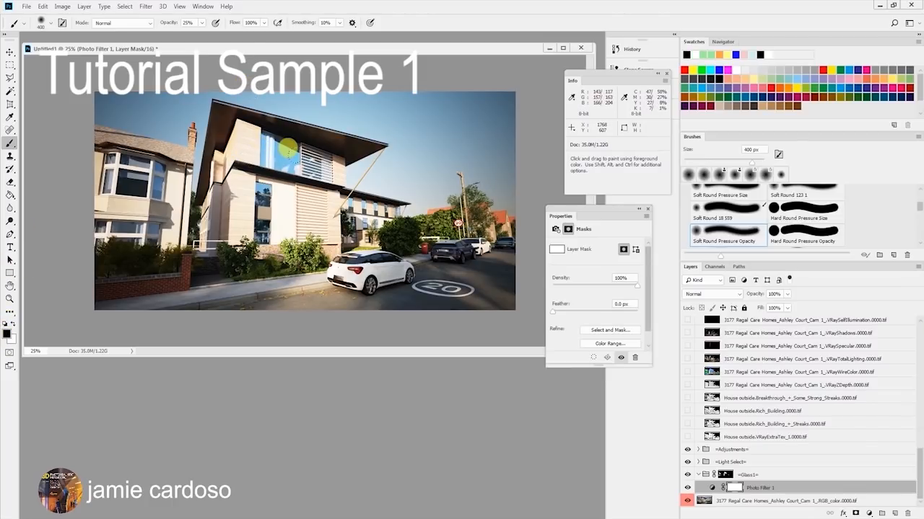
click(193, 23)
click(203, 23)
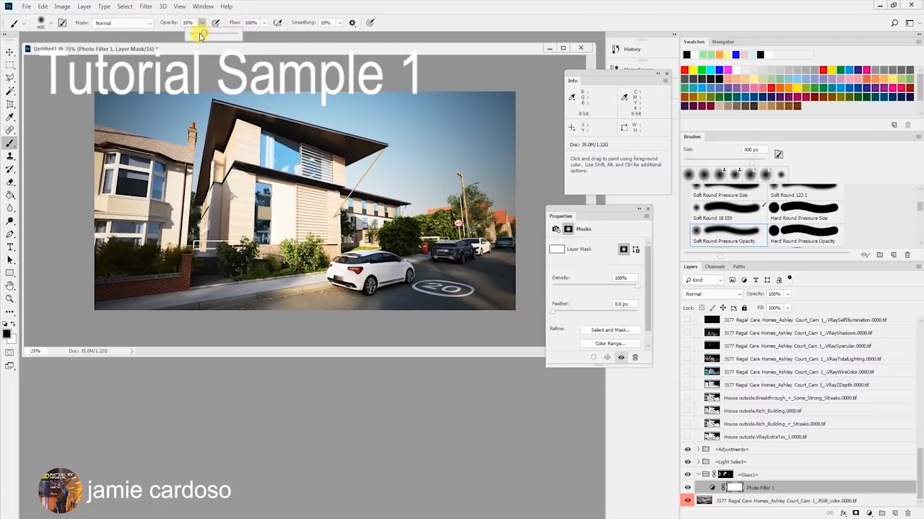
mouse_move(279, 131)
mouse_down()
mouse_move(268, 140)
mouse_move(283, 156)
mouse_move(287, 141)
mouse_move(282, 169)
mouse_up()
mouse_move(225, 136)
mouse_down()
mouse_move(299, 143)
mouse_move(205, 266)
mouse_move(298, 155)
mouse_move(378, 120)
mouse_move(247, 175)
mouse_up()
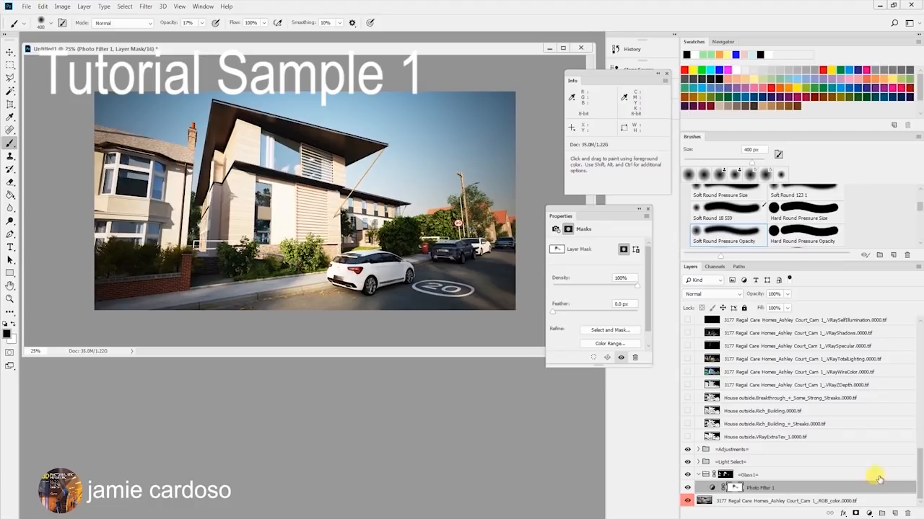
- Load the =Glass1= mask as a selection and subtract the main building's glass with the Rectangular Marquee, keeping only the neighbouring house's windows
ctrl+click(722, 475)
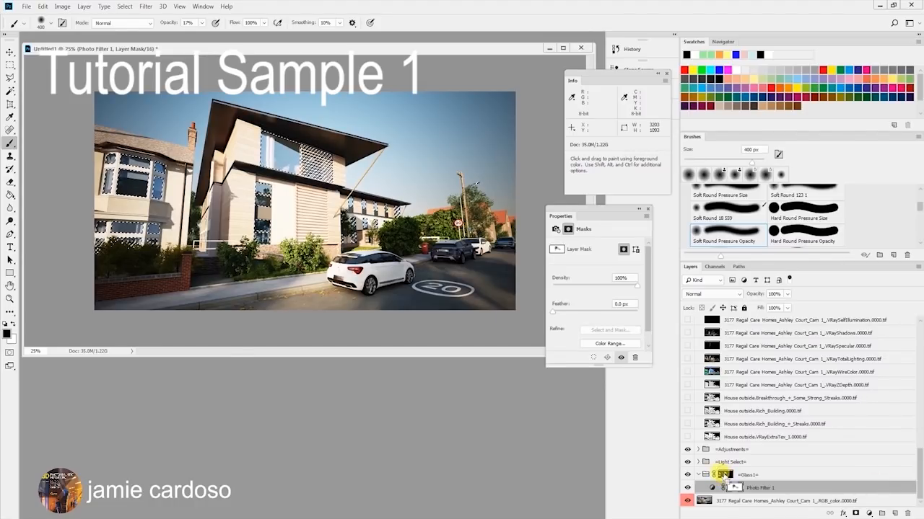
click(9, 65)
key(alt)
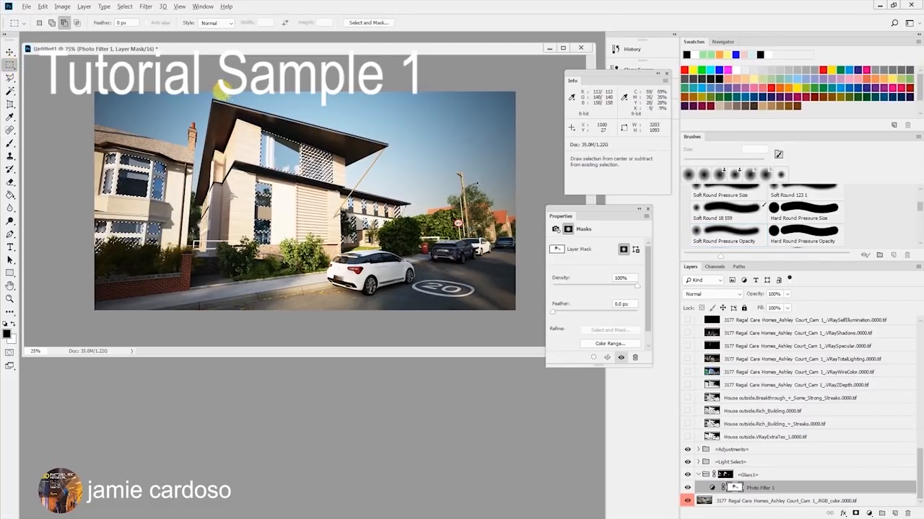
drag(217, 97, 413, 267)
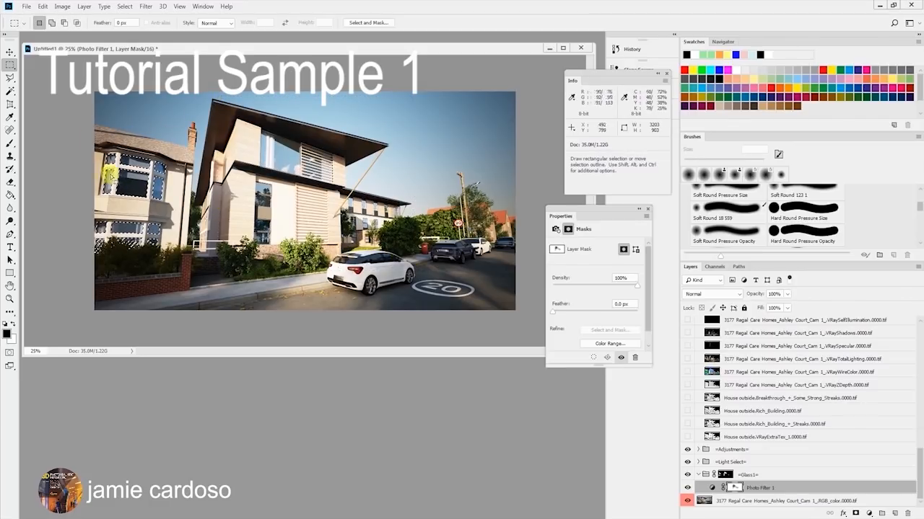
- Create a group inside =Glass1= above the Photo Filter, mask it with the neighbouring house's window selection, and name it reflection
click(880, 514)
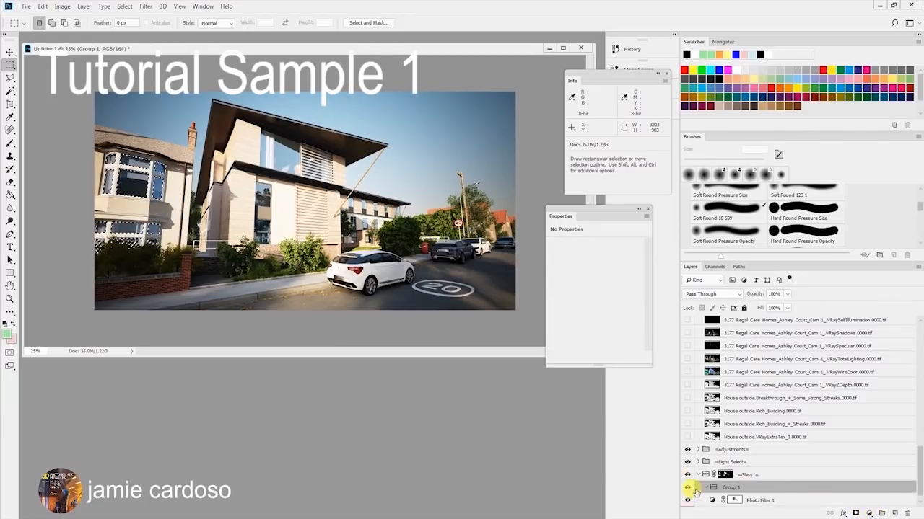
click(855, 513)
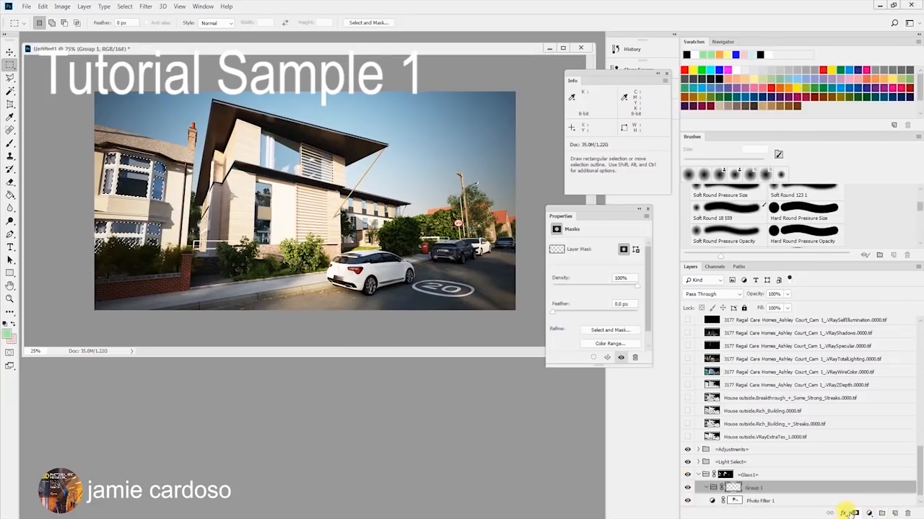
double_click(756, 489)
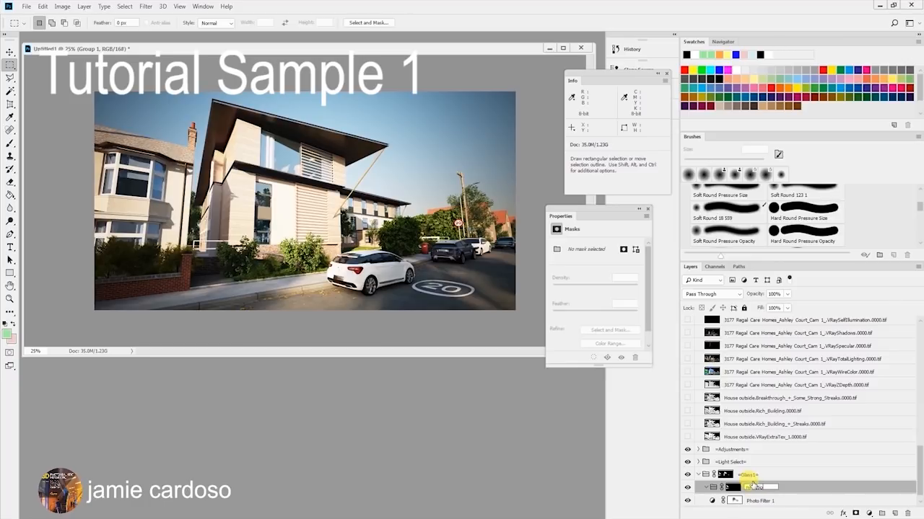
key(Return)
- Find the VRayRawReflection layer among the render passes and move it down the stack to just above VRayZDepth
scroll(771, 475, down, 1)
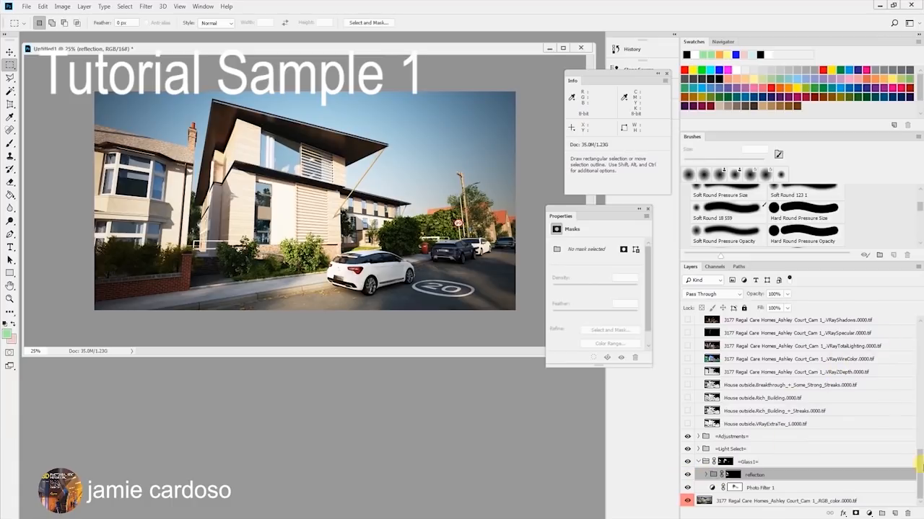
scroll(919, 465, up, 8)
click(826, 400)
click(861, 427)
scroll(869, 425, down, 1)
click(860, 468)
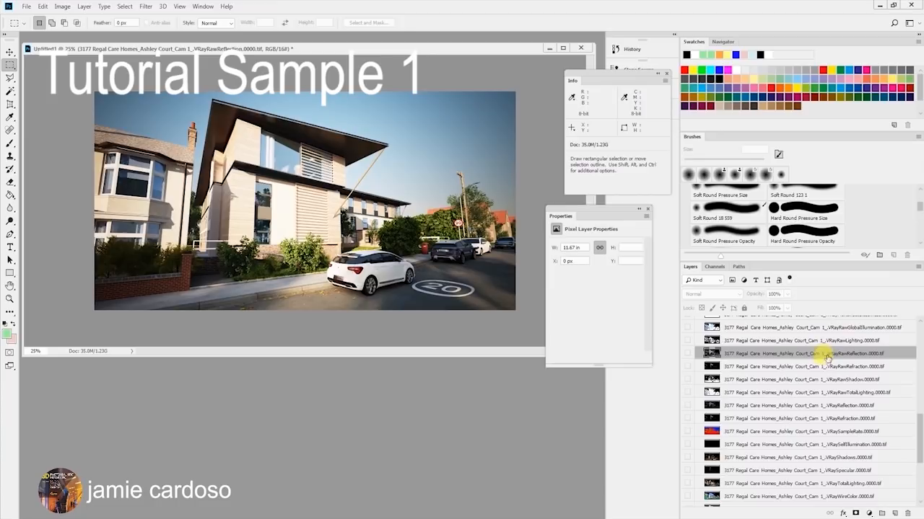
drag(826, 356, 792, 404)
scroll(808, 425, down, 1)
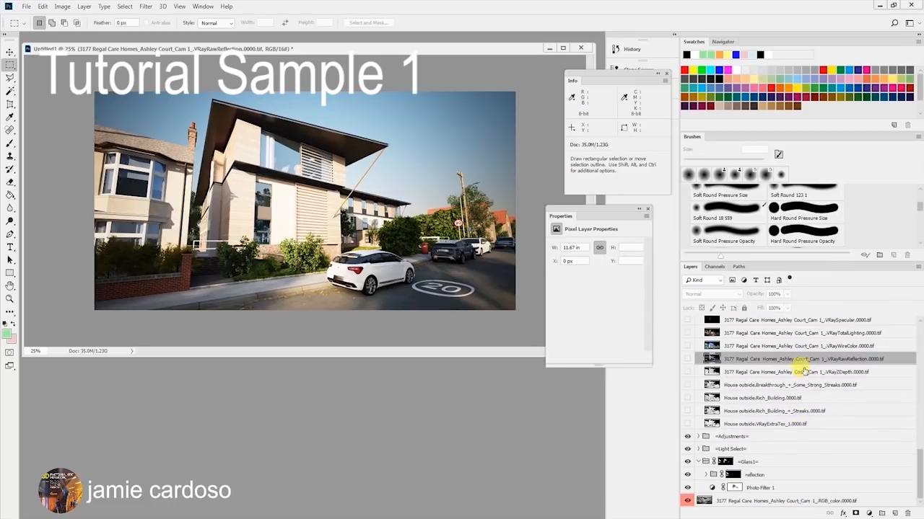
- Duplicate the VRayRawReflection layer into the reflection group and select the copy
key(alt)
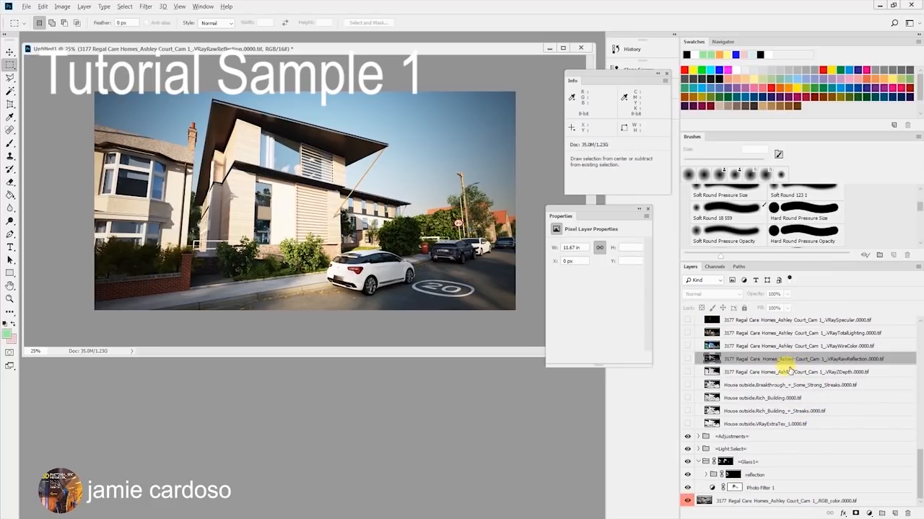
drag(786, 360, 765, 480)
click(705, 474)
click(772, 475)
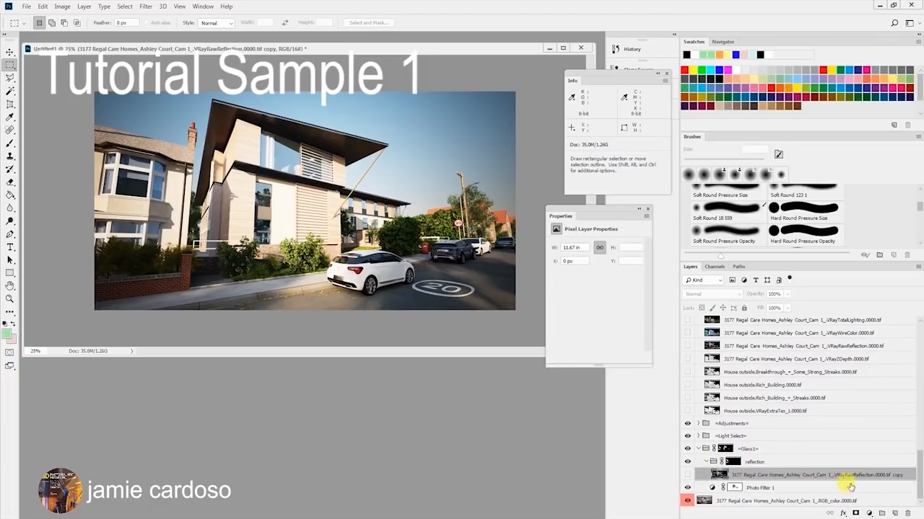
- Show the VRayRawReflection copy in the reflection group, compare the windows with and without it, and lower its opacity
click(688, 475)
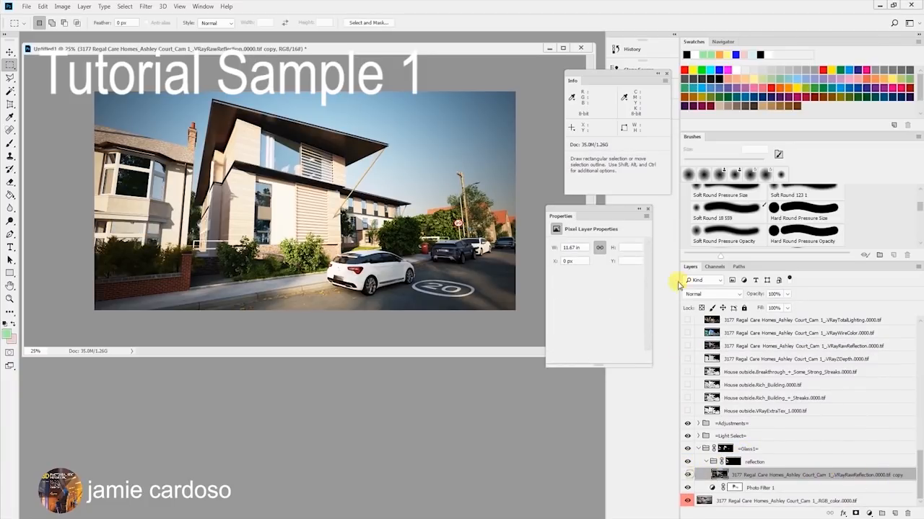
click(713, 300)
click(713, 49)
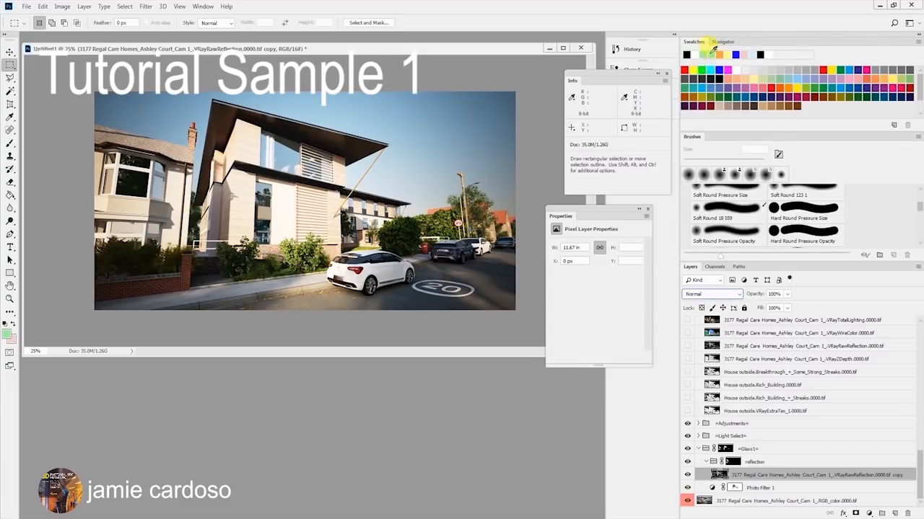
click(689, 476)
click(688, 475)
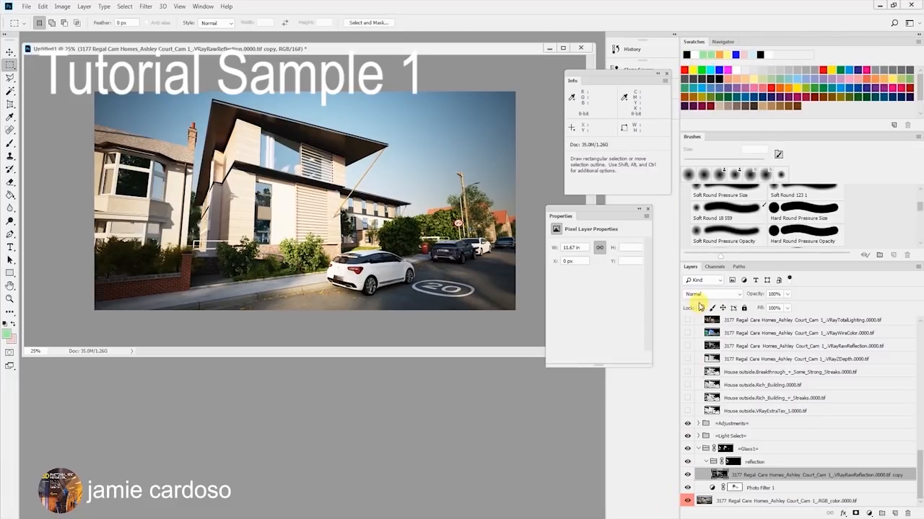
click(787, 294)
drag(793, 305, 751, 312)
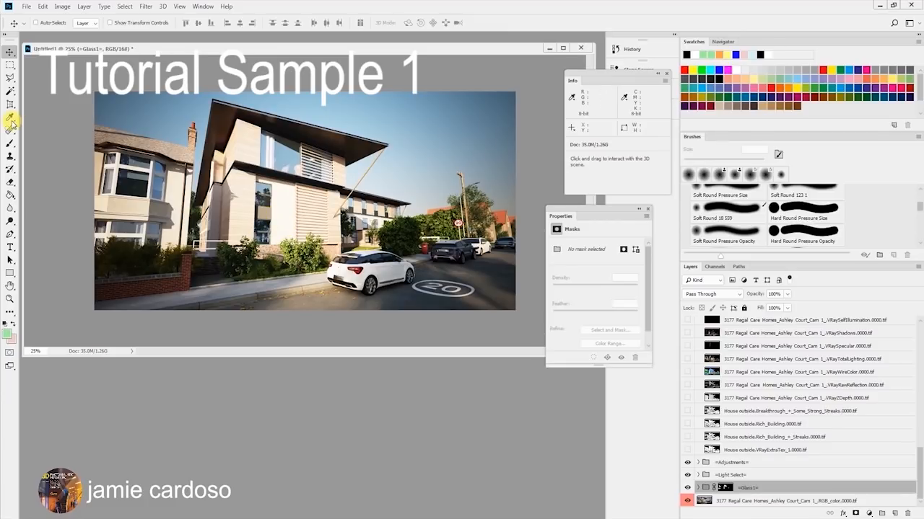
- Check the MultiMatteElement passes for one that isolates the building's front wall, then show and select MultiMatteElement_10
click(292, 217)
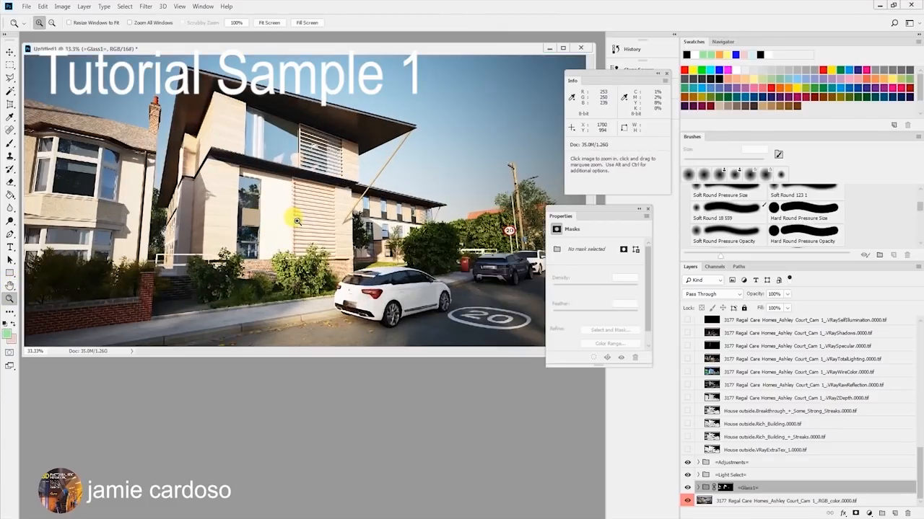
click(276, 217)
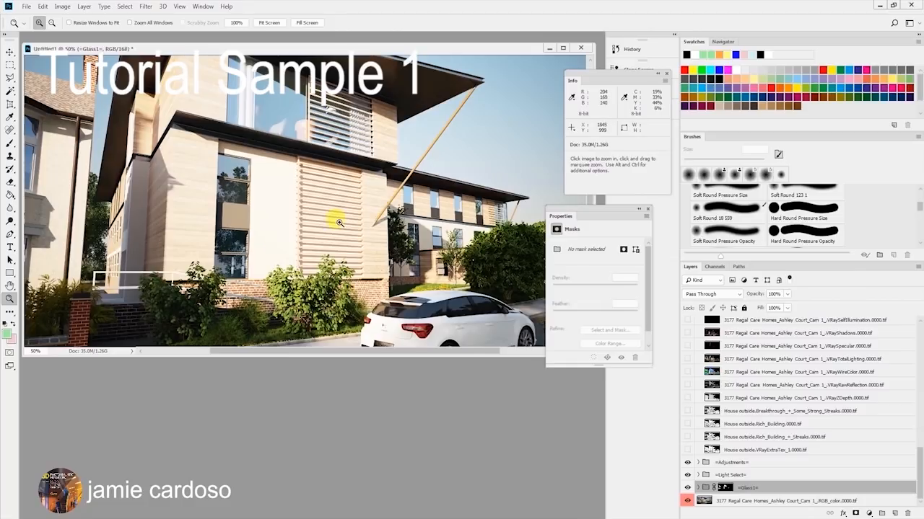
alt+click(277, 221)
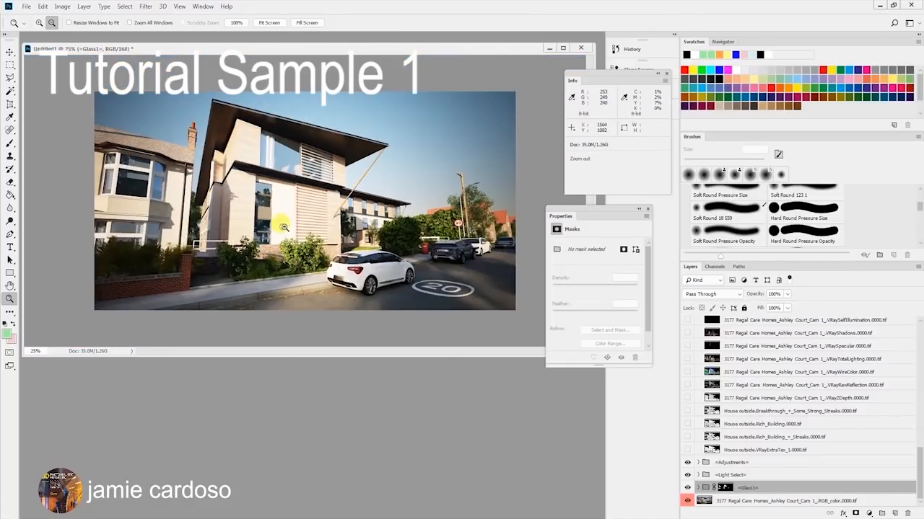
scroll(801, 404, up, 3)
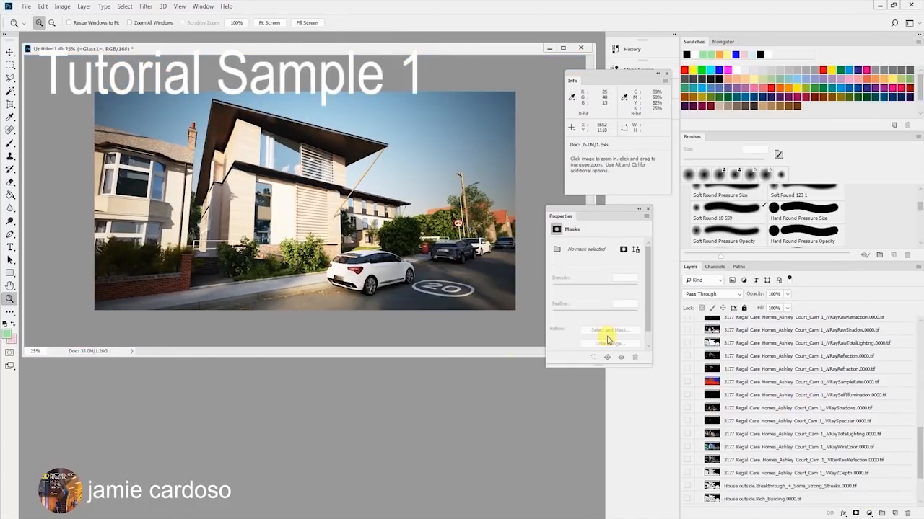
drag(920, 438, 920, 348)
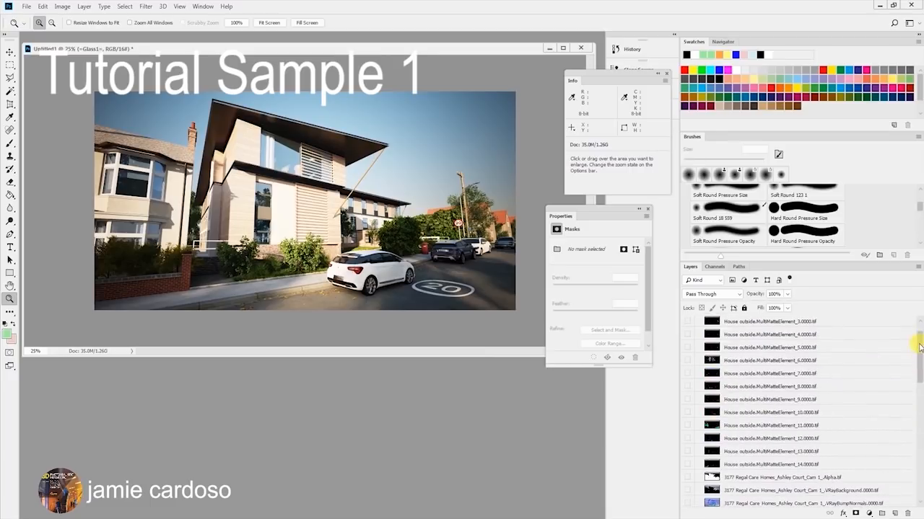
click(686, 452)
click(686, 452)
click(686, 399)
click(686, 399)
click(687, 412)
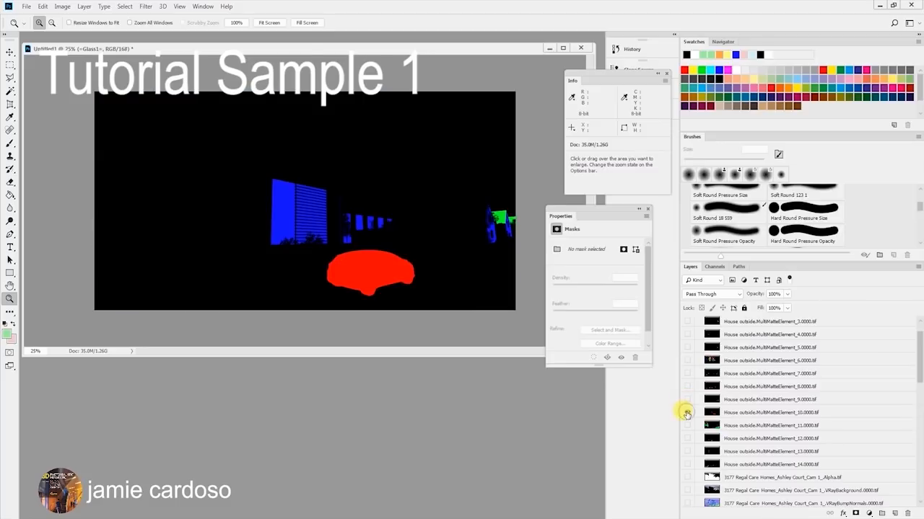
click(730, 413)
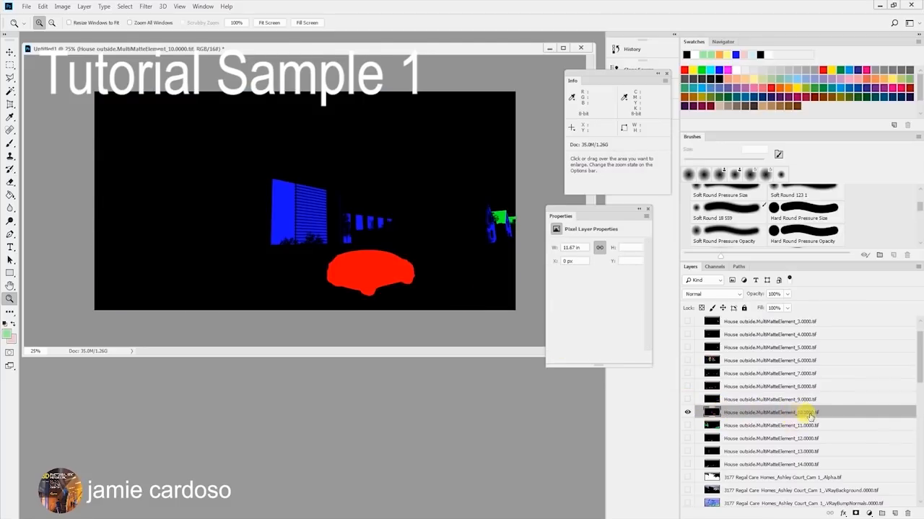
- Load the blue channel of MultiMatteElement_10 as a selection and hide that layer
click(714, 267)
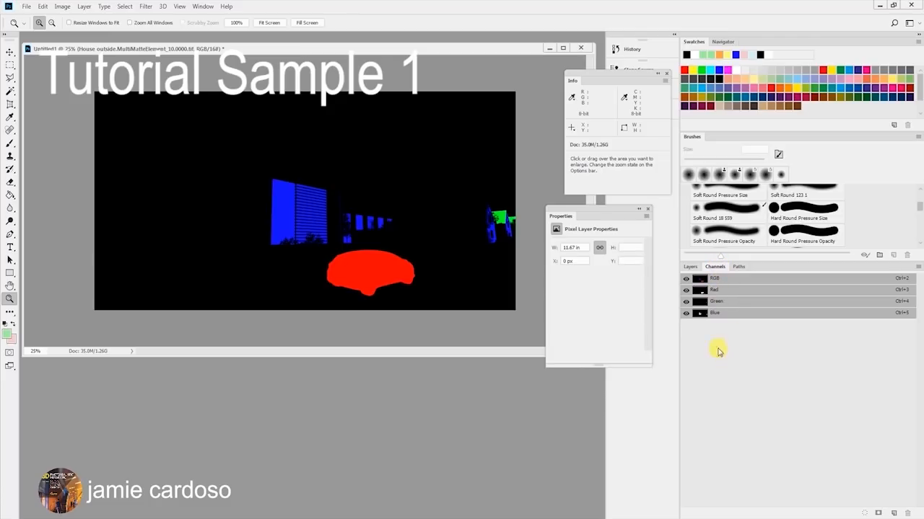
ctrl+click(700, 314)
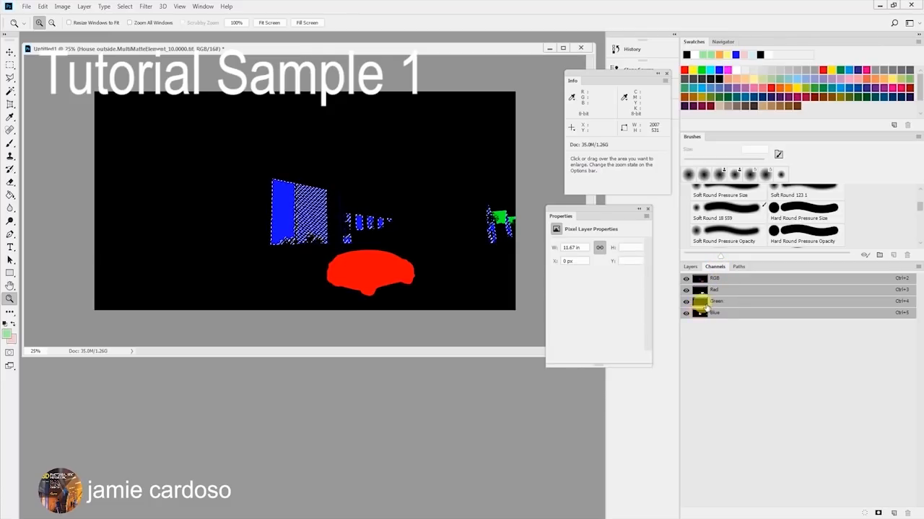
click(691, 267)
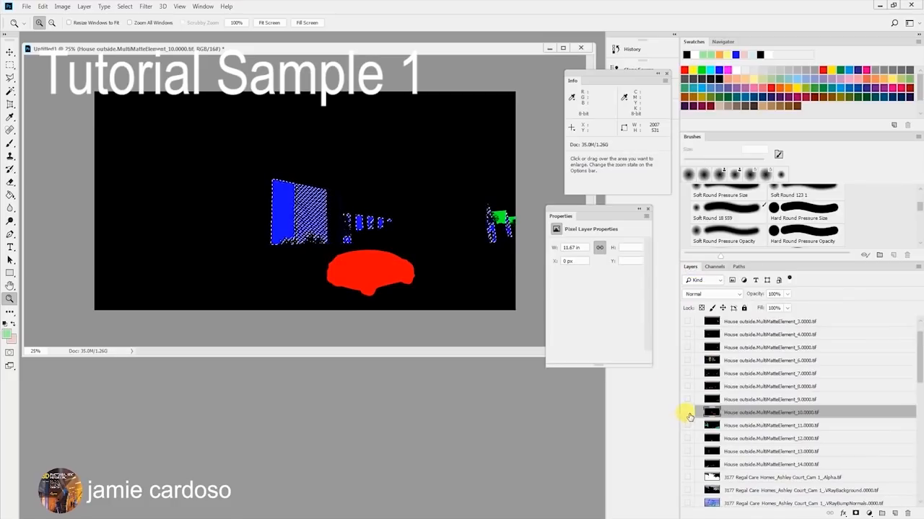
click(686, 413)
- Add the wall strip above the tall ground-floor window to the selection with the Polygonal Lasso
click(285, 193)
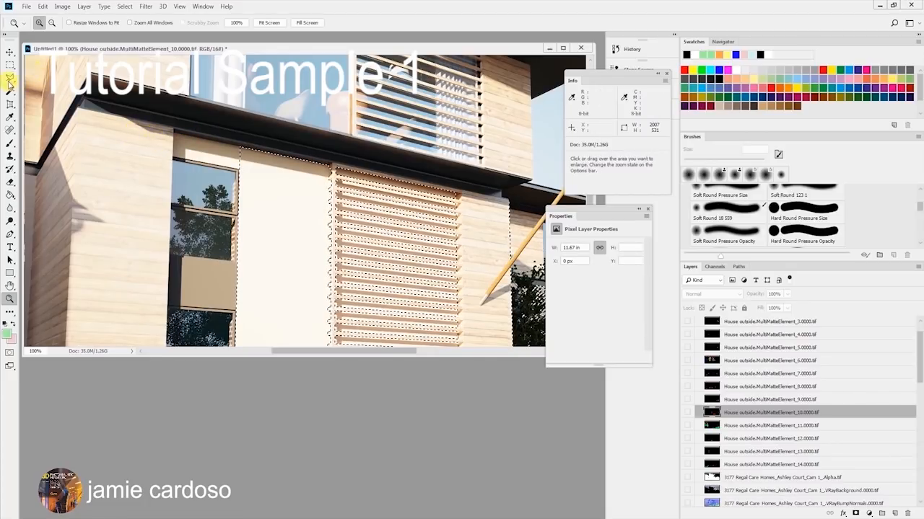
click(10, 78)
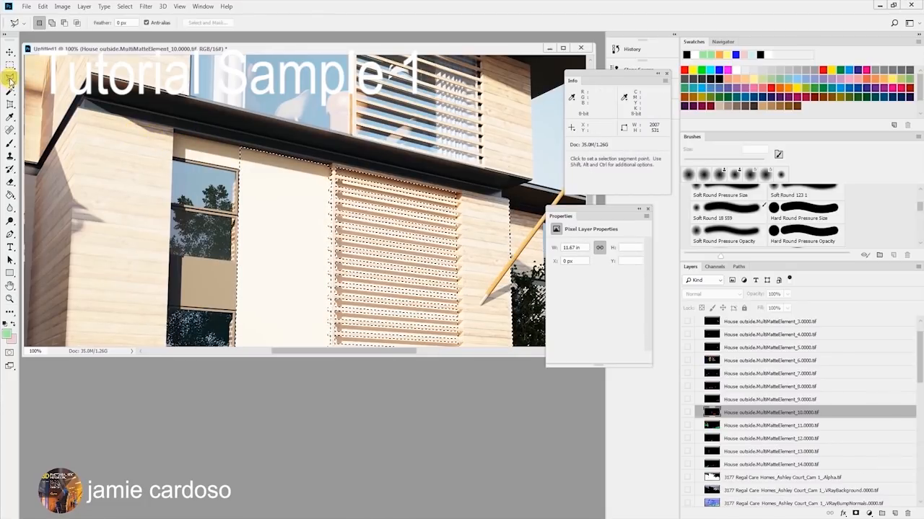
key(shift)
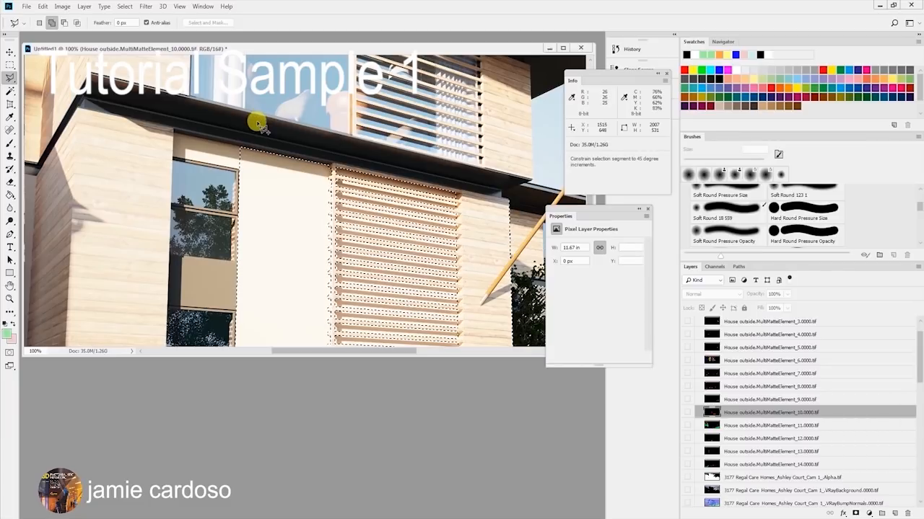
shift+click(241, 150)
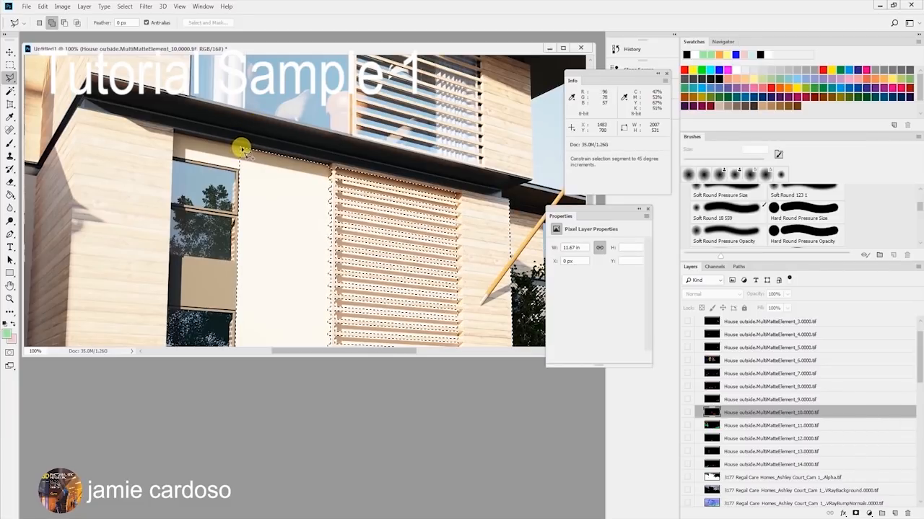
click(175, 135)
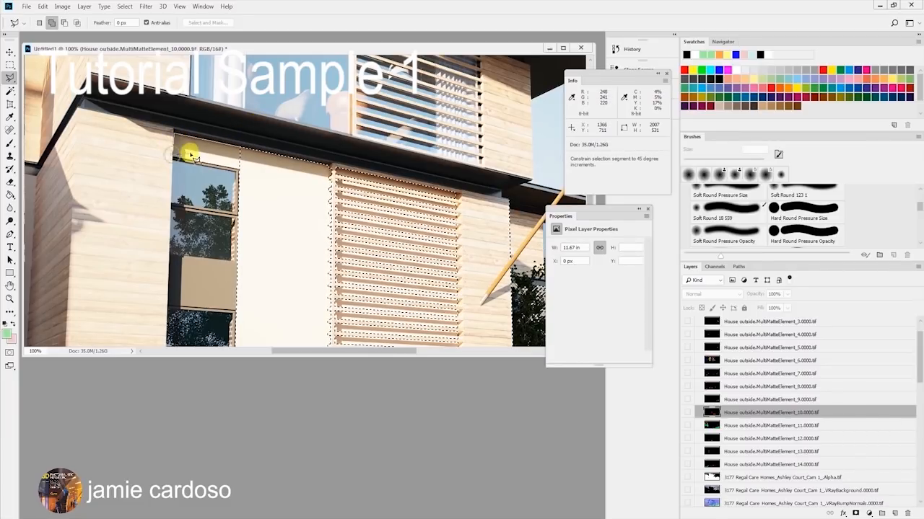
double_click(244, 172)
key(z)
double_click(186, 139)
click(9, 77)
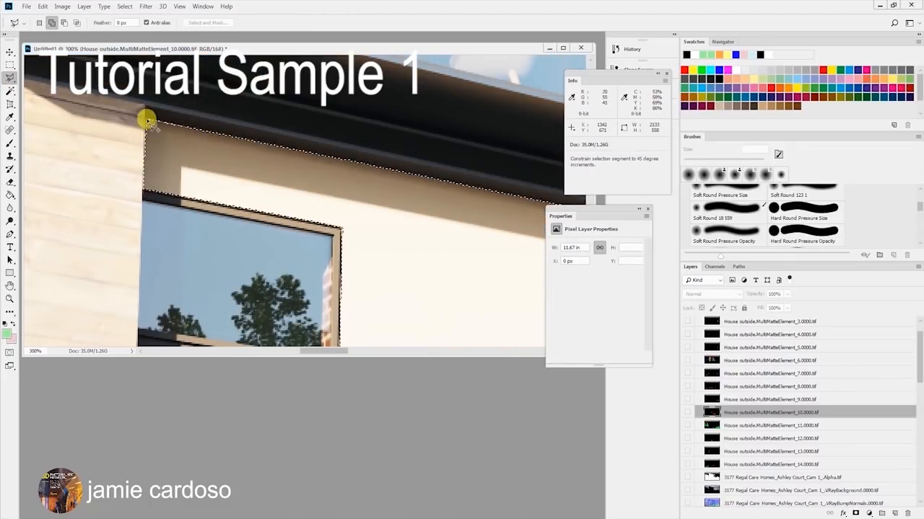
- Create a new layer group above =Glass1=, mask it with the wall selection and name it =Facade=
key(z)
alt+click(213, 163)
alt+click(212, 163)
alt+click(212, 163)
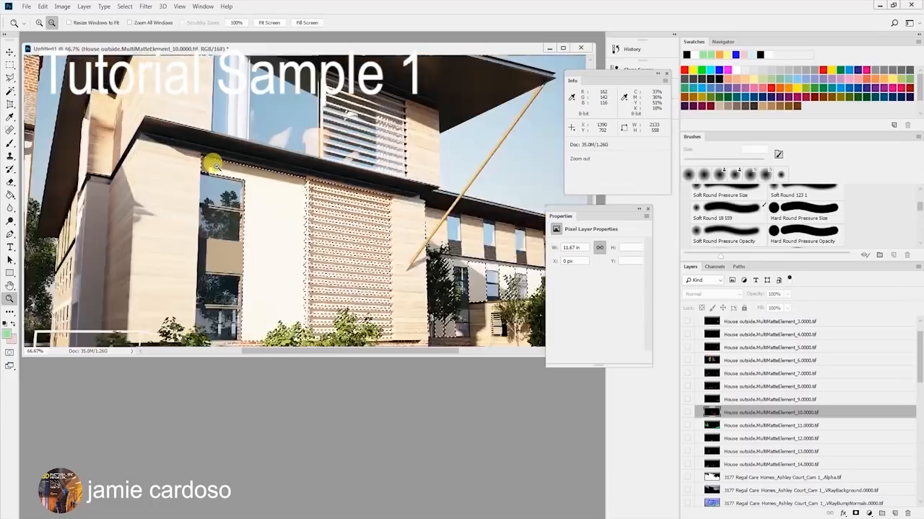
alt+click(212, 163)
alt+click(212, 163)
scroll(914, 351, down, 8)
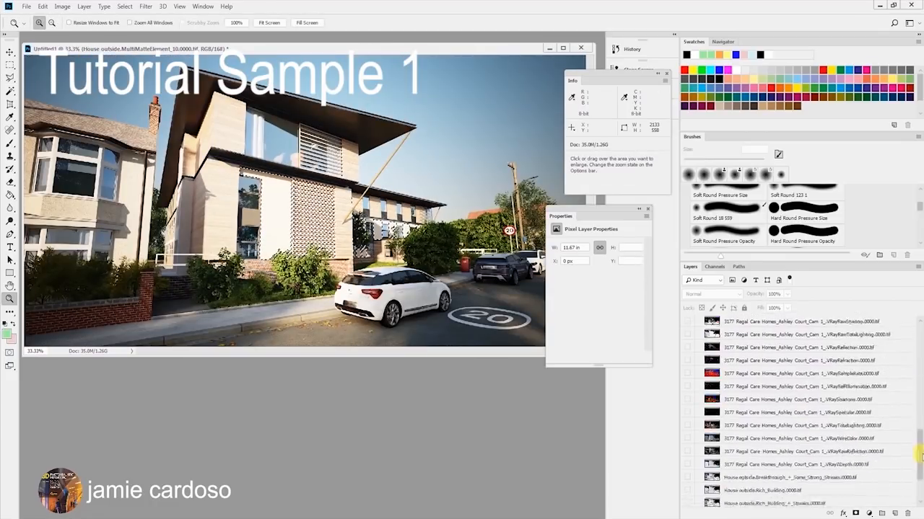
drag(758, 492, 881, 513)
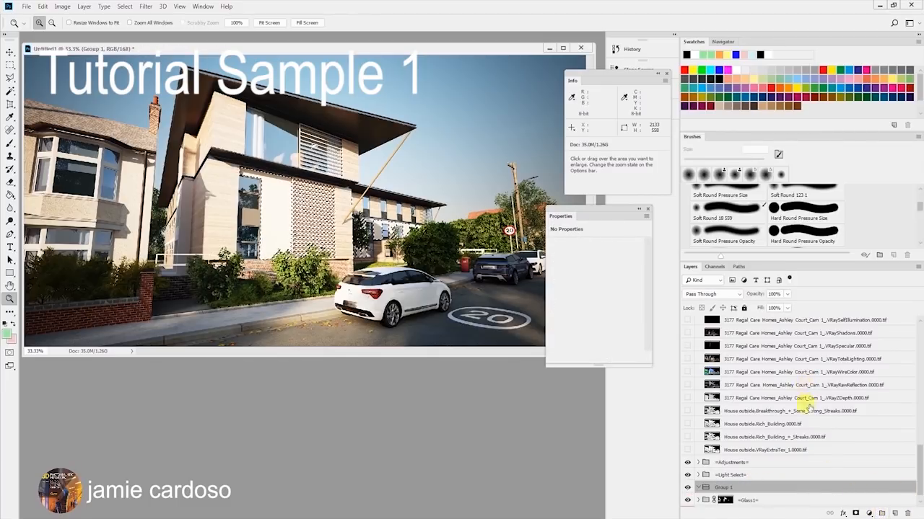
click(856, 513)
double_click(743, 487)
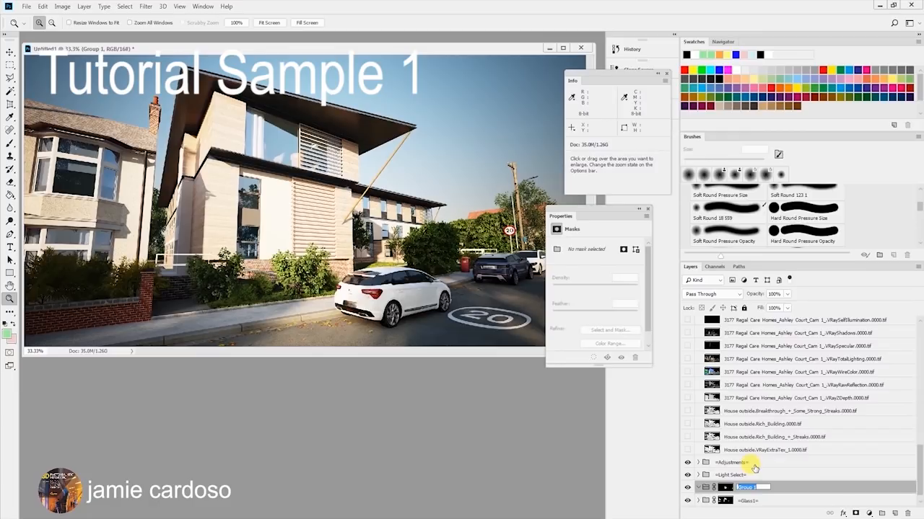
text(=Facade=)
key(Return)
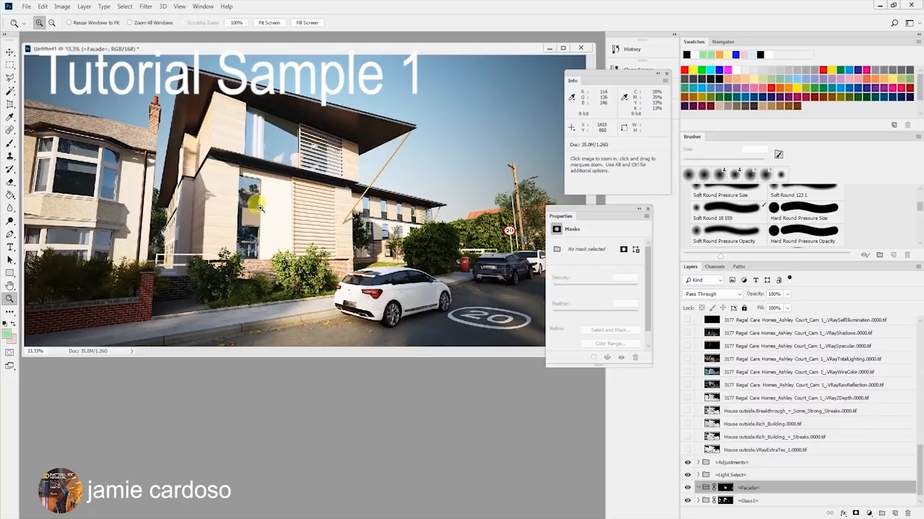
- Move the VRayDiffuseFilter pass down the stack to just below VRaySpecular and place a copy of it inside the =Facade= group
drag(919, 455, 919, 381)
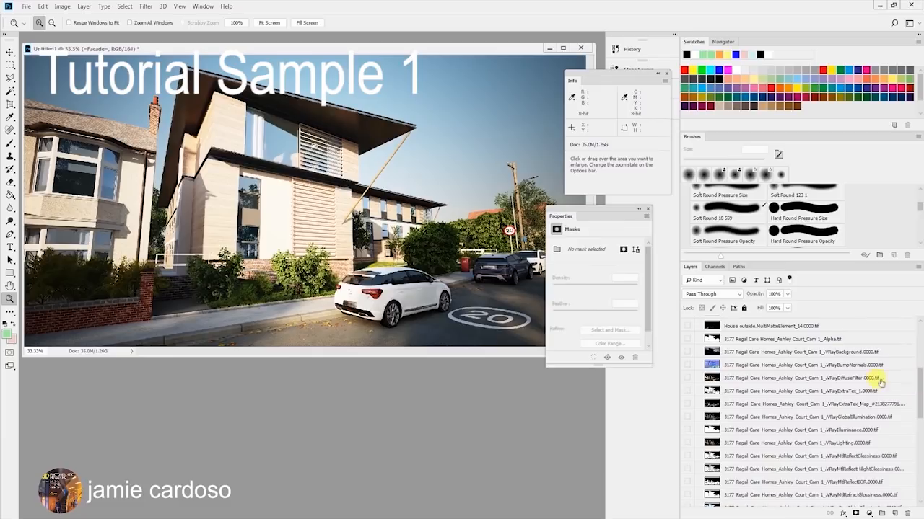
click(837, 382)
scroll(757, 380, down, 10)
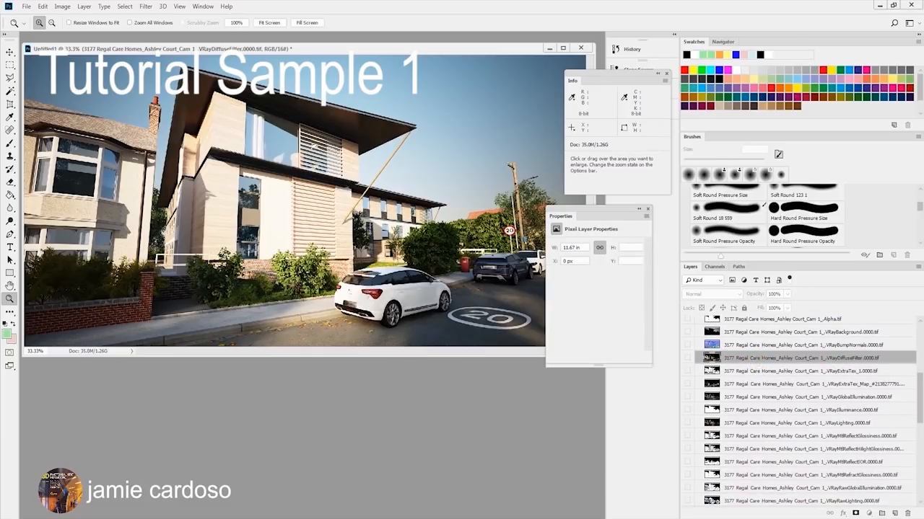
drag(801, 511, 869, 357)
click(857, 362)
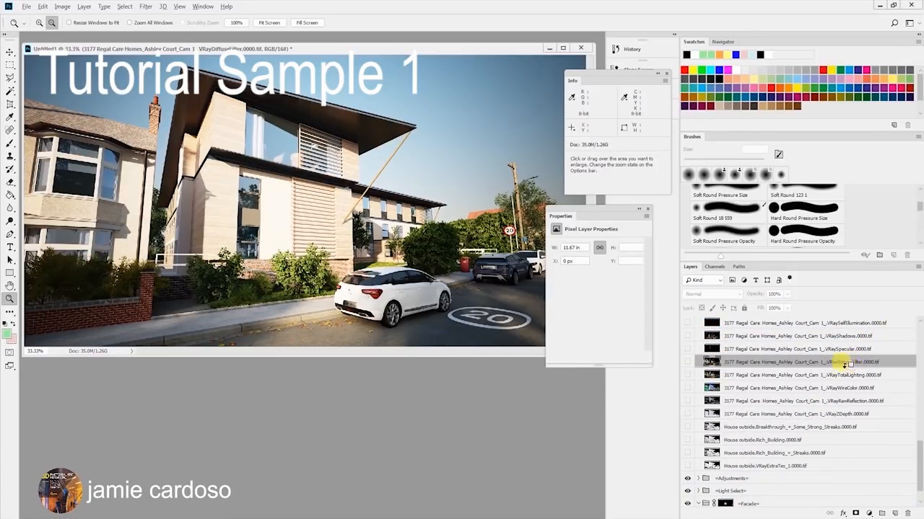
drag(820, 358, 783, 476)
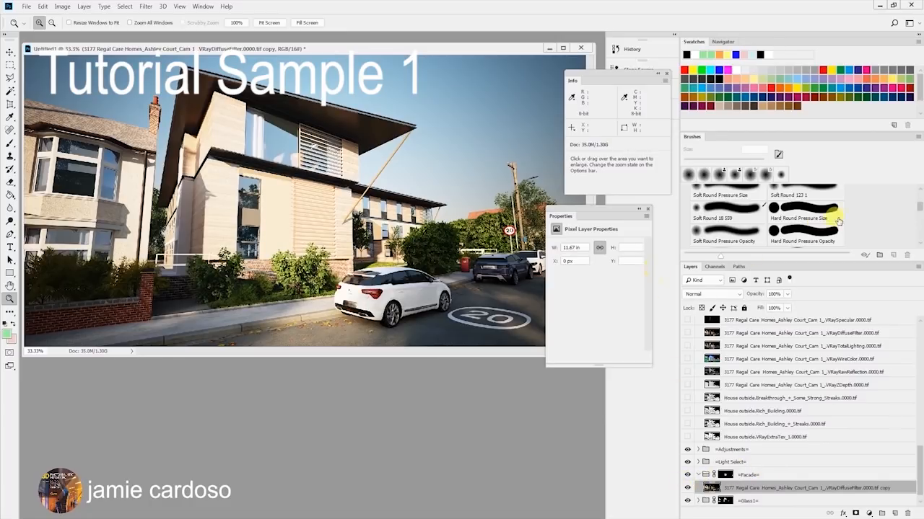
- Lower the opacity of the VRayDiffuseFilter copy in the =Facade= group to 43%
click(788, 296)
drag(785, 306, 769, 309)
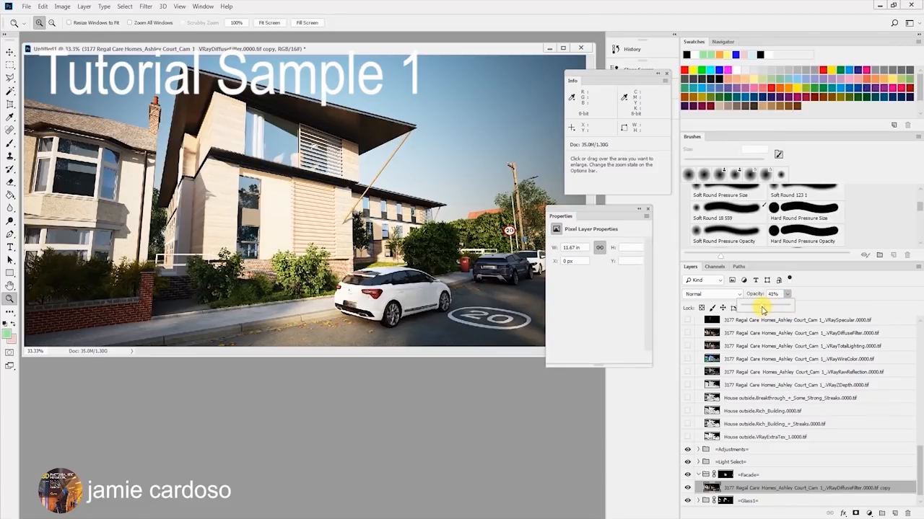
drag(757, 309, 767, 309)
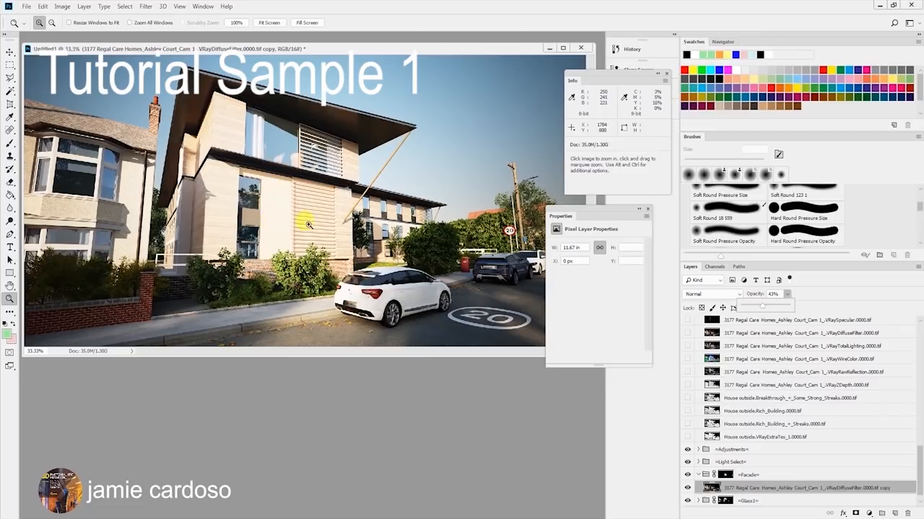
- Move the Rich_Building and Rich_Building_+_Streaks passes below VRayExtraTex_1 and preview them on the image
click(775, 412)
drag(772, 413, 767, 436)
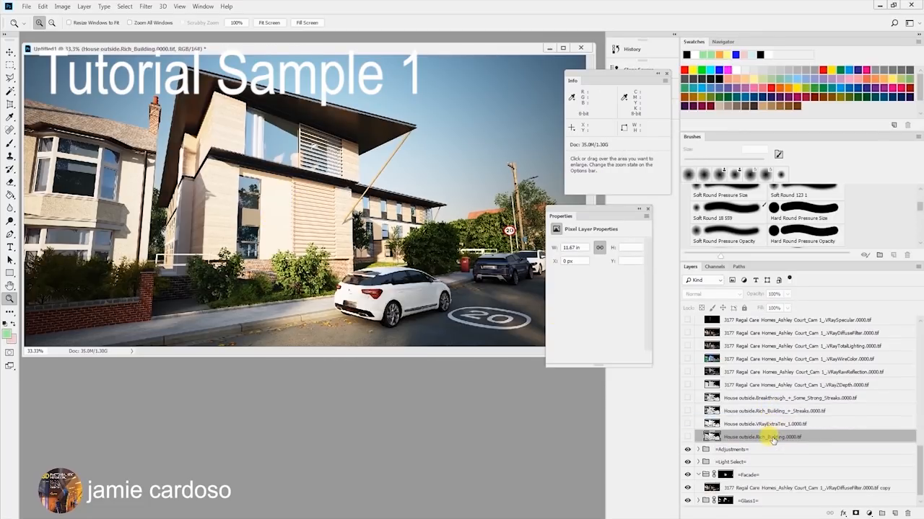
click(729, 425)
click(687, 424)
click(687, 424)
click(687, 437)
click(687, 437)
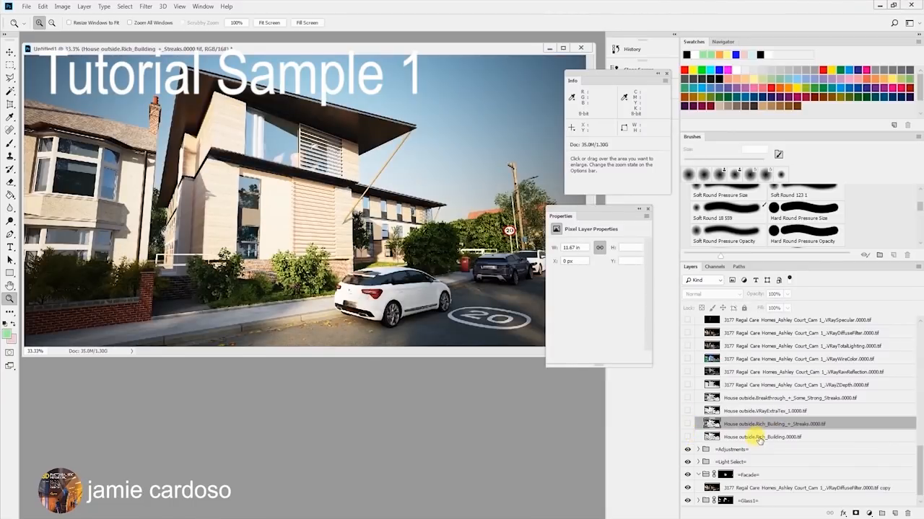
click(760, 437)
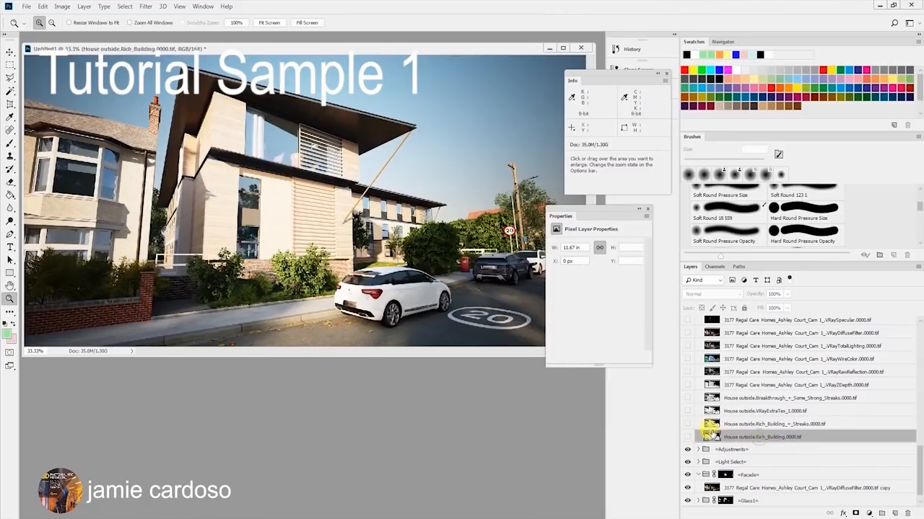
click(687, 424)
click(687, 424)
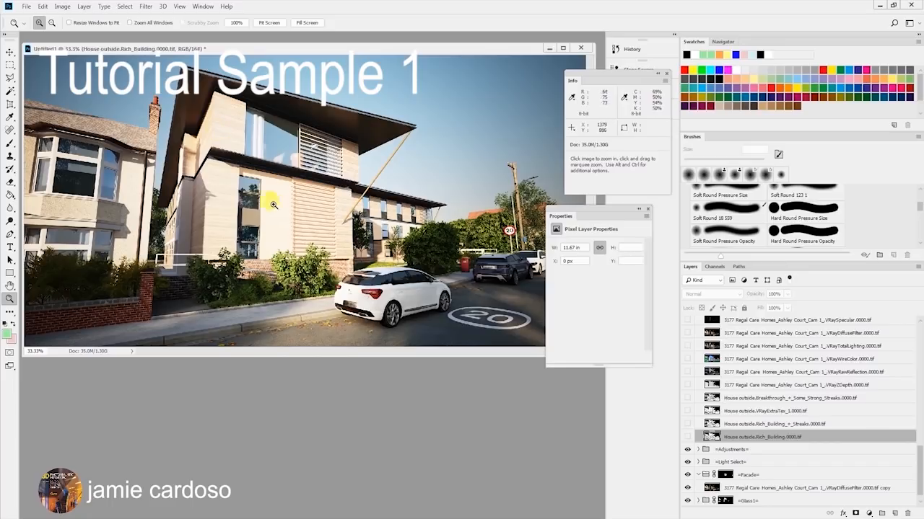
- Copy both the Rich_Building and Rich_Building_+_Streaks passes into the =Facade= group above the diffuse filter copy
scroll(749, 411, down, 1)
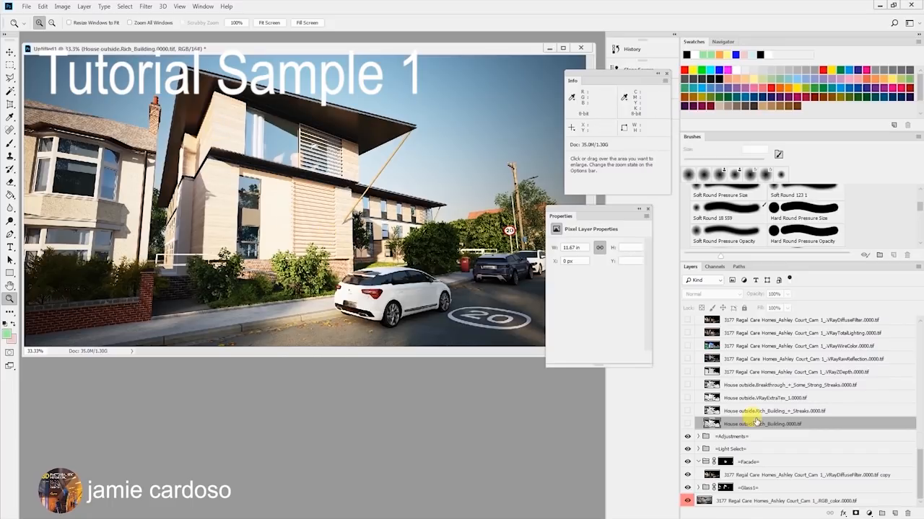
shift+click(764, 410)
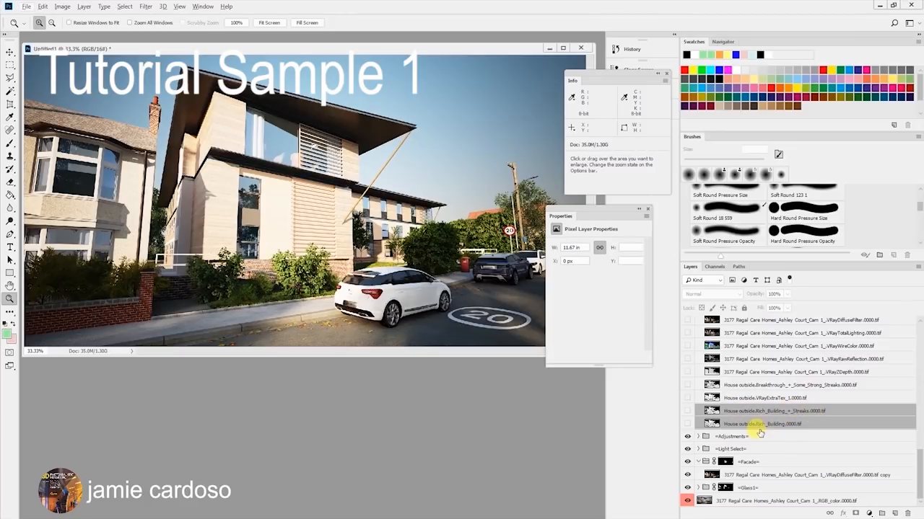
key(alt)
drag(751, 426, 752, 466)
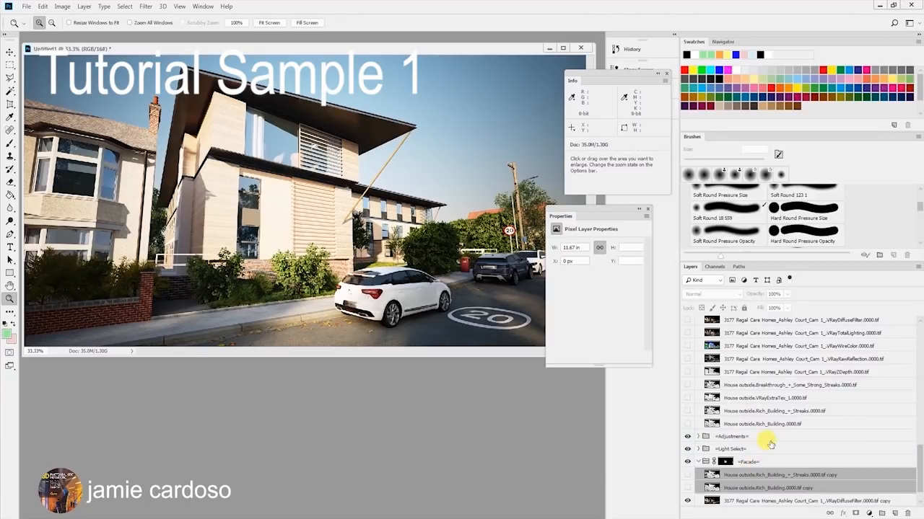
- Show the Rich_Building and Rich_Building_+_Streaks copies in the =Facade= group and set both to Multiply blending
scroll(761, 462, down, 1)
click(751, 462)
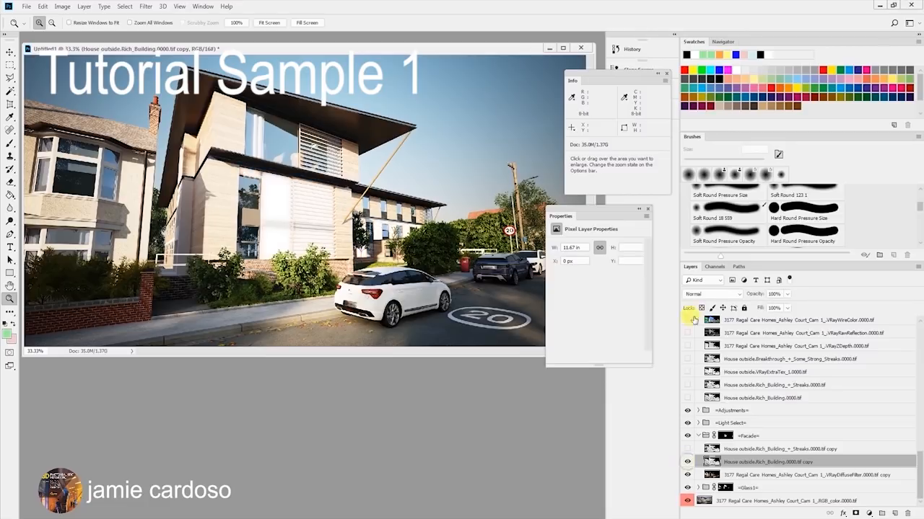
click(697, 294)
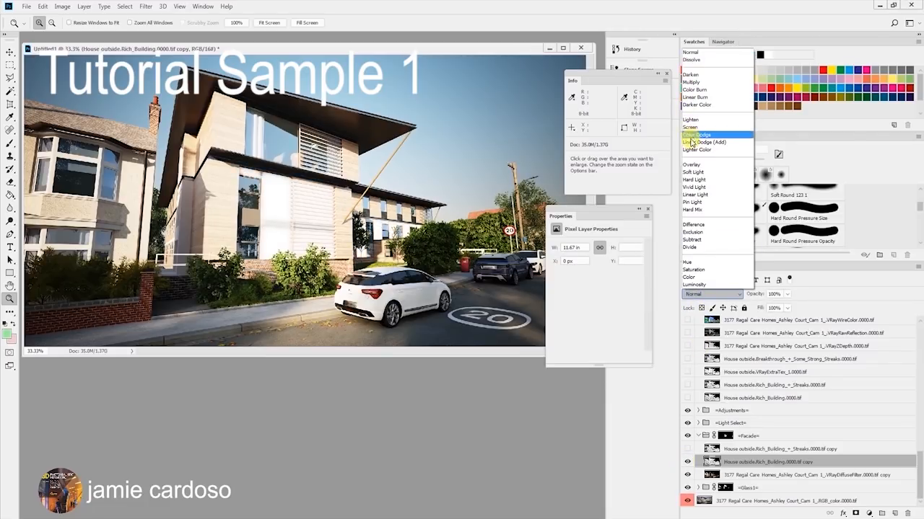
click(691, 82)
click(732, 449)
click(687, 448)
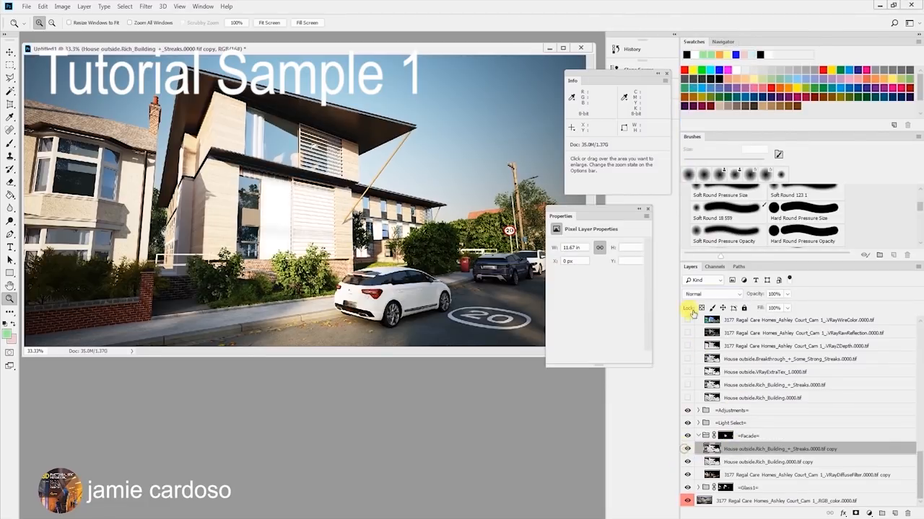
click(697, 294)
click(706, 81)
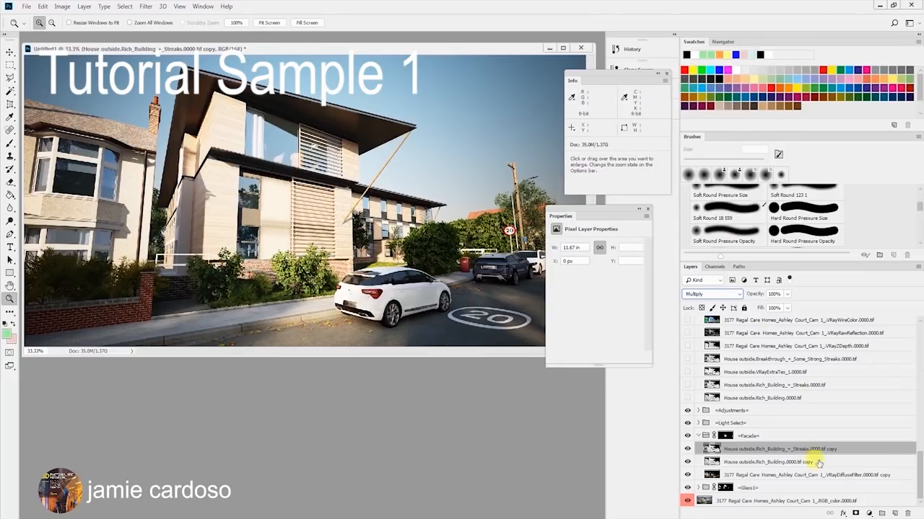
- Add a white layer mask to each of the Rich_Building_+_Streaks and Rich_Building copies
click(856, 513)
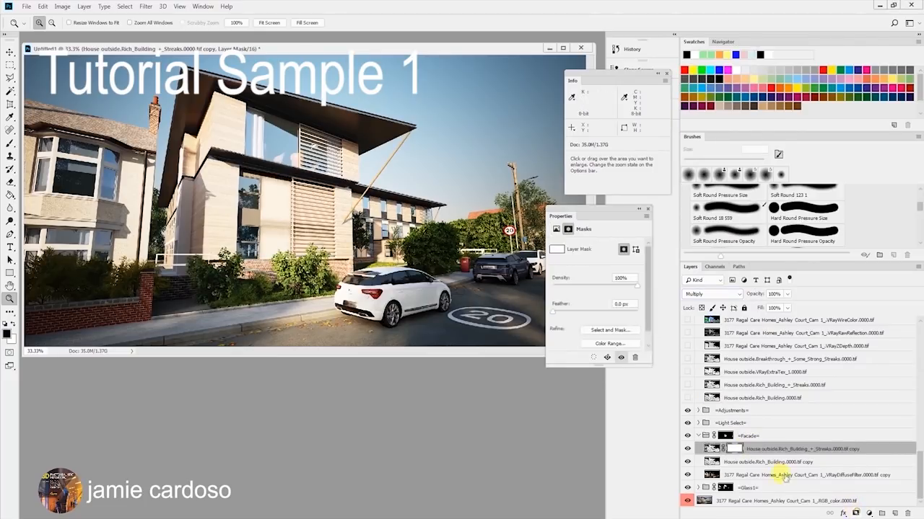
click(743, 462)
click(854, 513)
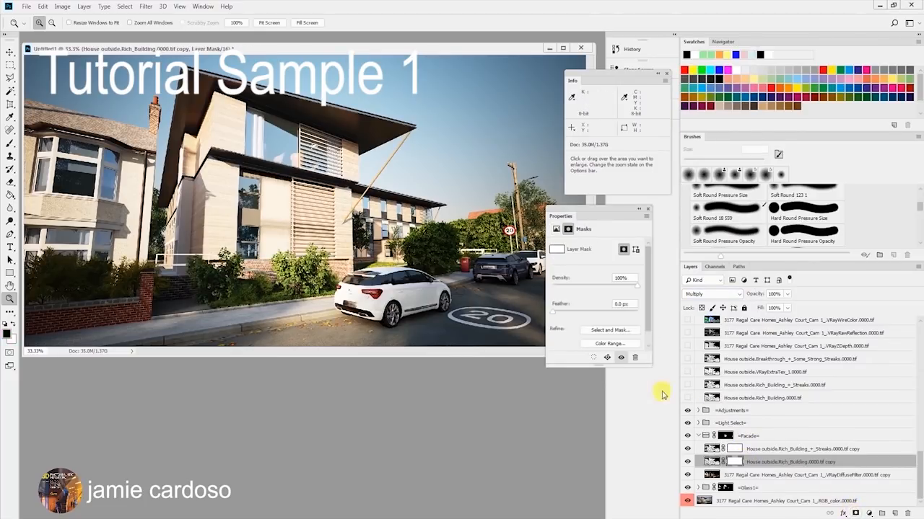
- Compare the two dirt copies, hide the Rich_Building copy and lower the Rich_Building_+_Streaks copy's opacity to 38%
click(687, 450)
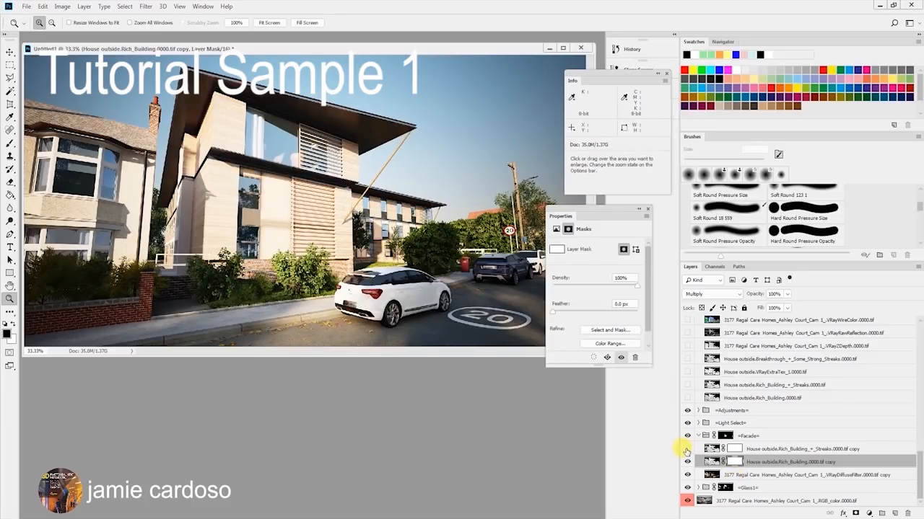
click(686, 449)
click(686, 463)
click(733, 449)
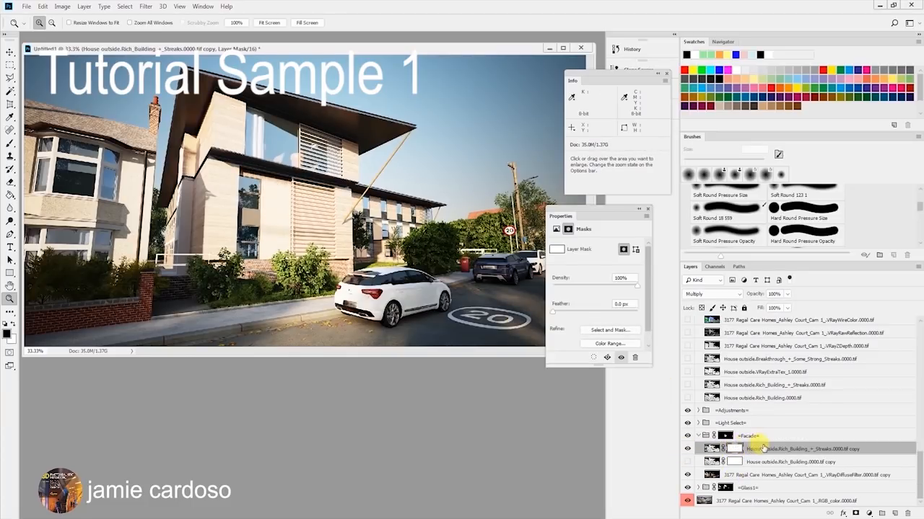
click(787, 296)
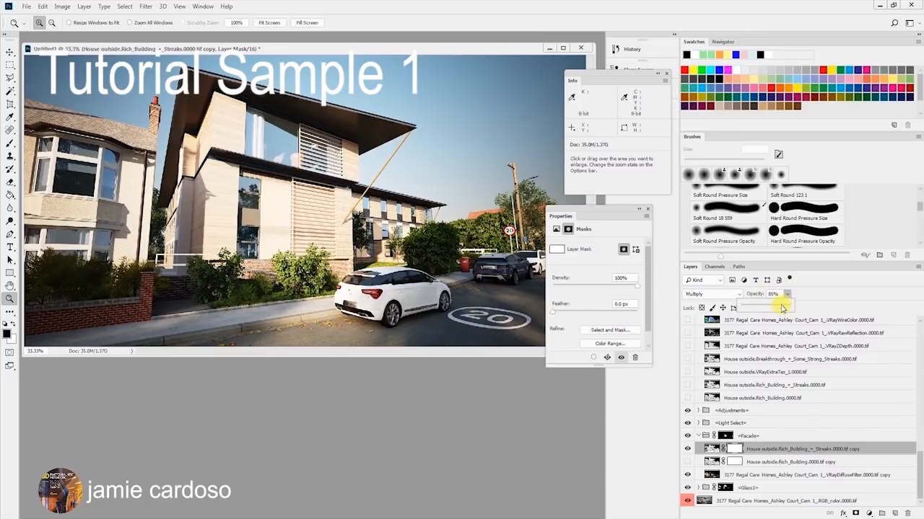
drag(774, 308, 766, 308)
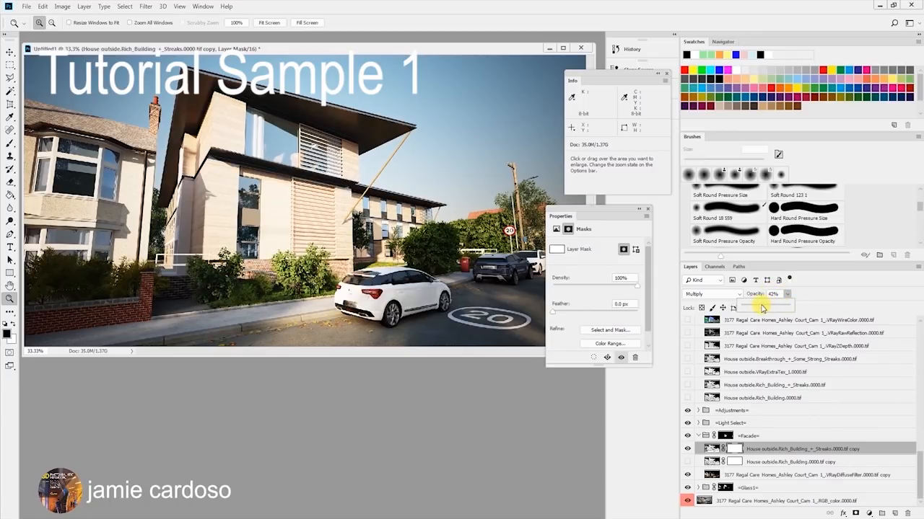
- Paint black on the Rich_Building_+_Streaks copy's mask with a smaller soft brush at 17% opacity, beside the tall ground-floor window
click(737, 451)
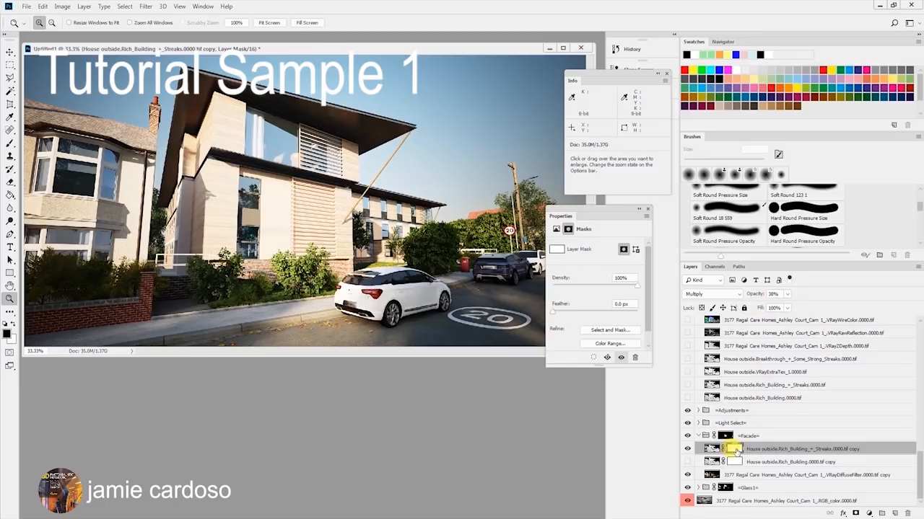
click(11, 142)
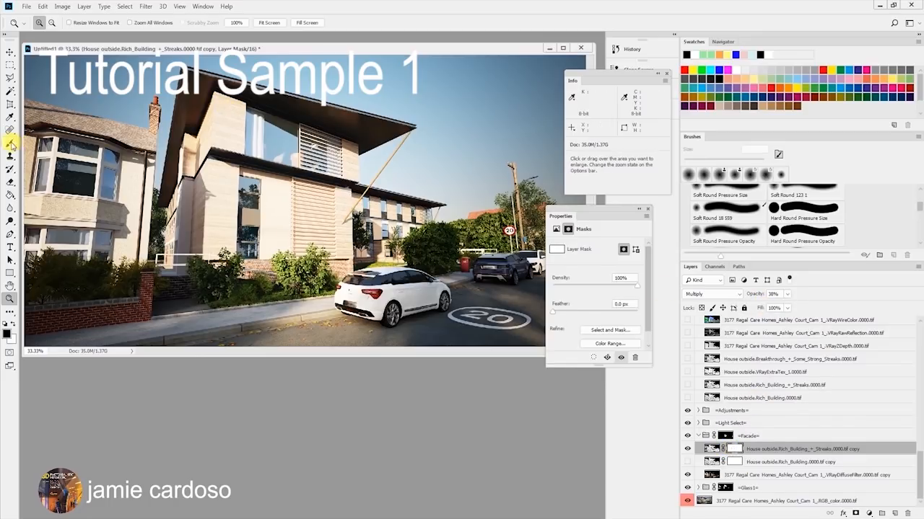
key(bracketleft)
key(bracketleft)
key(bracketleft)
key(bracketleft)
key(bracketleft)
mouse_move(270, 221)
mouse_down()
mouse_move(290, 264)
mouse_move(270, 229)
mouse_move(280, 215)
mouse_move(278, 231)
mouse_move(295, 215)
mouse_move(273, 220)
mouse_up()
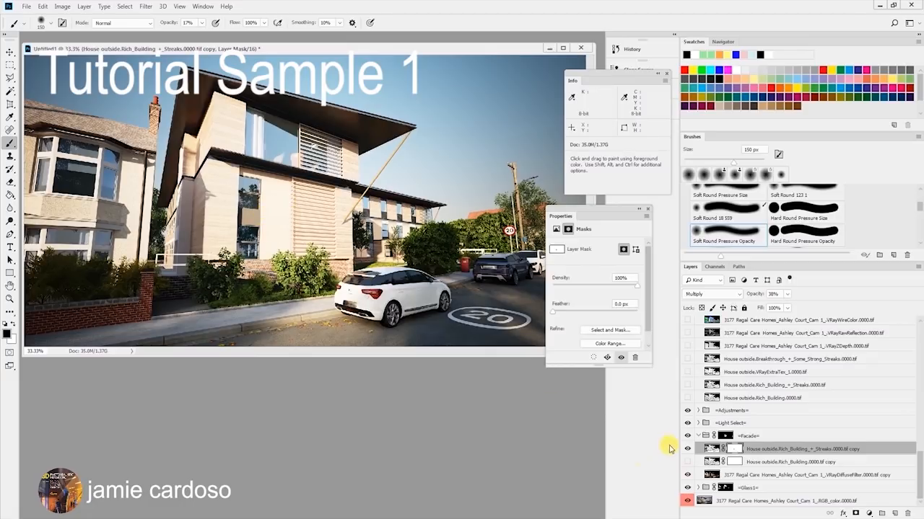
- Make the =Facade= group's mask active and outline the wall patch above the rear wing's first ground-floor window with the Polygonal Lasso
key(z)
key(ctrl+1)
key(b)
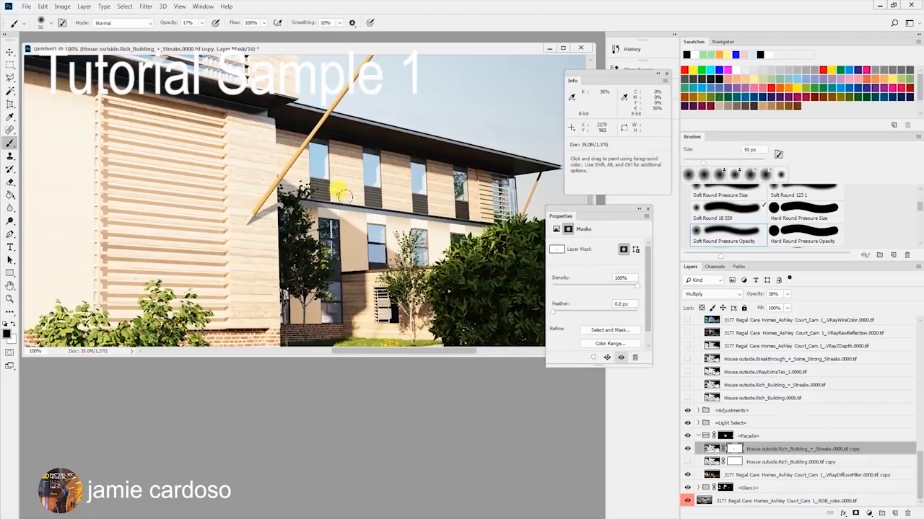
click(732, 448)
click(726, 436)
key(z)
click(366, 222)
key(l)
click(275, 212)
click(272, 192)
click(318, 196)
click(317, 215)
- Add the wall patches above the rear wing's second and third ground-floor windows to the selection
shift+click(366, 205)
click(418, 208)
click(415, 227)
shift+click(453, 215)
click(497, 220)
click(496, 237)
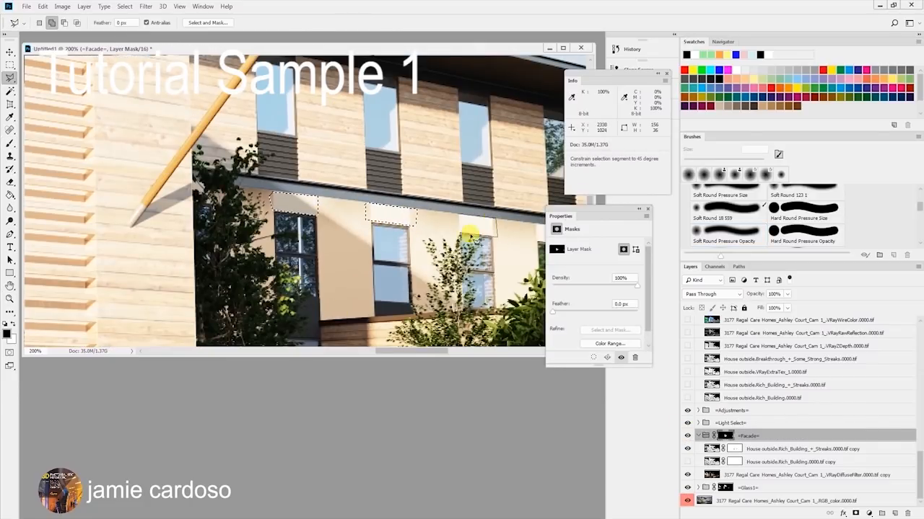
- Add the wall patch above the rear wing's fourth ground-floor window to the selection and hide the =Facade= group
drag(512, 201, 354, 204)
click(688, 436)
shift+click(376, 229)
click(414, 231)
click(414, 247)
click(373, 243)
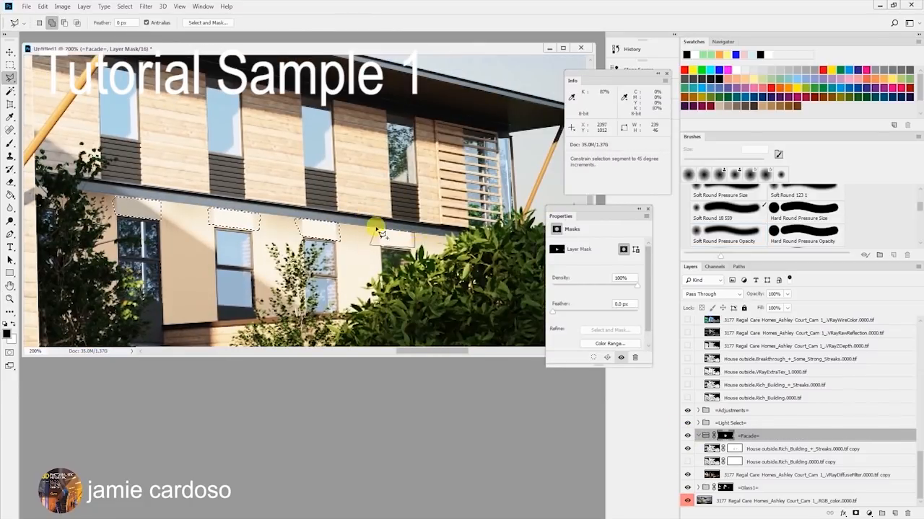
click(376, 229)
- Add the long wall strip under the dark beam, spanning all four rear-wing ground-floor windows, to the selection with the Polygonal Lasso
shift+click(456, 233)
click(414, 248)
click(111, 214)
click(116, 190)
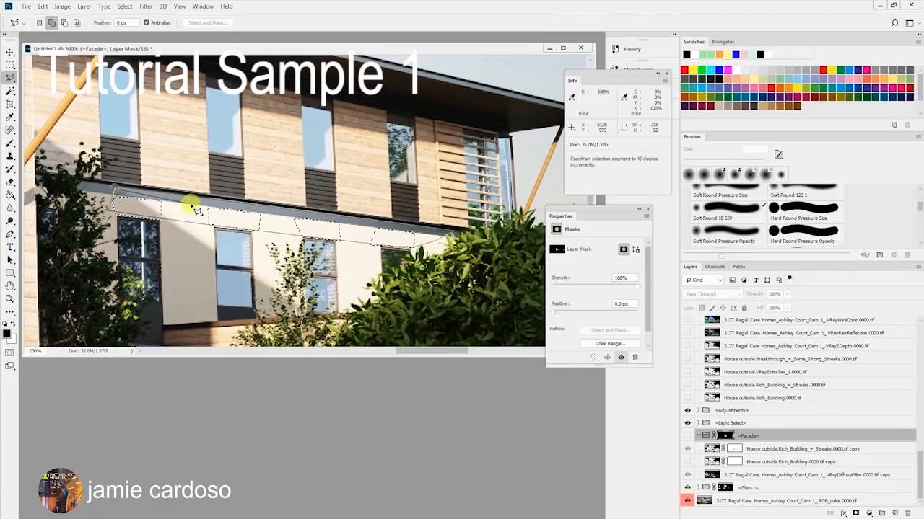
click(456, 233)
- Show the =Facade= group, paint white at 100% opacity on its mask inside the selected wall strip, and deselect
click(687, 436)
click(10, 142)
click(202, 23)
click(307, 41)
key(x)
drag(426, 234, 123, 201)
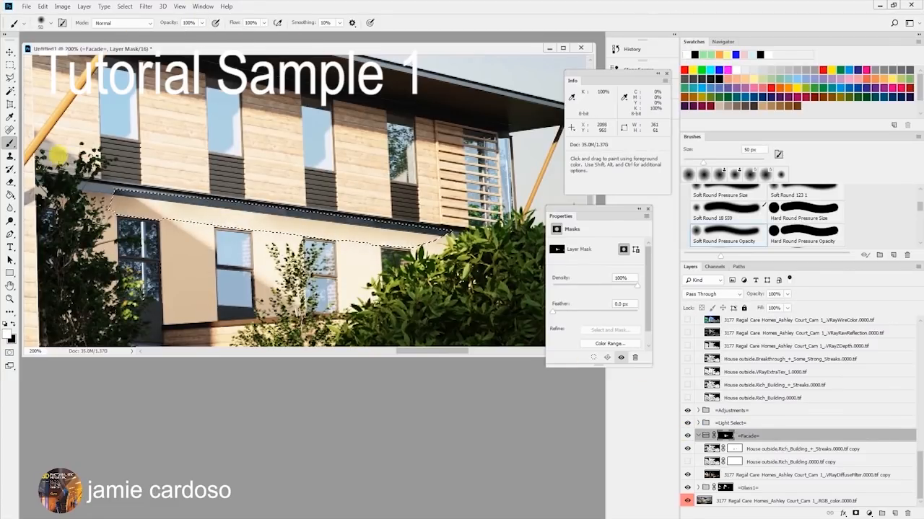
key(ctrl+d)
click(10, 77)
double_click(307, 226)
key(Return)
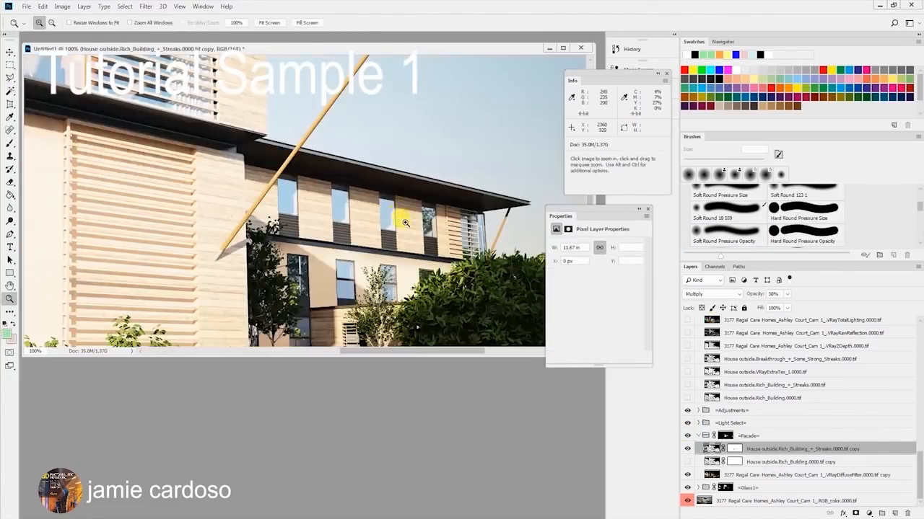
- Paint black on the Rich_Building_+_Streaks copy's mask above the rear wing's ground-floor windows, using a 20 px soft brush at 15% opacity
click(373, 257)
click(373, 257)
click(374, 257)
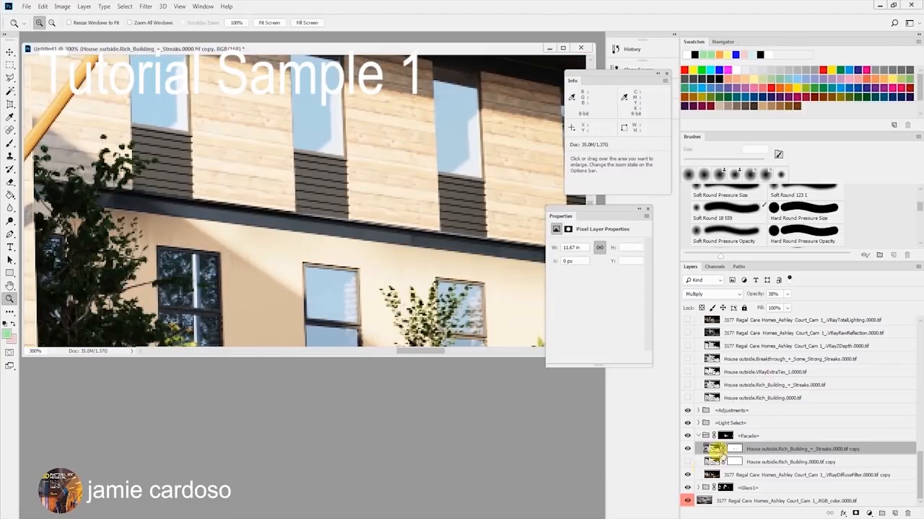
click(733, 449)
key(b)
key(x)
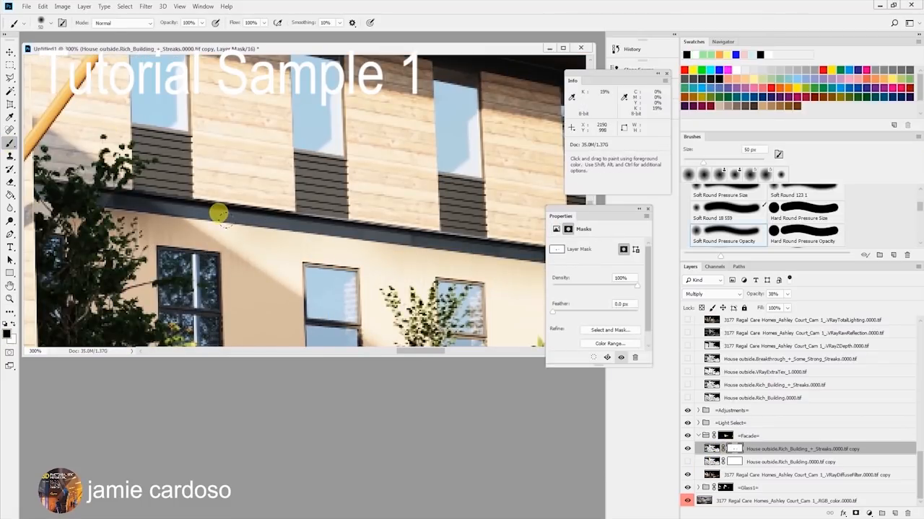
click(201, 23)
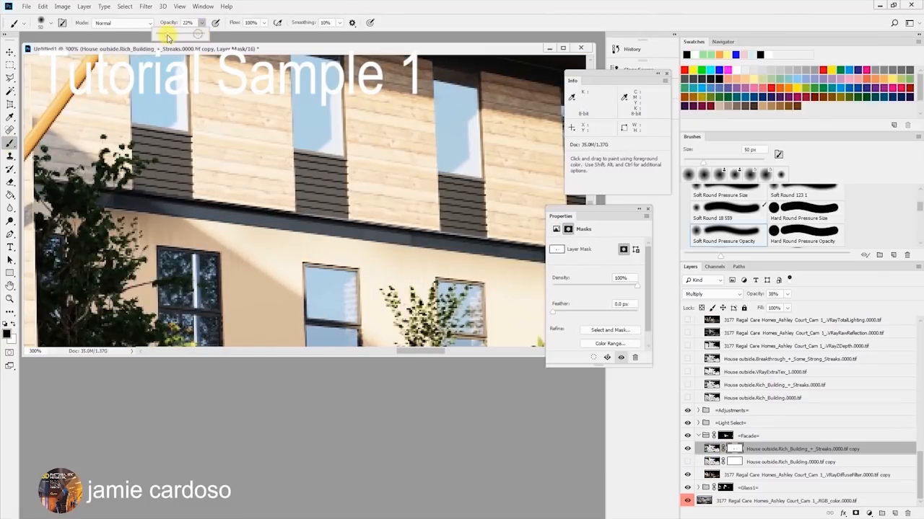
click(320, 213)
key(bracketleft)
key(bracketleft)
key(bracketleft)
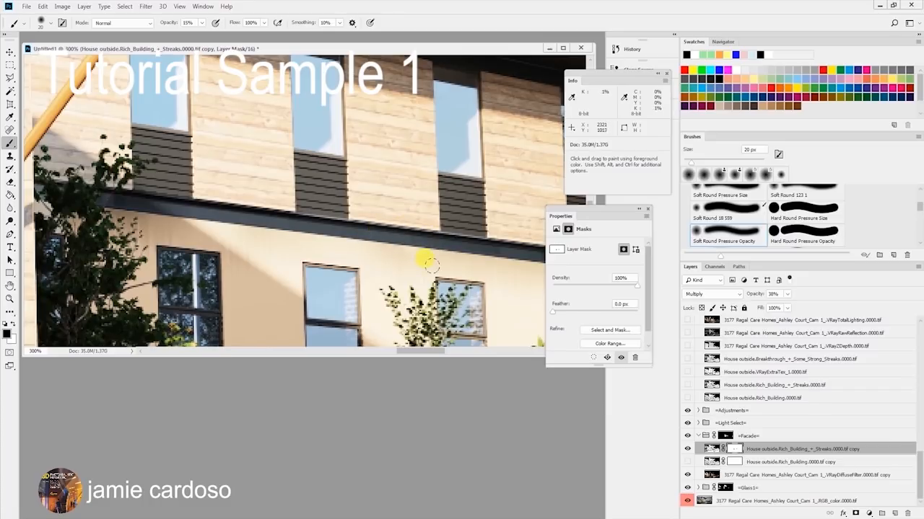
- Select the House outside.Rich_Building.0000.tif copy layer in the =Facade= group and make it visible
key(z)
alt+click(320, 265)
alt+click(319, 265)
alt+click(319, 266)
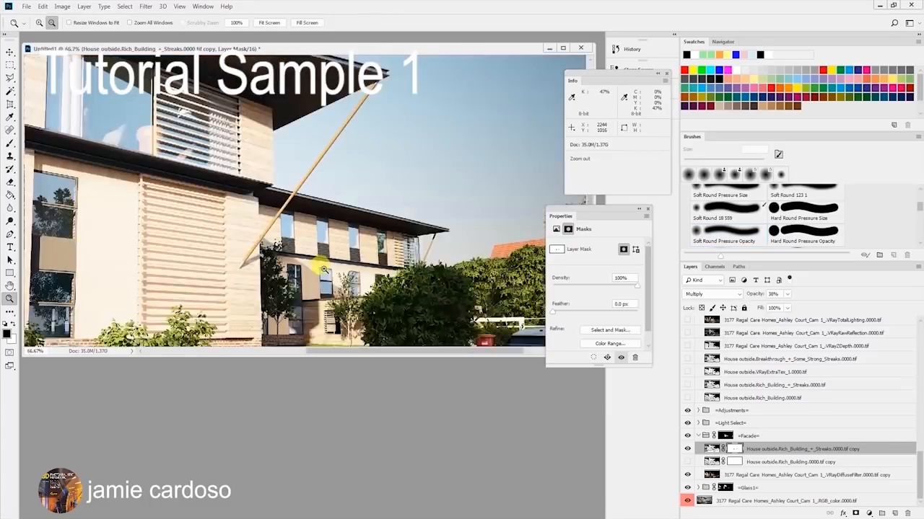
alt+click(320, 266)
alt+click(319, 266)
click(765, 462)
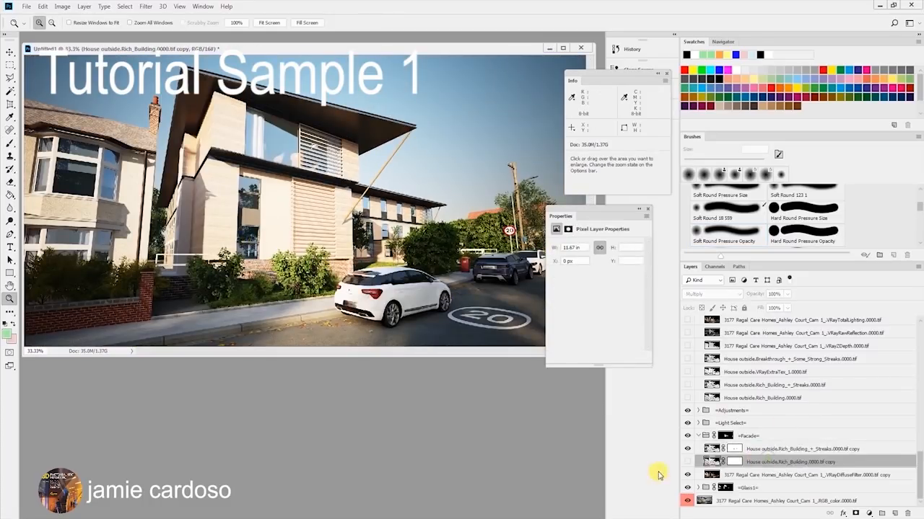
click(687, 461)
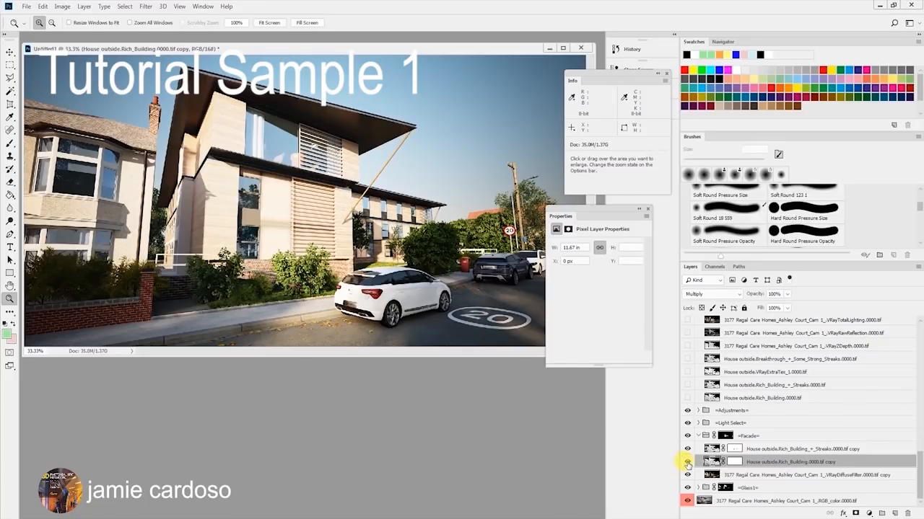
- Paint black on the Rich_Building copy's mask beside the main facade's tall window, using a 40 px soft brush at 53% opacity
click(735, 462)
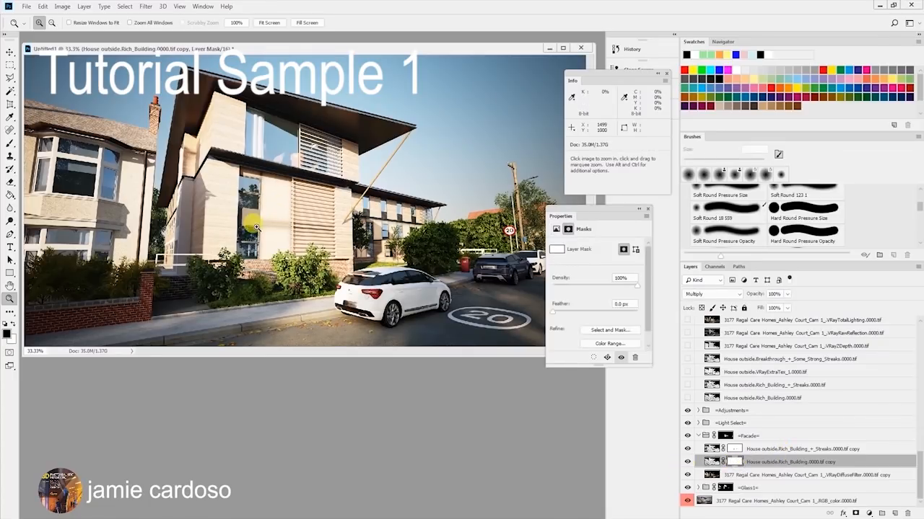
click(254, 228)
click(10, 145)
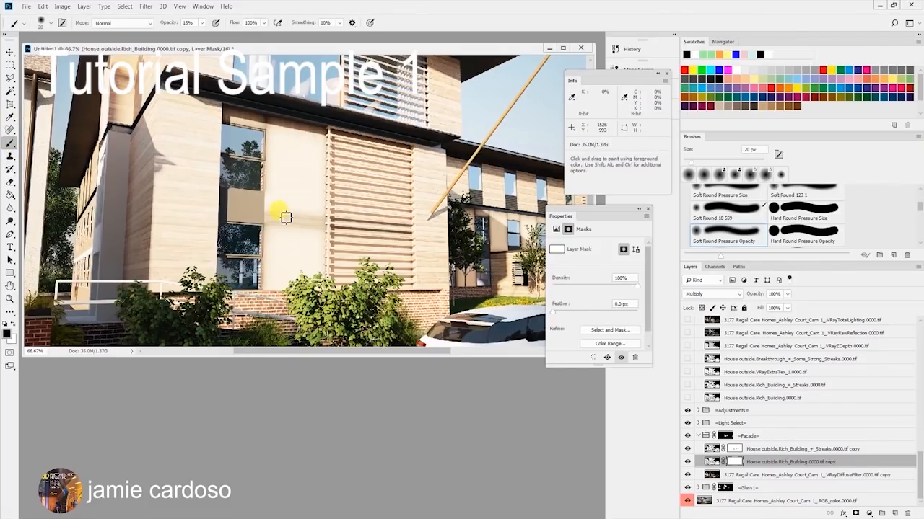
key(bracketright)
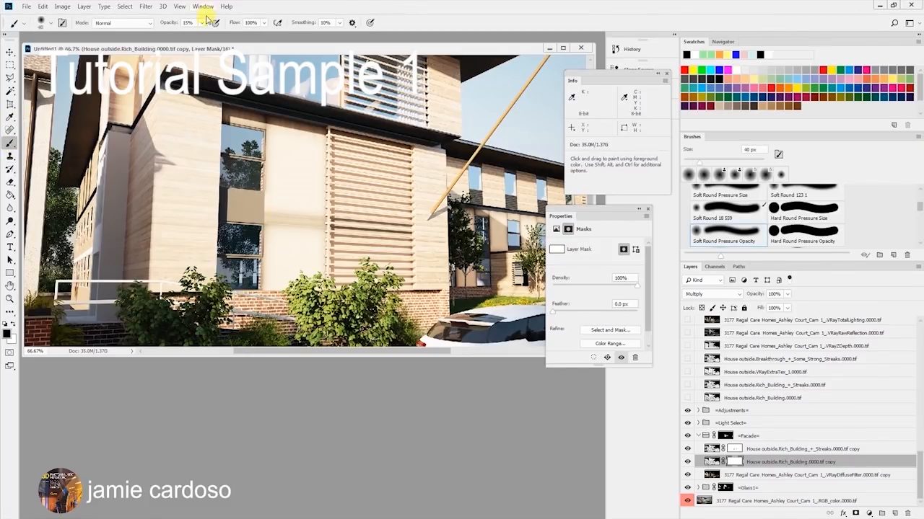
click(202, 22)
drag(220, 38, 221, 37)
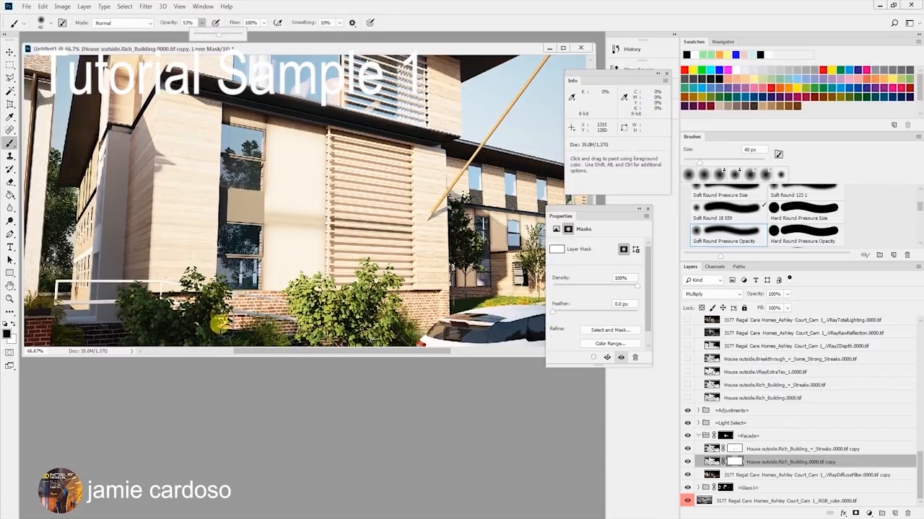
mouse_move(286, 229)
mouse_down()
mouse_move(273, 218)
mouse_move(295, 243)
mouse_move(310, 221)
mouse_up()
- Soften the dirt around the tall window further on the same mask, working up to a 70 px brush at 29% opacity
drag(203, 22, 182, 36)
mouse_move(292, 214)
mouse_down()
mouse_move(296, 247)
mouse_move(298, 198)
mouse_move(323, 225)
mouse_move(267, 207)
mouse_move(249, 231)
mouse_move(269, 224)
mouse_move(301, 243)
mouse_up()
drag(203, 22, 197, 36)
mouse_move(277, 219)
mouse_down()
mouse_move(303, 214)
mouse_move(317, 217)
mouse_move(281, 218)
mouse_move(294, 174)
mouse_move(246, 115)
mouse_up()
- Compare the facade with and without the Rich_Building copy and reduce that layer's opacity to 38%
click(712, 460)
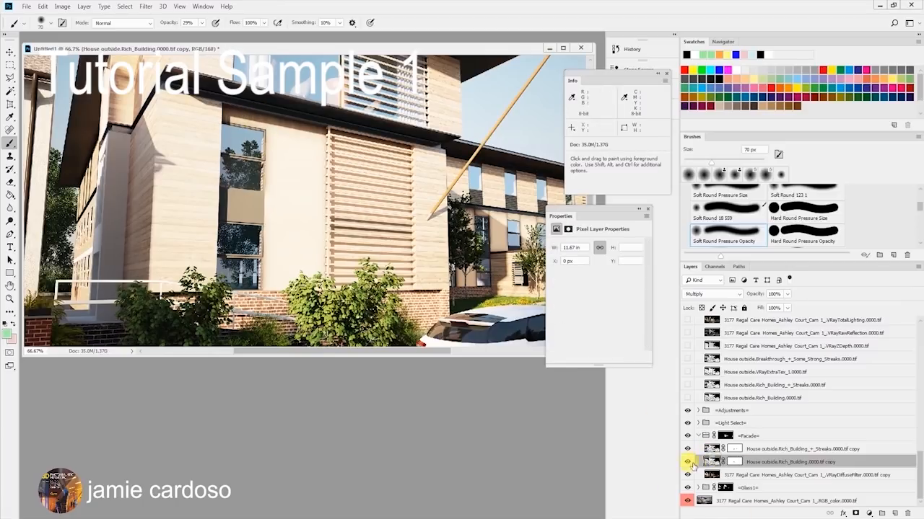
click(689, 464)
click(689, 464)
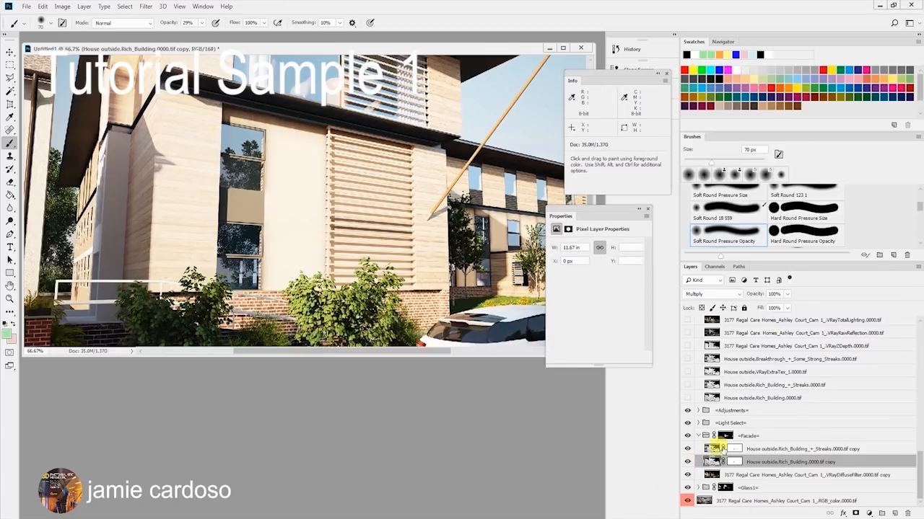
drag(788, 295, 758, 308)
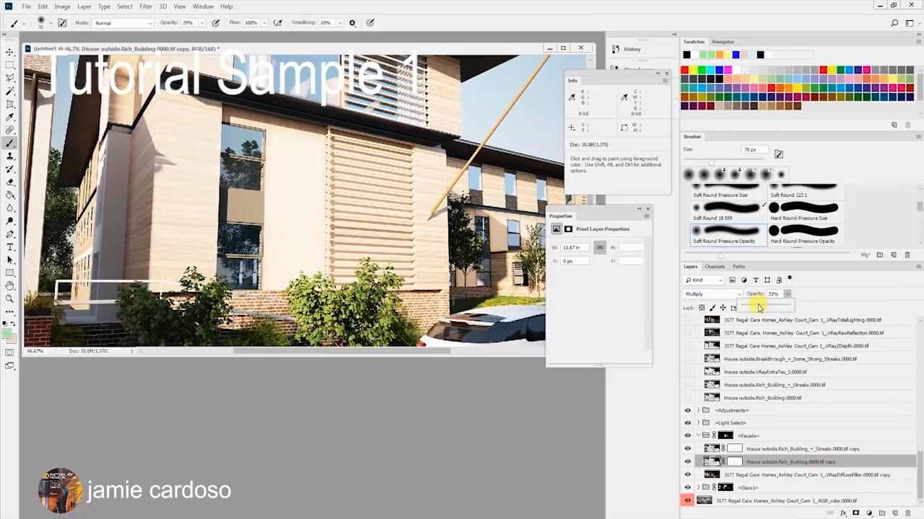
- Reduce the Rich_Building_+_Streaks copy layer's opacity to 27%
click(773, 453)
click(788, 294)
drag(786, 306, 783, 307)
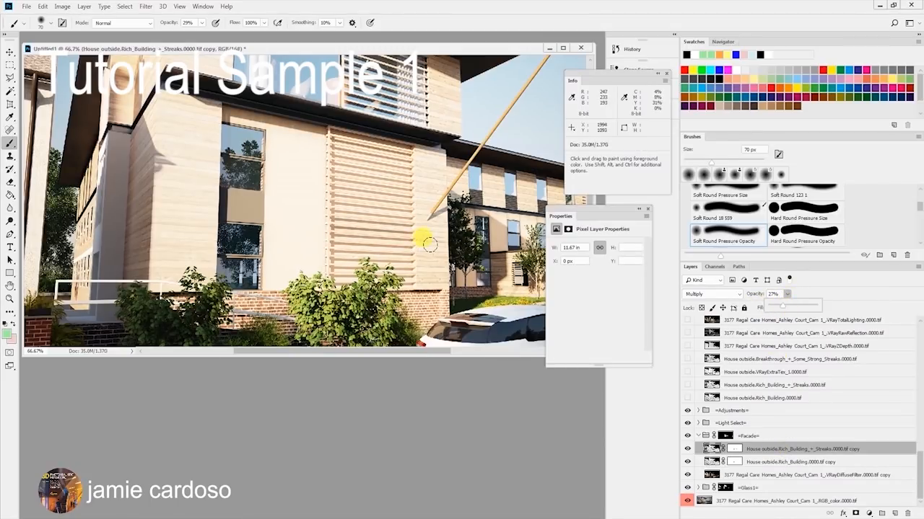
- Examine the rear wing's wall up close with and without each of the two Rich_Building copy layers
key(z)
click(504, 228)
click(504, 227)
click(504, 228)
click(504, 228)
click(686, 449)
click(687, 448)
click(687, 462)
click(687, 463)
- Paint black on the Rich_Building copy's mask above the rear wing's ground-floor windows, using a 15 px soft brush at 29% opacity
click(734, 462)
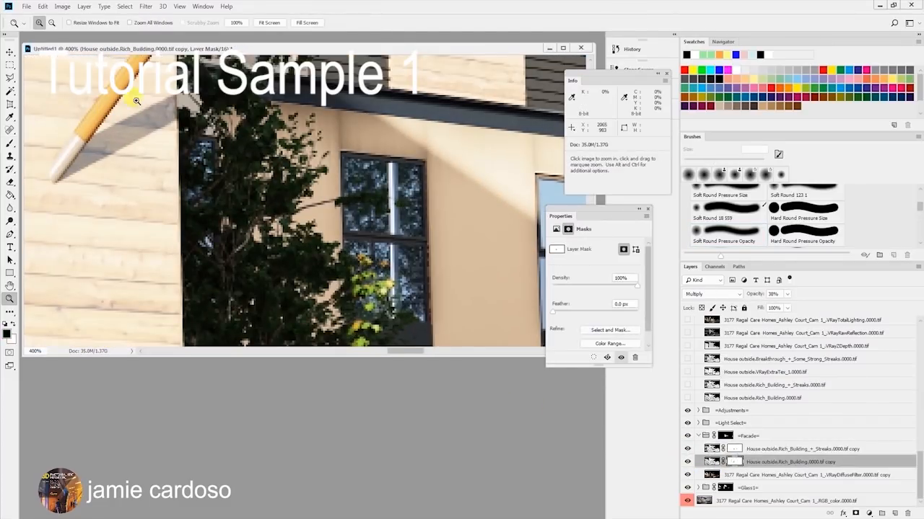
key(b)
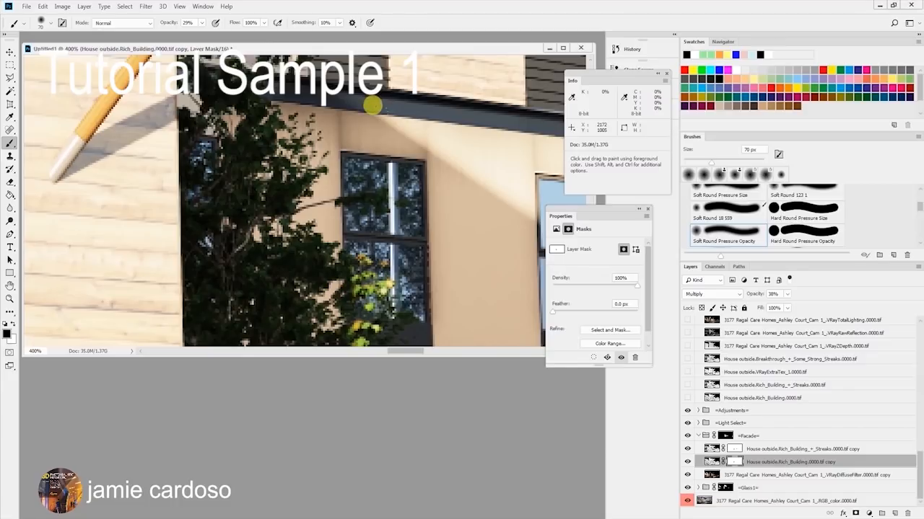
drag(525, 129, 352, 124)
drag(524, 175, 324, 188)
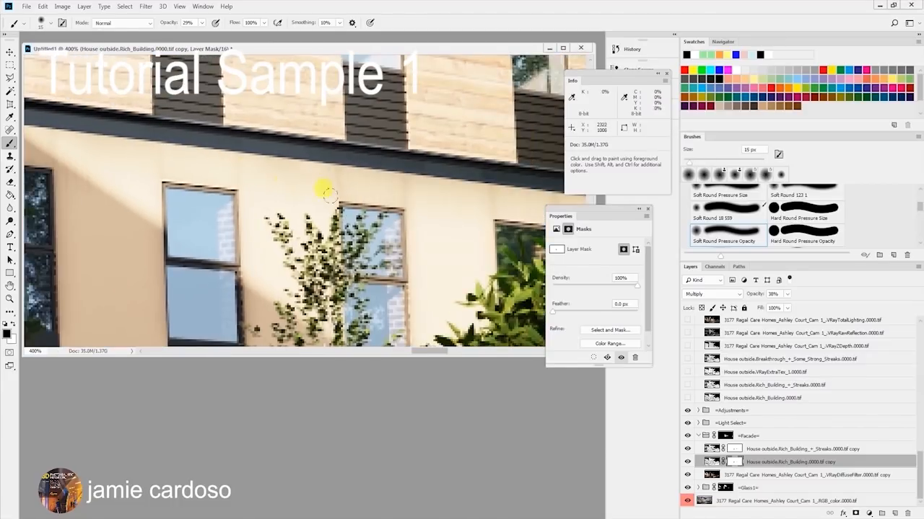
drag(474, 196, 370, 185)
- Set the VRayDiffuseFilter copy layer's opacity to 43%
key(z)
alt+click(365, 251)
alt+click(365, 250)
alt+click(364, 250)
alt+click(364, 250)
alt+click(365, 250)
alt+click(365, 250)
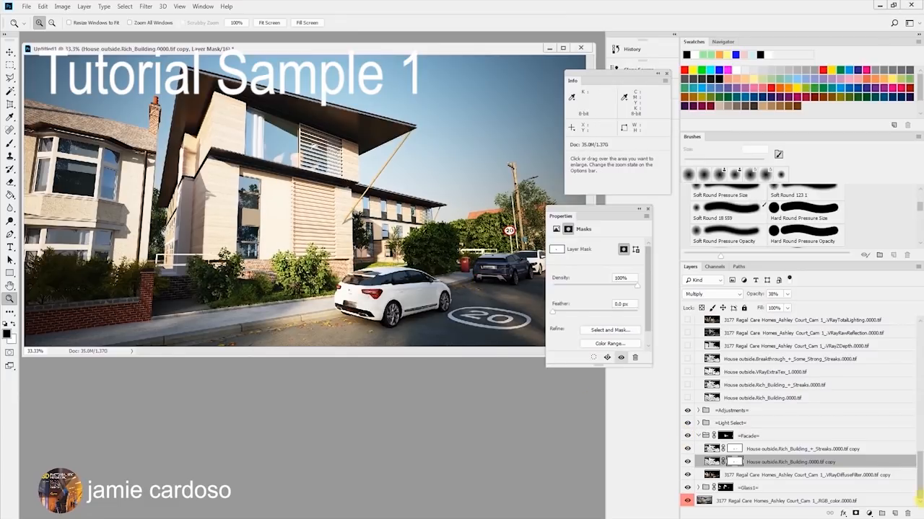
click(814, 475)
click(787, 295)
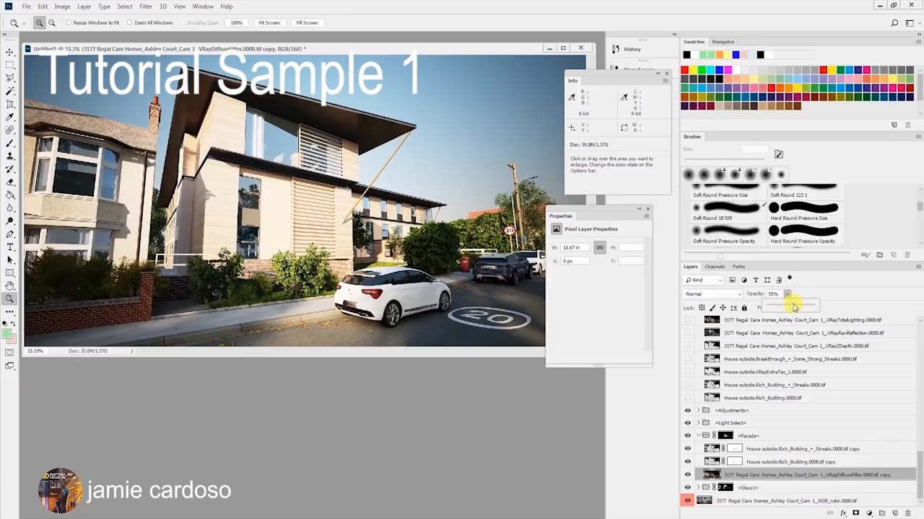
click(799, 453)
- Add a Levels adjustment directly above the VRayDiffuseFilter copy and set its midtones to 0.89
click(757, 475)
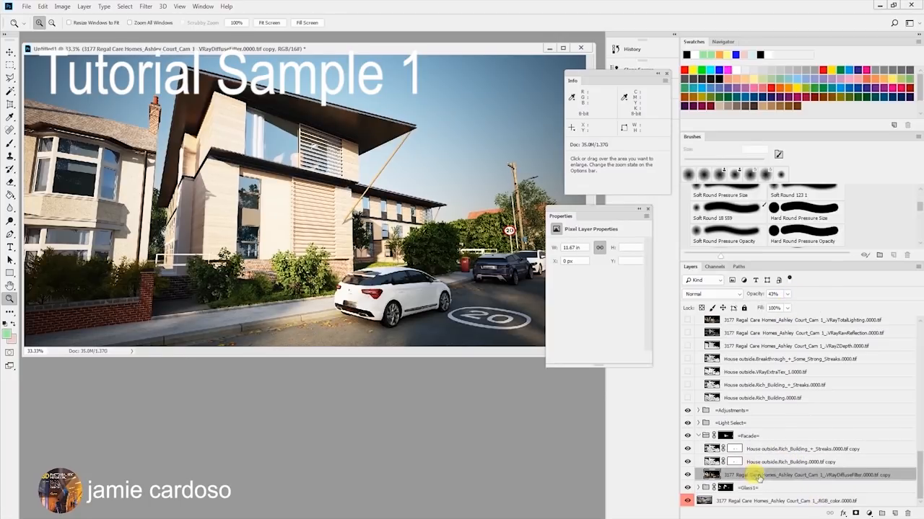
click(870, 513)
click(871, 378)
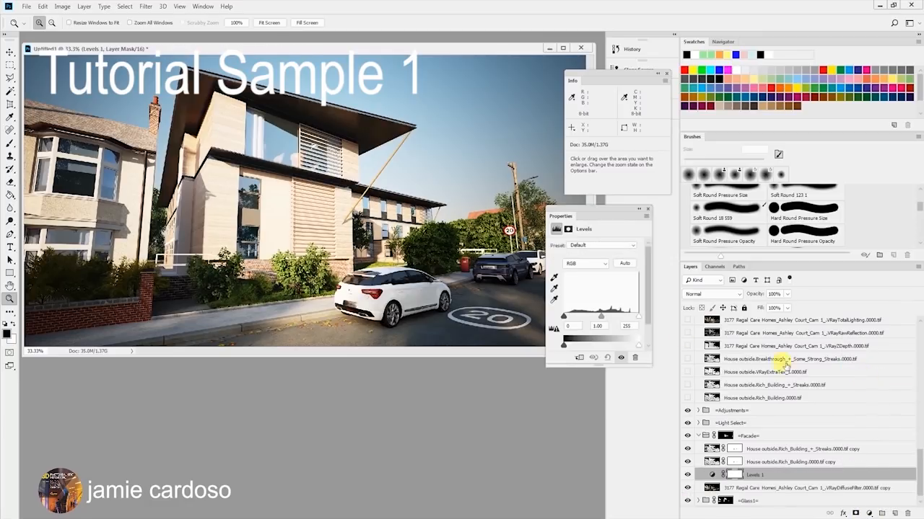
drag(603, 319, 605, 319)
click(711, 474)
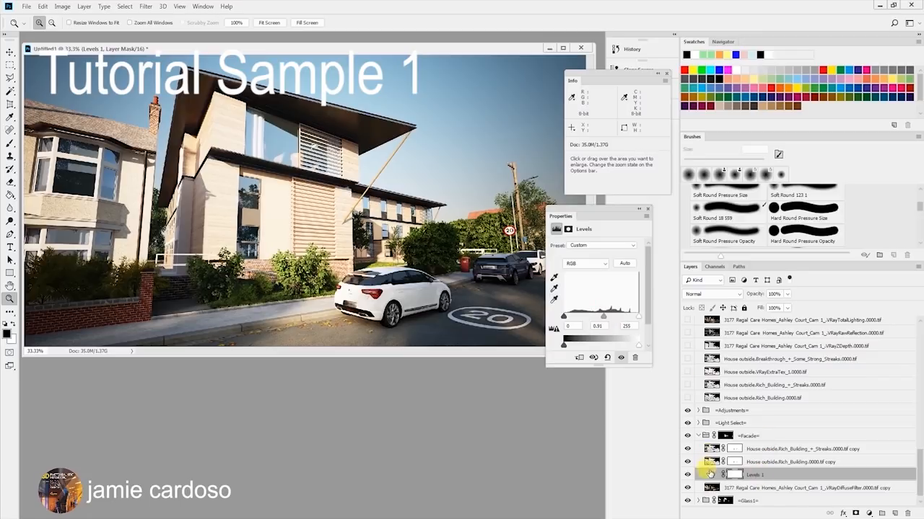
click(785, 449)
click(796, 461)
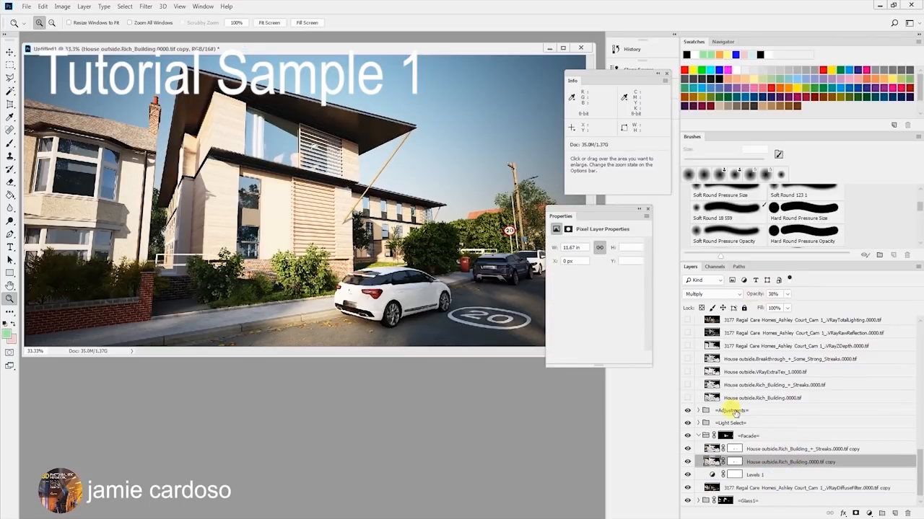
click(761, 474)
click(778, 489)
click(767, 476)
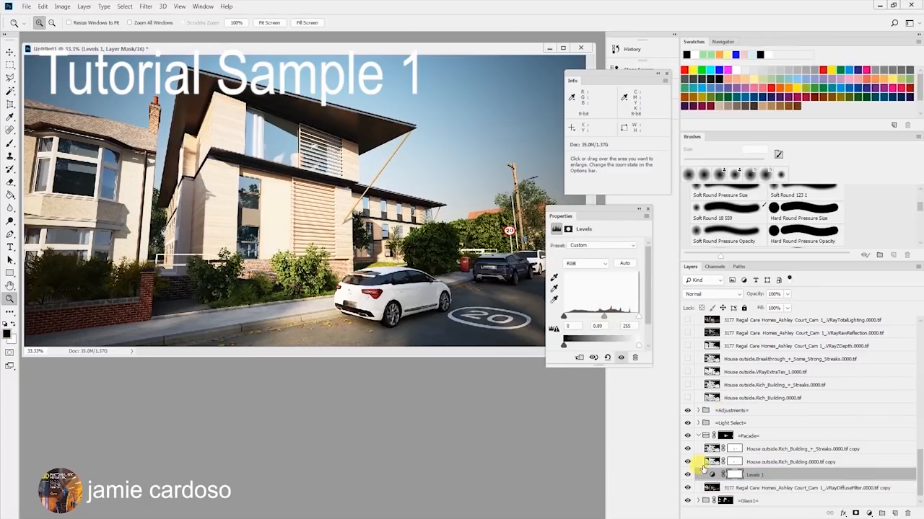
- Examine the masks of the two Rich_Building copies and preview the original Rich_Building and Breakthrough_+_Some_Strong_Streaks layers
click(693, 463)
click(264, 214)
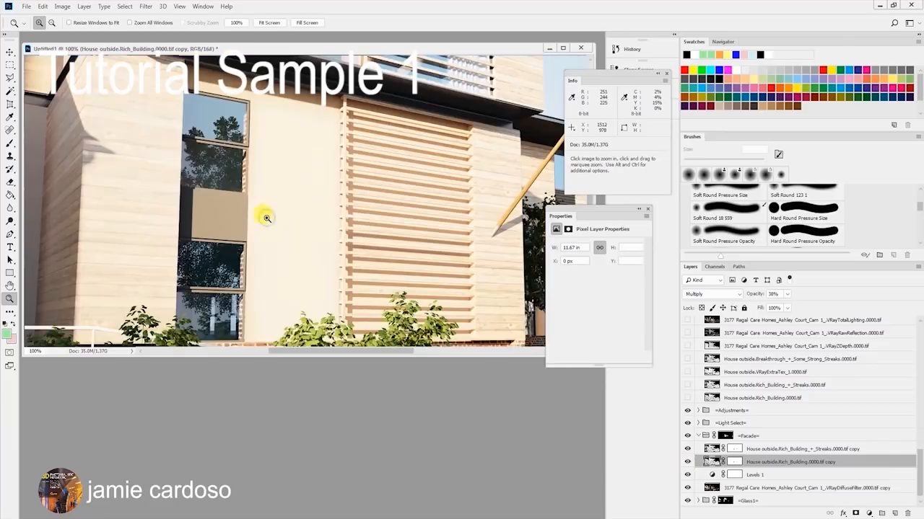
right_click(732, 463)
click(754, 374)
click(732, 462)
right_click(733, 449)
click(746, 456)
click(687, 399)
click(687, 399)
click(689, 360)
click(688, 361)
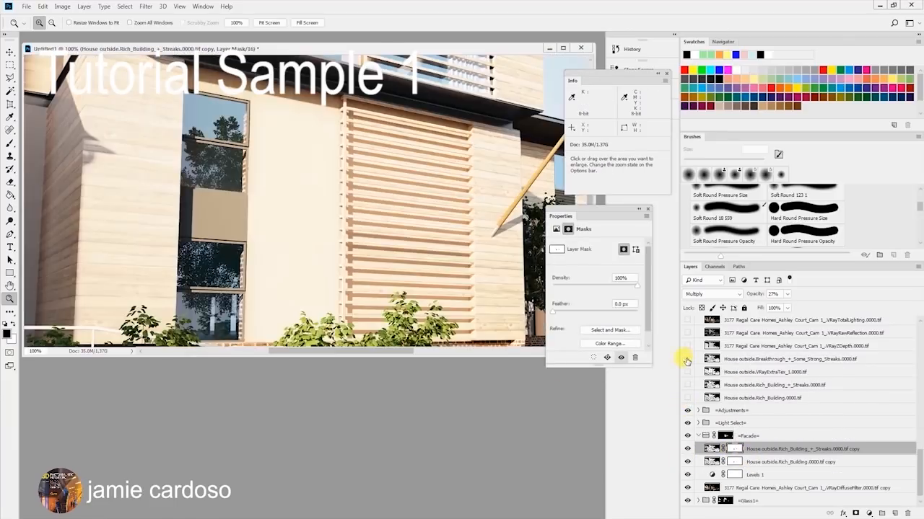
- Set the VRayDiffuseFilter copy layer's opacity to 70%, trying 100% first
scroll(280, 267, down, 4)
scroll(292, 260, up, 3)
click(801, 487)
click(787, 294)
drag(803, 306, 818, 306)
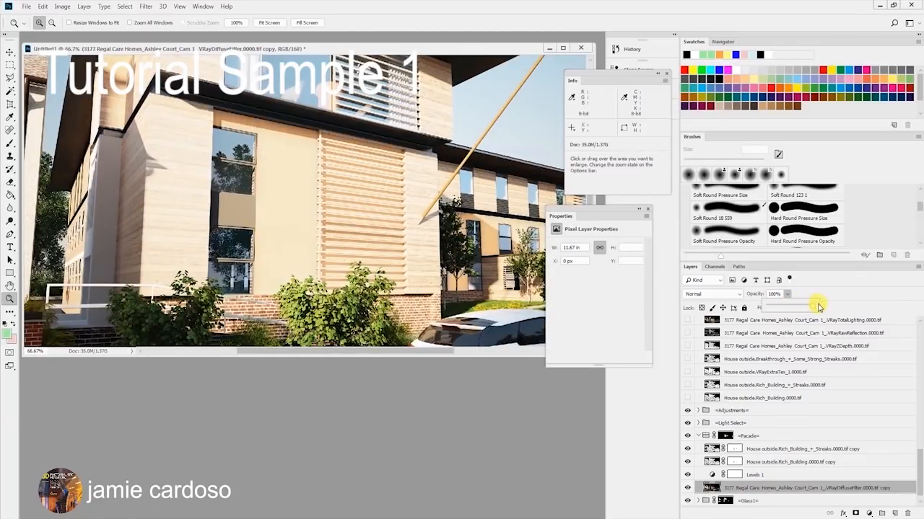
drag(808, 309, 797, 309)
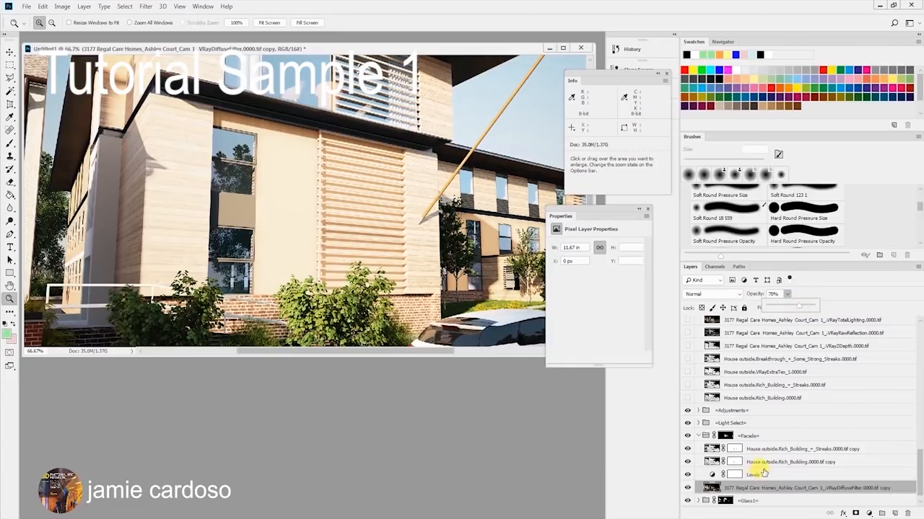
- Compare the facade without the Rich_Building copy and ready a white 45 px brush for the masks of both Rich_Building copies
click(763, 474)
click(687, 462)
click(687, 461)
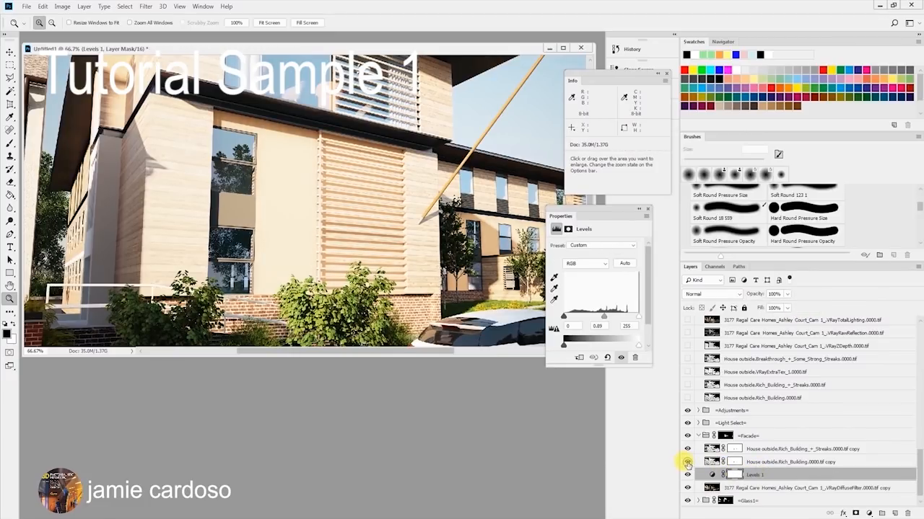
click(734, 463)
click(11, 142)
key(x)
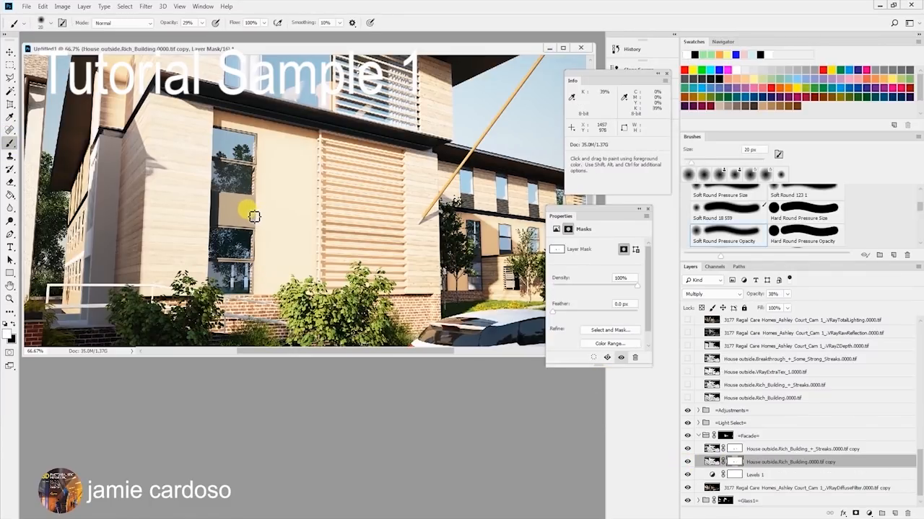
key(bracketright)
key(bracketright)
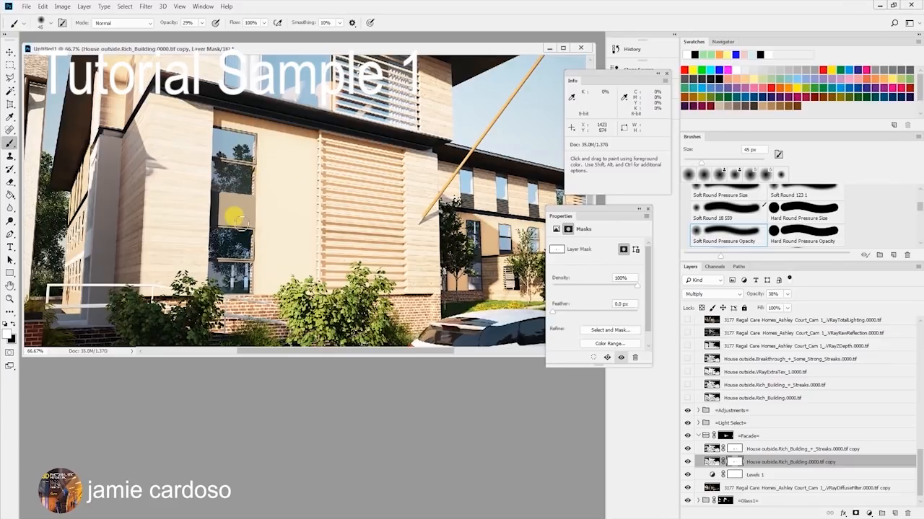
key(alt+bracketright)
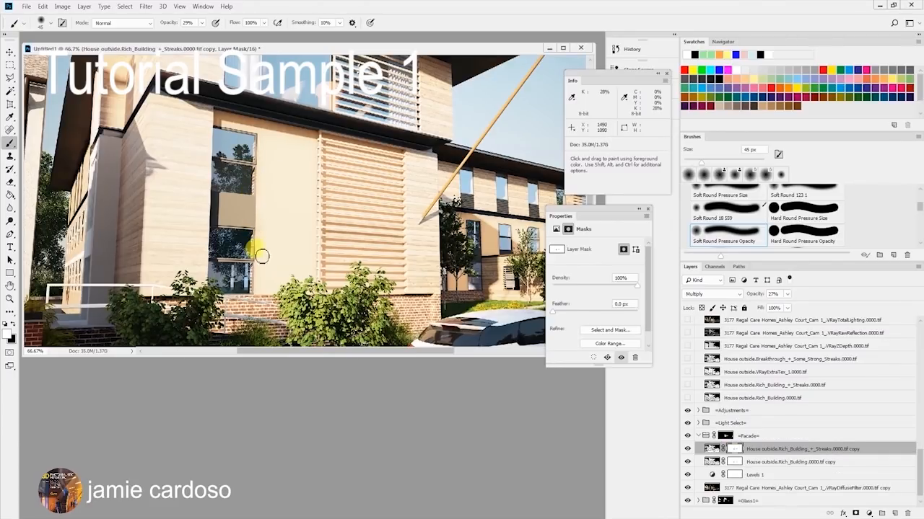
- Check the facade in the context of the whole image and collapse the =Facade= group
key(z)
alt+click(287, 167)
alt+click(287, 167)
alt+click(287, 167)
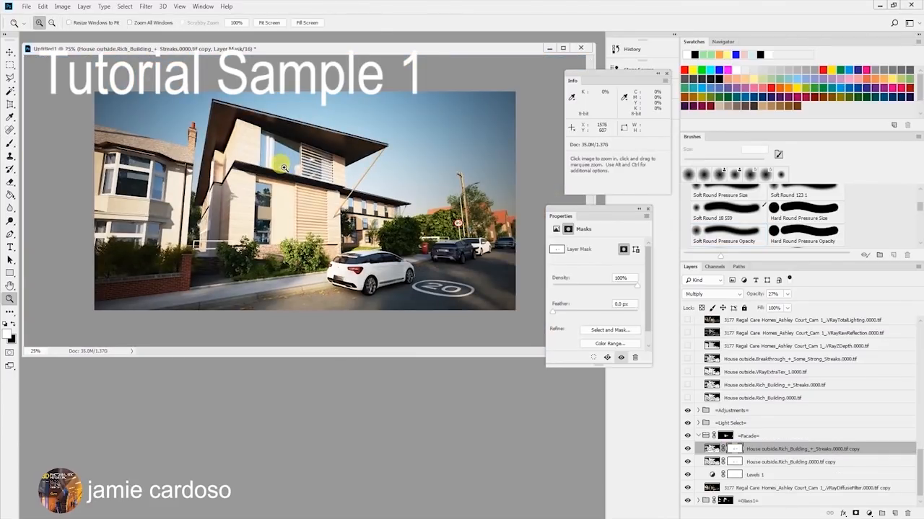
click(297, 179)
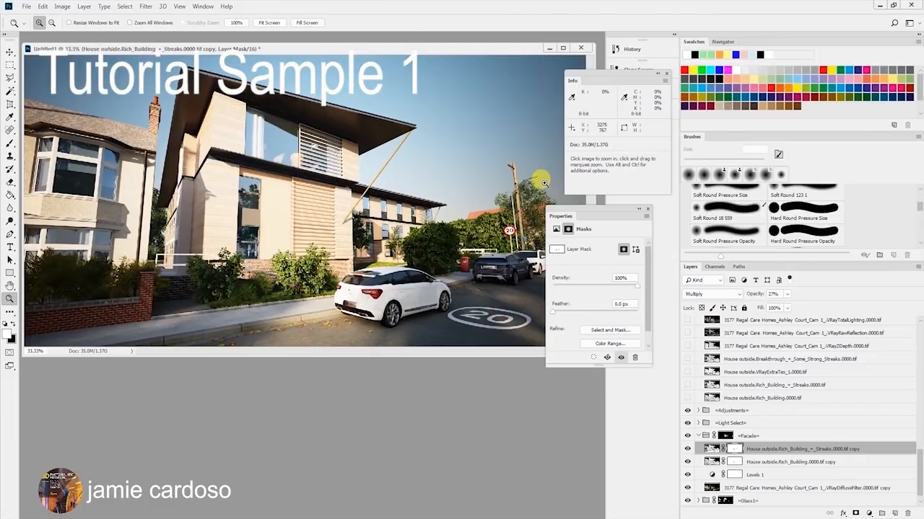
click(699, 435)
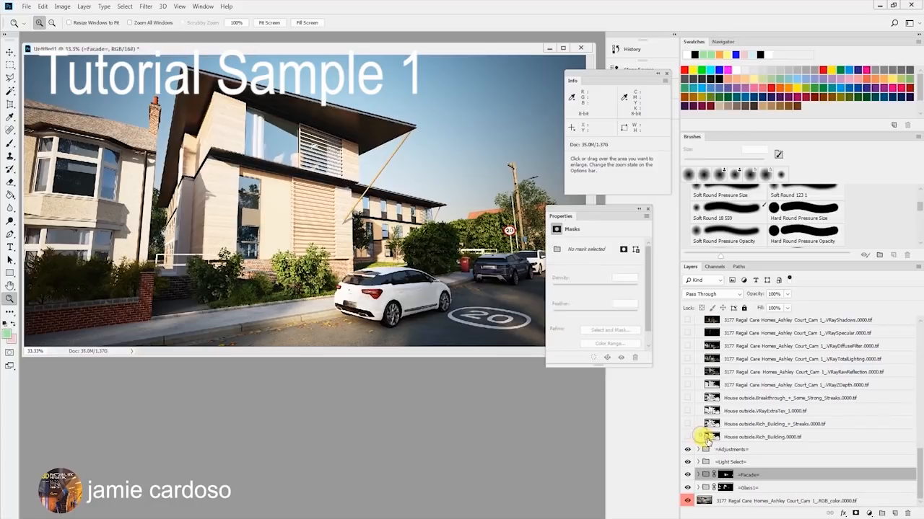
- Load the red areas of the MultiMatteElement_6 pass as a selection, showing the pass only while selecting
drag(921, 460, 915, 343)
click(697, 380)
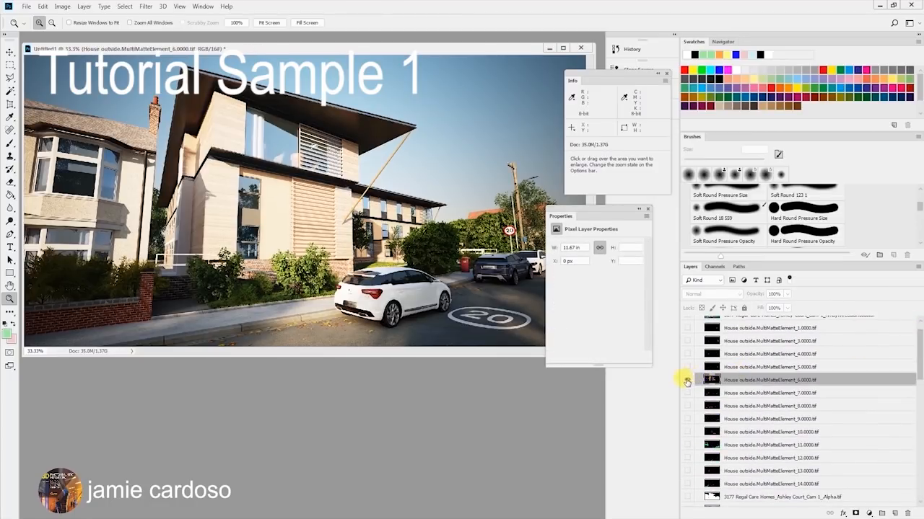
click(686, 381)
click(714, 266)
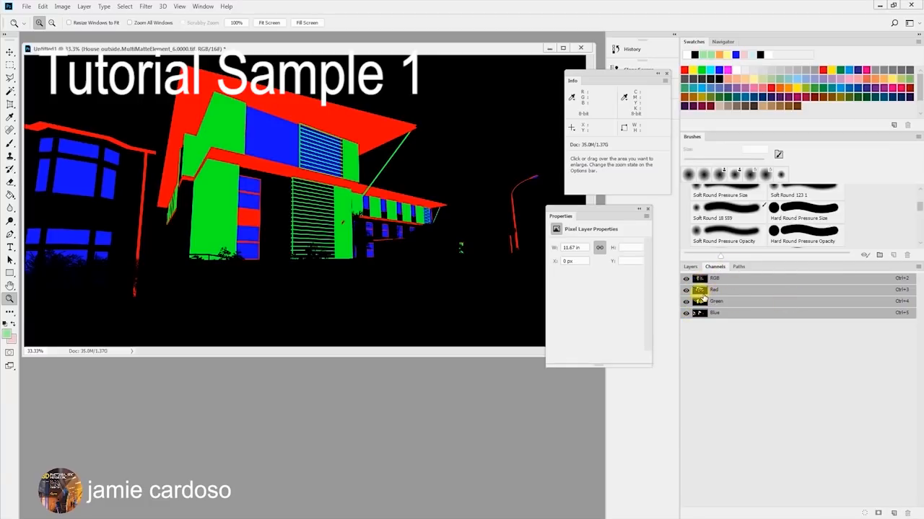
ctrl+click(699, 289)
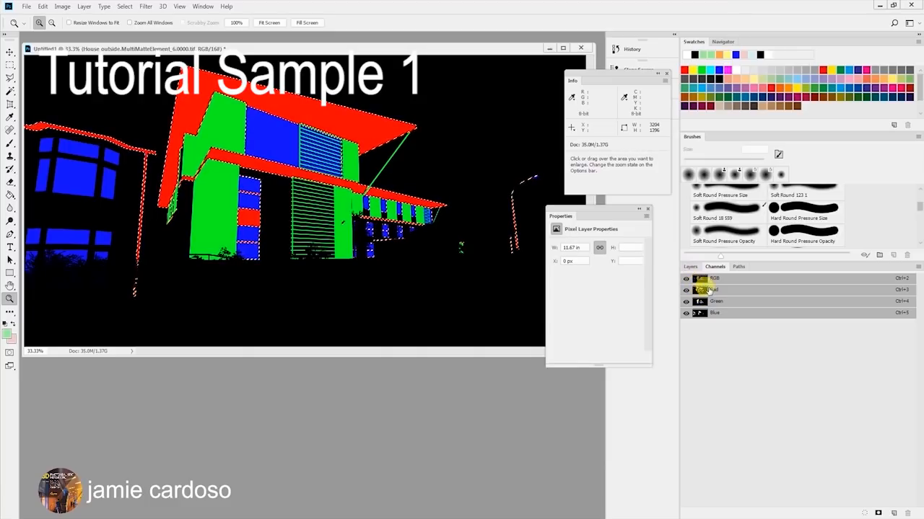
click(691, 267)
click(686, 380)
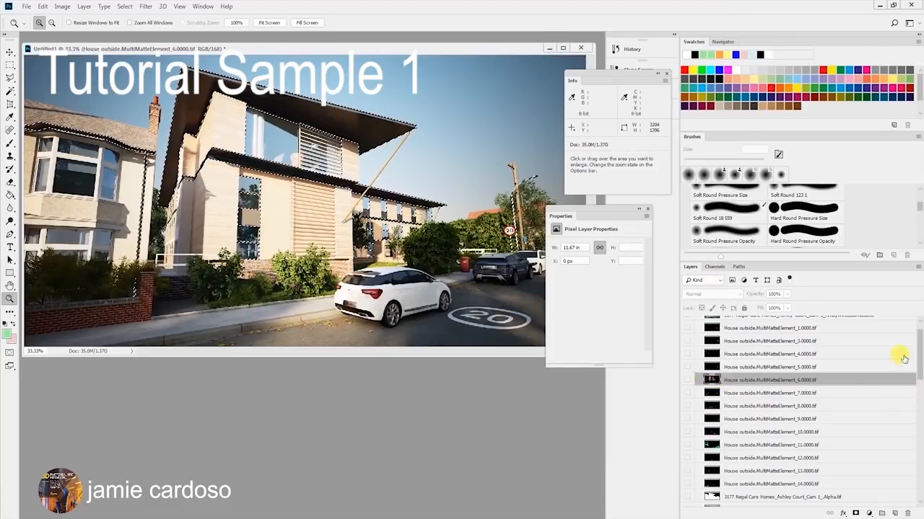
- Create a group named =Metal 1= directly above =Facade= and mask it with the current selection
drag(918, 361, 907, 479)
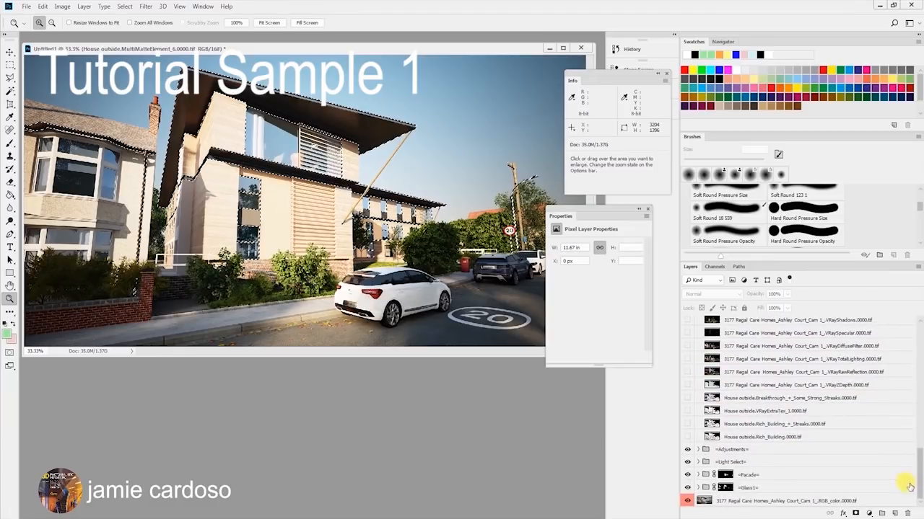
click(766, 475)
click(881, 513)
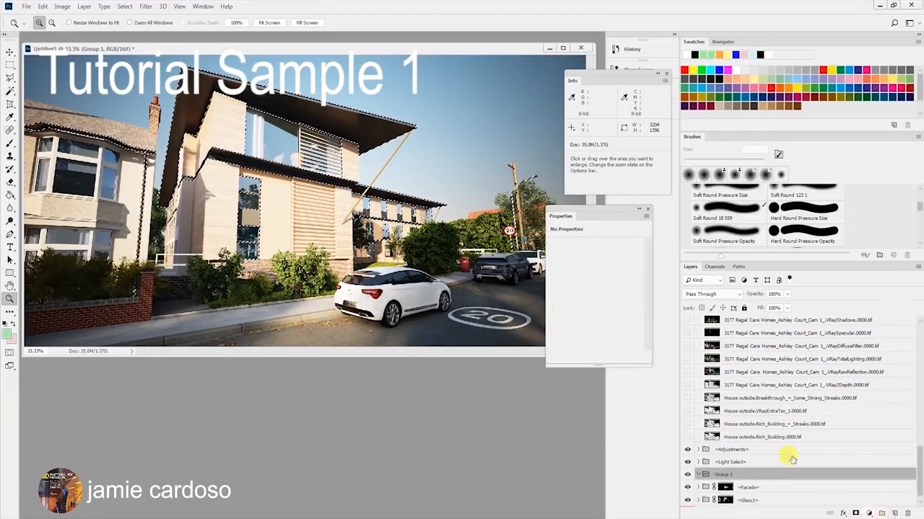
click(855, 513)
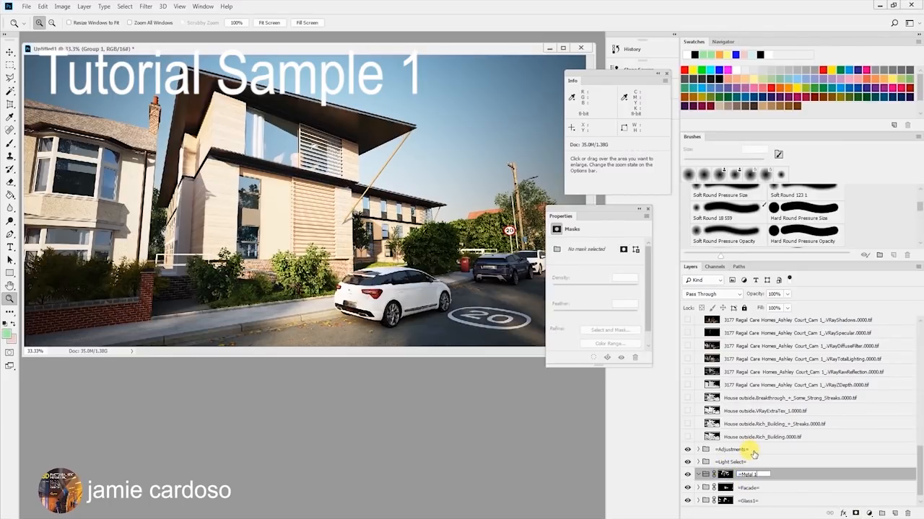
text(=)
key(Return)
- Move the VRayRawReflection pass directly below VRaySpecular and copy both passes into the =Metal 1= group
scroll(829, 431, down, 1)
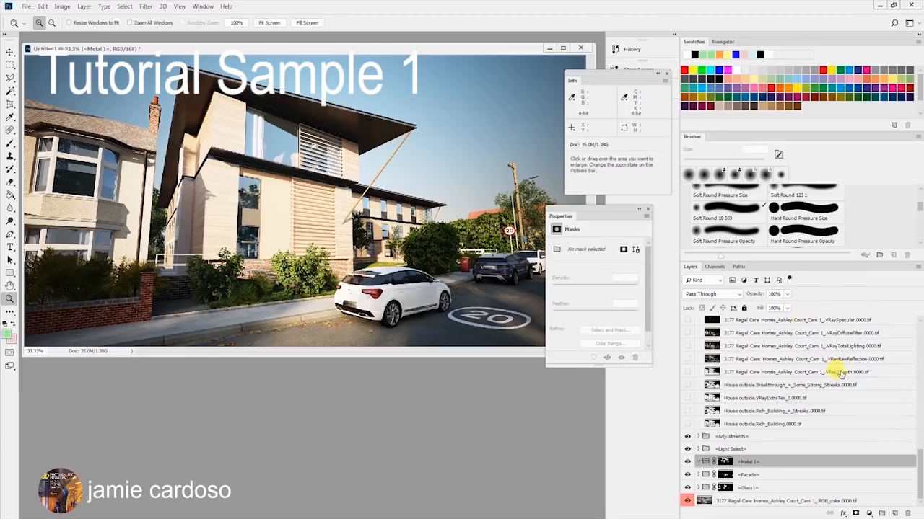
mouse_move(860, 361)
mouse_down()
mouse_move(853, 336)
mouse_move(858, 345)
mouse_up()
ctrl+click(851, 319)
click(850, 321)
click(854, 334)
ctrl+click(848, 324)
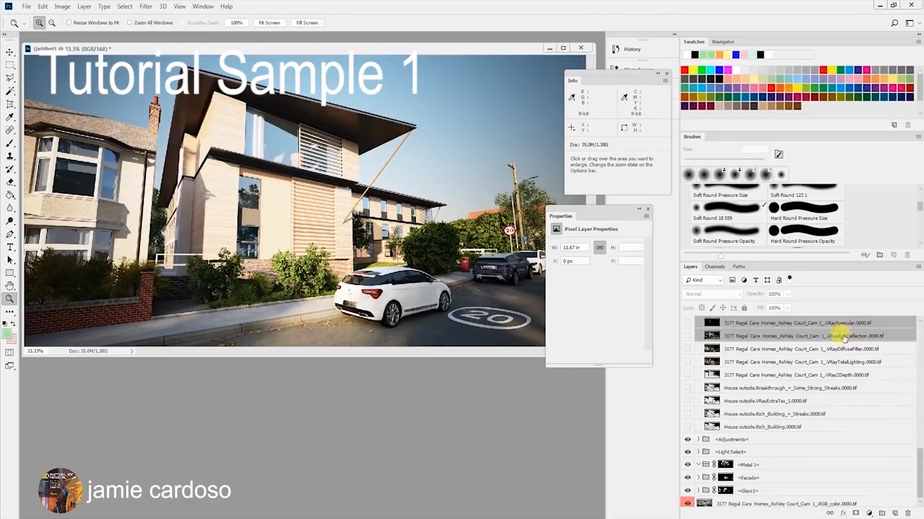
key(alt)
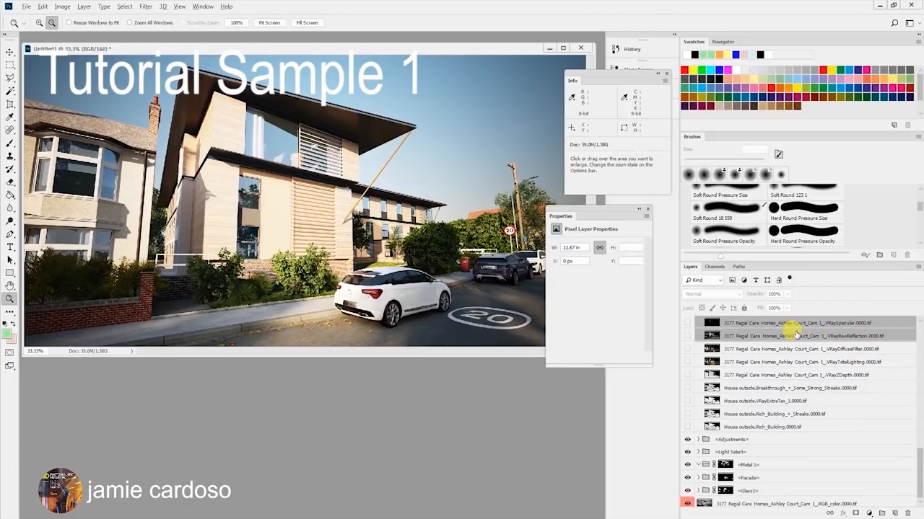
drag(798, 338, 792, 470)
scroll(793, 469, down, 1)
- Show the VRayRawReflection copy in the =Metal 1= group and reduce its opacity to 24%
click(802, 462)
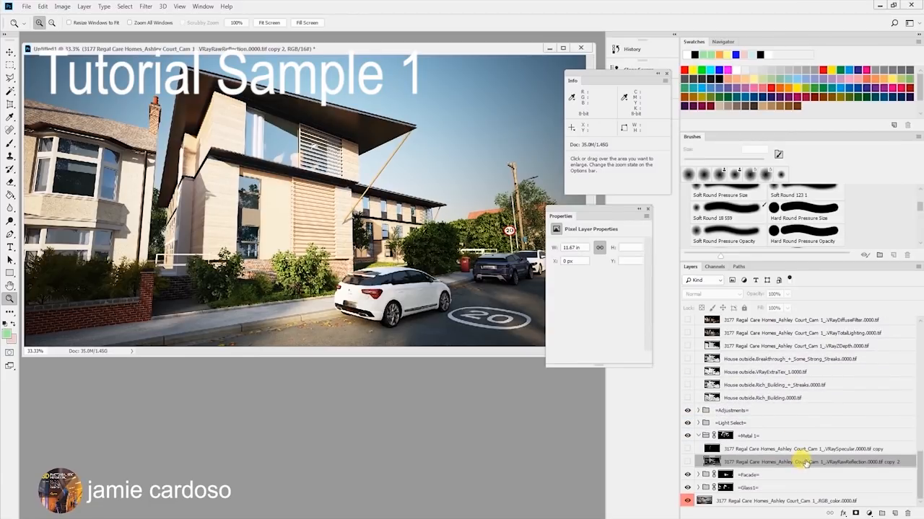
click(686, 462)
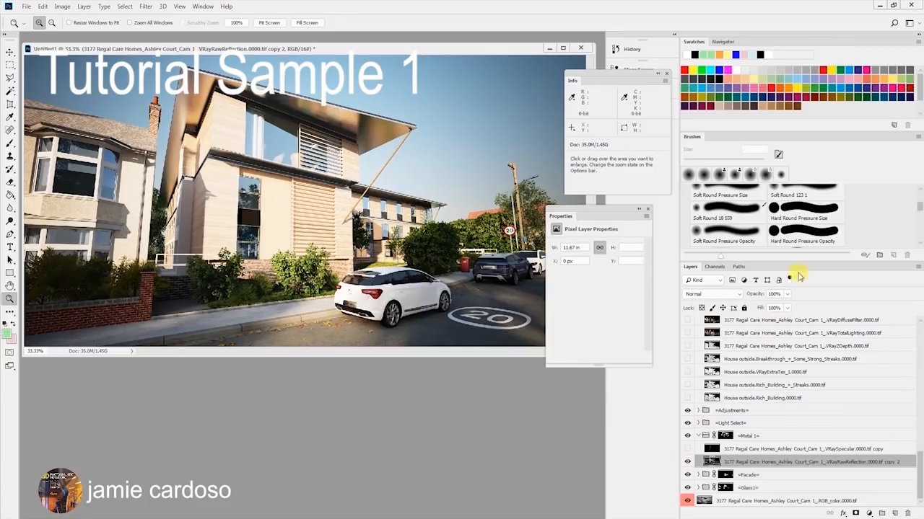
click(788, 295)
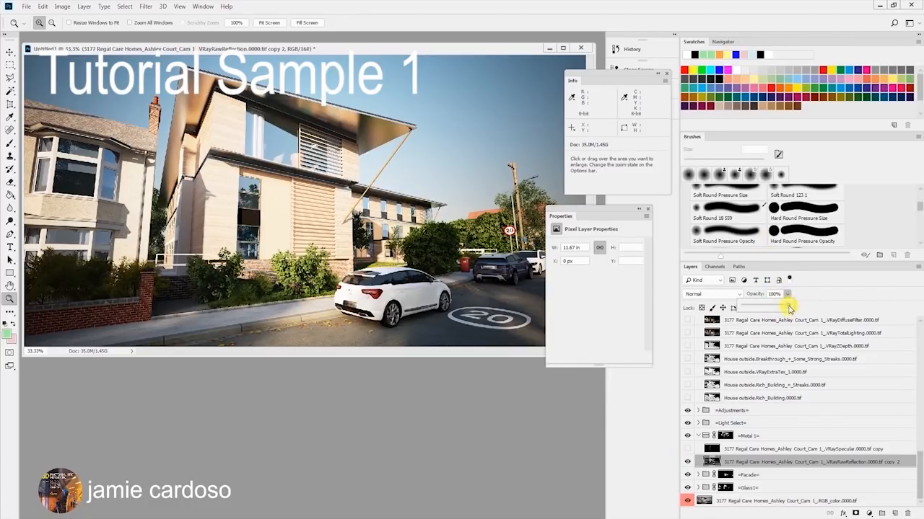
drag(772, 309, 764, 308)
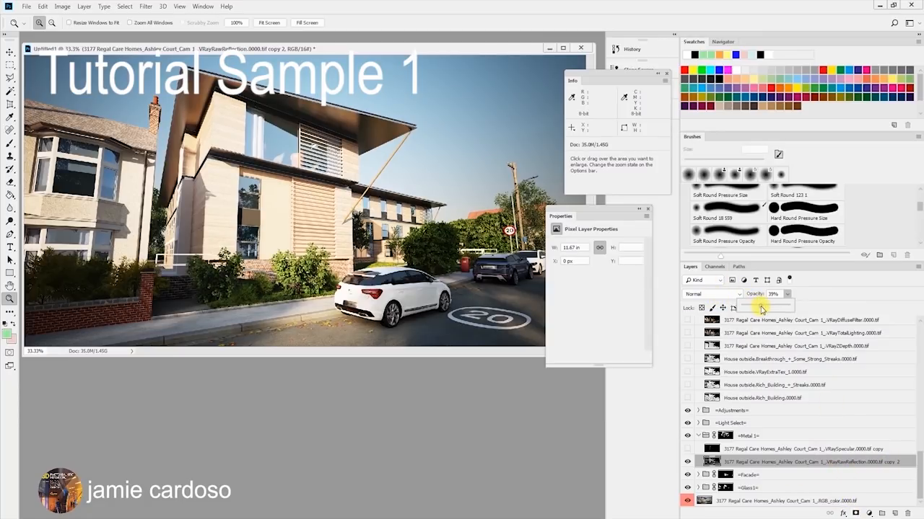
drag(745, 309, 754, 309)
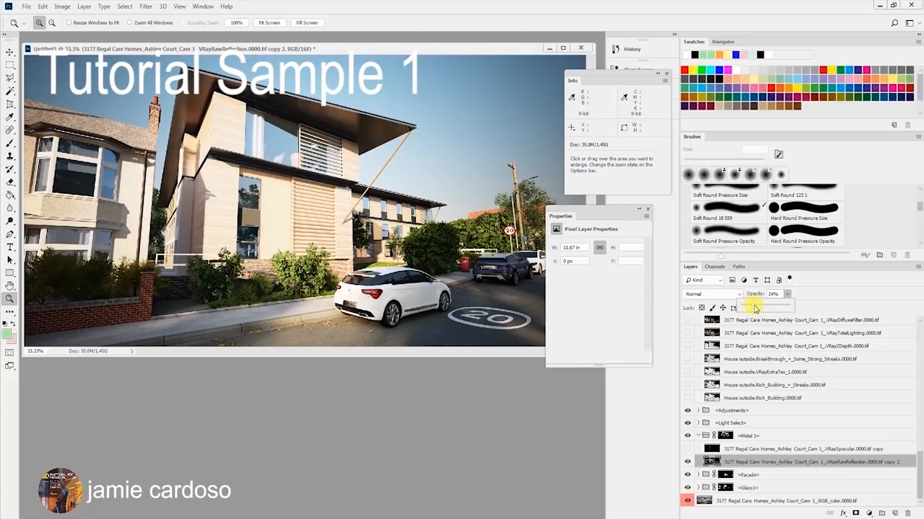
- Turn on the VRaySpecular copy layer in the =Metal 1= group and set its blending mode to Screen
click(710, 448)
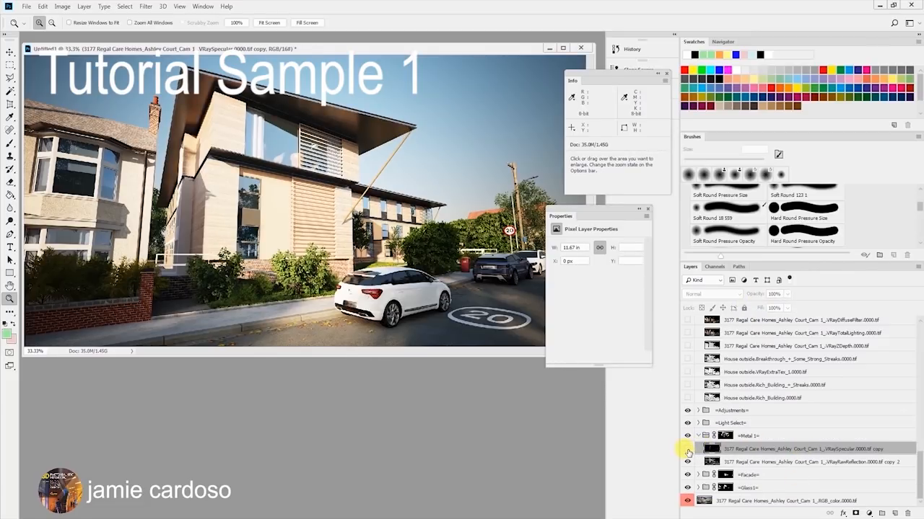
click(687, 449)
click(711, 295)
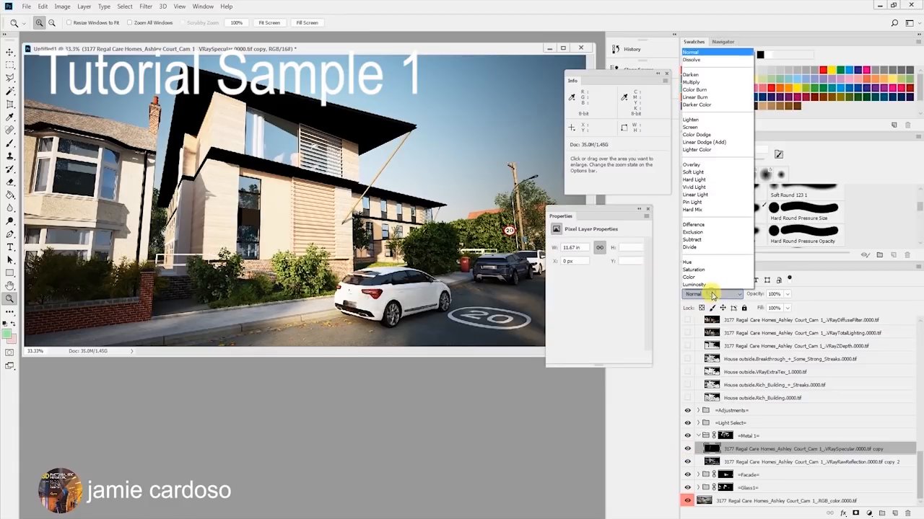
click(699, 129)
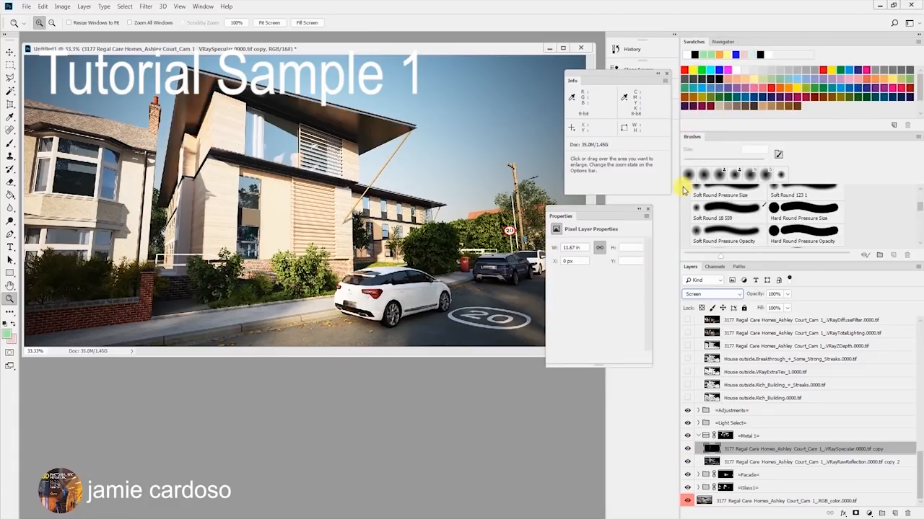
- Compare the image with and without the VRaySpecular copy layer, including a close-up of the gutter and roof overhang between the two buildings
click(687, 449)
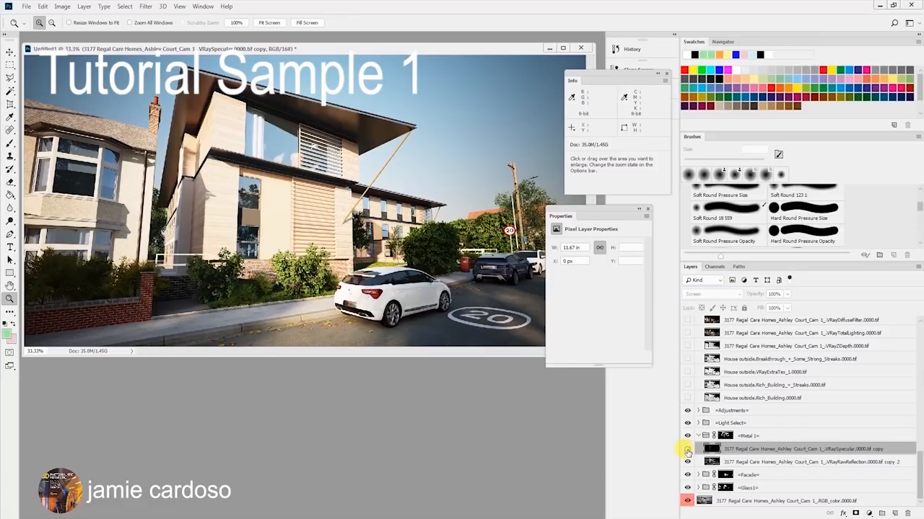
click(687, 449)
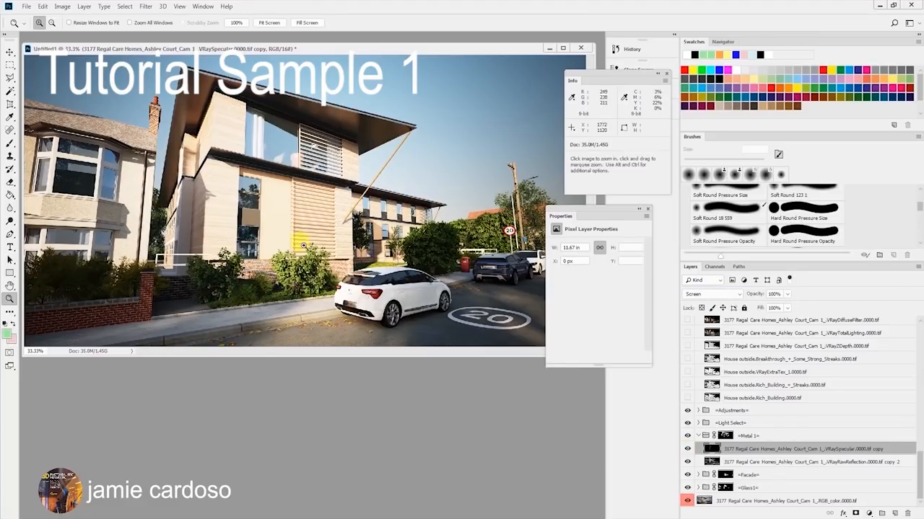
drag(113, 199, 150, 181)
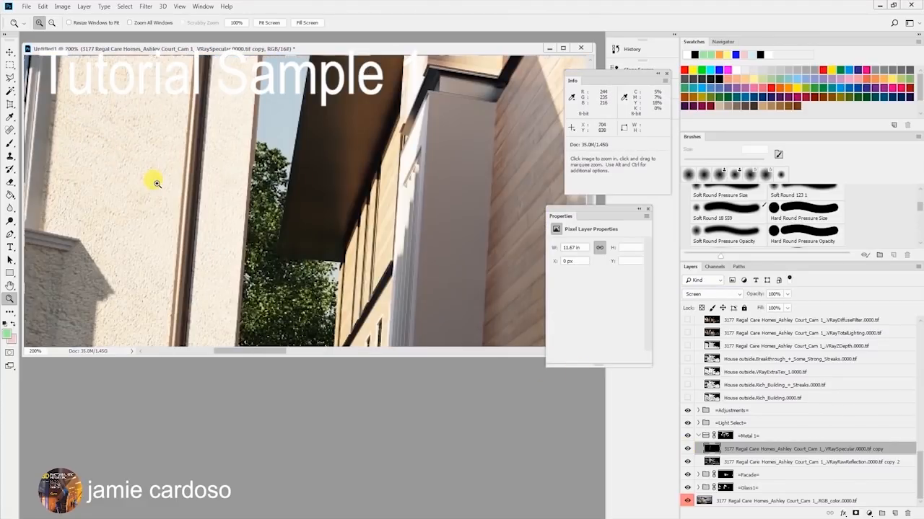
click(688, 449)
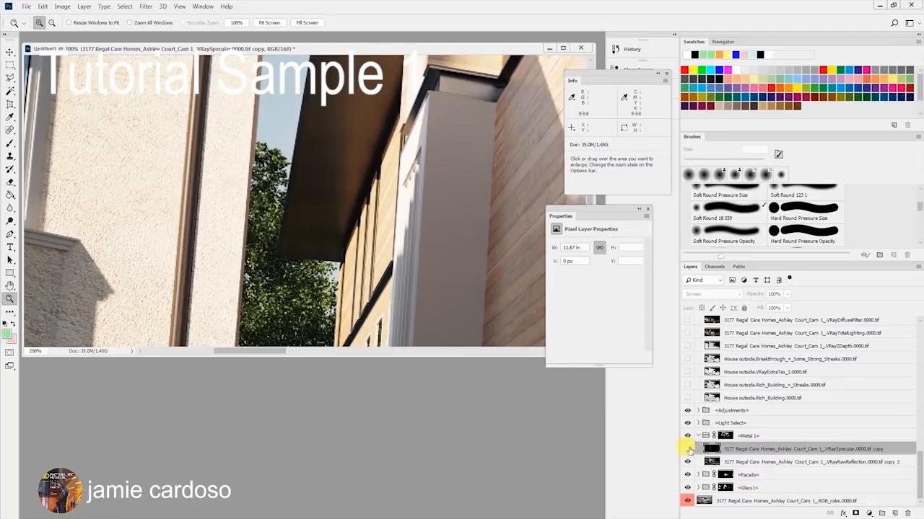
click(688, 449)
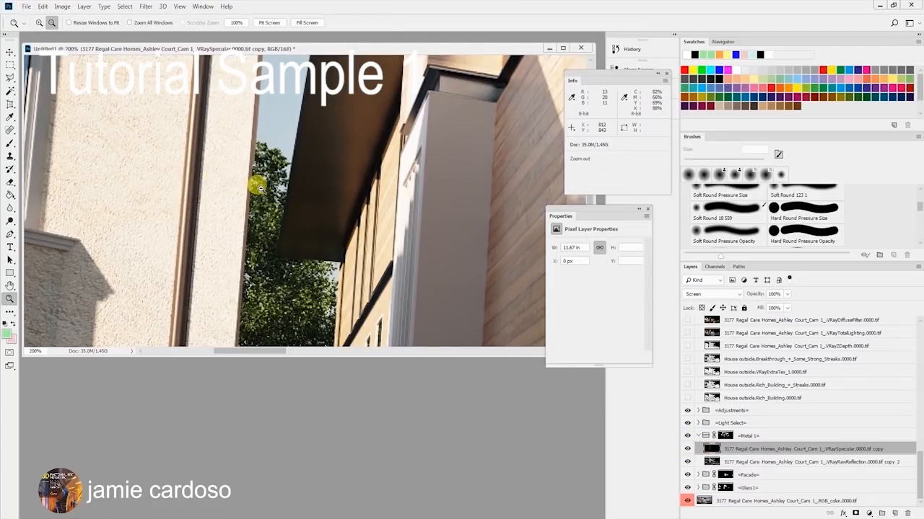
alt+click(259, 186)
alt+click(258, 186)
alt+click(258, 186)
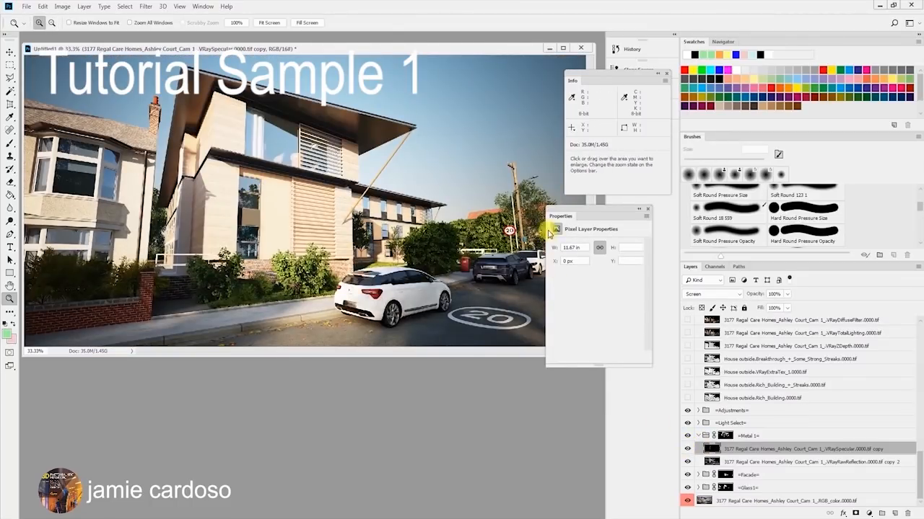
- Compare the lamp post and the rear building's roof edge up close with and without the VRaySpecular copy layer
click(532, 192)
click(534, 190)
click(536, 189)
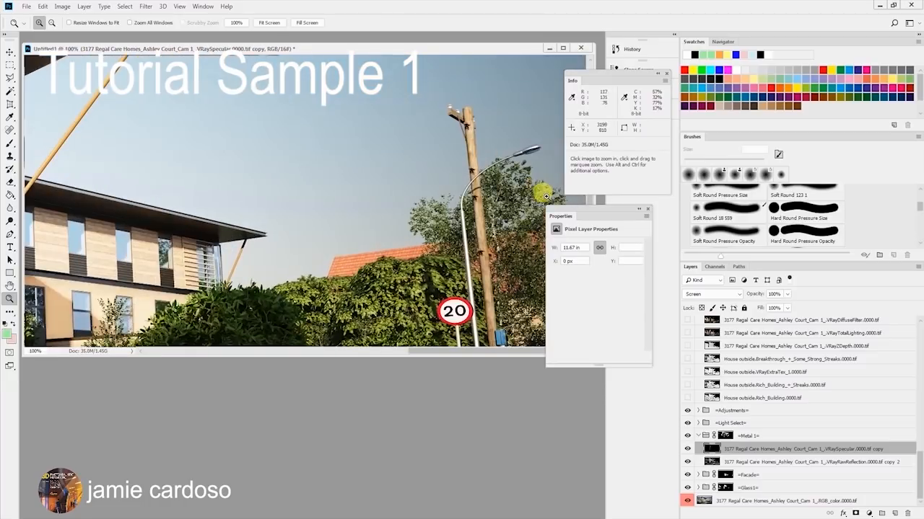
click(687, 449)
click(688, 449)
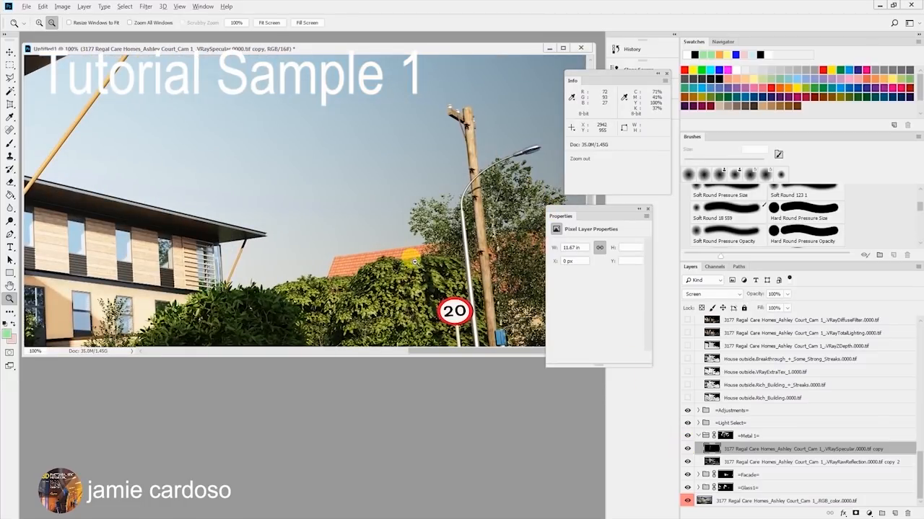
alt+click(415, 262)
alt+click(413, 261)
alt+click(413, 260)
alt+click(412, 260)
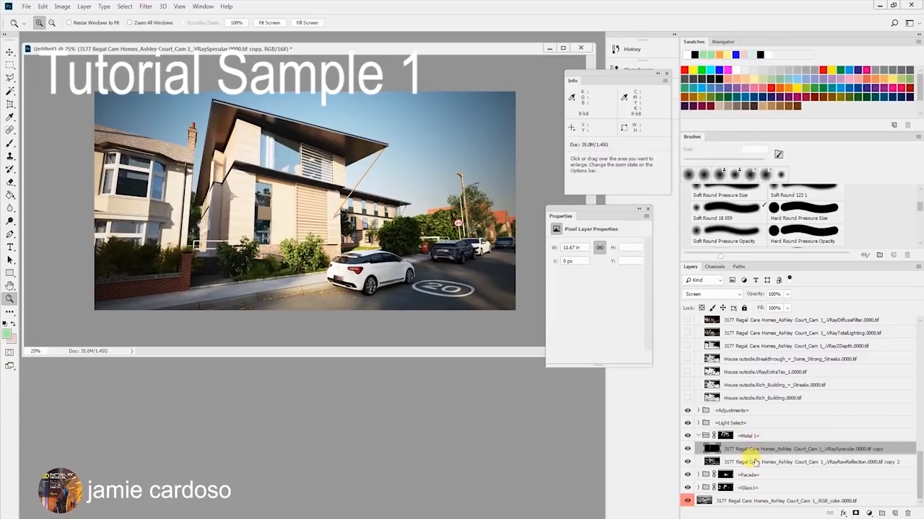
- Load the =Metal 1= group's mask as a selection and subtract a rectangle around the lamp post
ctrl+click(724, 436)
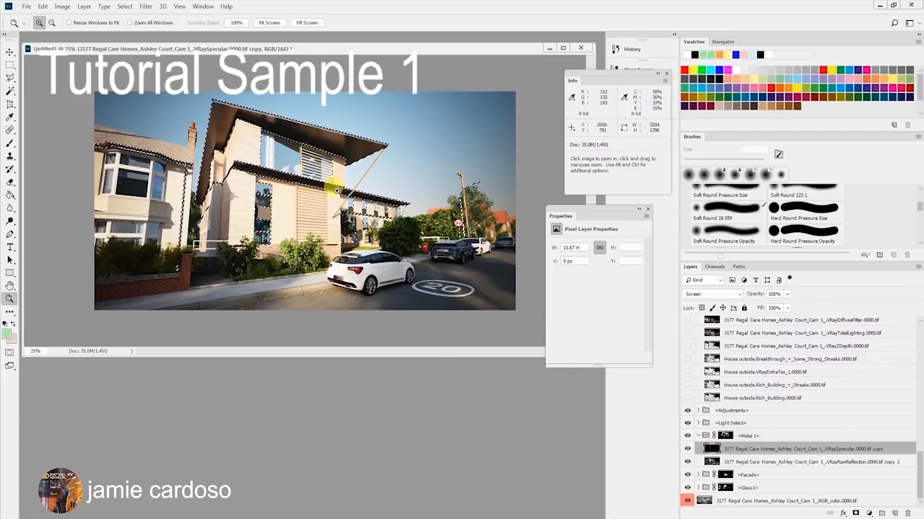
click(10, 66)
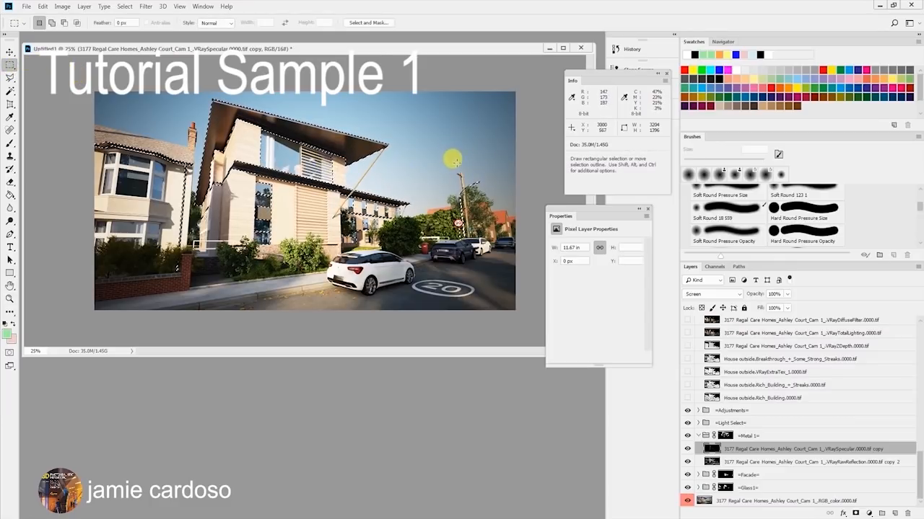
drag(447, 163, 507, 267)
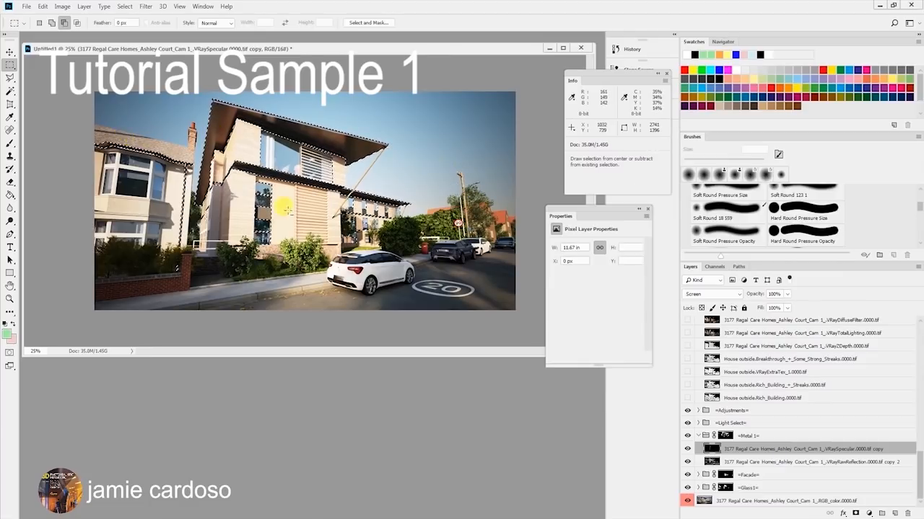
- Subtract the main building's tall ground-level window column from the selection with the Polygonal Lasso
key(z)
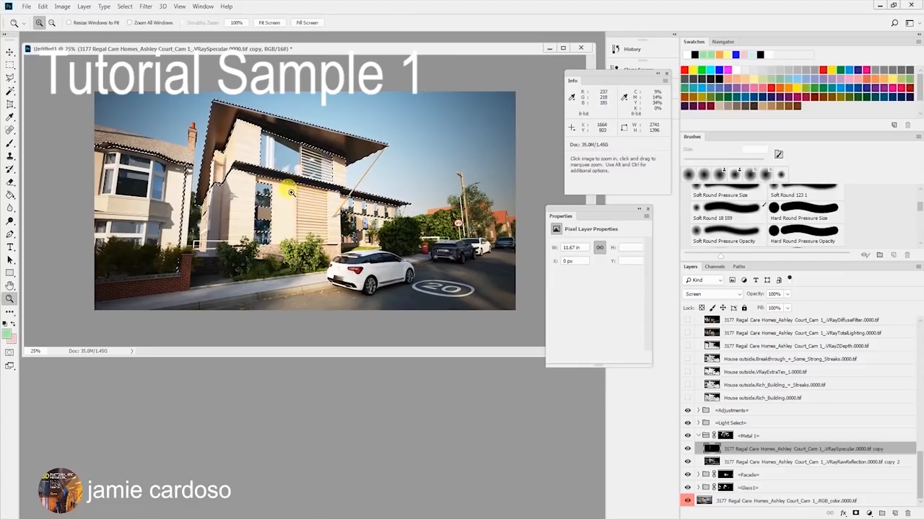
click(283, 187)
click(281, 182)
click(276, 178)
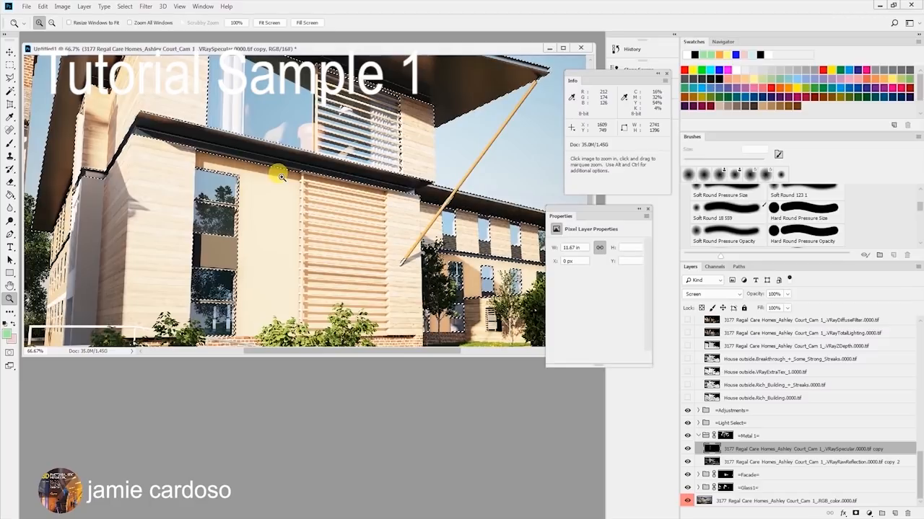
click(10, 77)
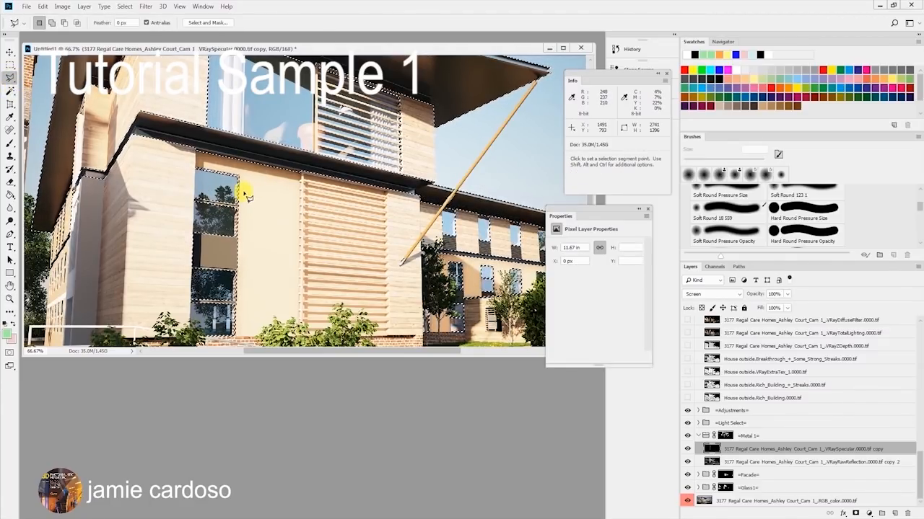
key(shift)
key(alt)
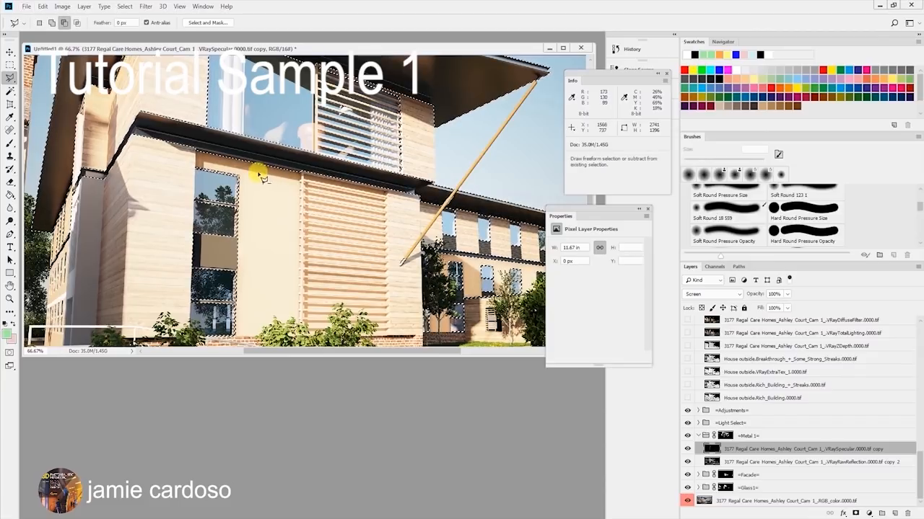
mouse_move(172, 271)
mouse_down()
mouse_move(184, 337)
mouse_move(244, 348)
mouse_move(273, 321)
mouse_move(282, 246)
mouse_move(279, 197)
mouse_move(268, 177)
mouse_up()
key(z)
alt+click(277, 185)
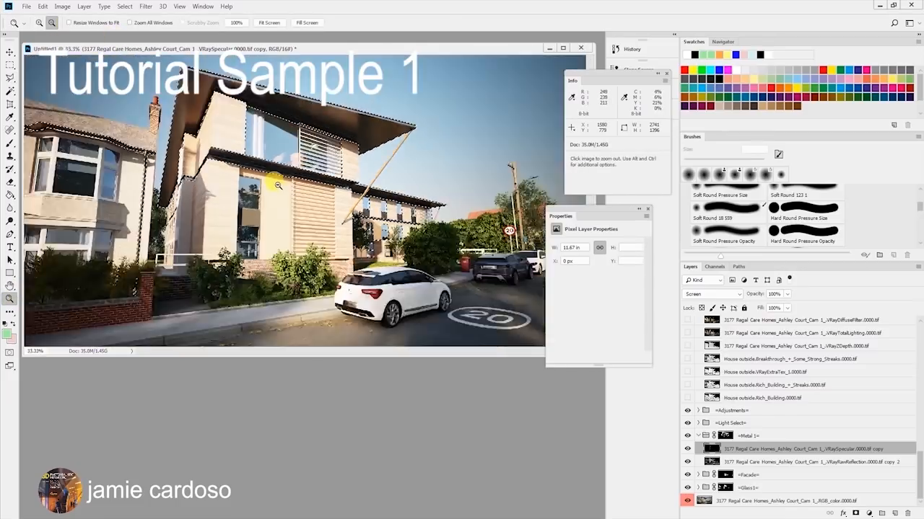
alt+click(277, 186)
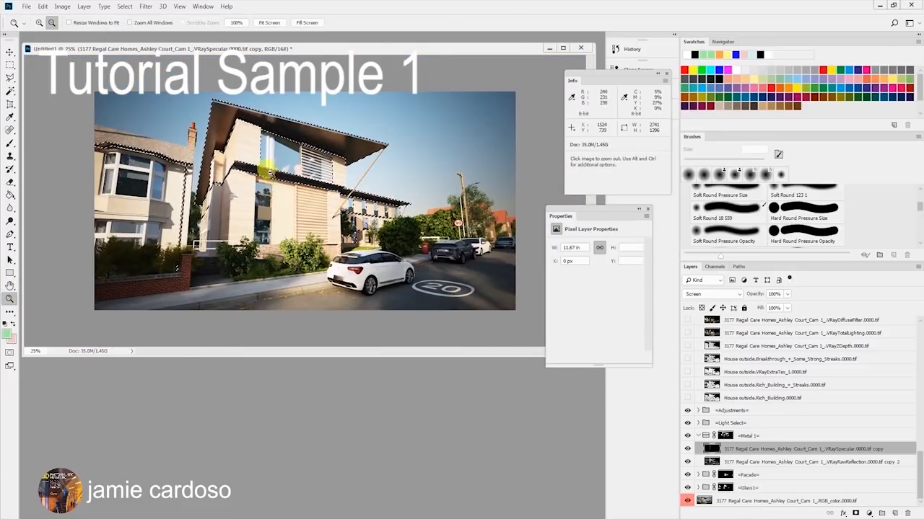
- Add a Hue/Saturation adjustment masked to the selection inside the =Metal 1= group and set Saturation to -7
click(868, 513)
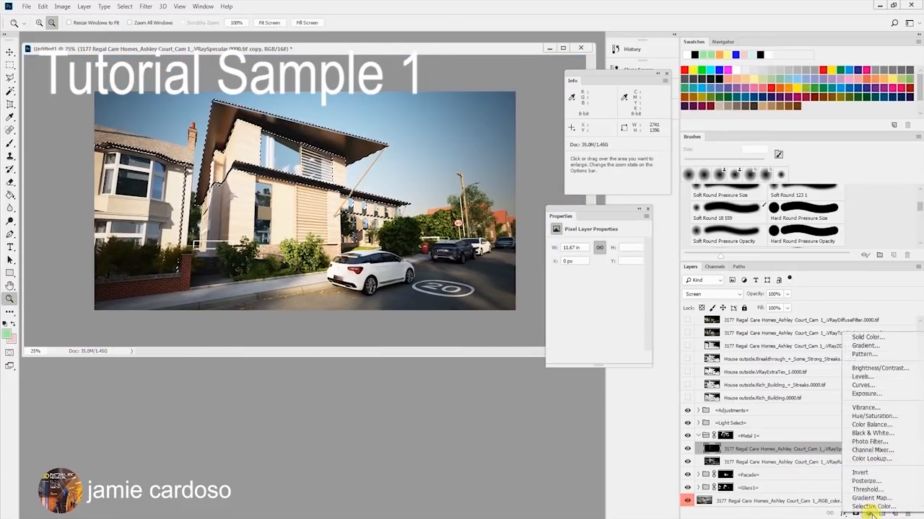
click(873, 417)
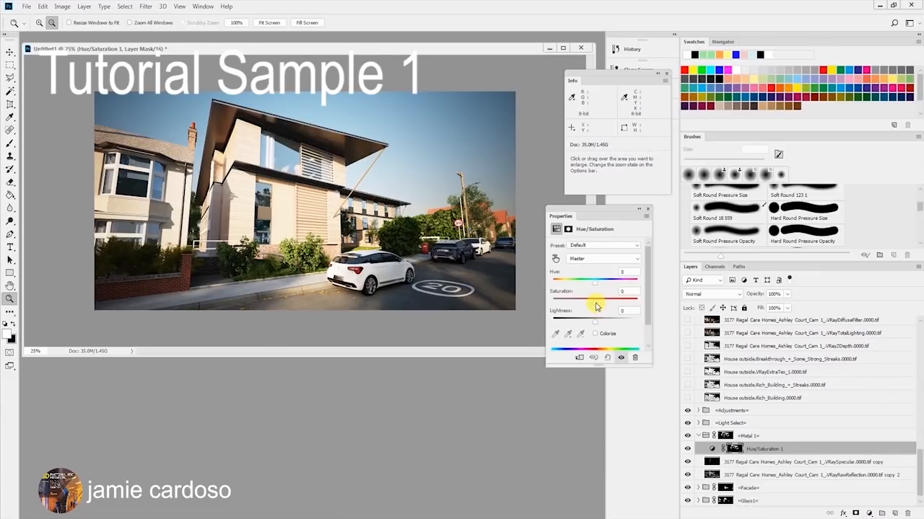
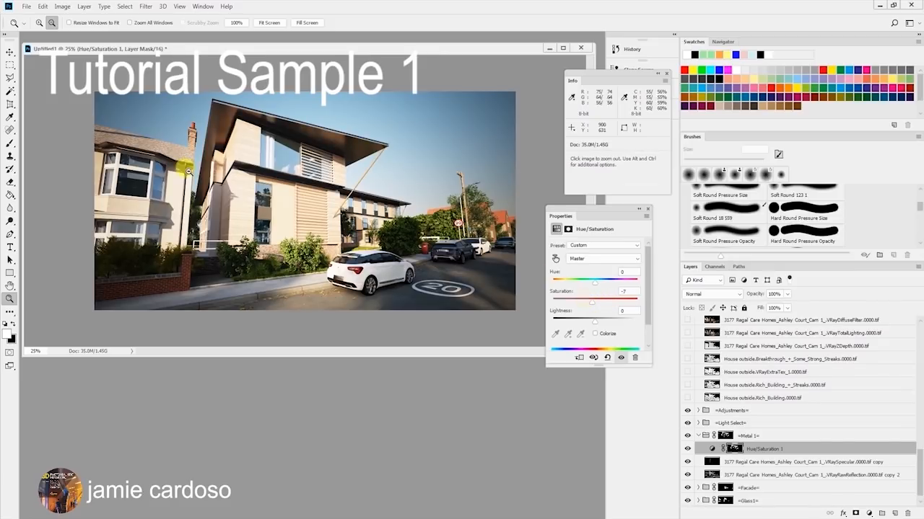
- Examine the roof edges and other metal parts of the buildings up close after the saturation adjustment
click(183, 172)
click(39, 22)
click(248, 198)
click(247, 199)
click(248, 198)
click(118, 186)
click(118, 184)
key(ctrl+d)
click(287, 167)
click(214, 117)
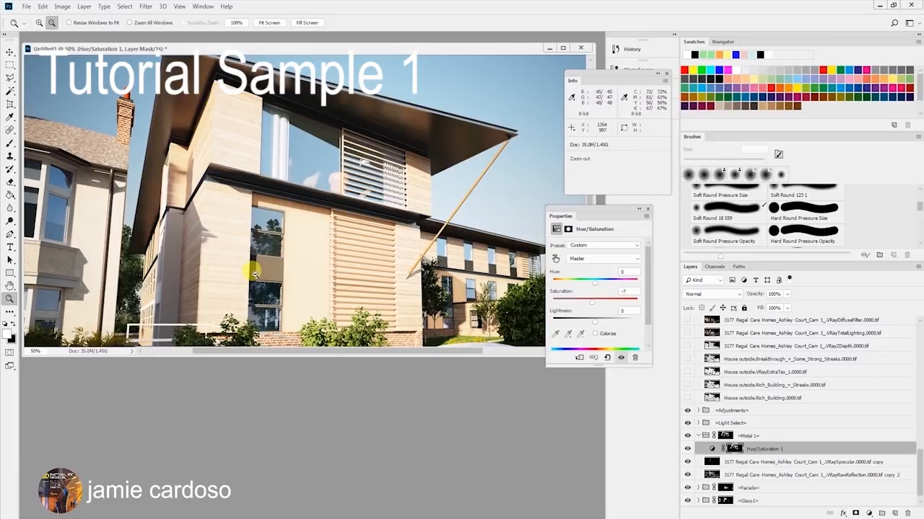
alt+click(252, 266)
- Collapse the =Metal 1= group, then show and select House outside.MultiMatteElement_6.0000.tif and load its green channel as a selection
click(704, 436)
click(697, 435)
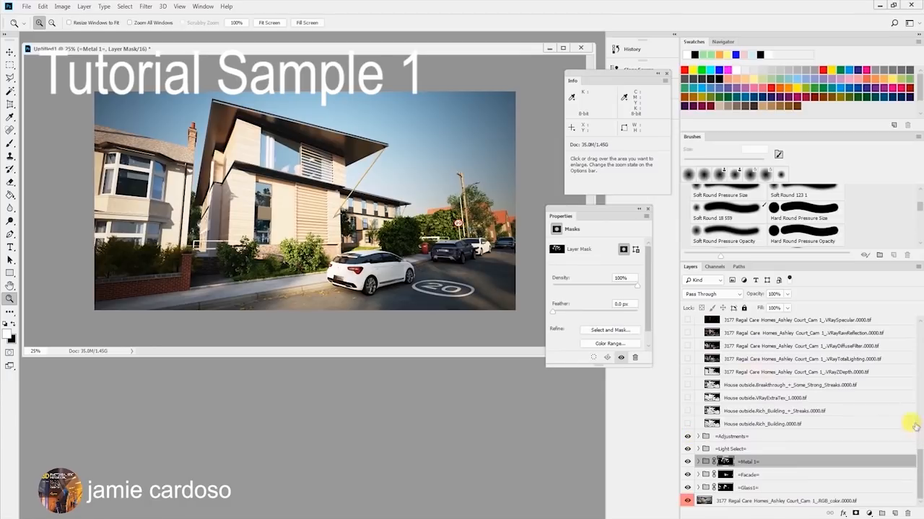
drag(918, 462, 915, 350)
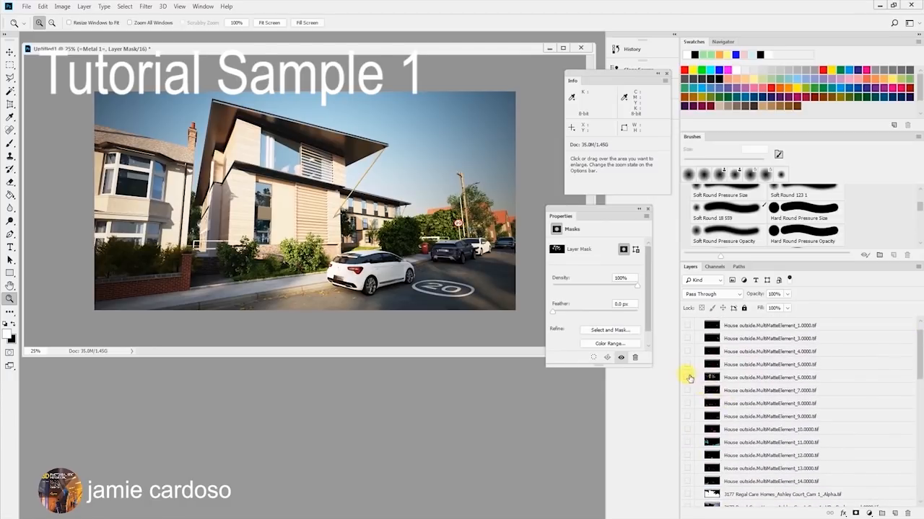
click(686, 378)
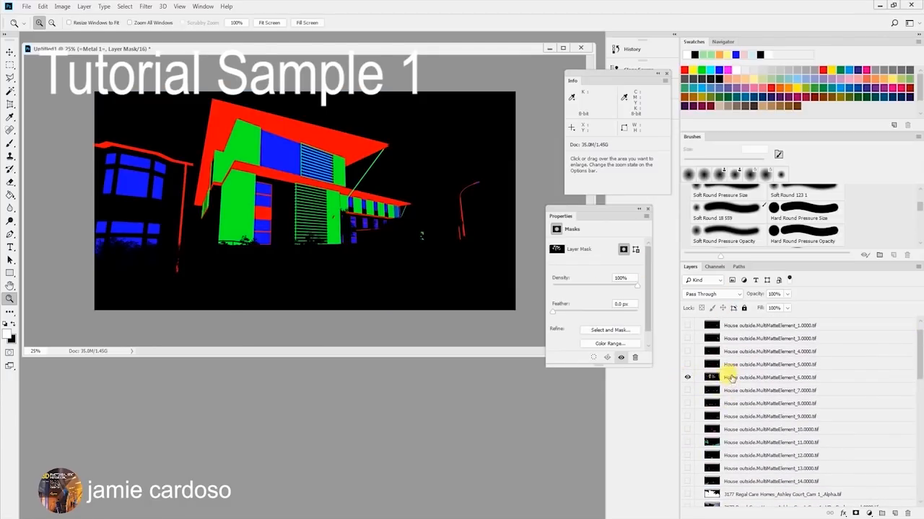
click(730, 378)
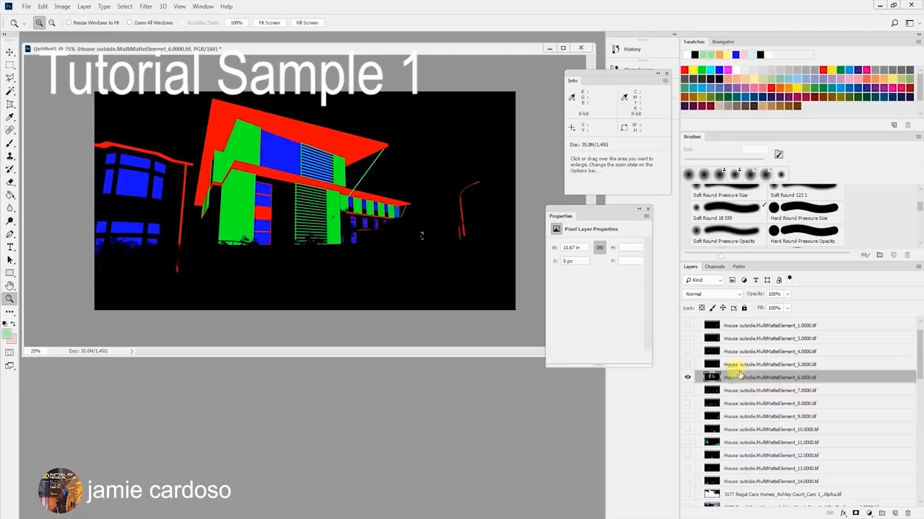
click(714, 267)
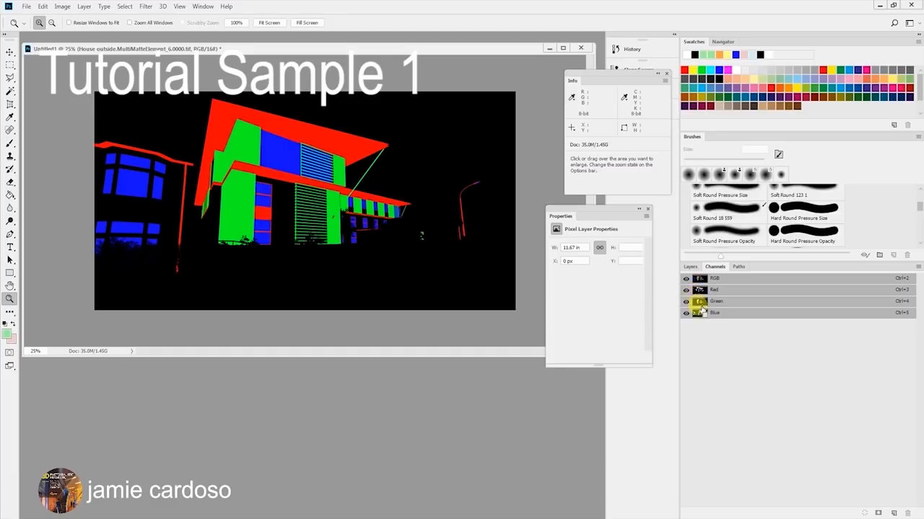
ctrl+click(699, 302)
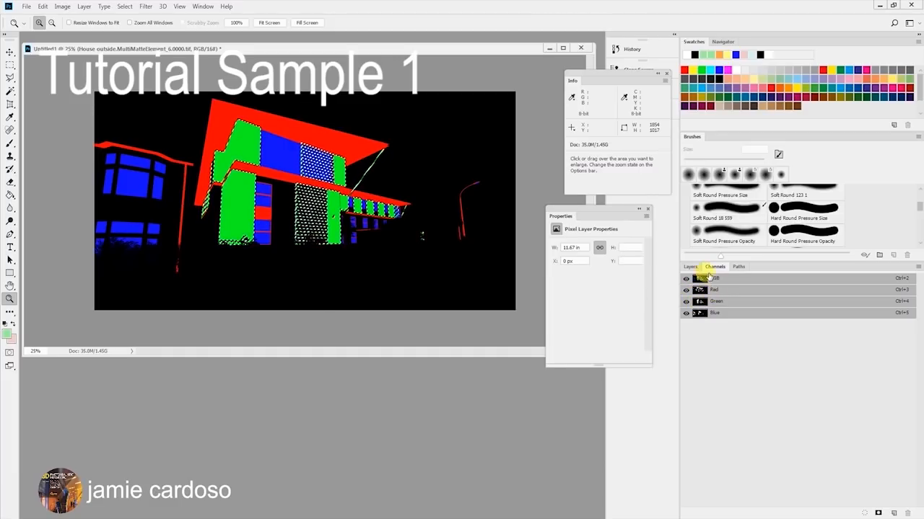
- Hide the matte layer and create a new group above =Metal 1= with a mask from the selection
click(690, 268)
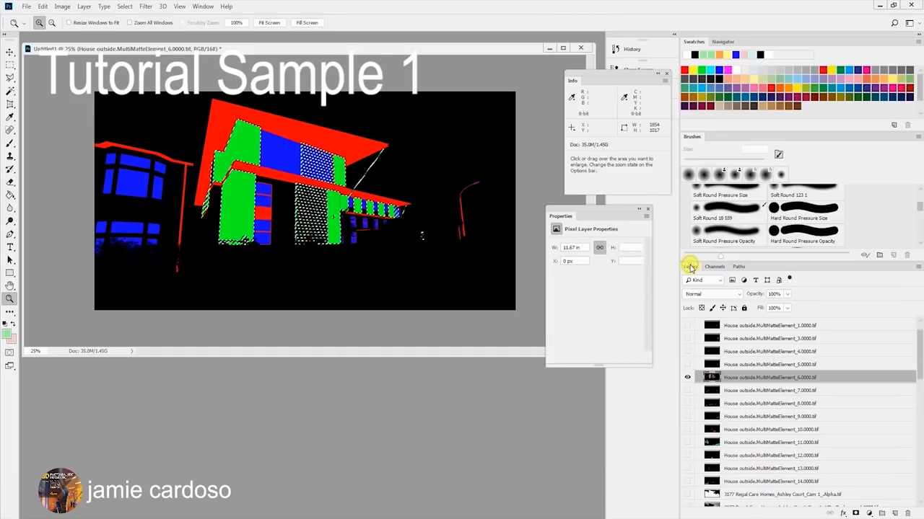
click(688, 378)
drag(920, 359, 920, 479)
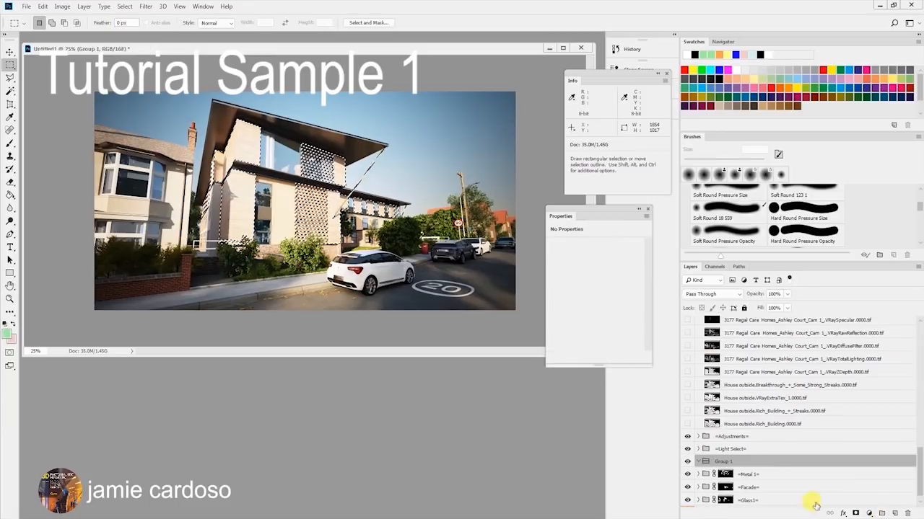
click(855, 513)
- Rename the new masked group to =Wood=
double_click(746, 462)
text(=)
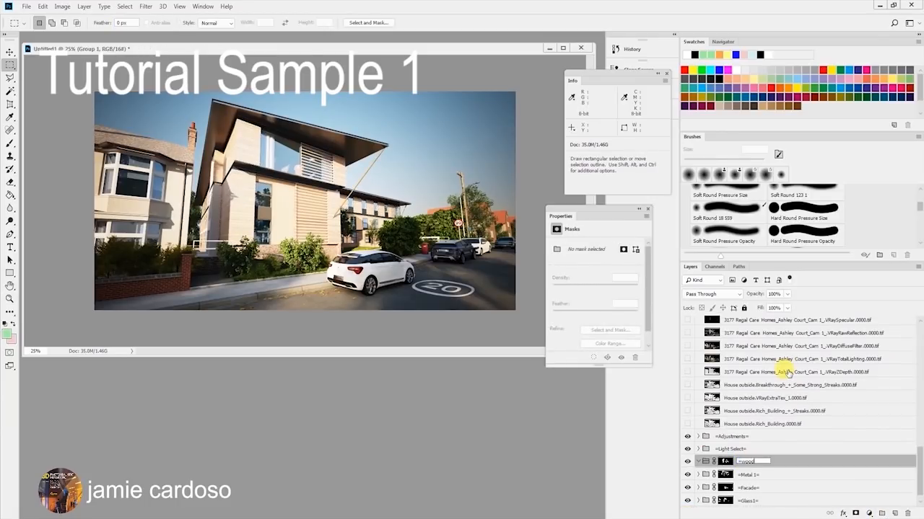
text(Wood=)
key(Return)
- Duplicate the House outside.Rich_Building_+_Streaks and Rich_Building copy layers from the =Facade= group into the =Wood= group
click(698, 476)
scroll(767, 449, down, 2)
click(771, 451)
click(699, 425)
click(750, 475)
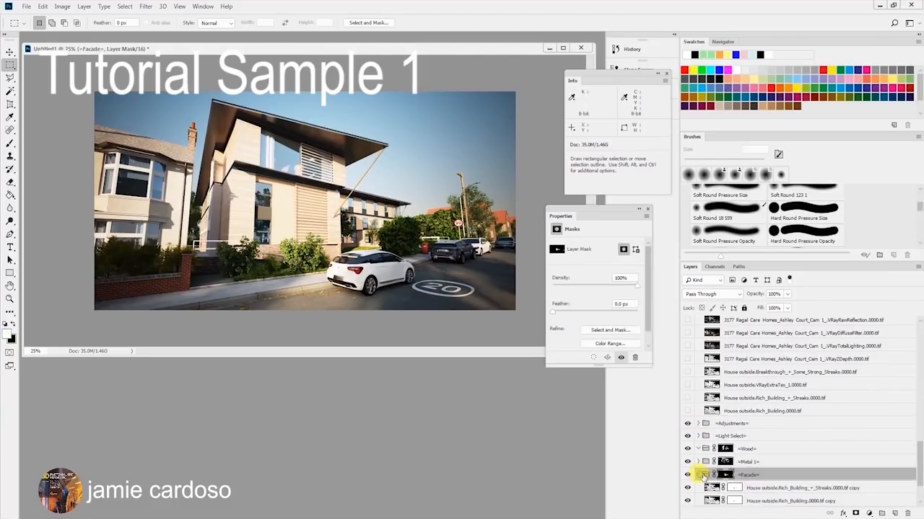
click(699, 476)
scroll(754, 462, down, 2)
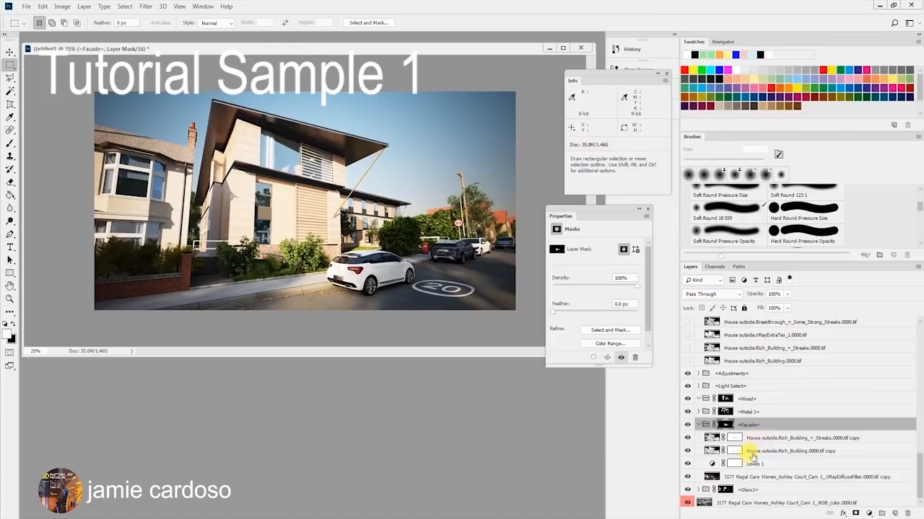
click(755, 440)
shift+click(758, 446)
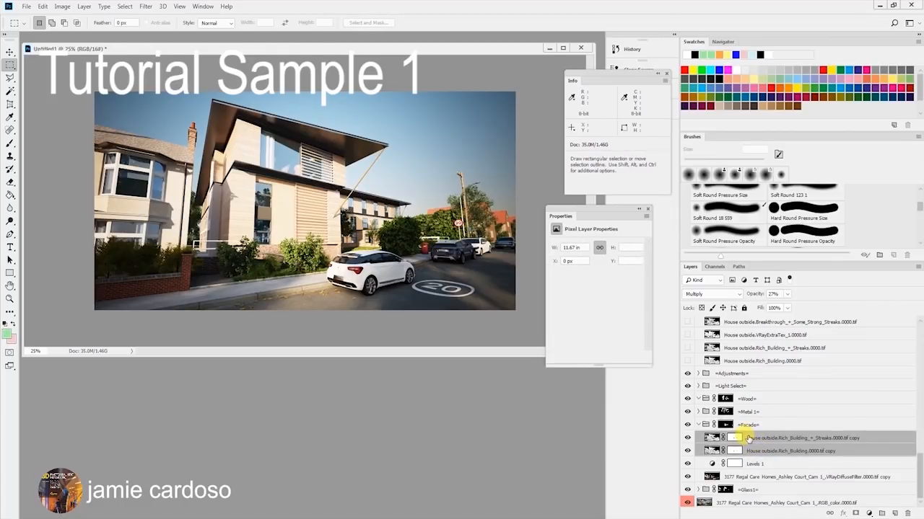
key(alt)
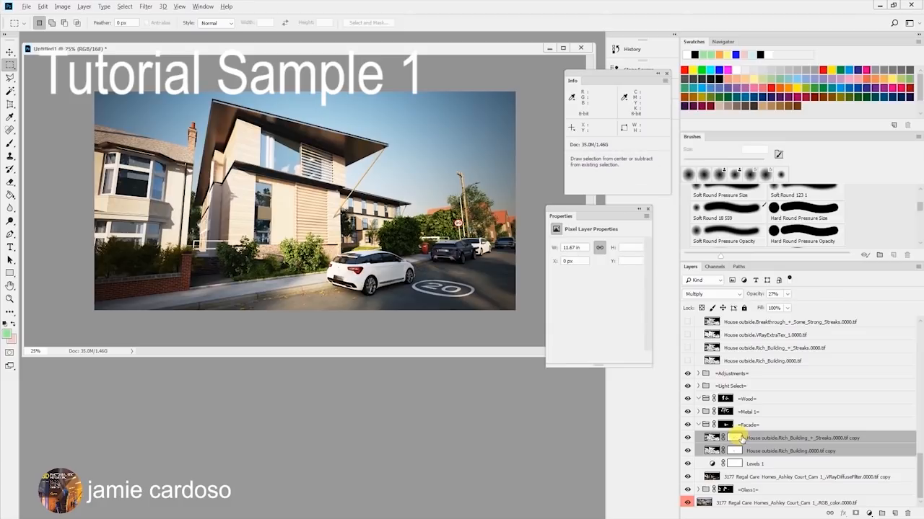
mouse_move(759, 442)
mouse_down()
mouse_move(762, 398)
mouse_move(754, 398)
mouse_up()
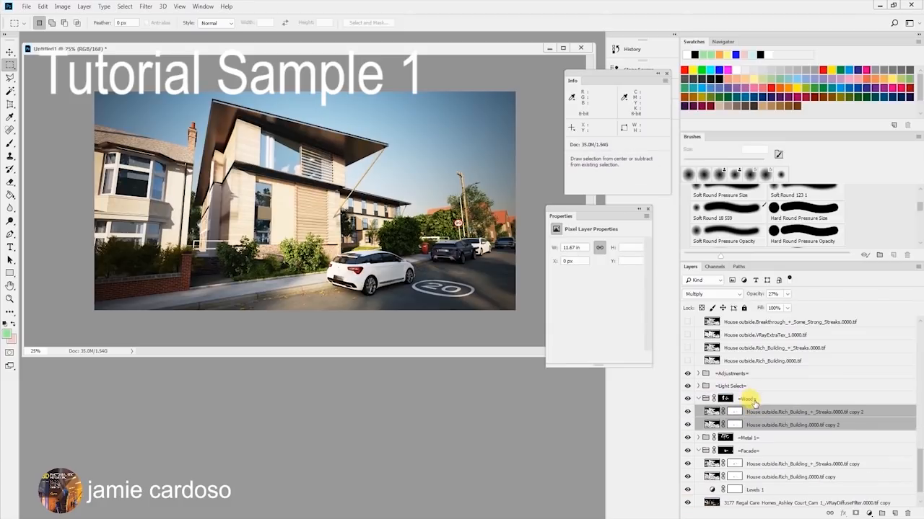
- Disable and delete the layer mask of House outside.Rich_Building.0000.tif copy 2 in the =Wood= group
click(734, 425)
right_click(734, 425)
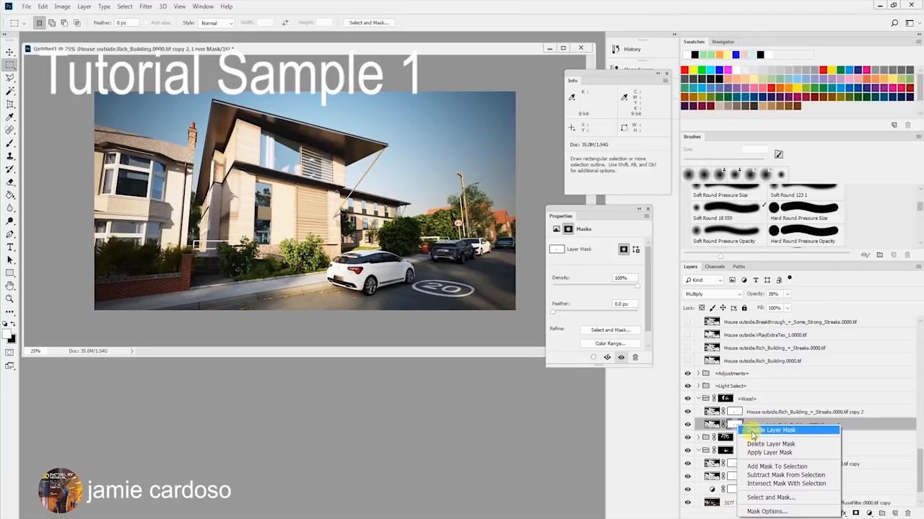
click(752, 432)
right_click(735, 425)
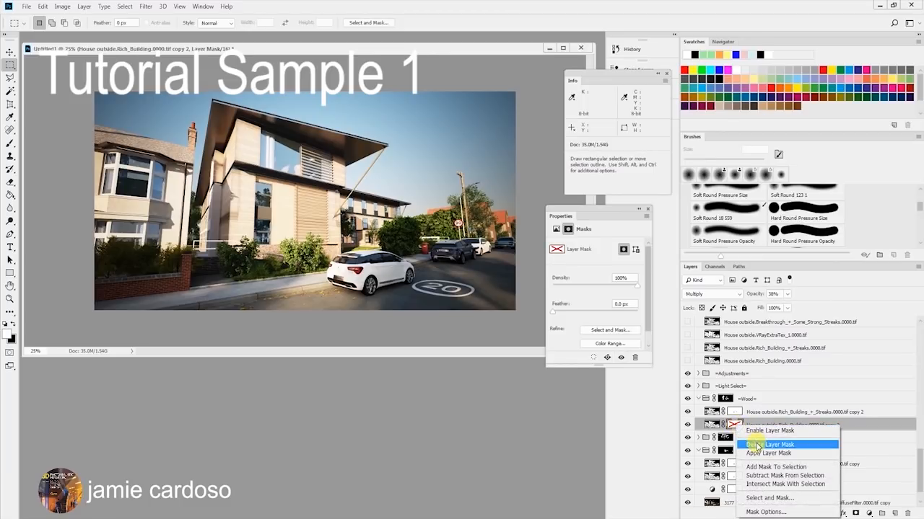
click(755, 445)
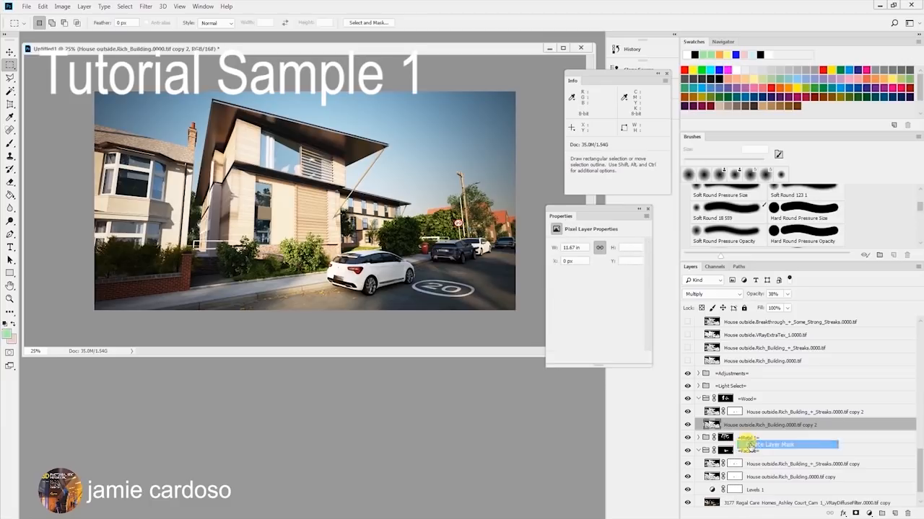
- Delete the layer mask of House outside.Rich_Building_+_Streaks.0000.tif copy 2 in the =Wood= group
click(735, 412)
right_click(734, 412)
click(757, 417)
right_click(735, 412)
click(765, 432)
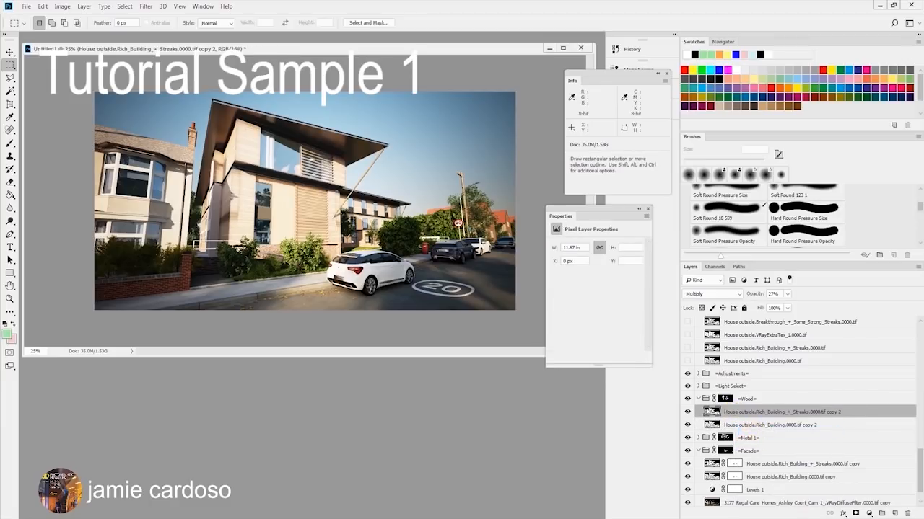
- Add a new blank layer mask to both duplicated building layers in the =Wood= group
click(853, 513)
click(750, 425)
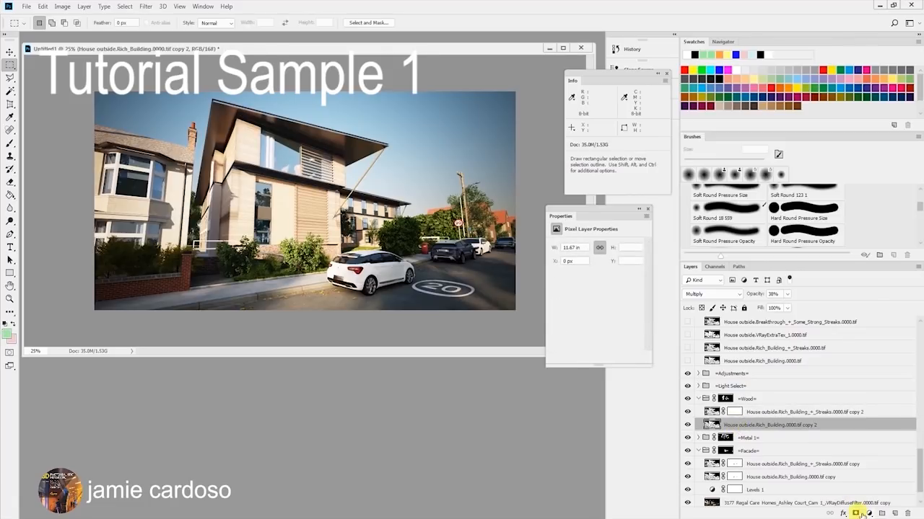
click(855, 513)
- Hide the Rich_Building_+_Streaks copy 2 layer and select the mask of Rich_Building copy 2 for editing
click(685, 413)
click(687, 425)
click(688, 425)
click(734, 425)
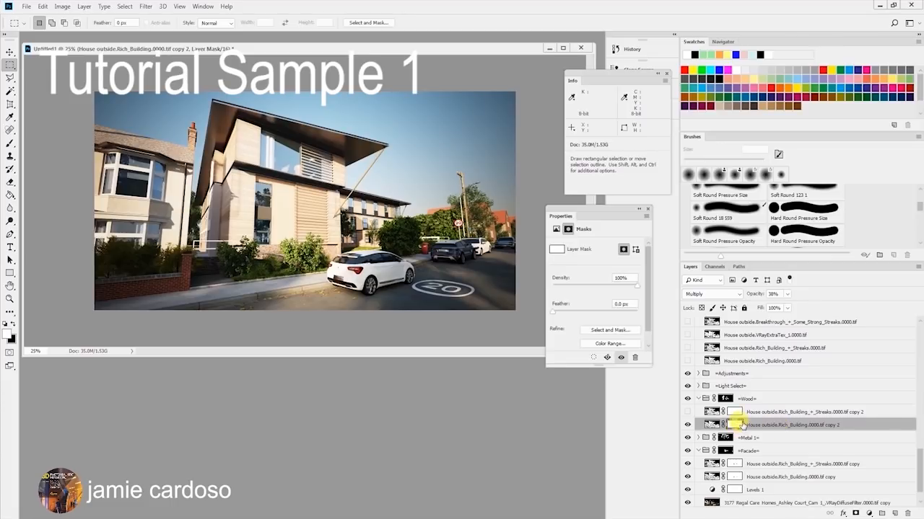
- Brush black on the Rich_Building copy 2 mask to soften the effect on the building's wood-clad corner wall
click(9, 298)
click(233, 190)
click(222, 193)
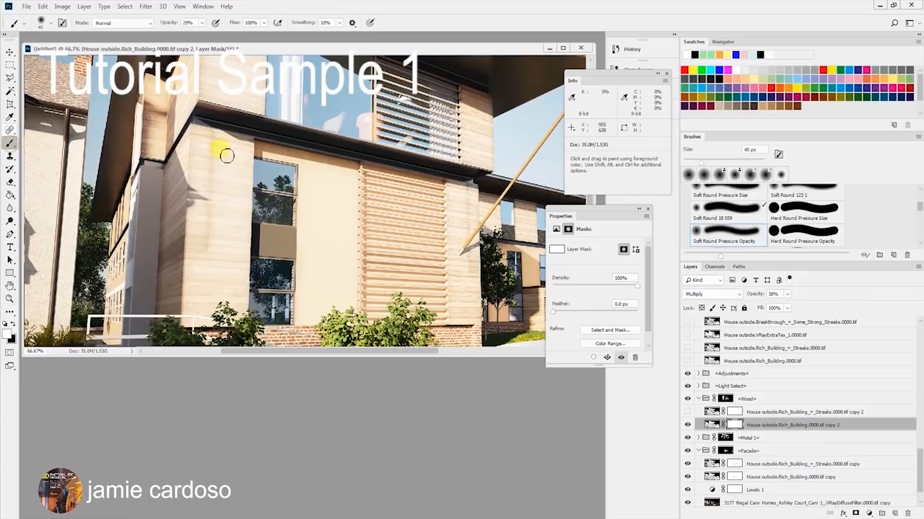
click(10, 143)
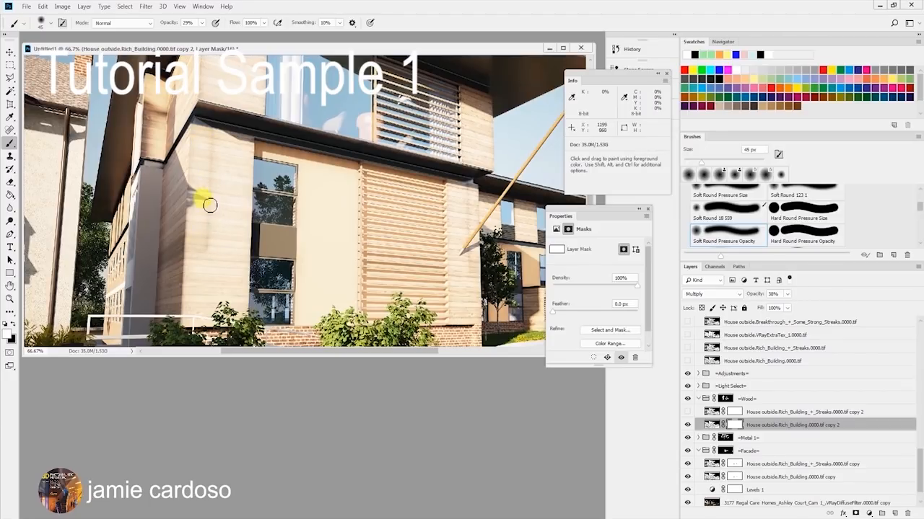
key(x)
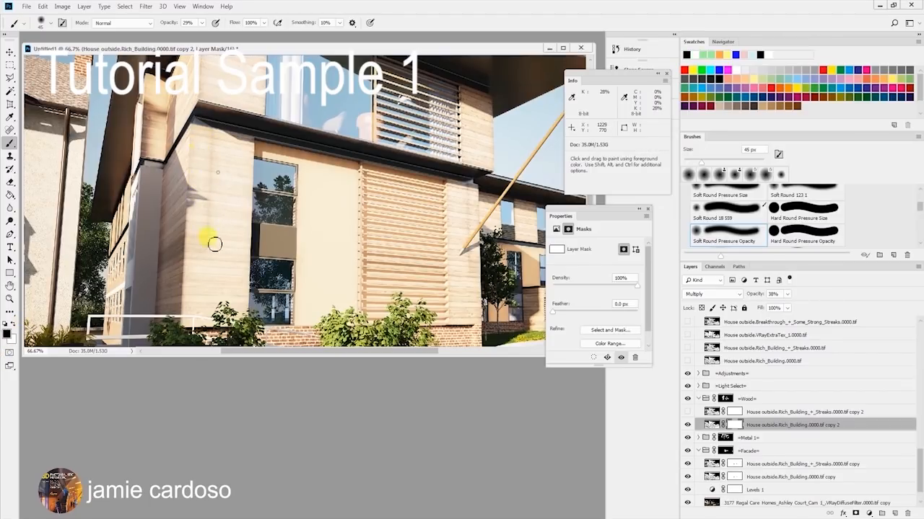
mouse_move(199, 124)
mouse_down()
mouse_move(215, 140)
mouse_move(203, 200)
mouse_up()
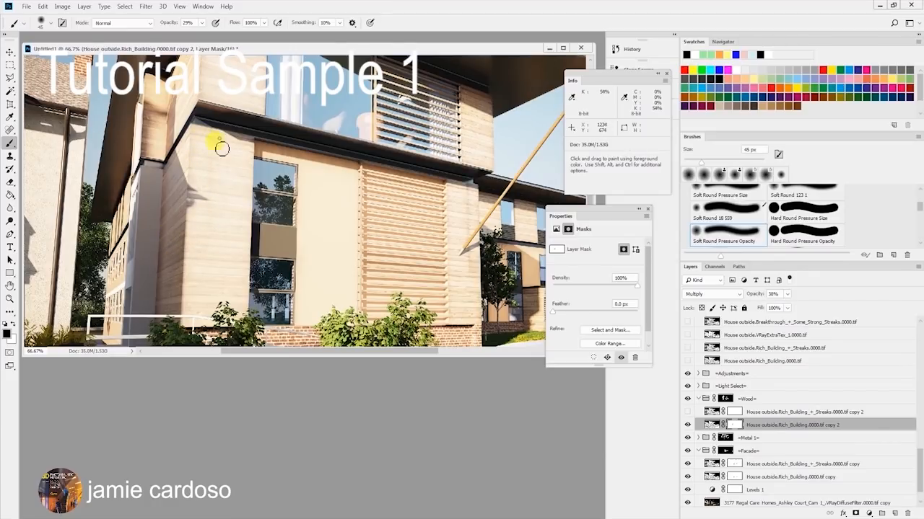
drag(366, 179, 270, 131)
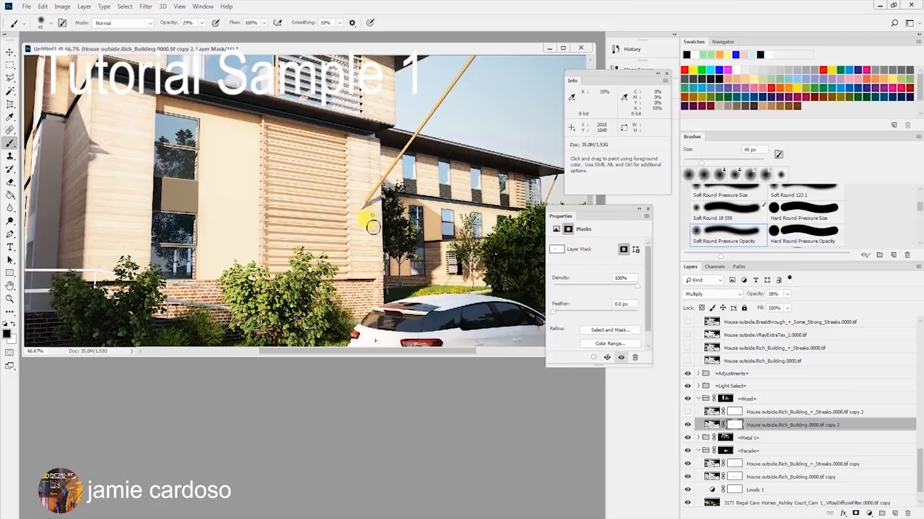
drag(241, 192, 457, 302)
drag(333, 262, 349, 219)
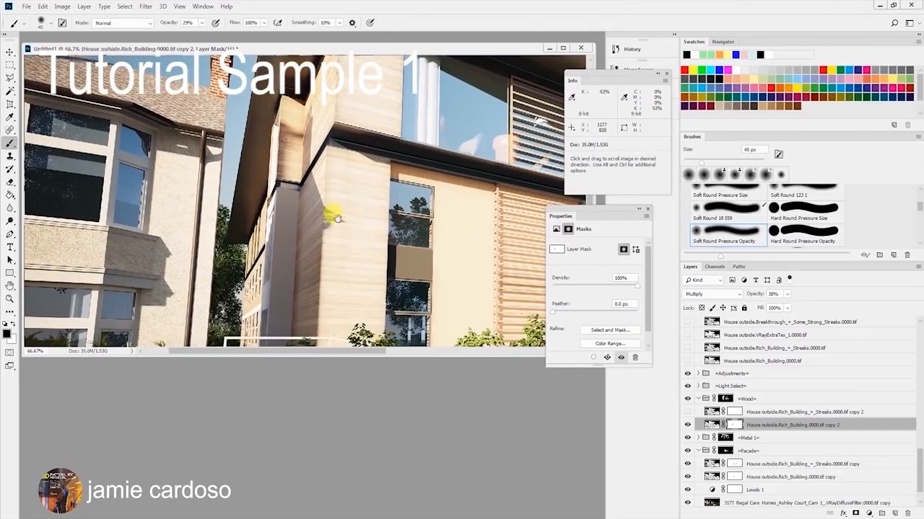
- Compare the wood cladding with and without the Rich_Building copy 2 layer
click(688, 426)
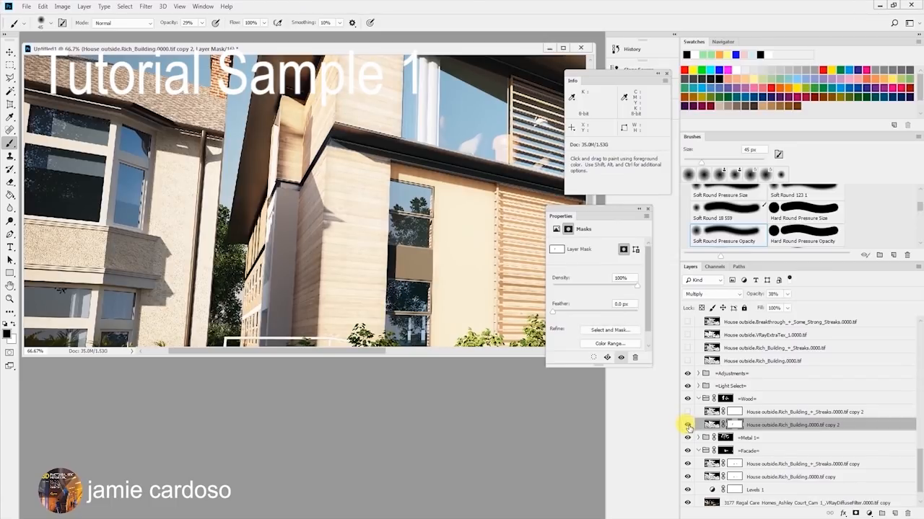
click(688, 426)
click(688, 426)
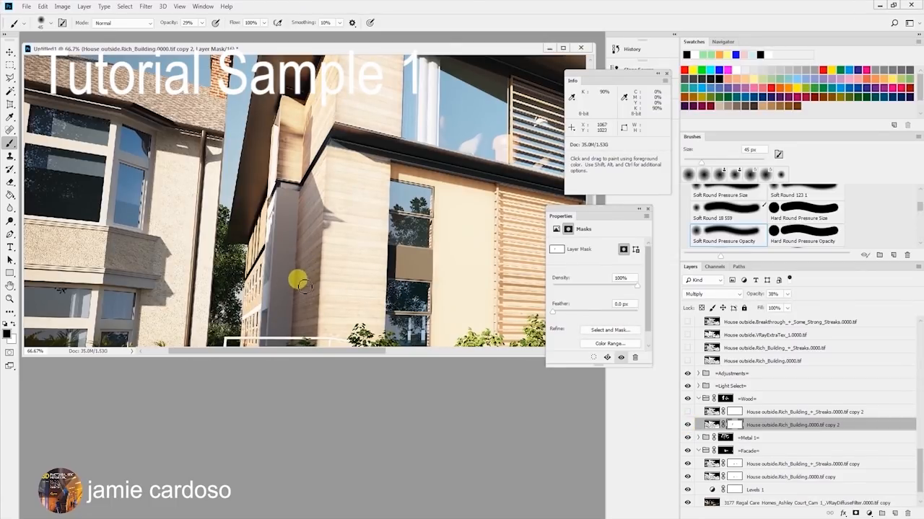
click(686, 427)
click(686, 426)
click(686, 426)
click(686, 426)
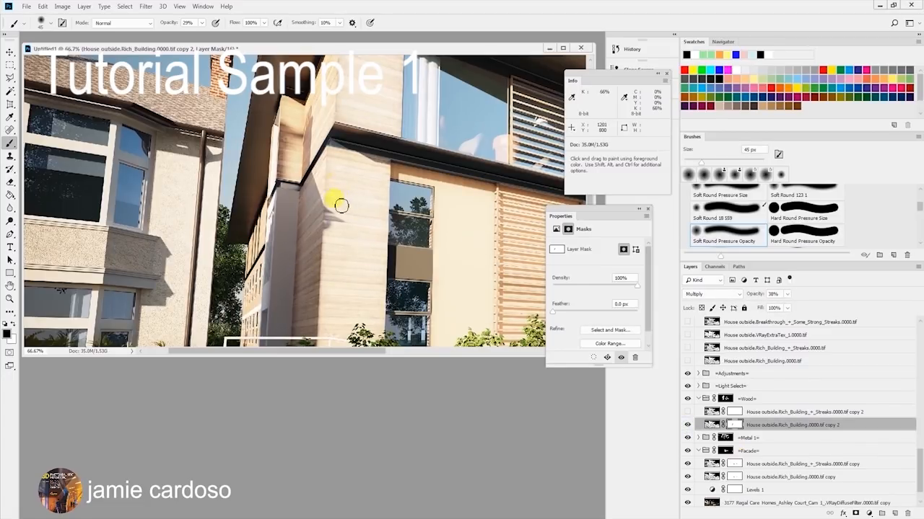
- Set the opacity of the Rich_Building copy 2 layer to 47% and check the whole image
drag(786, 295, 796, 308)
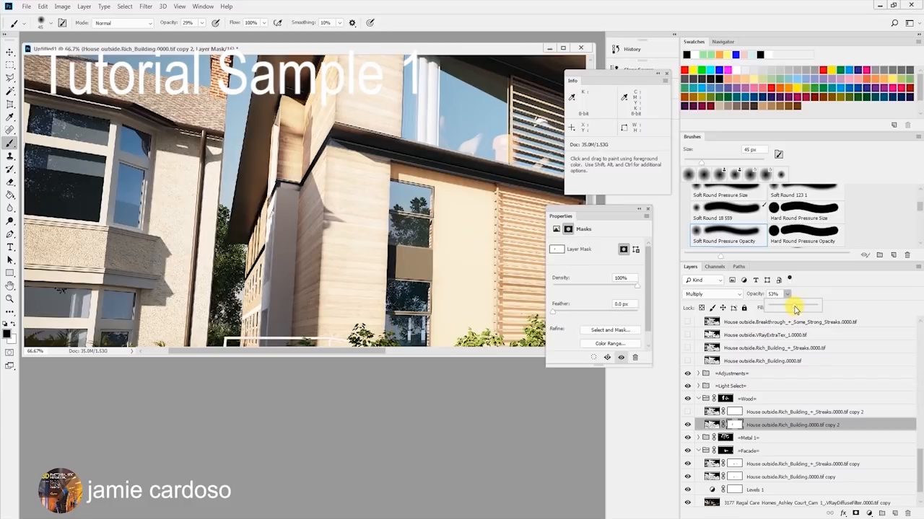
key(z)
alt+click(356, 218)
alt+click(358, 220)
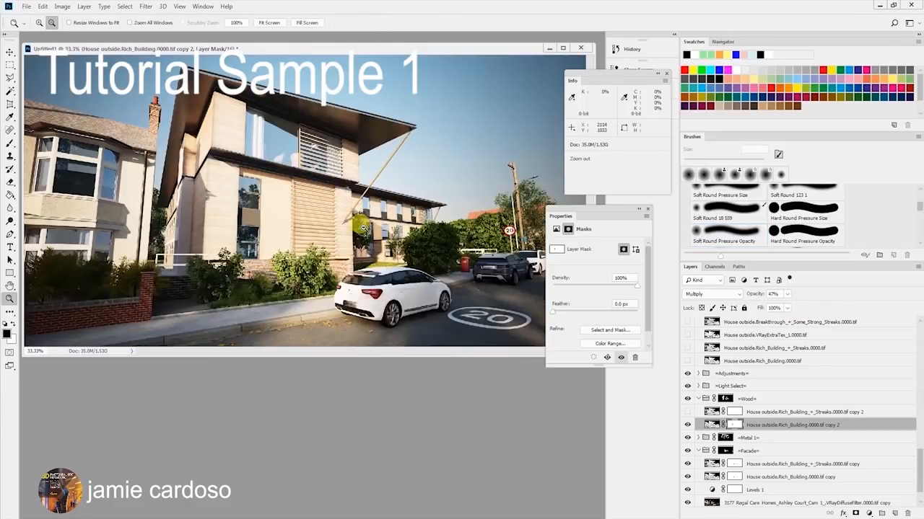
alt+click(361, 226)
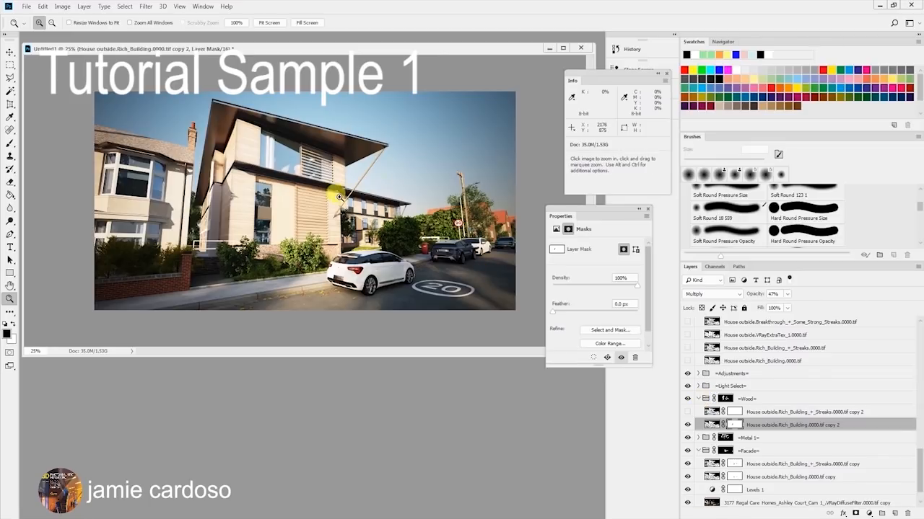
- Touch up the Rich_Building copy 2 mask with the black brush on the narrow wood panel beside the slats
click(329, 218)
click(329, 217)
click(388, 176)
click(388, 177)
click(10, 144)
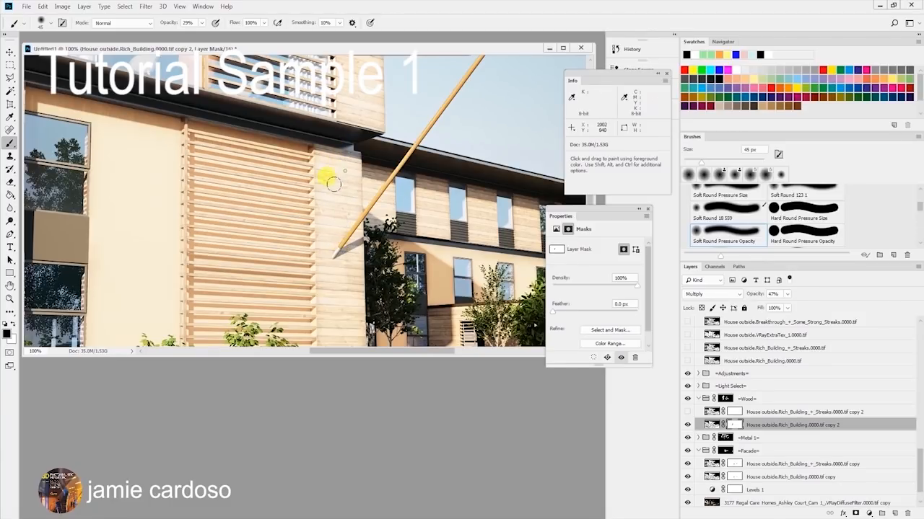
key(z)
alt+click(302, 233)
alt+click(302, 233)
alt+click(301, 232)
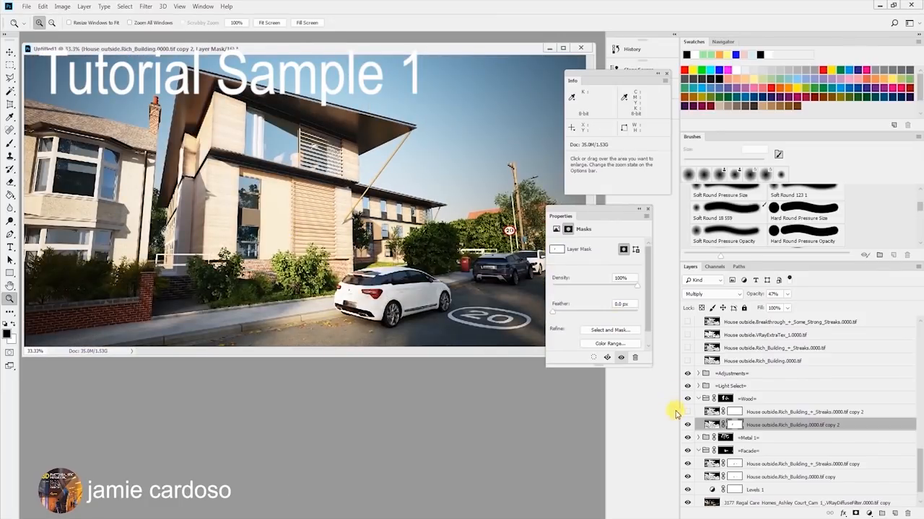
- Show the Rich_Building_+_Streaks copy 2 layer and brush black on its mask over the wood-clad corner wall
click(772, 412)
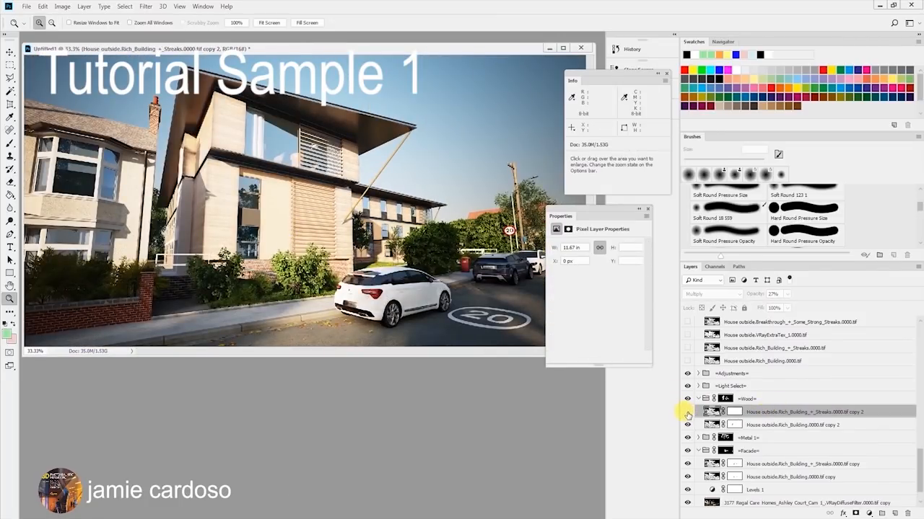
click(687, 412)
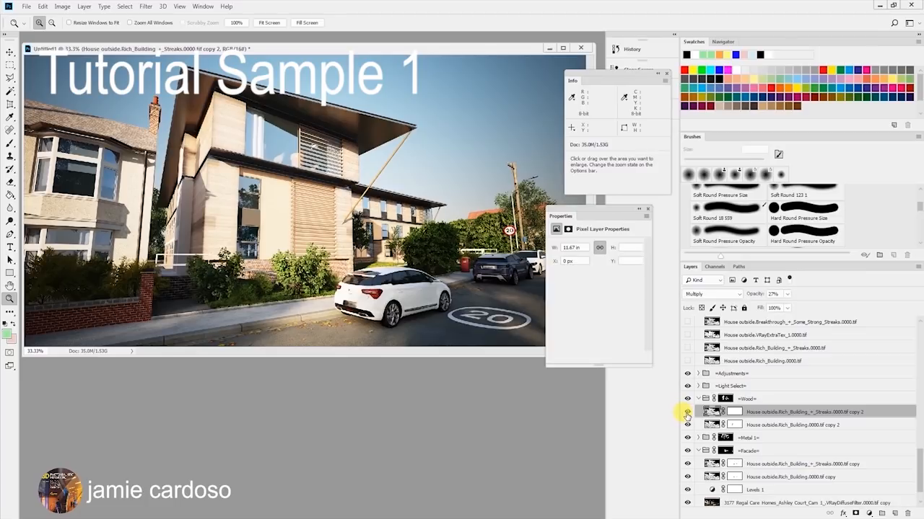
click(205, 212)
click(10, 144)
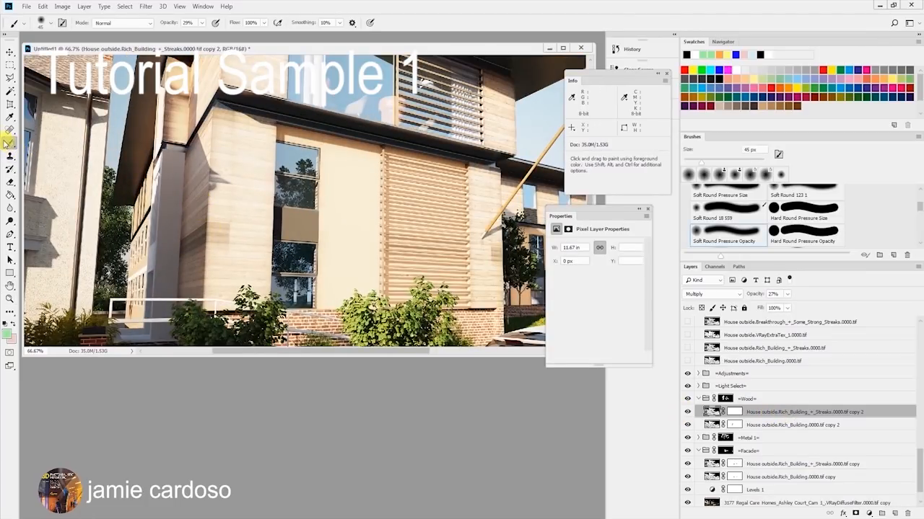
click(732, 412)
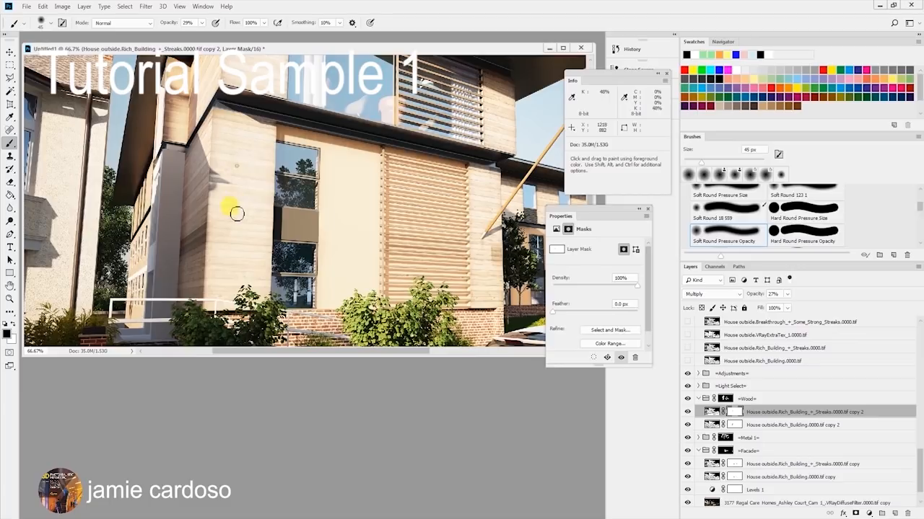
- Brush black on the streaks layer's mask over the wood panel around the foot of the diagonal pole
key(z)
click(466, 228)
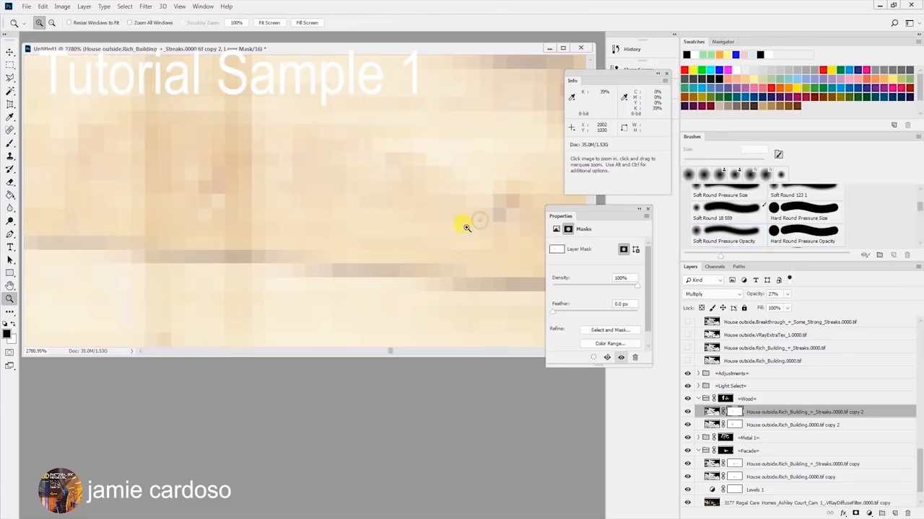
alt+click(414, 247)
key(b)
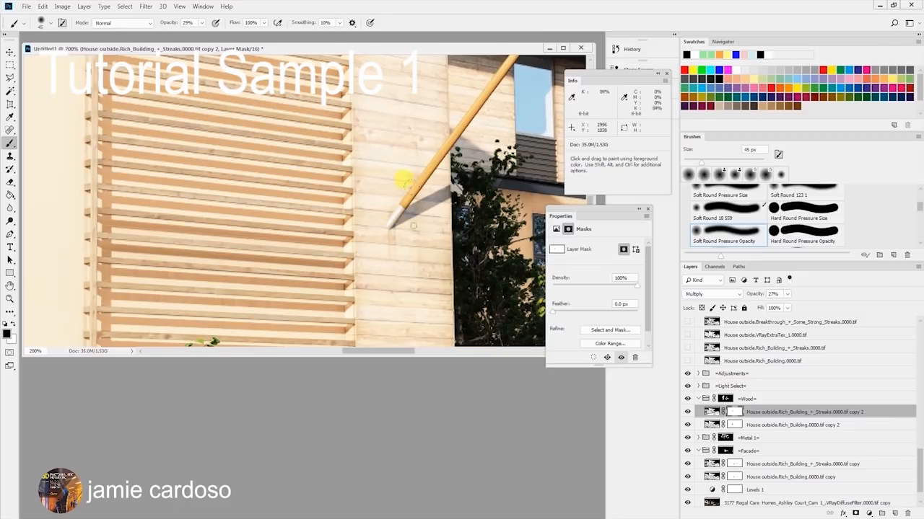
drag(404, 179, 391, 295)
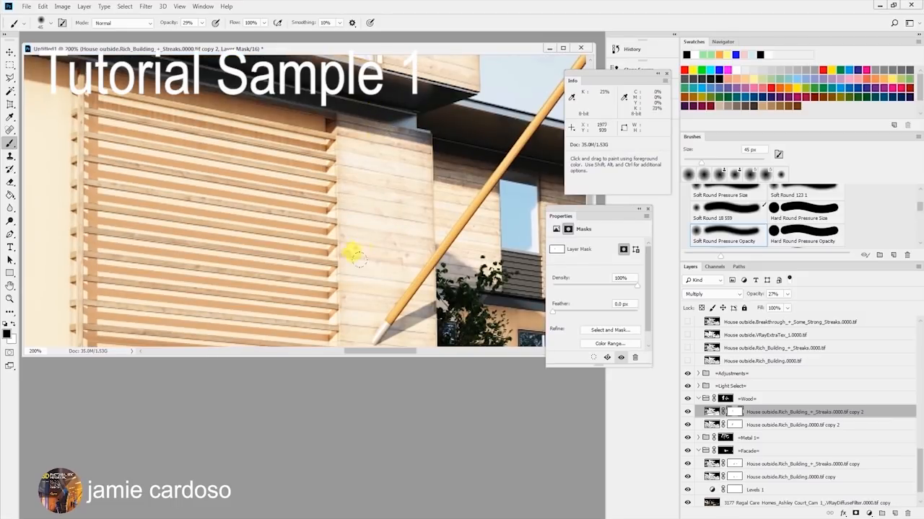
- Brush black on the streaks layer's mask along the shaded side of the wood-clad corner, then review the full building
key(z)
alt+click(319, 252)
alt+click(320, 251)
click(166, 259)
click(163, 280)
click(164, 280)
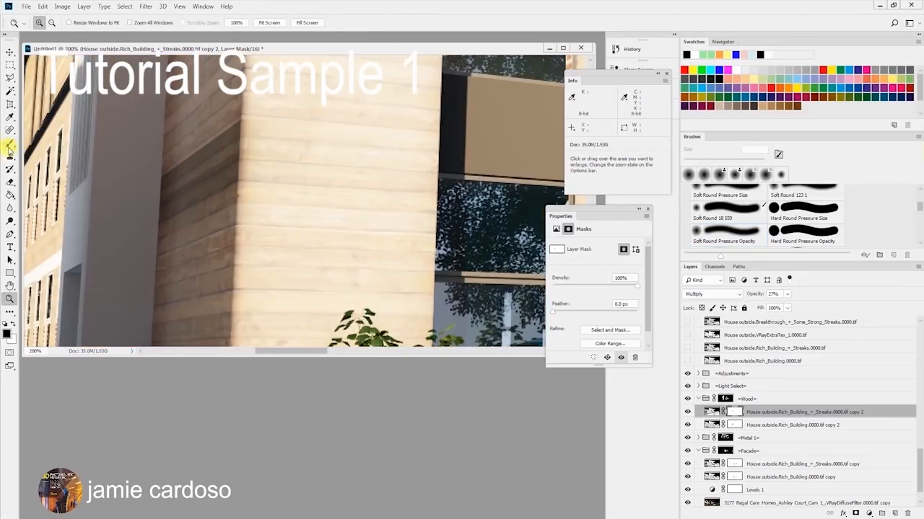
click(9, 144)
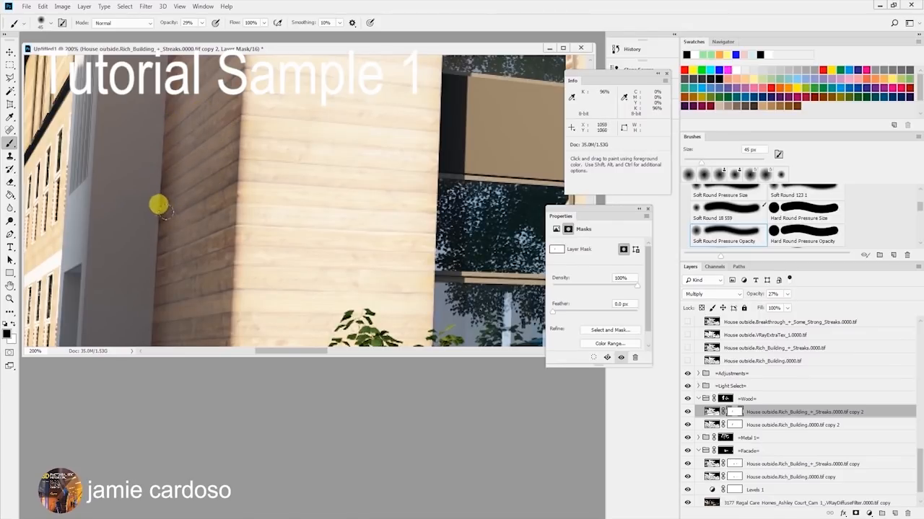
key(z)
alt+click(195, 228)
alt+click(195, 228)
alt+click(195, 228)
alt+click(195, 230)
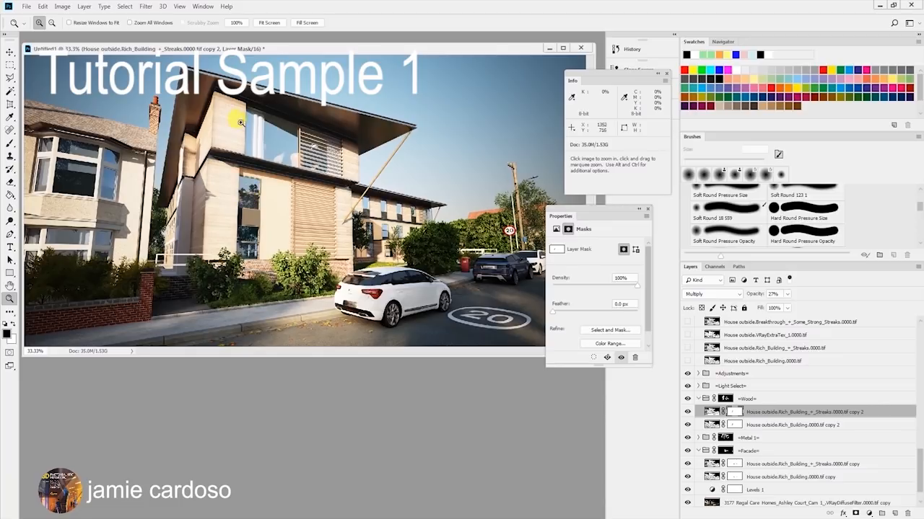
- Preview the Breakthrough_+_Some_Strong_Streaks render element over the image and hide it again
click(766, 337)
click(779, 325)
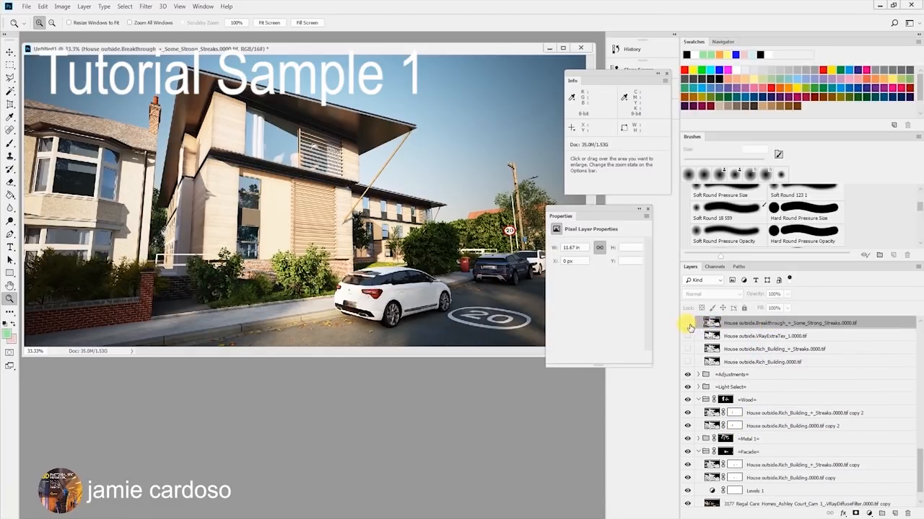
click(688, 324)
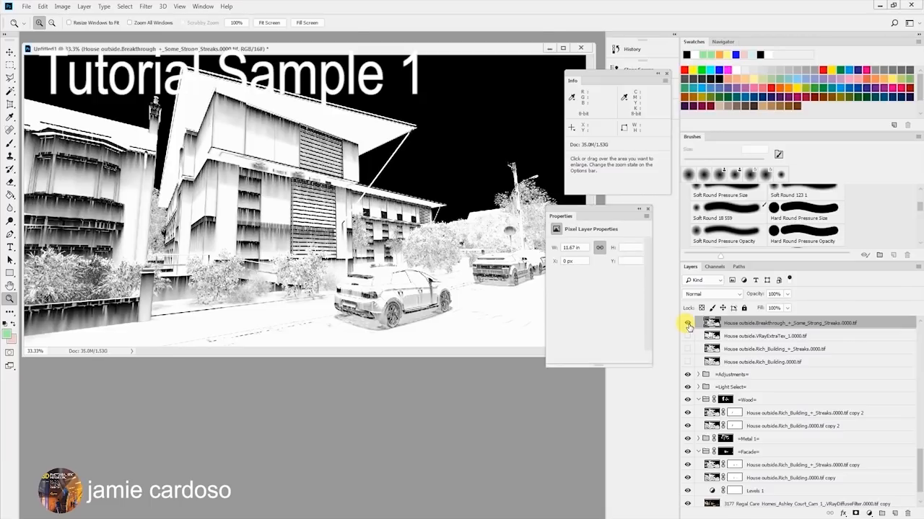
click(688, 324)
- Toggle the Rich_Building_+_Streaks copy 2 layer to compare its effect, and examine the wood-clad walls up close and in full view
click(755, 413)
click(687, 413)
click(687, 414)
click(687, 413)
click(687, 413)
click(687, 414)
click(687, 414)
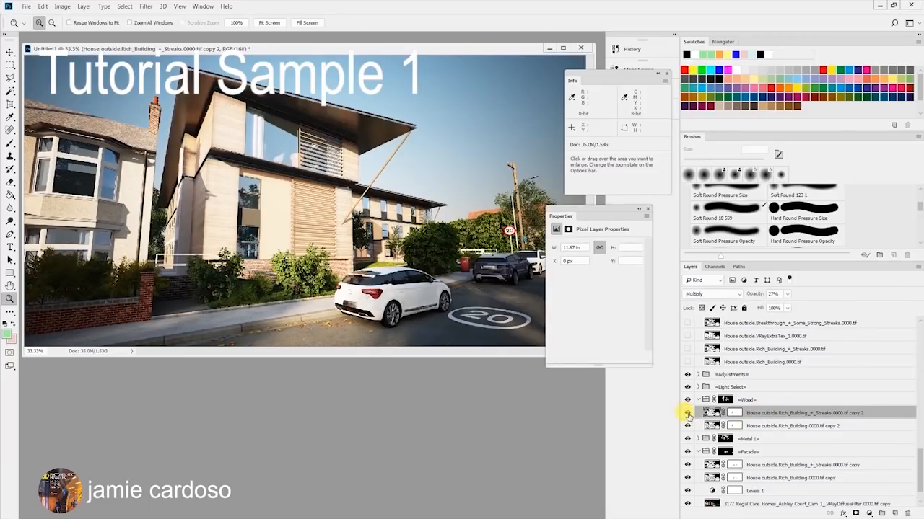
click(185, 224)
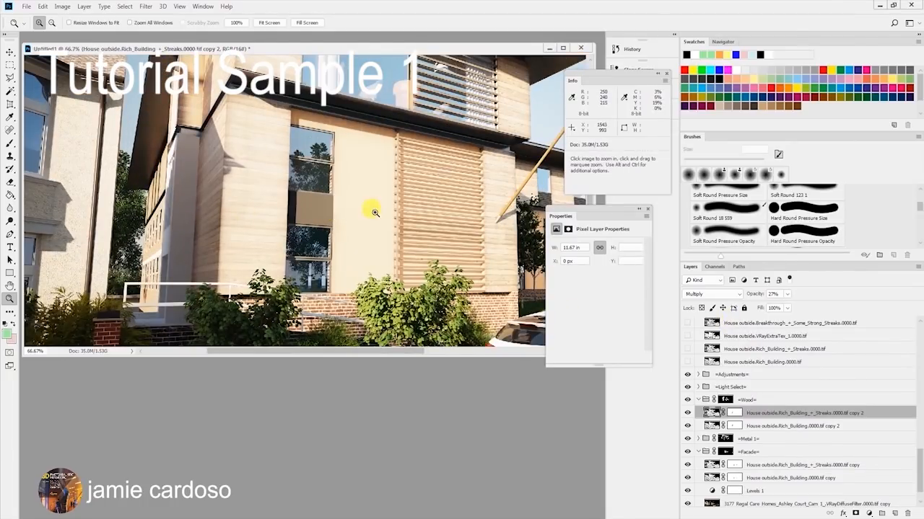
alt+click(352, 202)
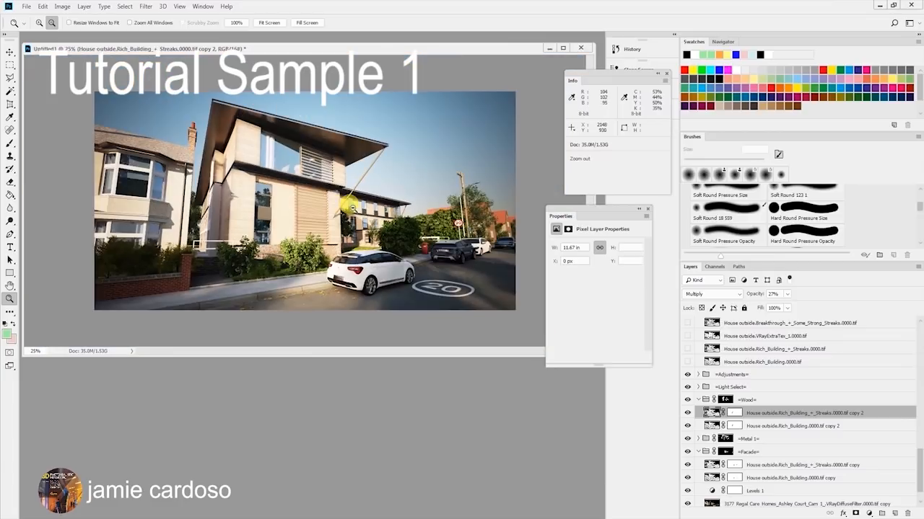
alt+click(368, 188)
click(369, 186)
click(253, 178)
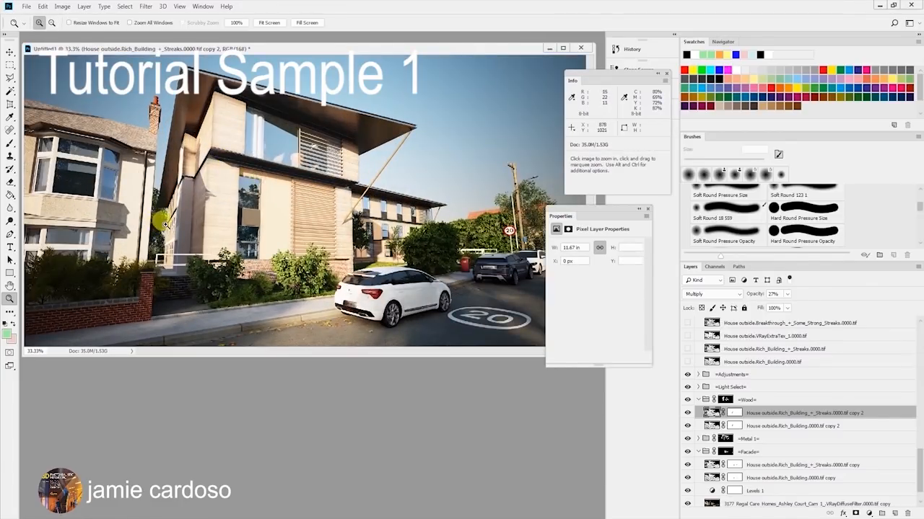
- Load the red channel of the MultiMatteElement_13 layer as a selection and hide the layer again
click(159, 220)
click(159, 221)
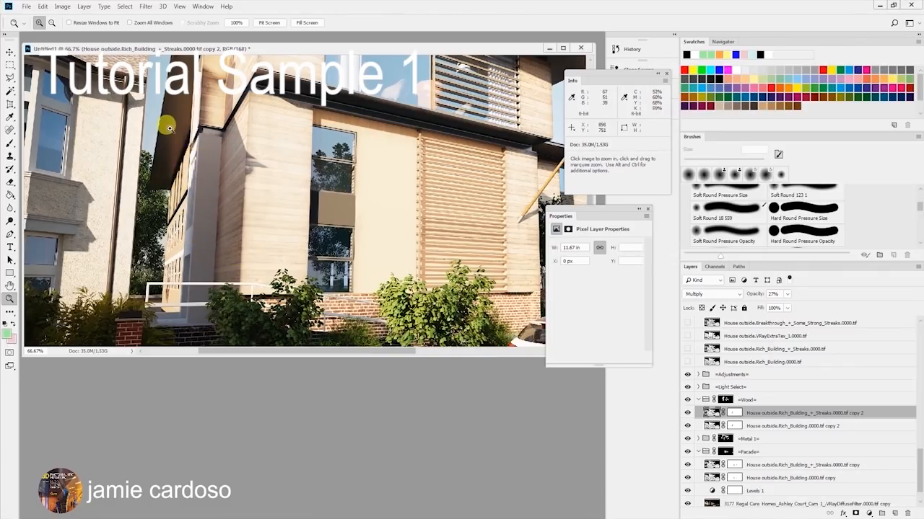
drag(919, 449, 917, 351)
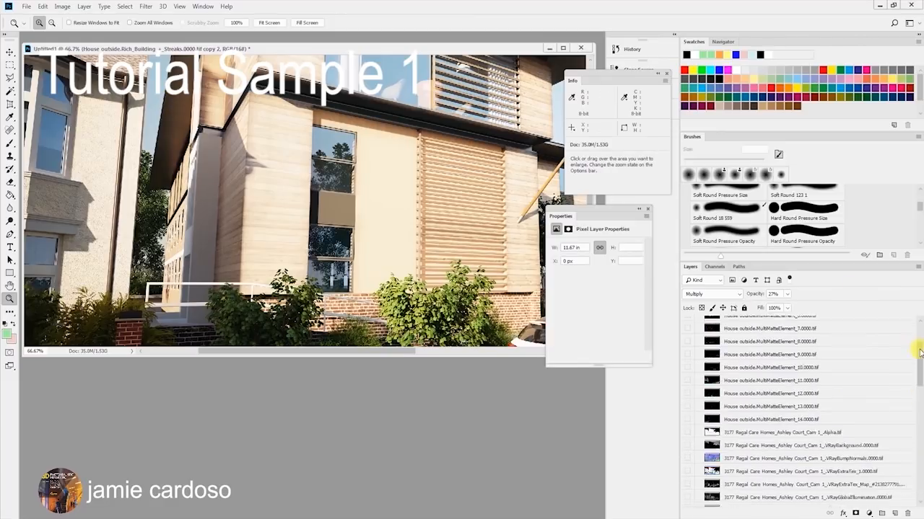
click(687, 423)
click(798, 421)
click(714, 267)
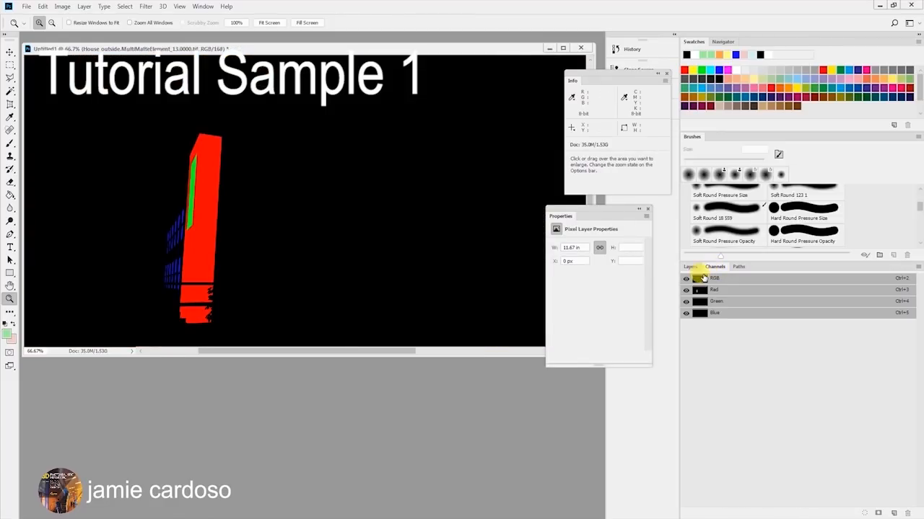
ctrl+click(695, 292)
click(691, 267)
click(687, 422)
- Collapse the material groups, create a group above =Wood= masked by the selection, and name it =back block=
drag(919, 368, 910, 485)
click(698, 449)
click(698, 437)
click(698, 424)
click(754, 449)
click(882, 513)
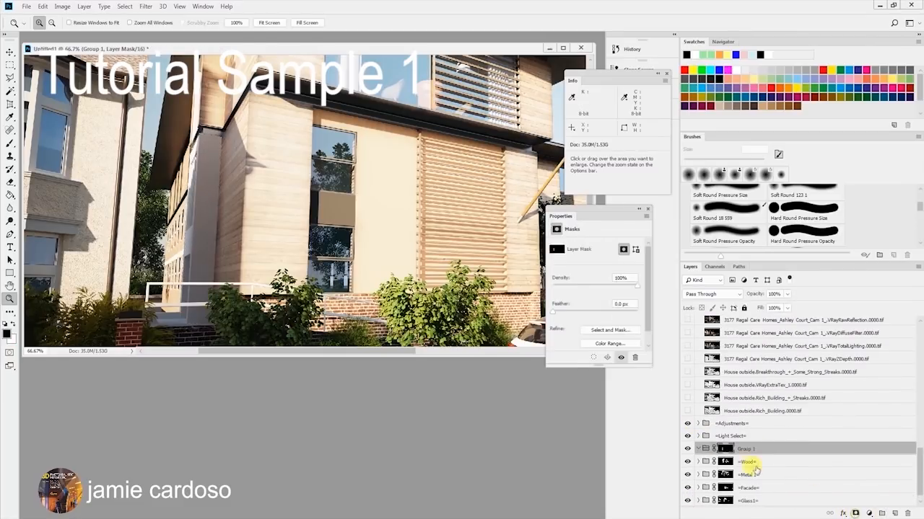
double_click(747, 448)
text(=back block)
key(Return)
double_click(751, 448)
- Duplicate the Rich_Building copy 2 and Rich_Building_+_Streaks copy 2 layers from =Wood= into the =back block= group
click(698, 463)
scroll(736, 457, down, 2)
click(766, 438)
shift+click(766, 448)
drag(772, 437, 756, 409)
- Replace the painted masks on both duplicated layers in =back block= with blank white masks
right_click(735, 423)
click(753, 428)
right_click(735, 424)
click(756, 443)
right_click(735, 435)
click(753, 348)
right_click(735, 435)
click(754, 348)
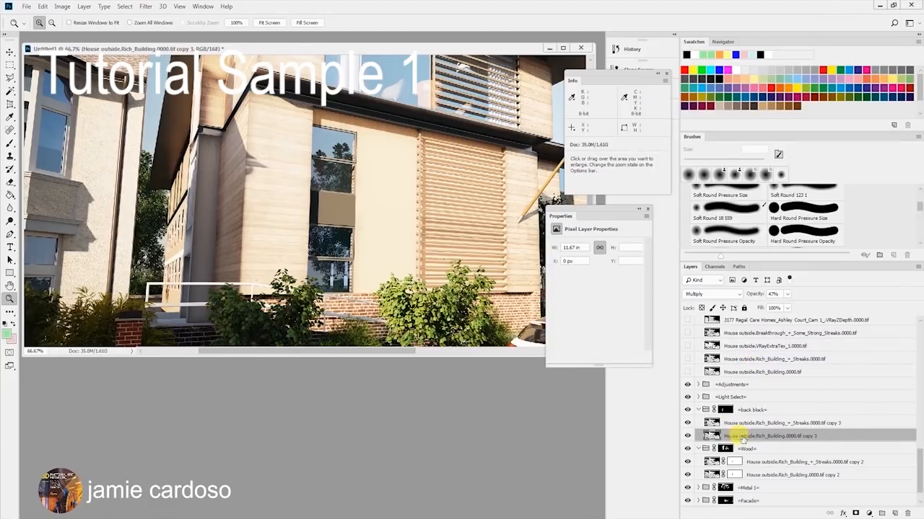
click(734, 424)
- Hide the Rich_Building_+_Streaks copy 3 layer and set the Rich_Building copy 3 layer's opacity to 22%
click(687, 423)
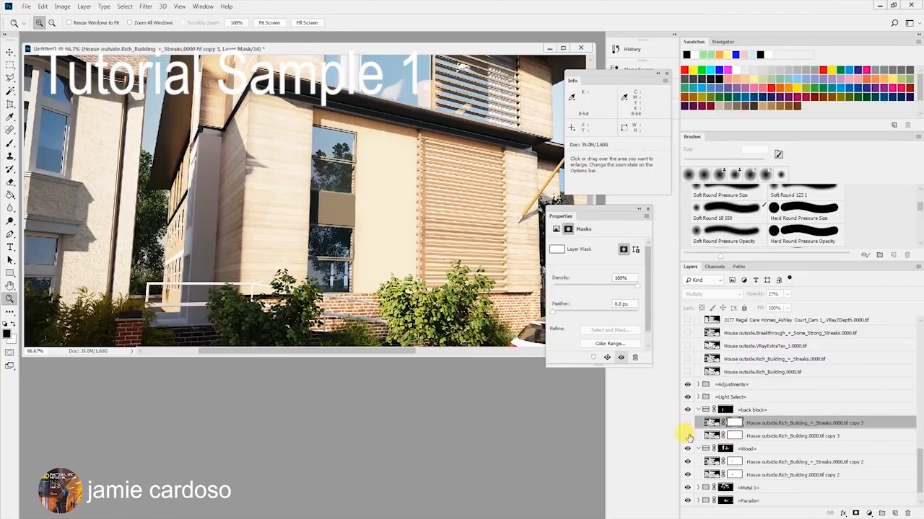
click(770, 437)
click(787, 294)
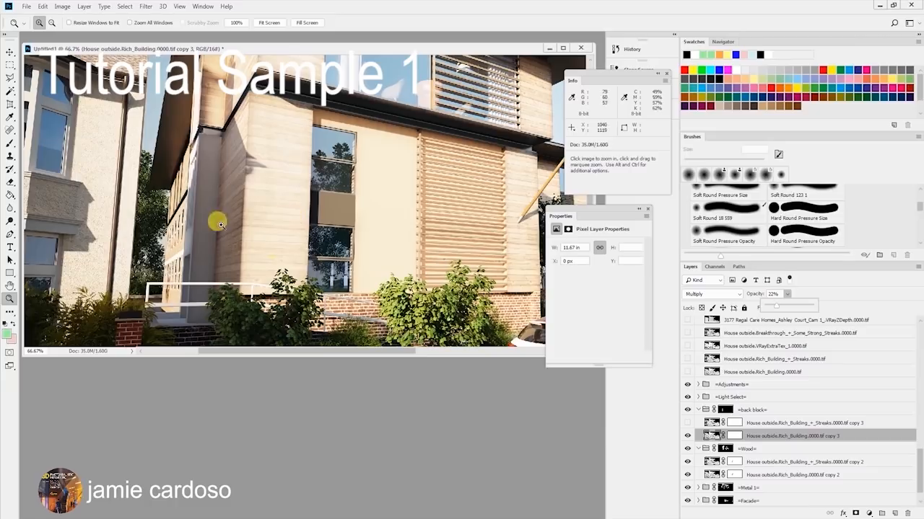
- Show the Rich_Building_+_Streaks copy 3 layer, set its opacity to 10%, and activate its mask with the Brush tool
click(751, 424)
click(687, 423)
drag(787, 293, 788, 307)
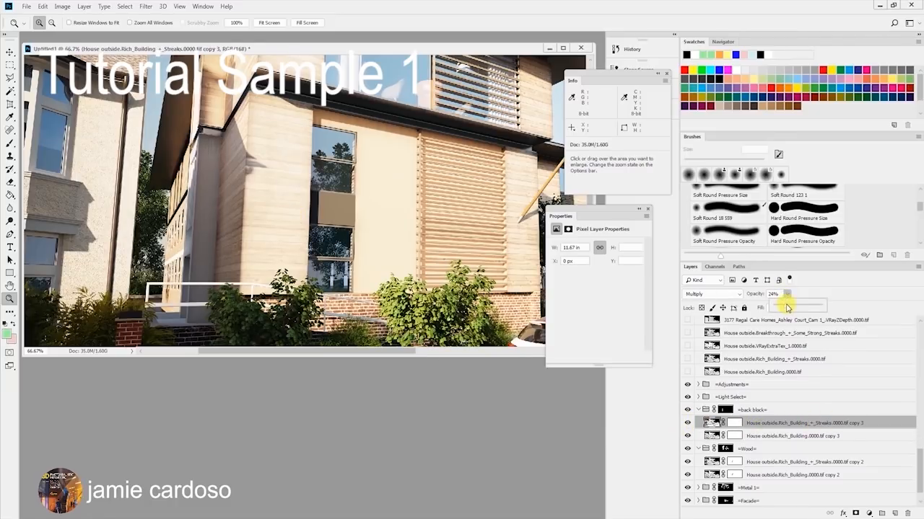
click(735, 424)
key(b)
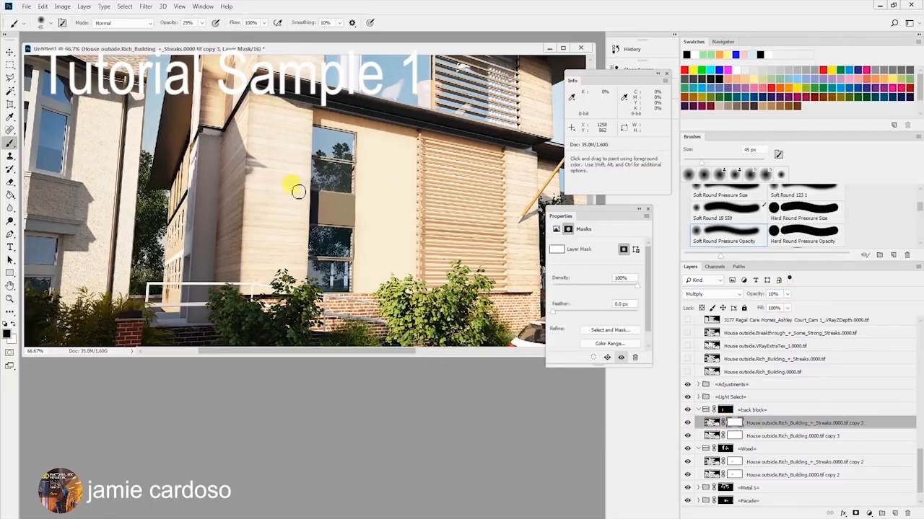
- Examine the back block and the neighbouring house in the full image and close up
key(z)
alt+click(238, 279)
alt+click(238, 279)
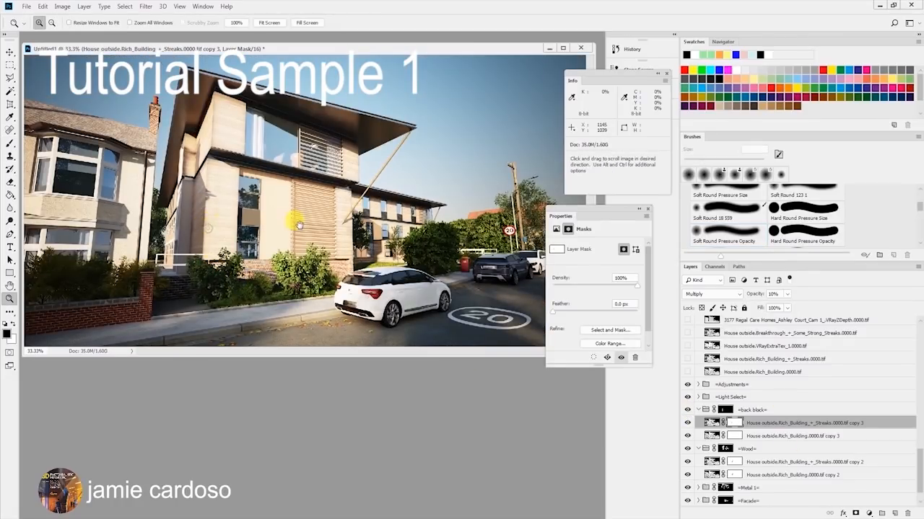
click(51, 220)
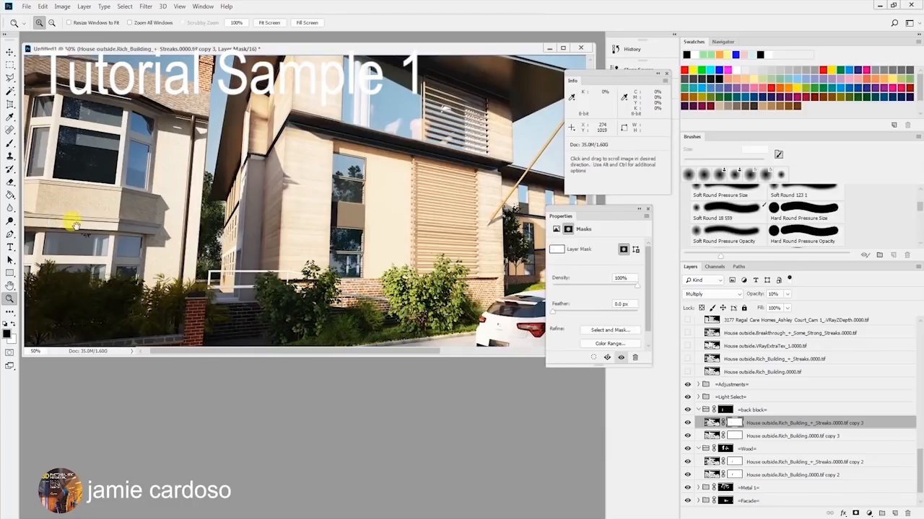
drag(73, 226, 145, 263)
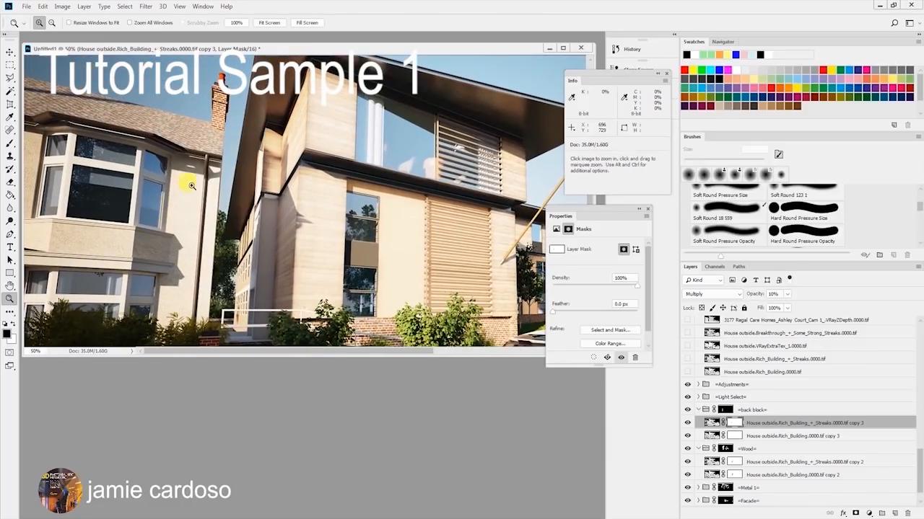
alt+click(183, 210)
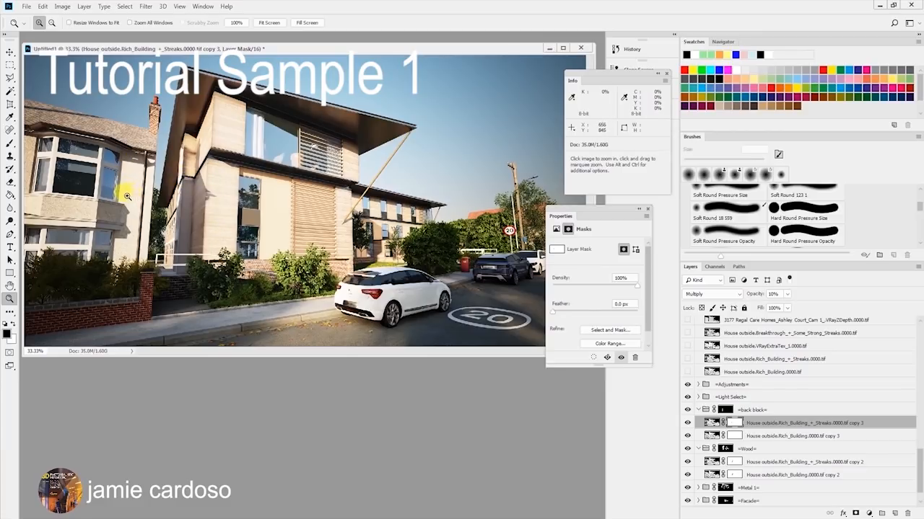
- Load the green channel of the MultiMatteElement_11 layer as a selection and hide the layer again
click(698, 410)
drag(920, 461, 919, 330)
click(687, 400)
click(687, 401)
click(687, 466)
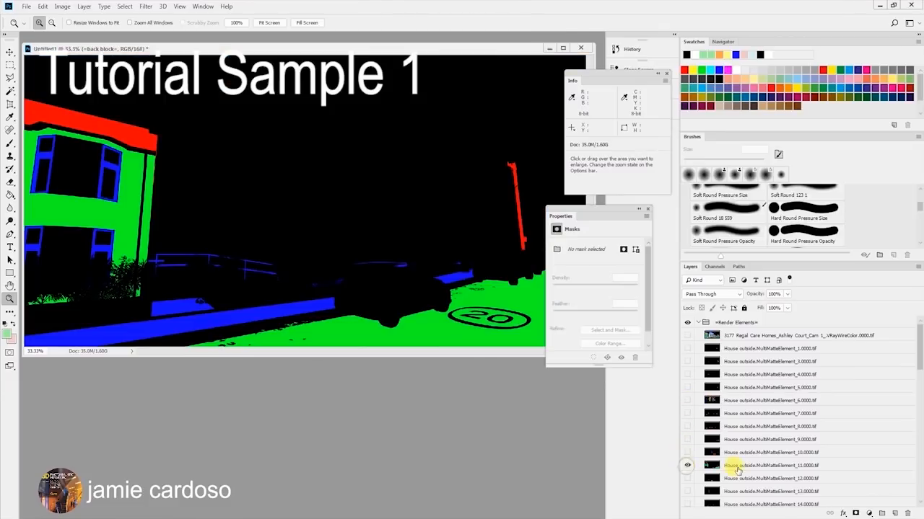
click(743, 466)
click(715, 267)
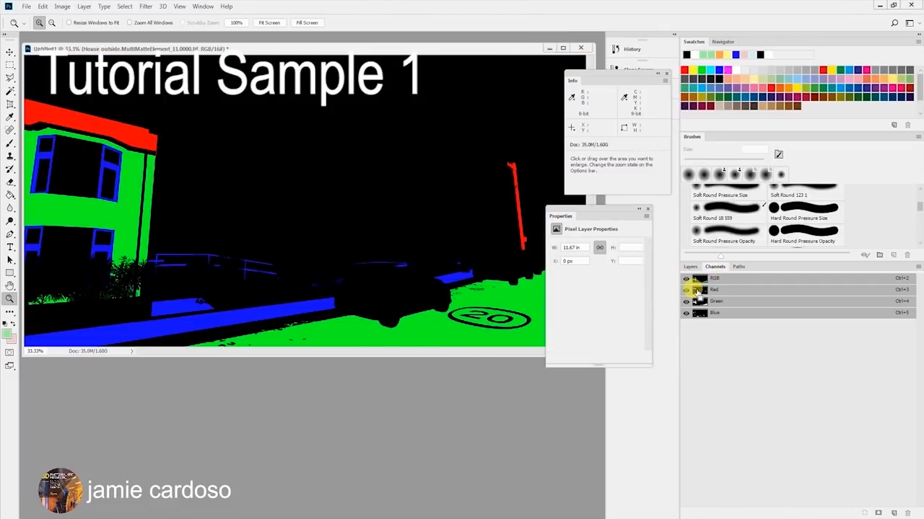
ctrl+click(703, 303)
click(691, 267)
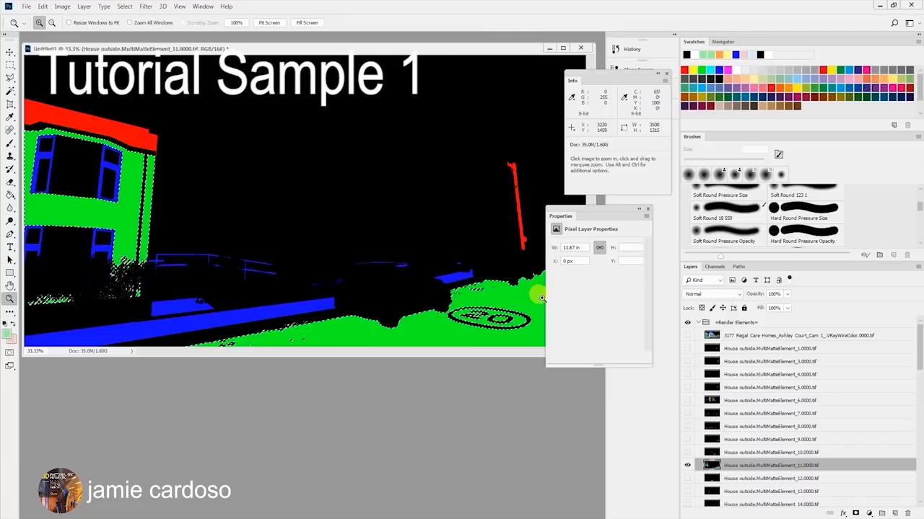
click(686, 466)
- Create a group above =back block= masked by the selection and name it =Facade & road=
drag(919, 362, 918, 492)
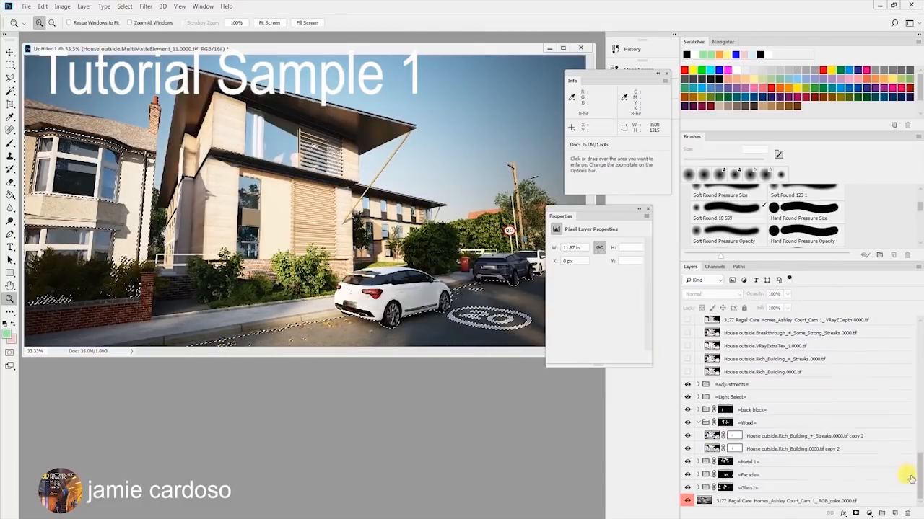
click(698, 423)
click(763, 437)
click(881, 513)
click(856, 513)
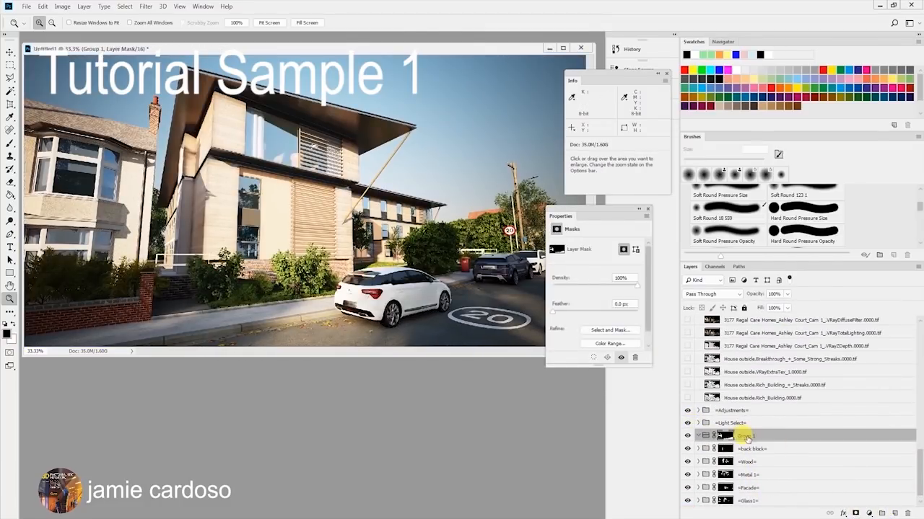
double_click(747, 436)
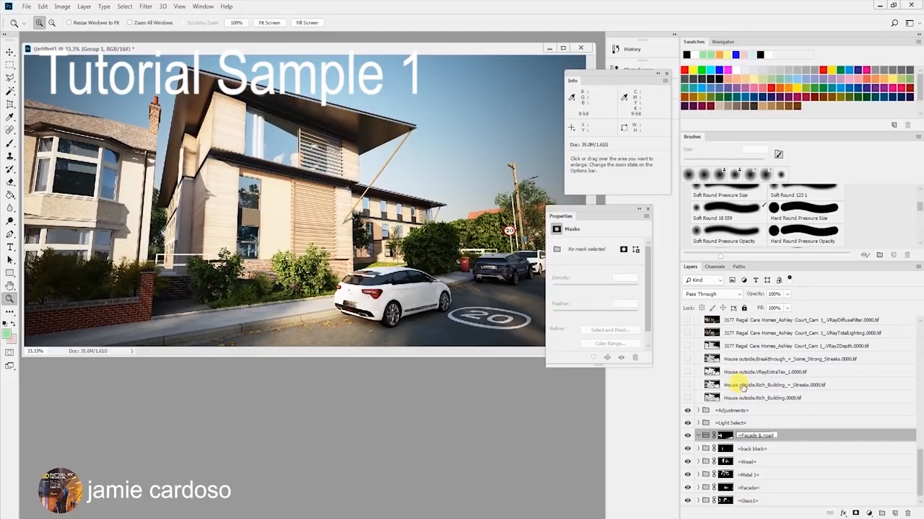
text(=Facade & road=)
key(Return)
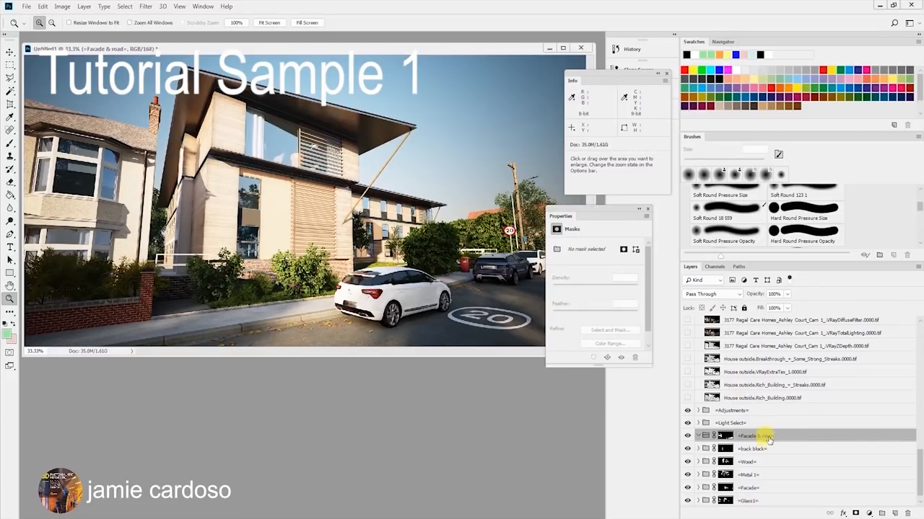
- Duplicate the Rich_Building copy 3 and Rich_Building_+_Streaks copy 3 layers from =back block= into the =Facade & road= group
click(698, 449)
click(774, 463)
shift+click(774, 475)
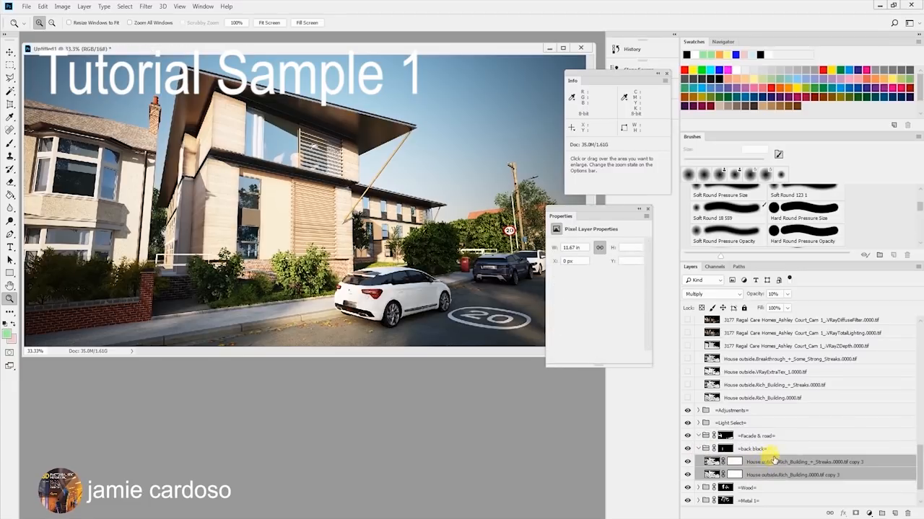
drag(767, 462, 751, 438)
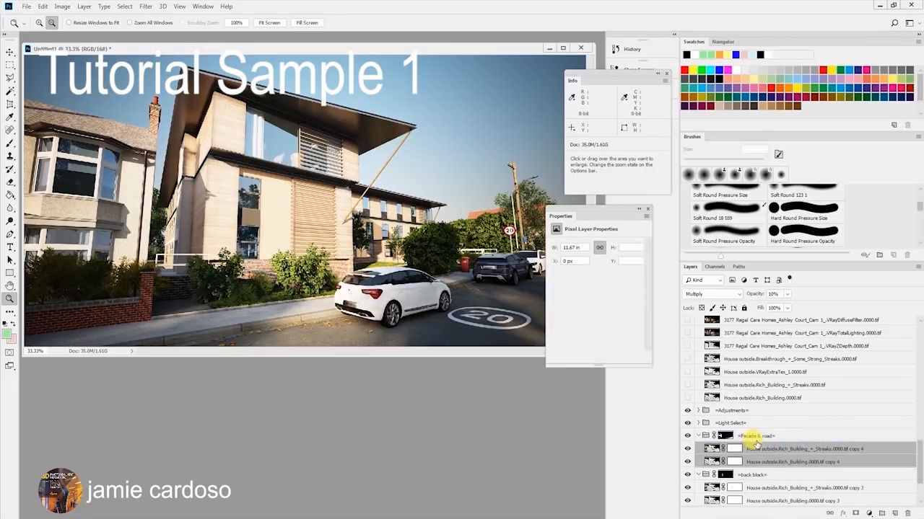
- Delete the masks on both duplicated layers in =Facade & road= and add new blank white masks
right_click(734, 448)
click(765, 372)
right_click(737, 461)
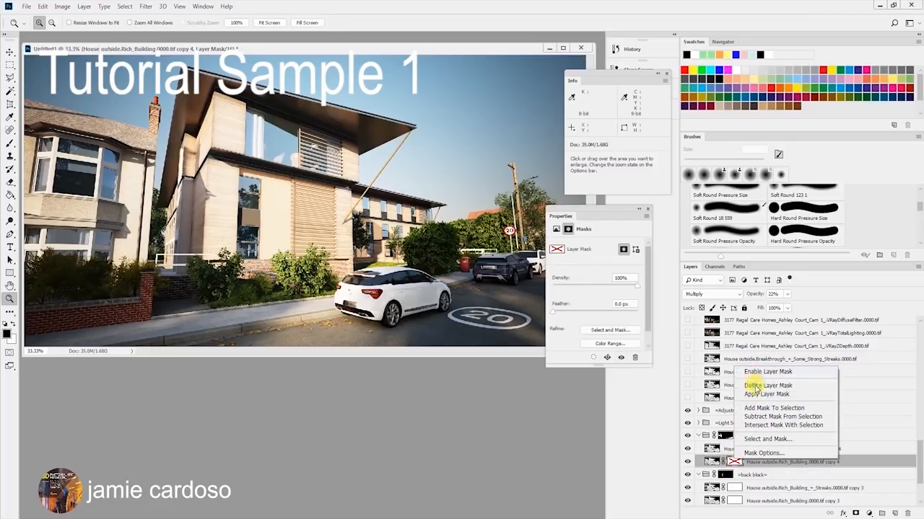
click(754, 384)
click(855, 513)
click(786, 450)
click(856, 513)
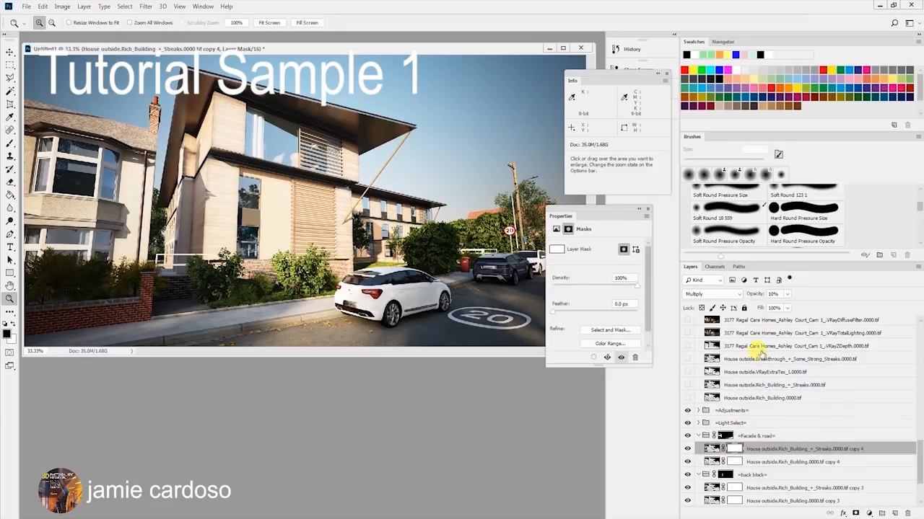
- Set the opacity of Rich_Building_+_Streaks copy 4 to 28% and of Rich_Building copy 4 to 26%
click(787, 296)
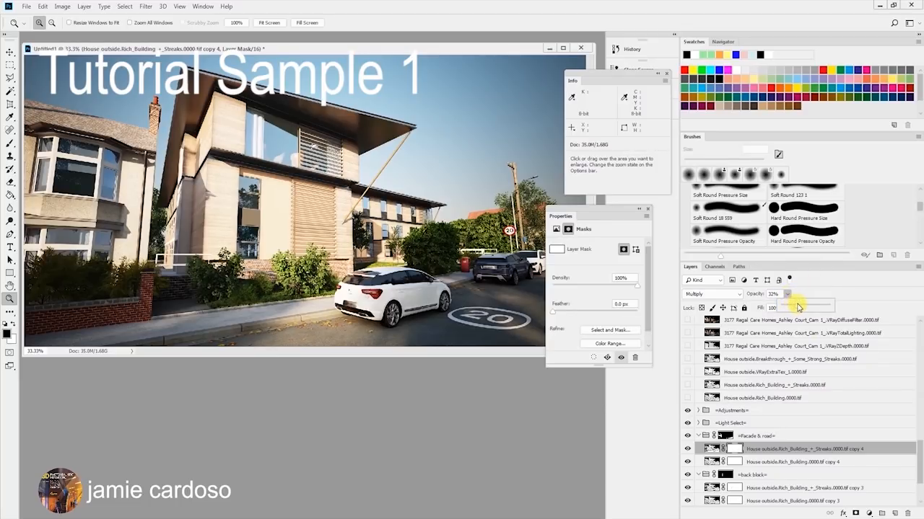
drag(794, 307, 795, 307)
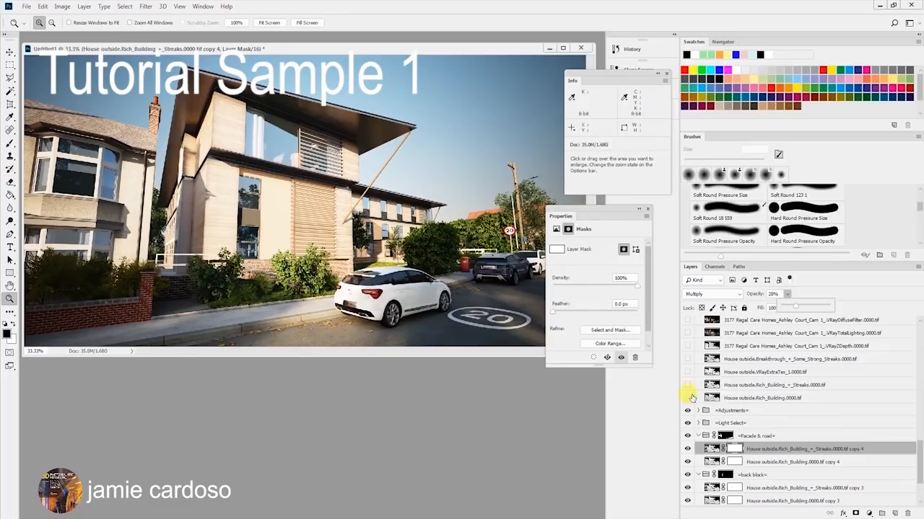
click(801, 464)
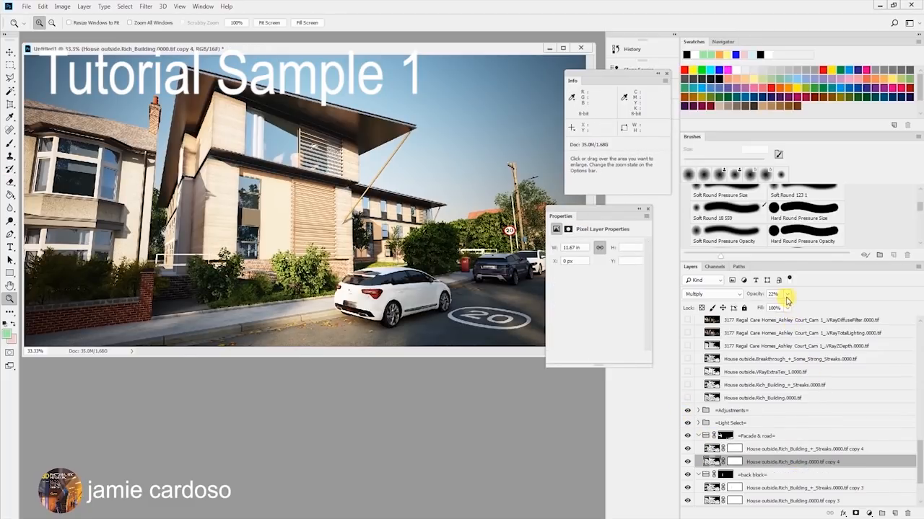
click(787, 294)
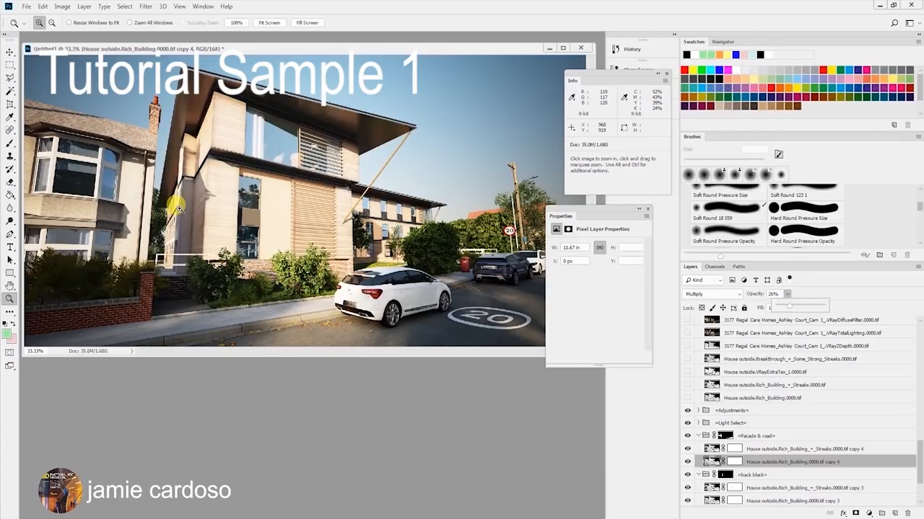
- Compare the facade with the Rich_Building copy 4 and Rich_Building_+_Streaks copy 4 layers each hidden and shown
click(121, 195)
click(139, 227)
click(91, 243)
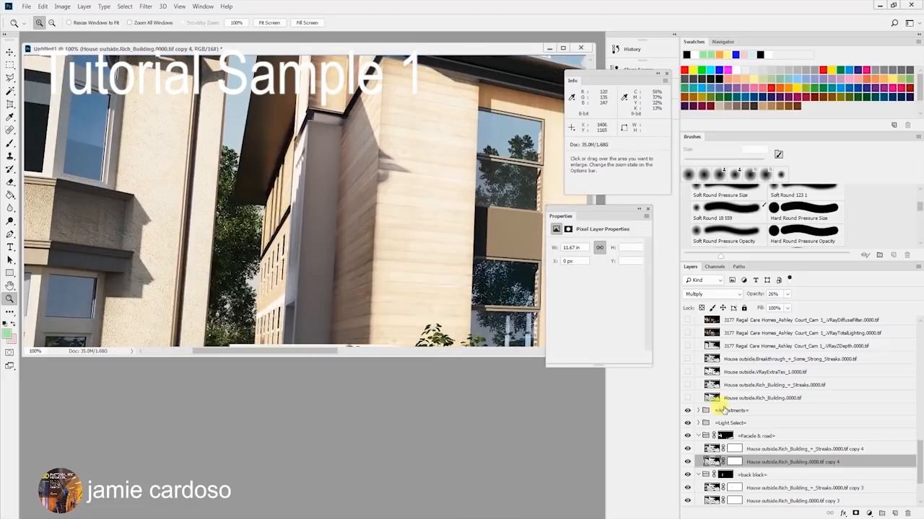
click(686, 462)
click(686, 462)
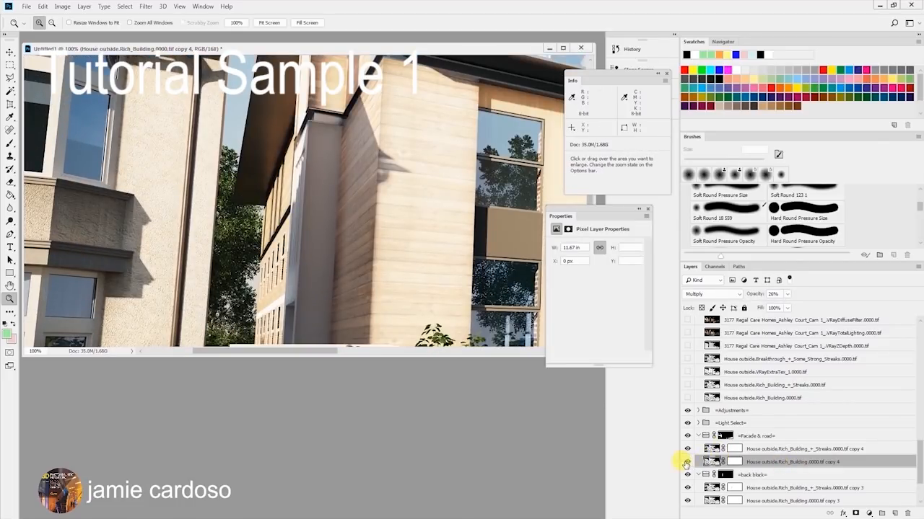
click(732, 449)
click(686, 448)
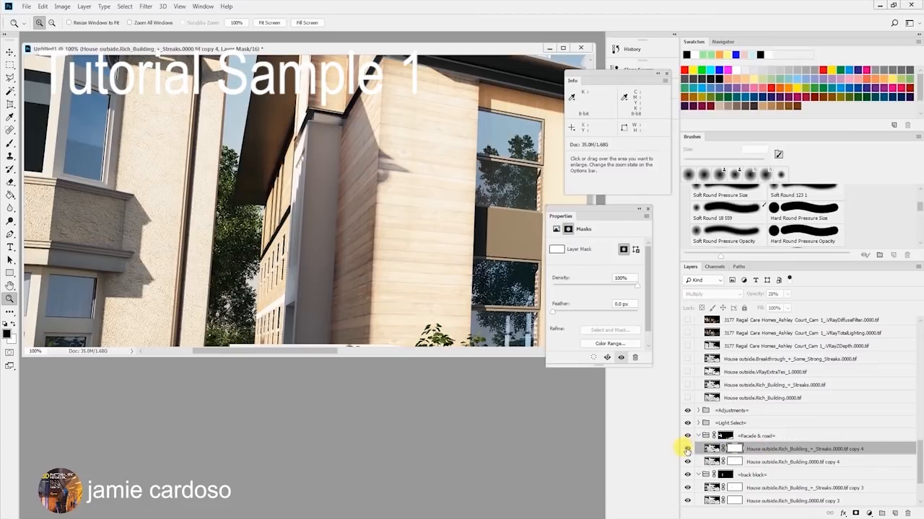
click(686, 449)
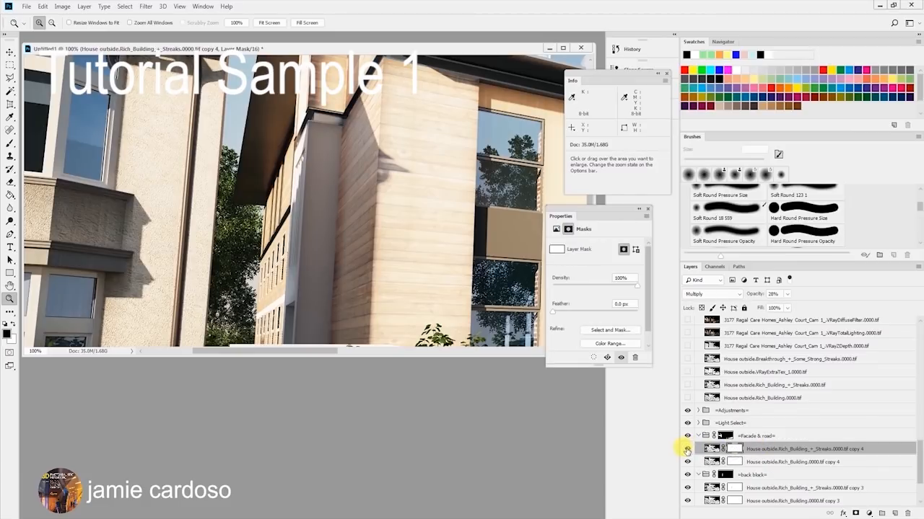
click(733, 462)
click(10, 144)
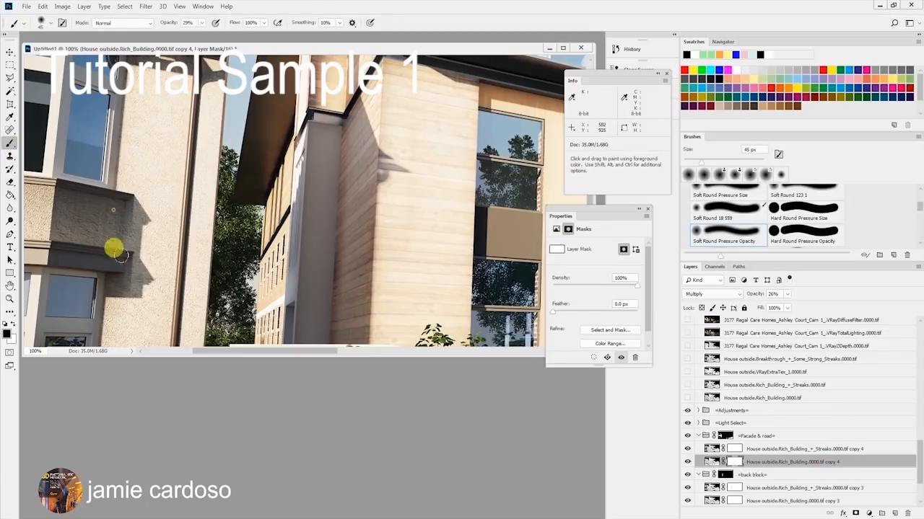
key(z)
alt+click(223, 271)
alt+click(223, 271)
alt+click(223, 272)
alt+click(223, 271)
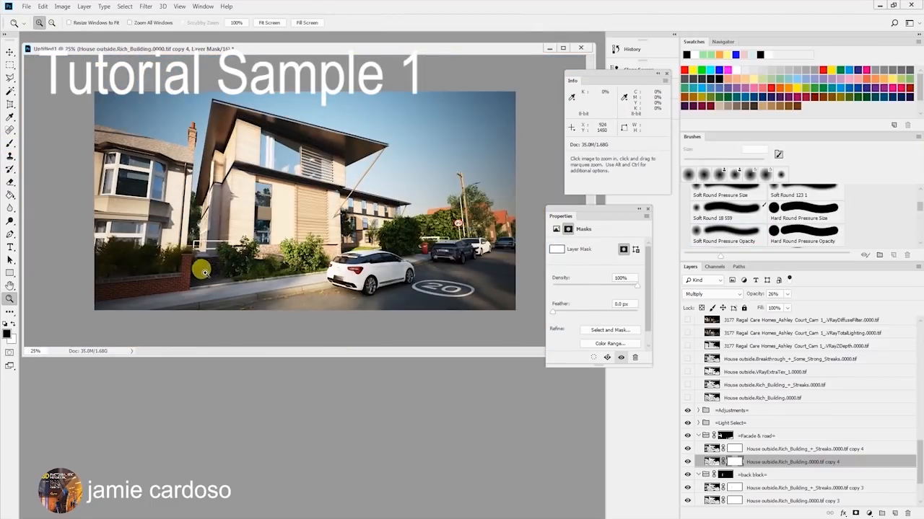
click(190, 191)
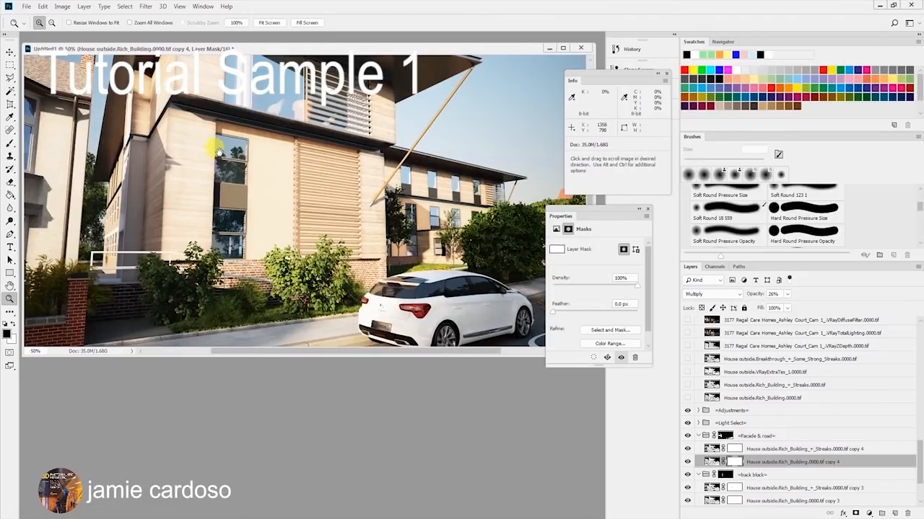
drag(216, 150, 254, 210)
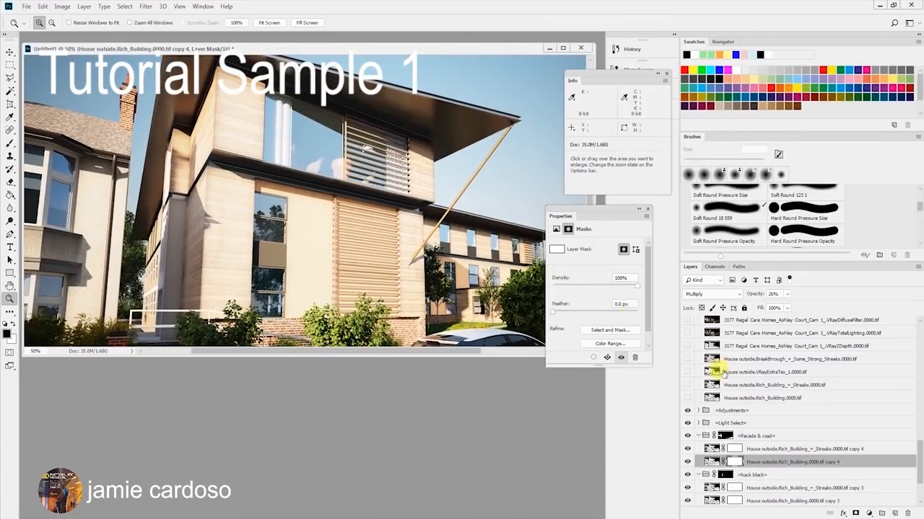
- Collapse the =Facade & road= and =back block= groups and duplicate the VRayDiffuseFilter layer into =Wood=, below Rich_Building copy 2
scroll(755, 438, down, 3)
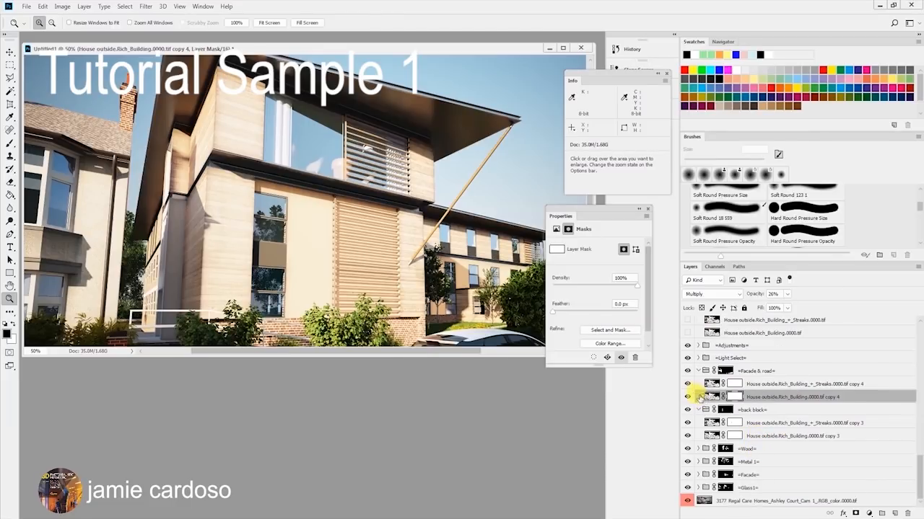
click(698, 371)
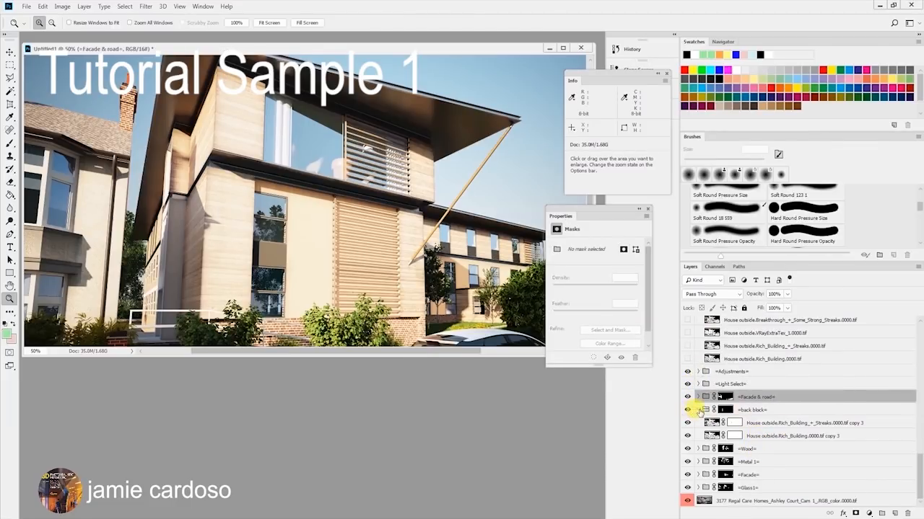
click(698, 410)
click(724, 448)
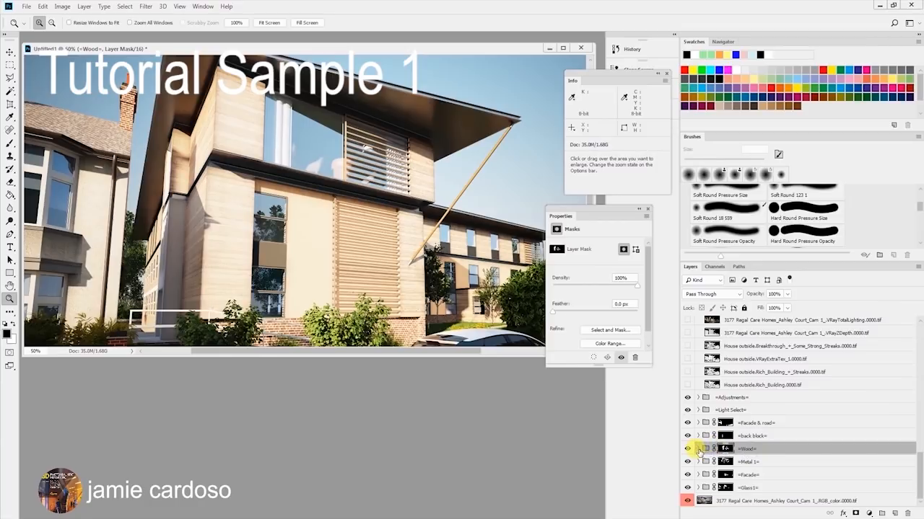
click(697, 449)
scroll(812, 404, up, 4)
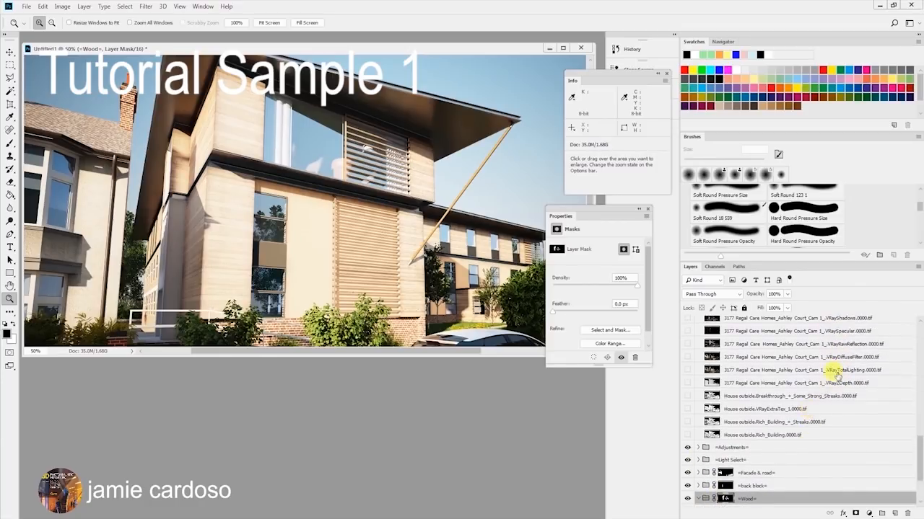
click(856, 358)
drag(857, 358, 767, 486)
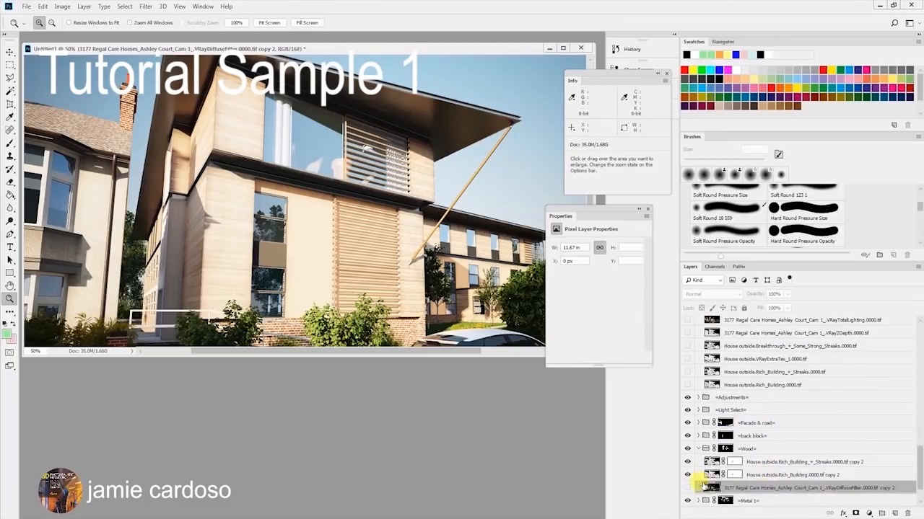
- Show the VRayDiffuseFilter copy 2 layer in =Wood= and set its opacity to 26%
click(786, 295)
drag(763, 309, 753, 309)
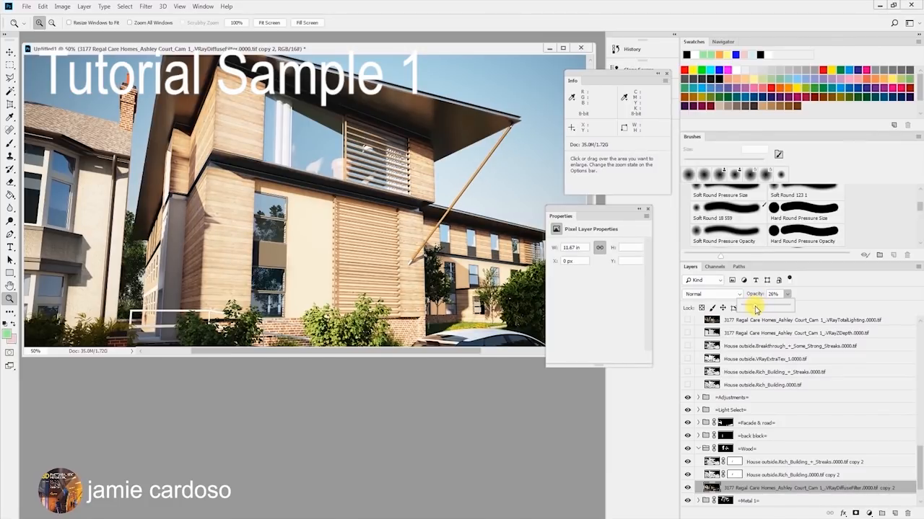
- In the =Wood= group, set the opacity of Rich_Building_+_Streaks copy 2 to 40% and of Rich_Building copy 2 to 49%
click(228, 243)
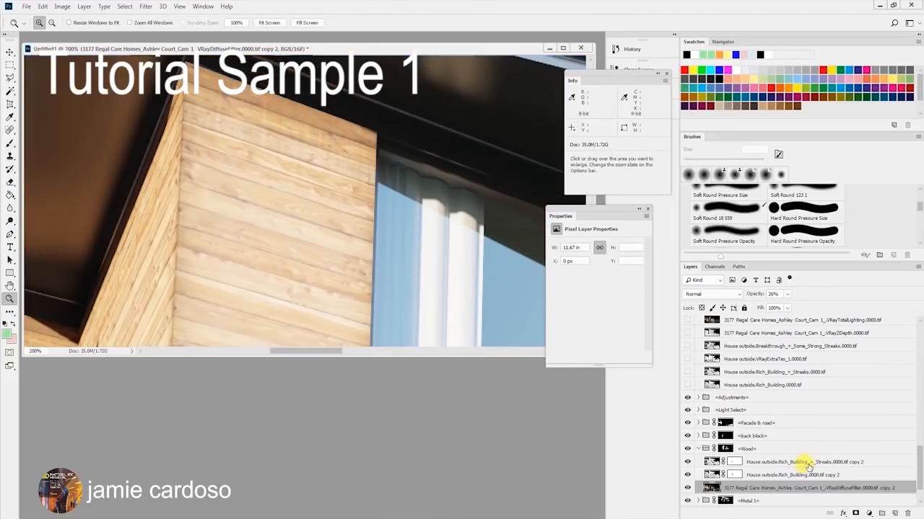
click(808, 463)
click(788, 294)
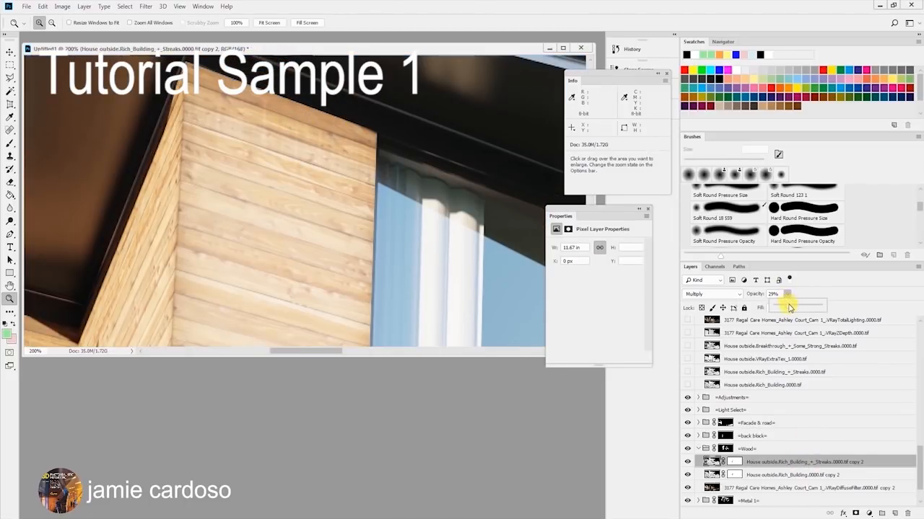
drag(790, 307, 794, 306)
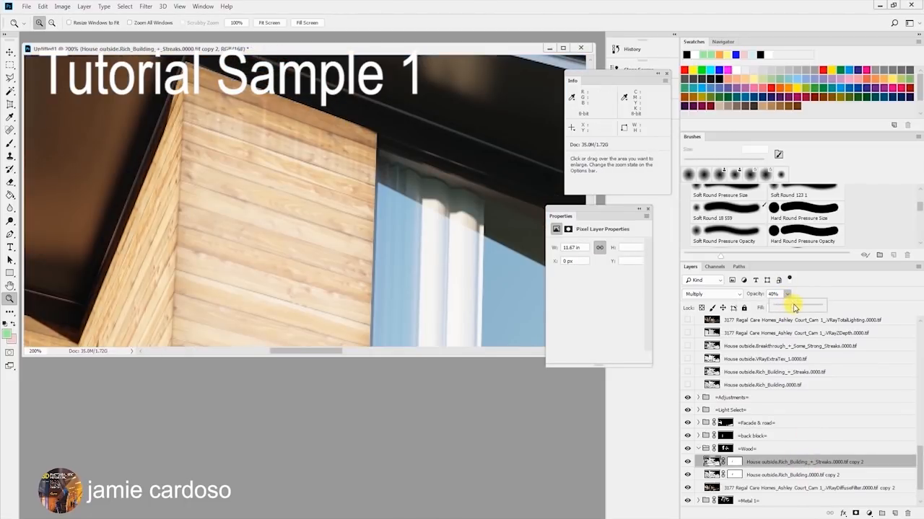
click(799, 476)
click(788, 295)
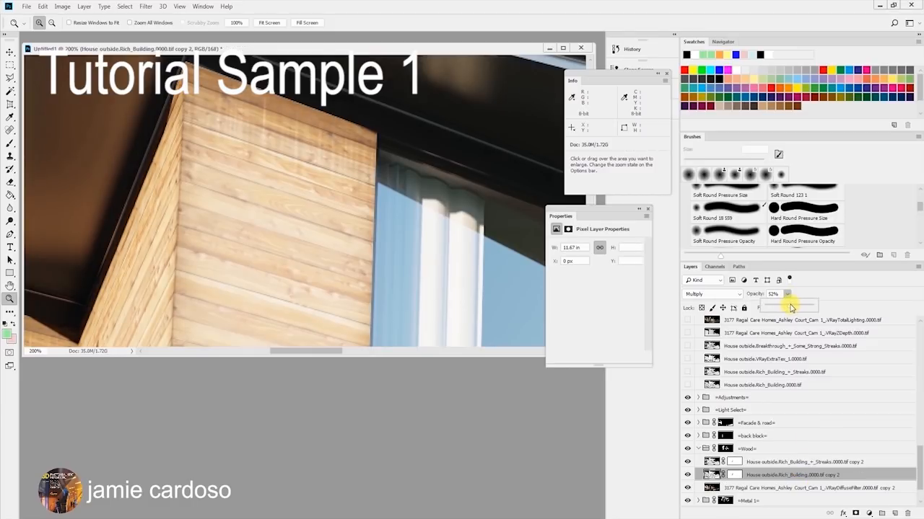
scroll(335, 234, down, 6)
scroll(261, 214, up, 2)
scroll(221, 215, down, 2)
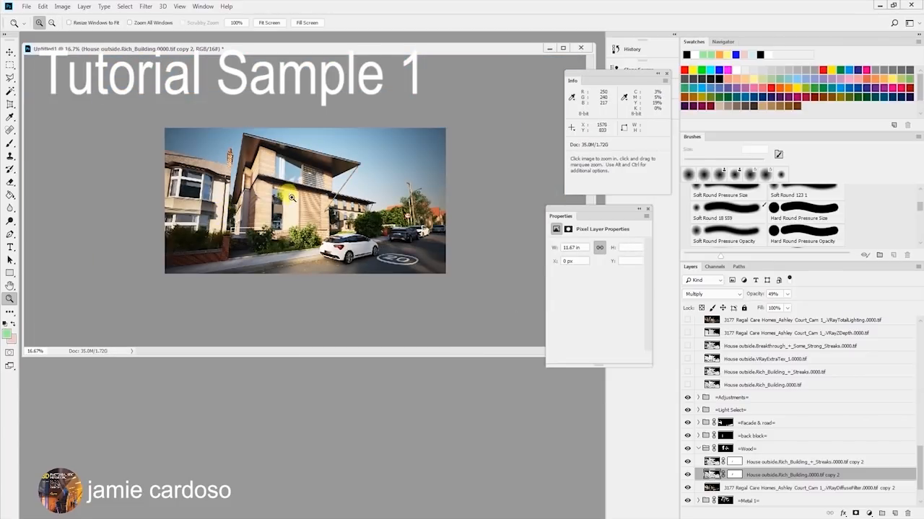
- Set the opacity of the VRayDiffuseFilter copy 2 layer in =Wood= to 15%
click(767, 490)
click(788, 295)
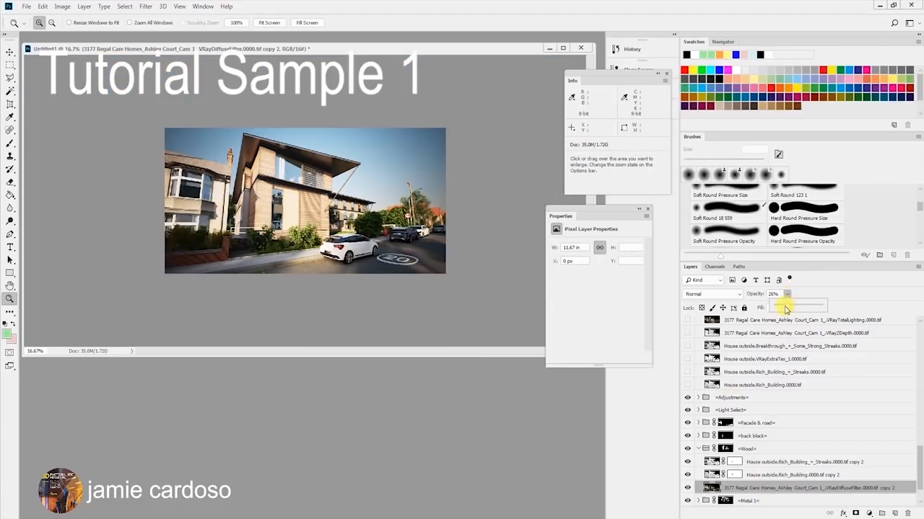
scroll(288, 233, up, 2)
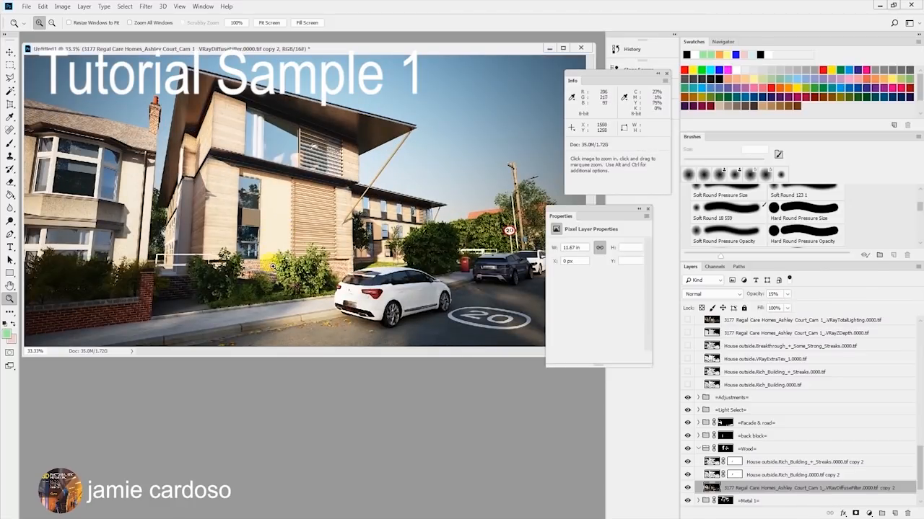
- Examine the shrubs, pavement and car in front of the building up close and in the full view
click(277, 267)
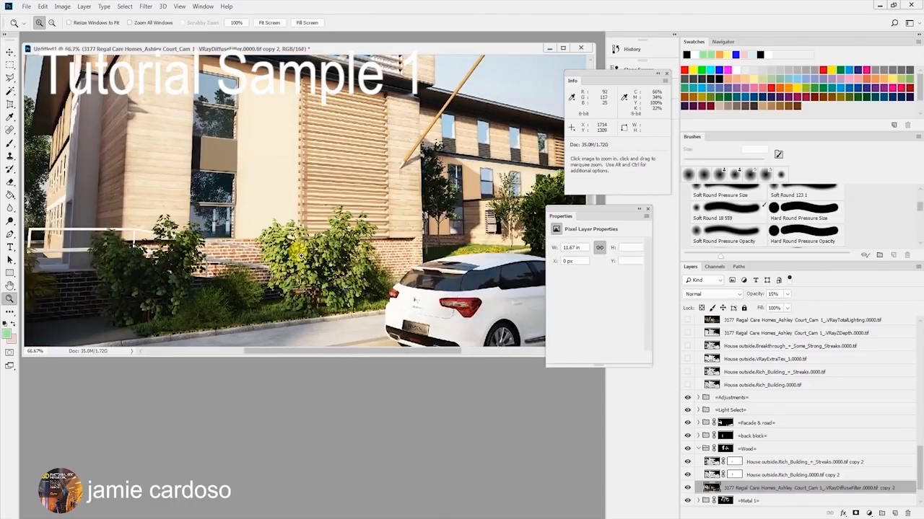
key(space)
drag(367, 288, 320, 218)
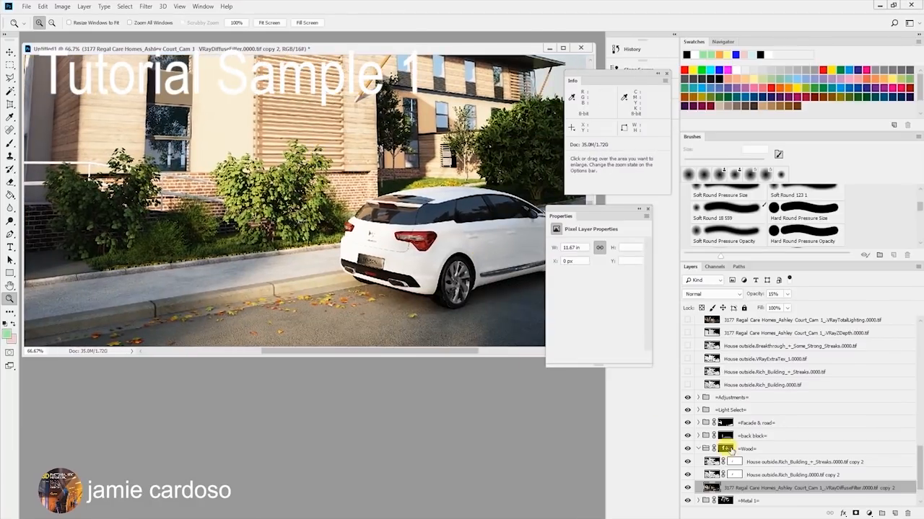
alt+click(308, 243)
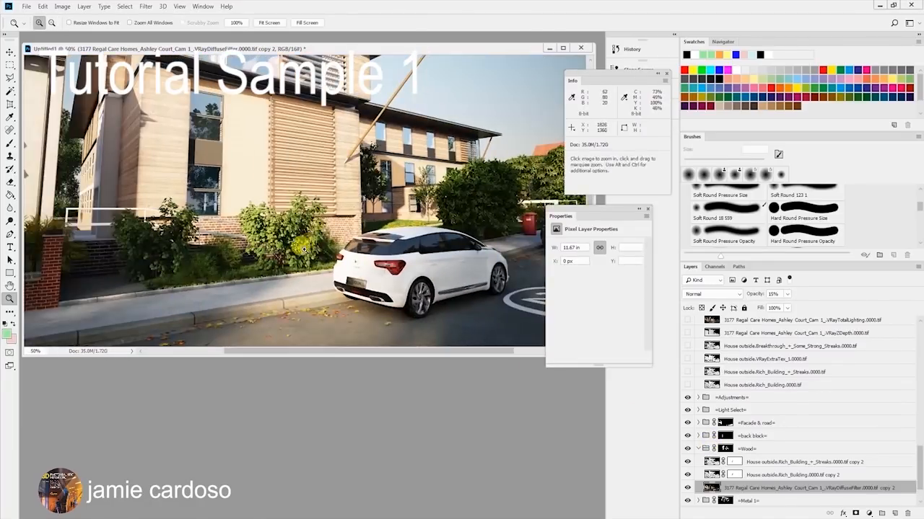
click(274, 250)
click(274, 250)
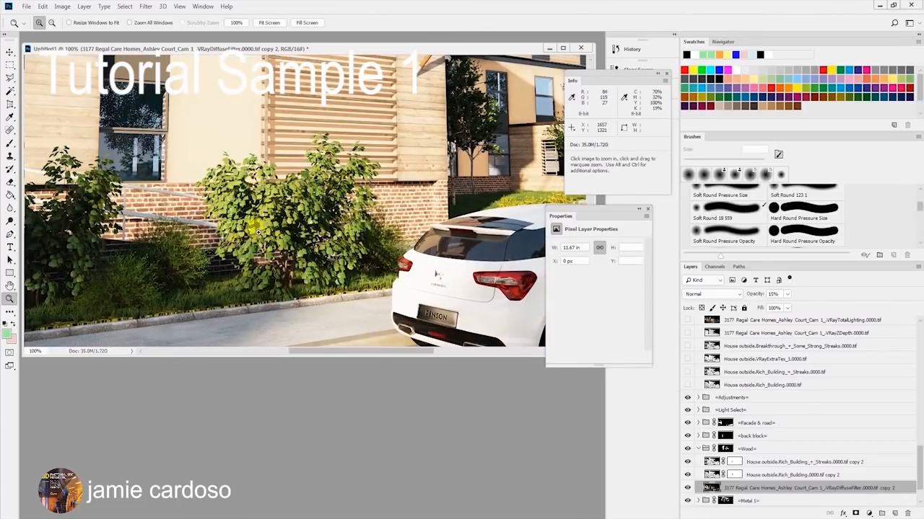
alt+click(251, 231)
alt+click(252, 231)
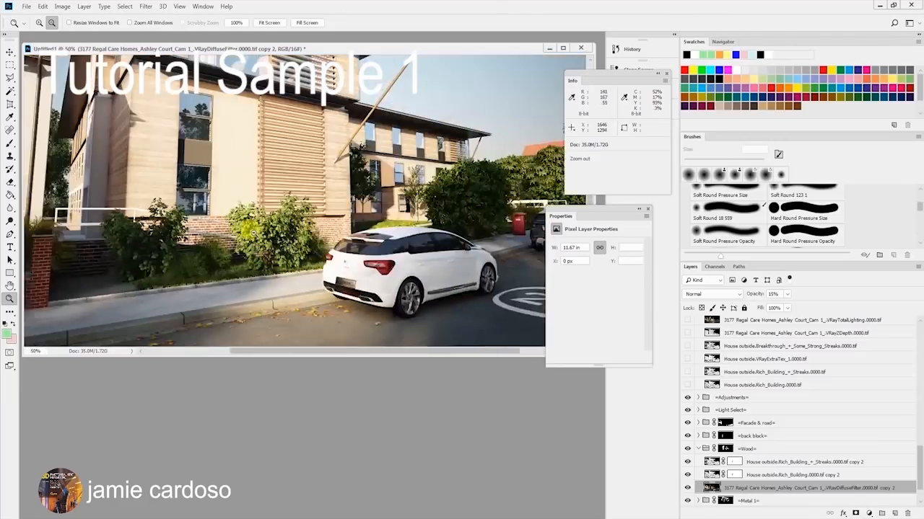
alt+click(252, 232)
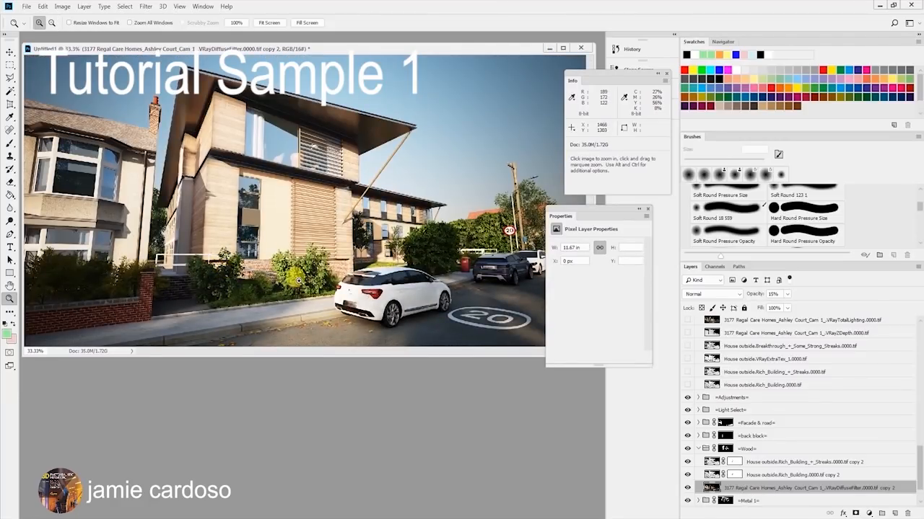
- Load the red channel of the MultiMatteElement_8 layer as a selection of the front shrubs and hide the layer again
scroll(831, 380, up, 3)
scroll(831, 381, up, 8)
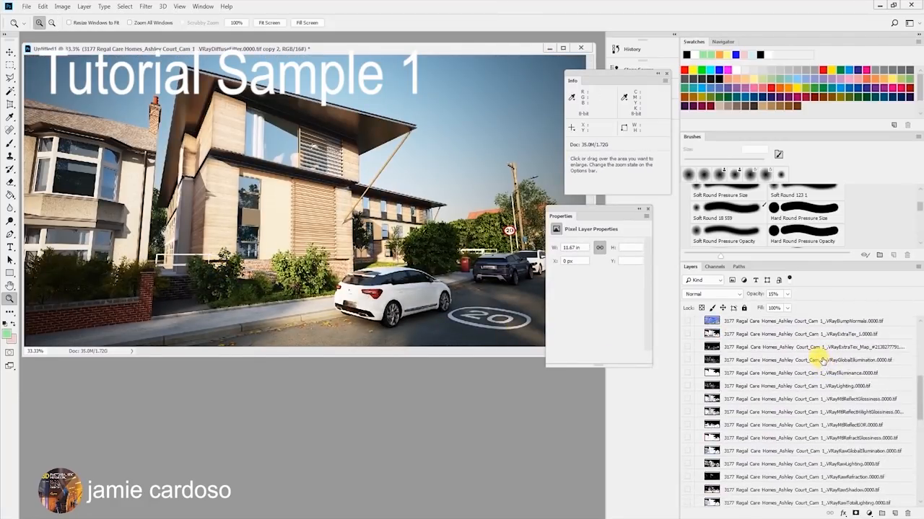
scroll(796, 345, up, 2)
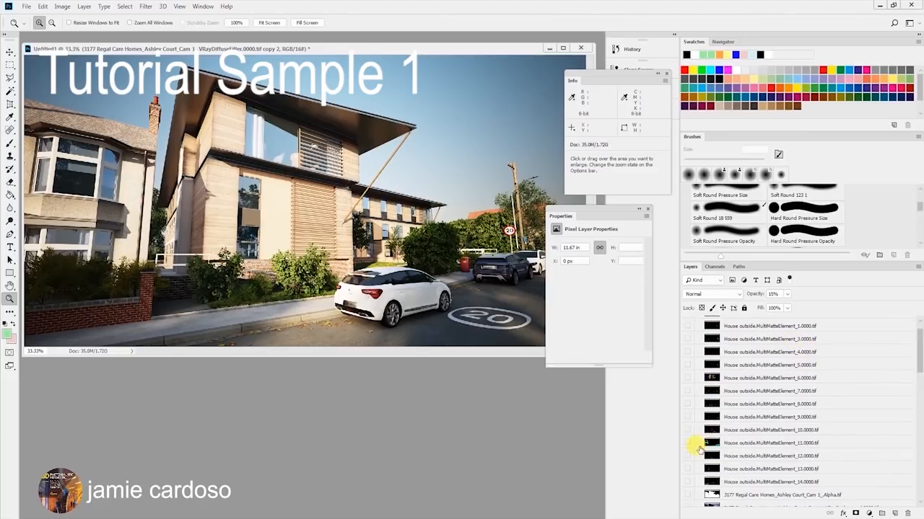
click(687, 404)
click(738, 404)
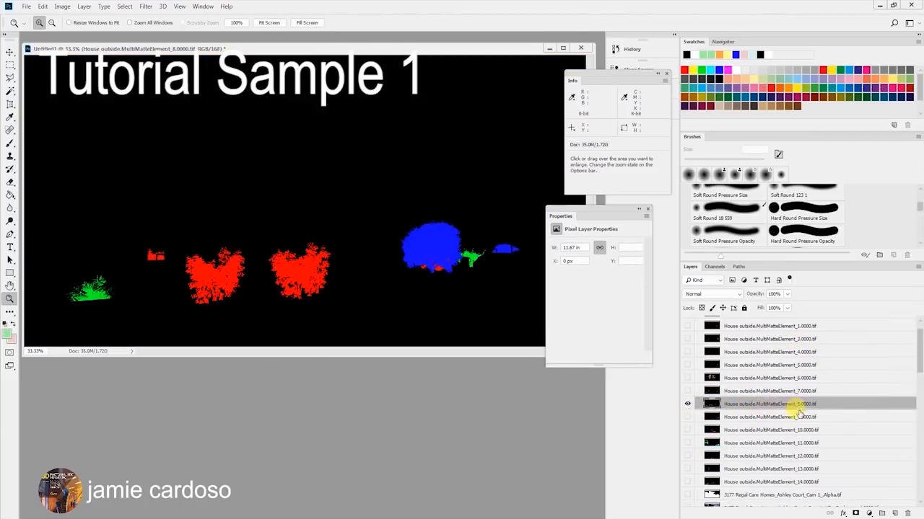
click(714, 268)
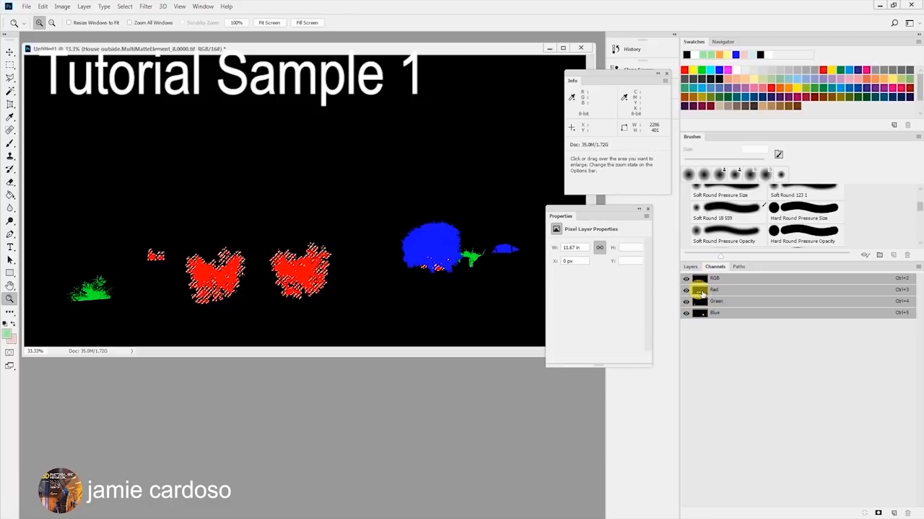
click(689, 267)
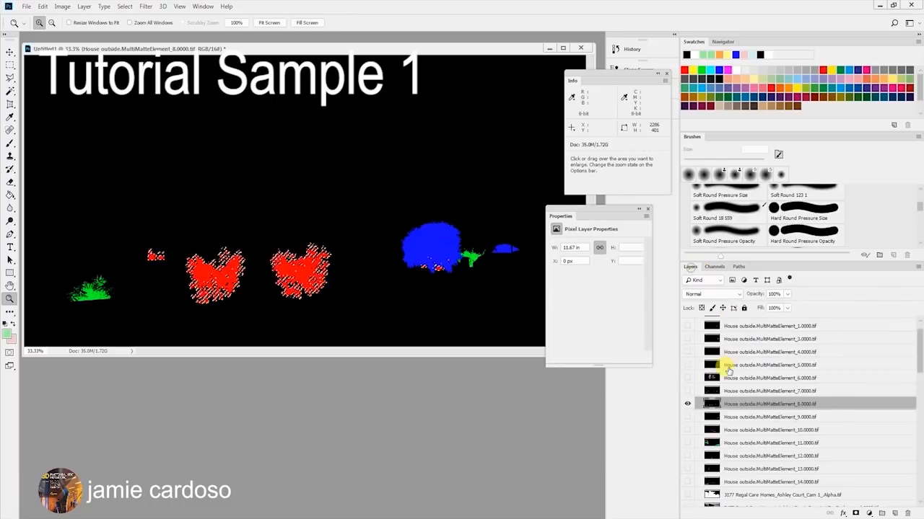
click(687, 404)
- Create a group above =Wood= masked by the shrub selection and name it =Plant=
scroll(918, 409, down, 5)
scroll(918, 409, down, 5)
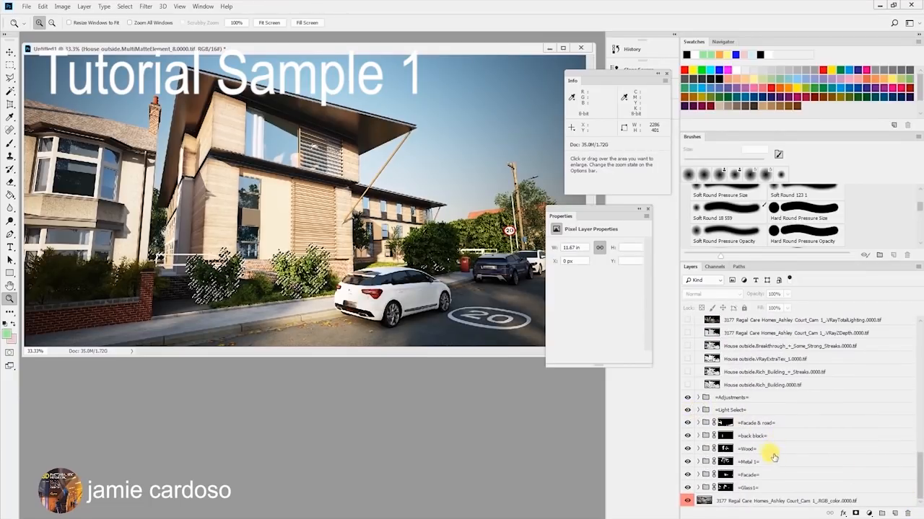
click(775, 449)
click(881, 513)
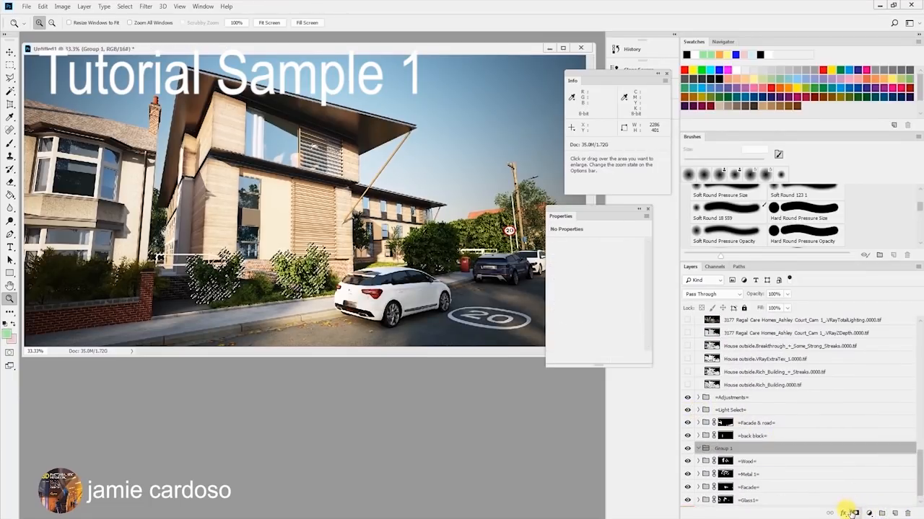
click(855, 513)
double_click(743, 448)
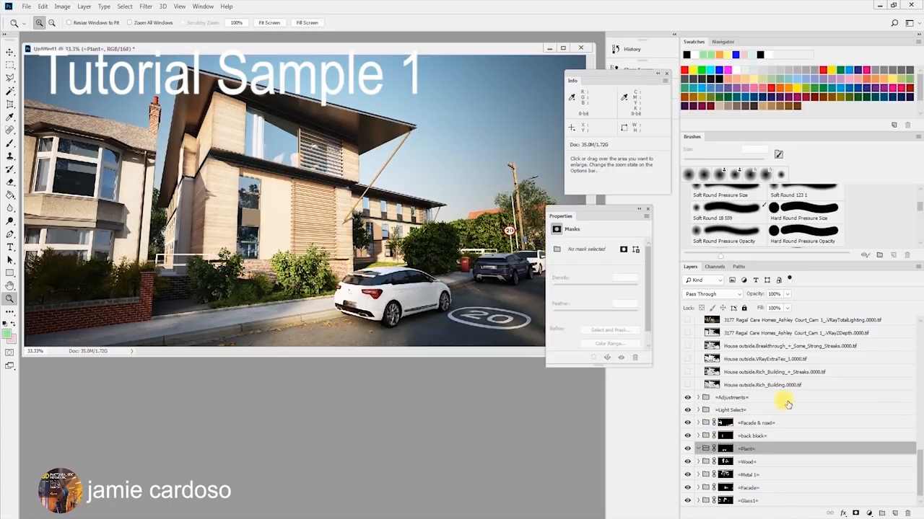
- Copy the VRaySpecular layer into the =Plant= group, make the copy visible and set its blend mode to Screen
scroll(839, 399, up, 1)
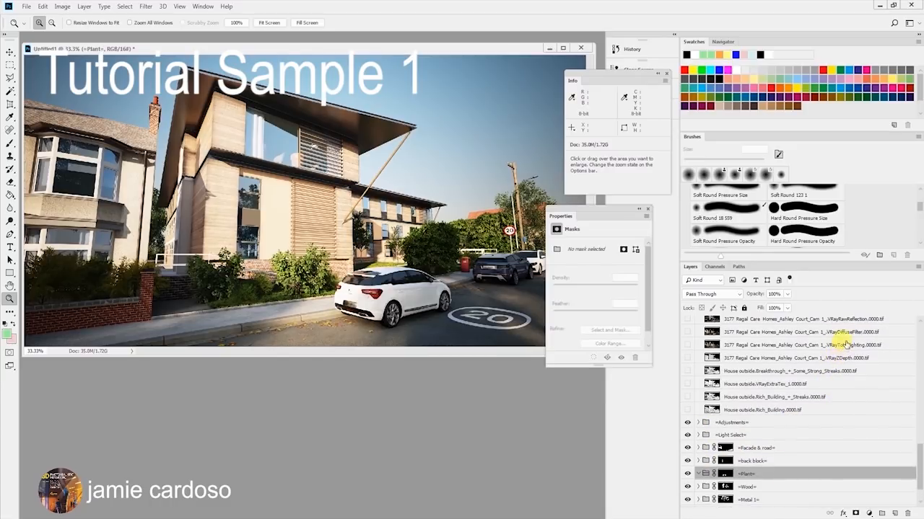
click(846, 322)
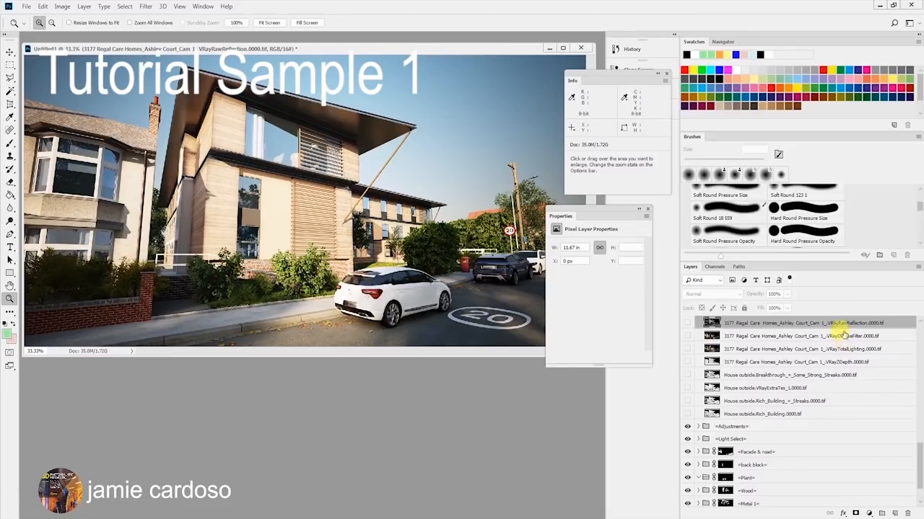
scroll(840, 375, up, 1)
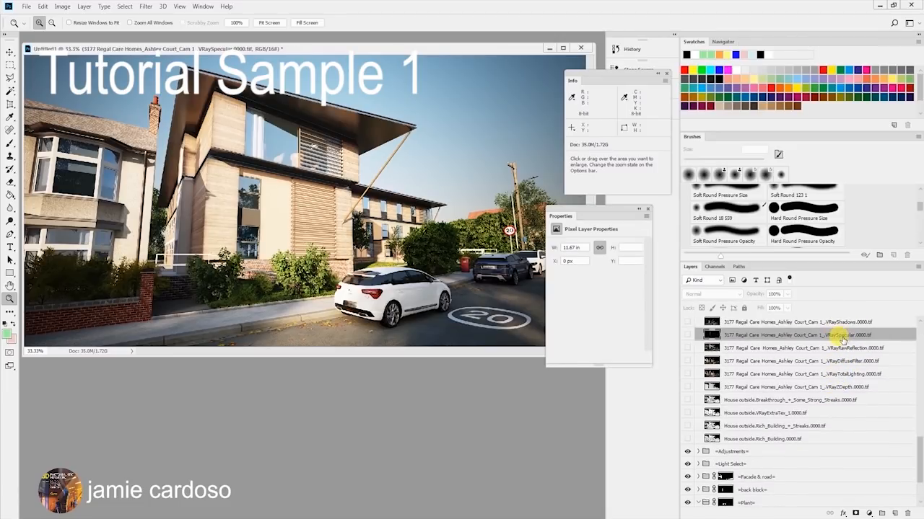
drag(843, 340, 764, 500)
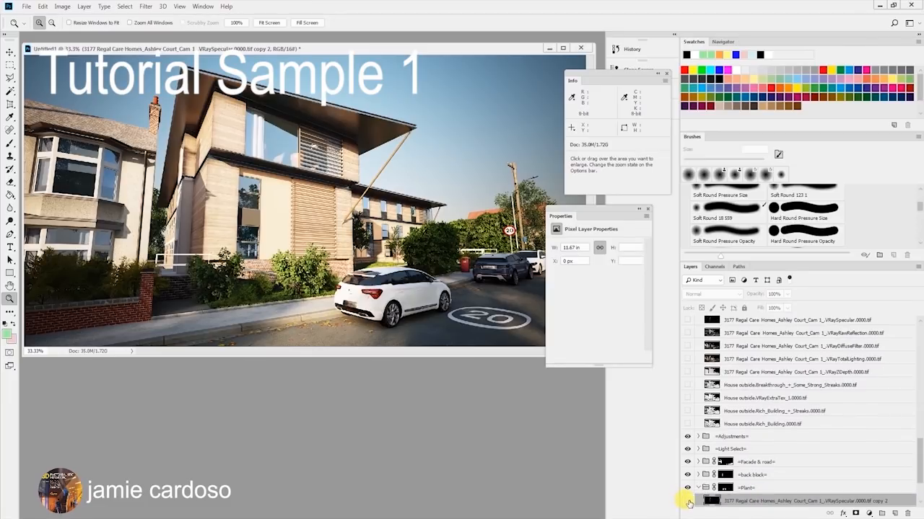
click(688, 501)
click(709, 295)
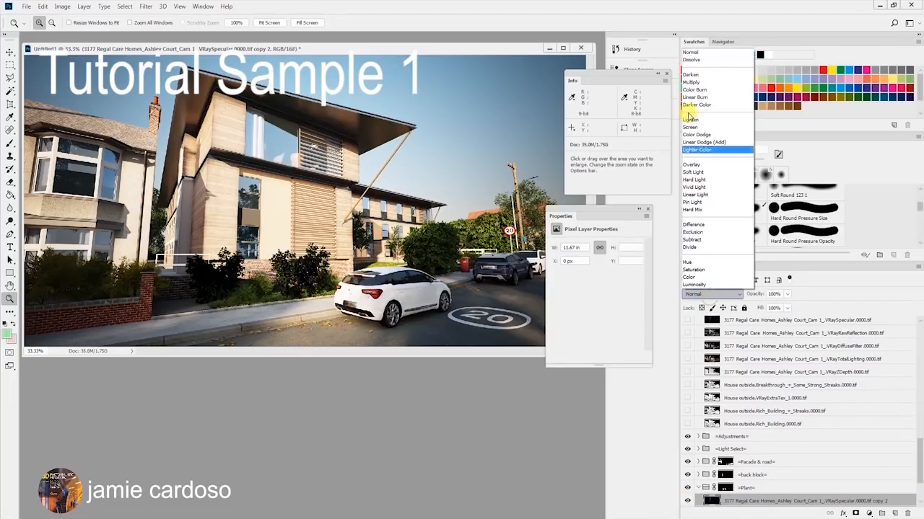
click(693, 131)
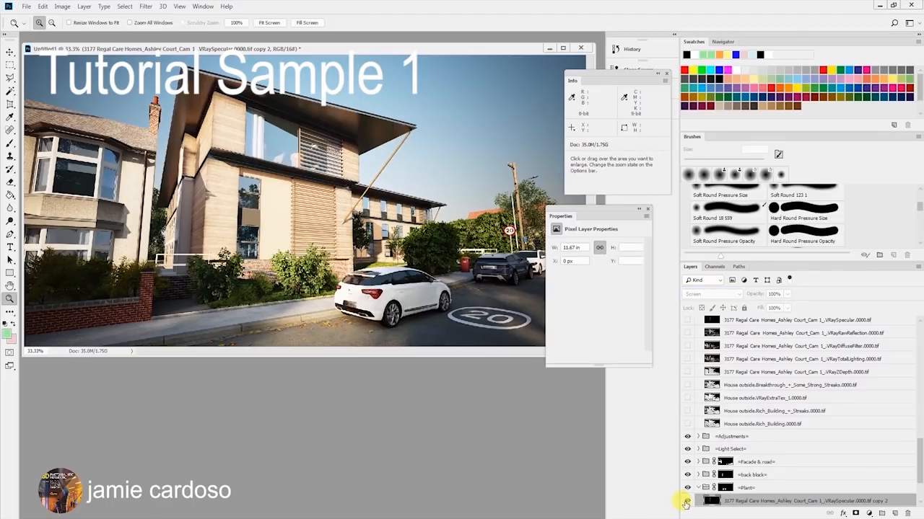
- Add a Hue/Saturation adjustment above the specular copy in =Plant= and set its saturation to -24
click(276, 287)
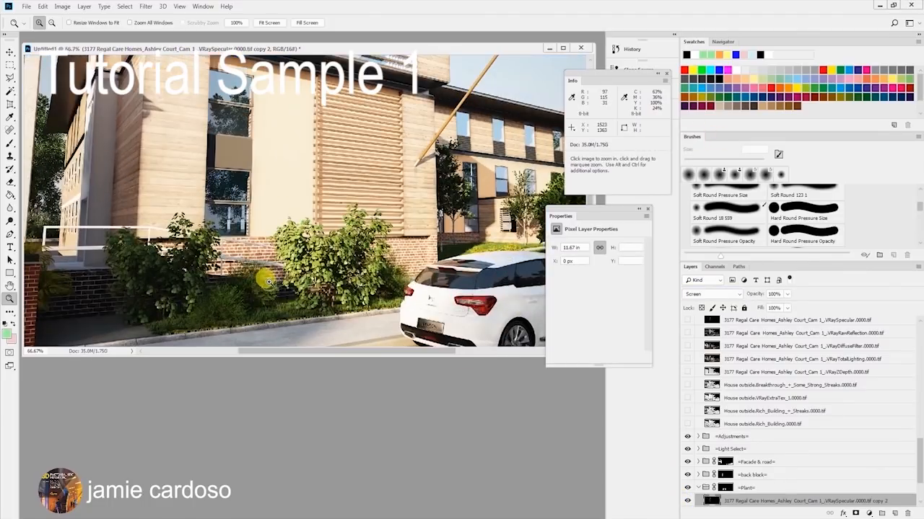
click(353, 275)
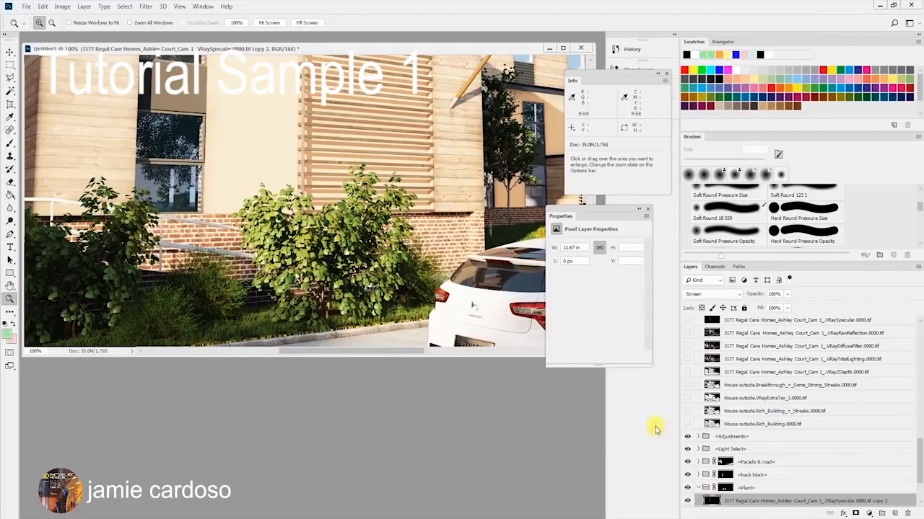
click(355, 286)
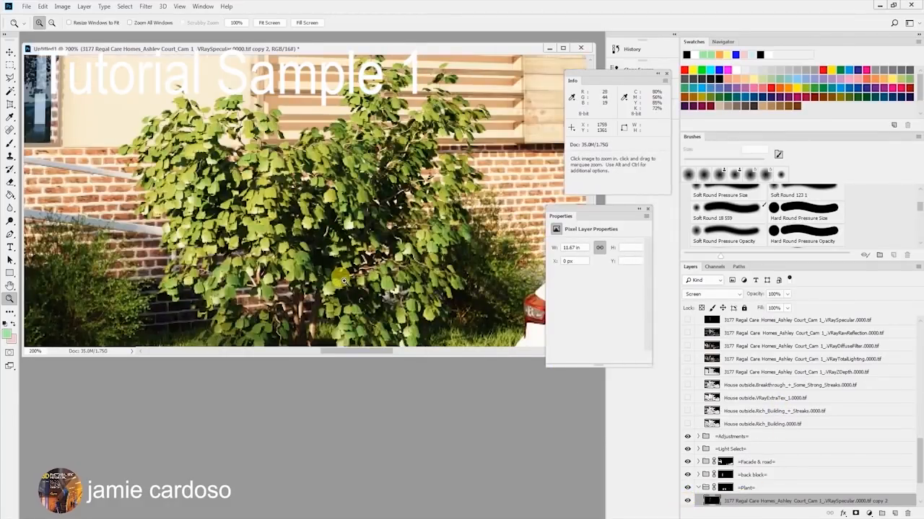
alt+click(327, 258)
alt+click(327, 258)
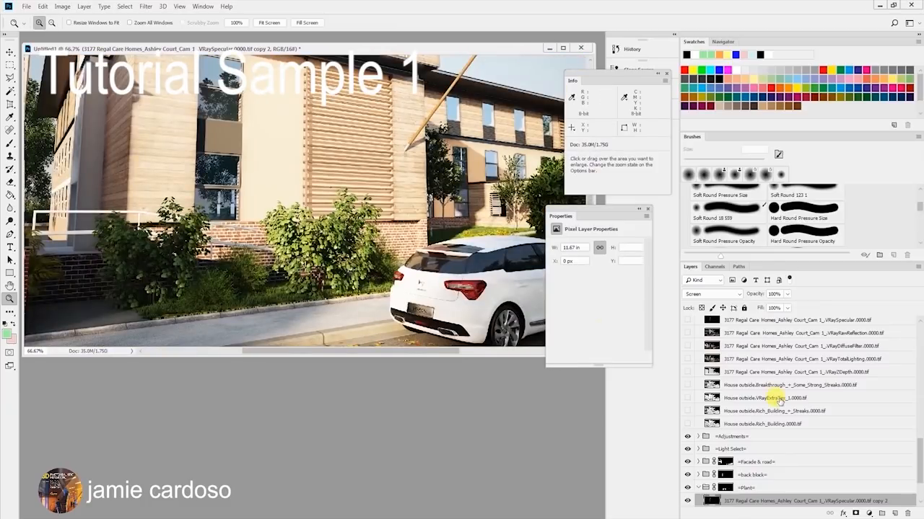
click(868, 513)
click(871, 414)
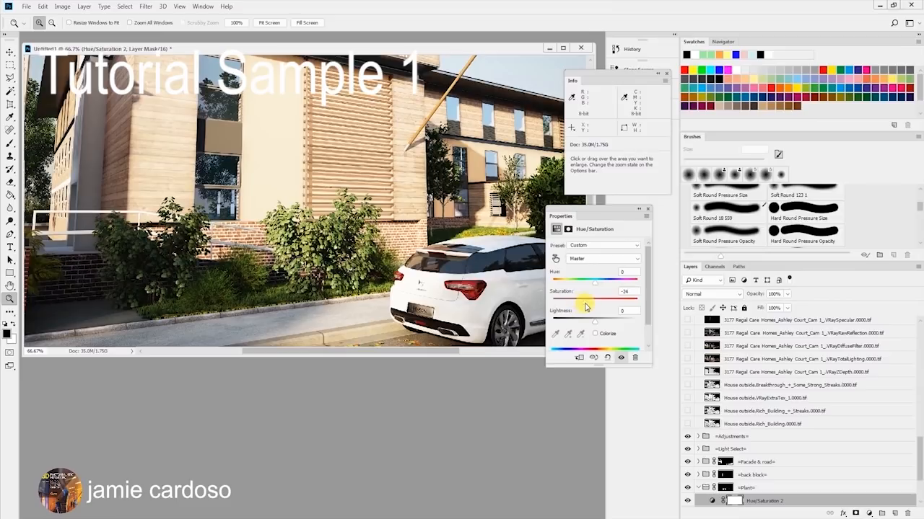
- Compare the full image with the =Facade & road= group hidden and shown
alt+click(390, 230)
alt+click(388, 230)
alt+click(388, 229)
click(721, 462)
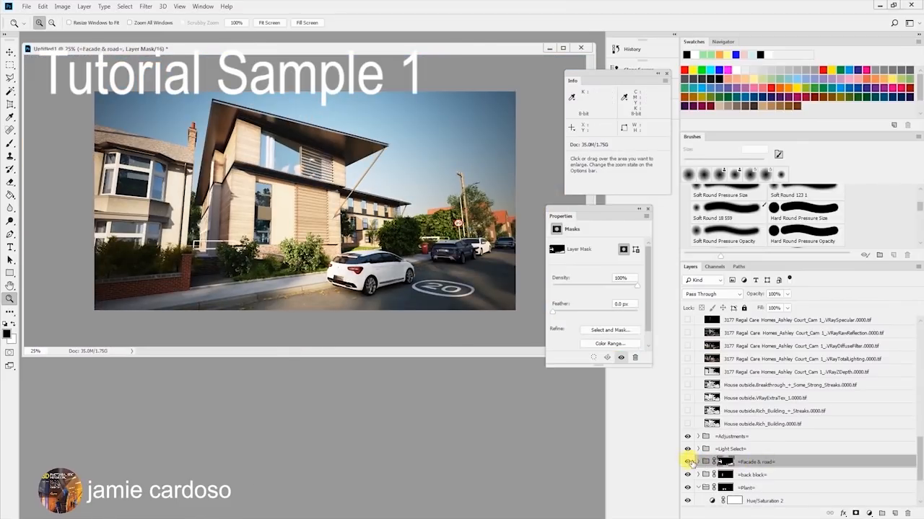
click(687, 462)
click(686, 462)
click(686, 461)
click(686, 461)
click(686, 461)
click(686, 462)
click(686, 462)
click(687, 462)
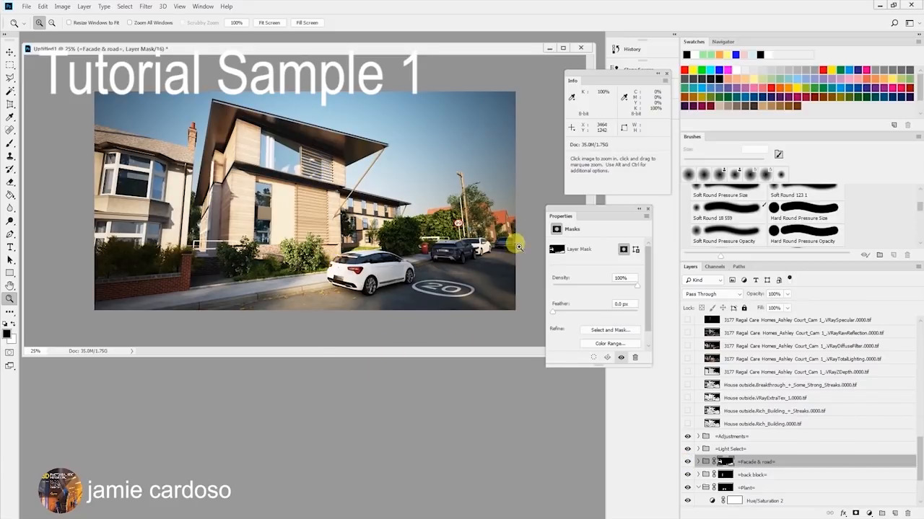
- Switch to House Outside.psd and examine its masked layer groups and the building, shrubs and car in the composite
click(473, 249)
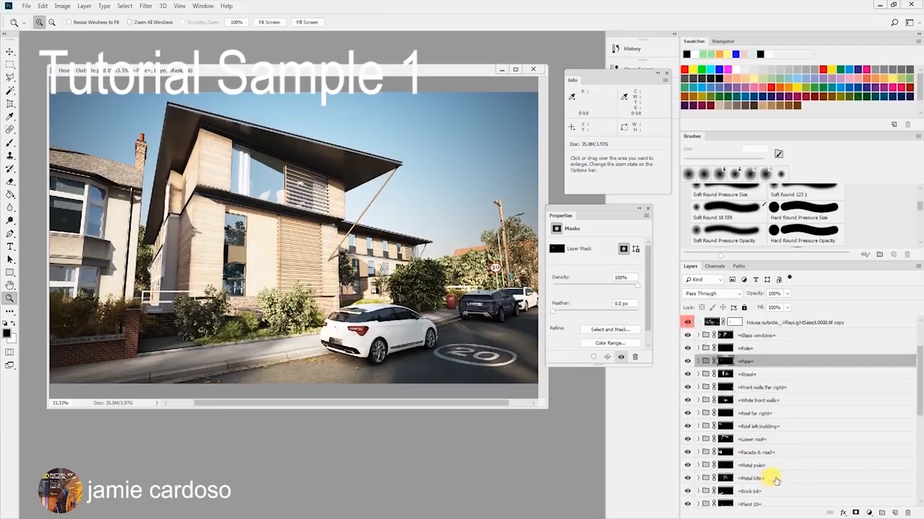
scroll(774, 480, down, 2)
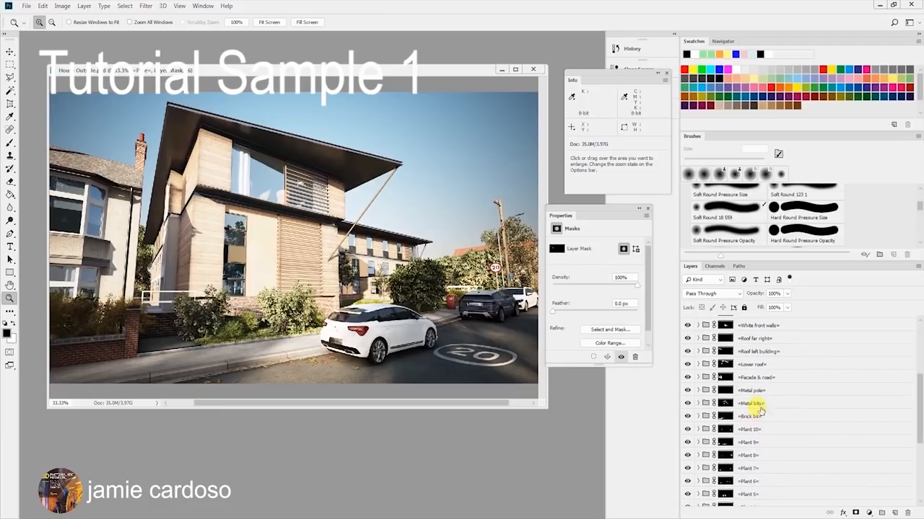
click(754, 391)
click(193, 331)
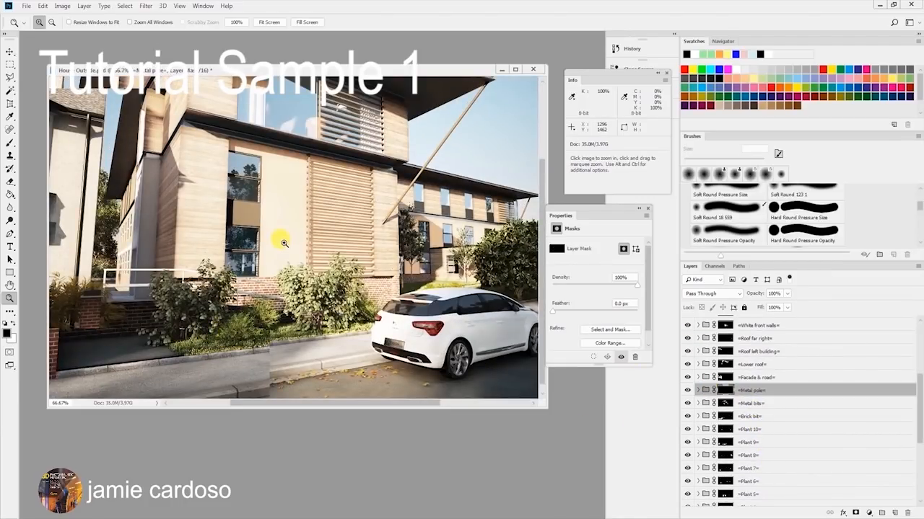
click(284, 243)
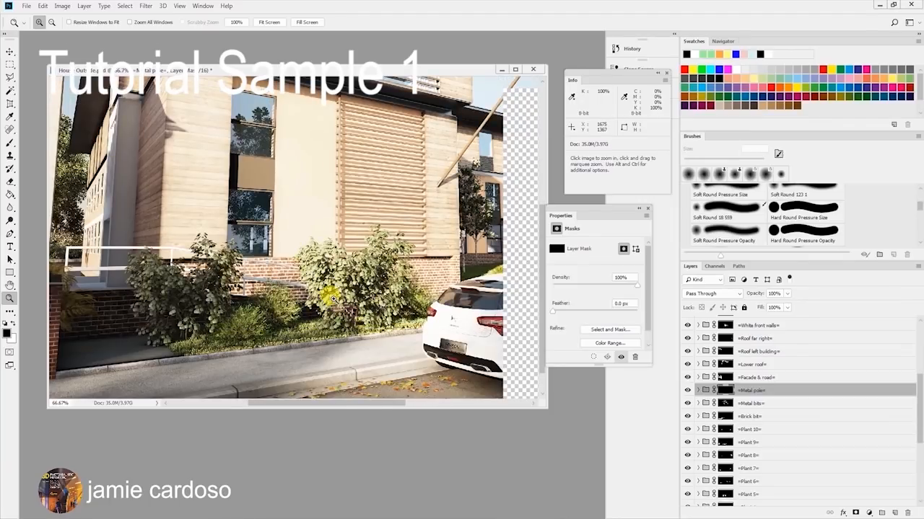
alt+click(333, 299)
alt+click(334, 299)
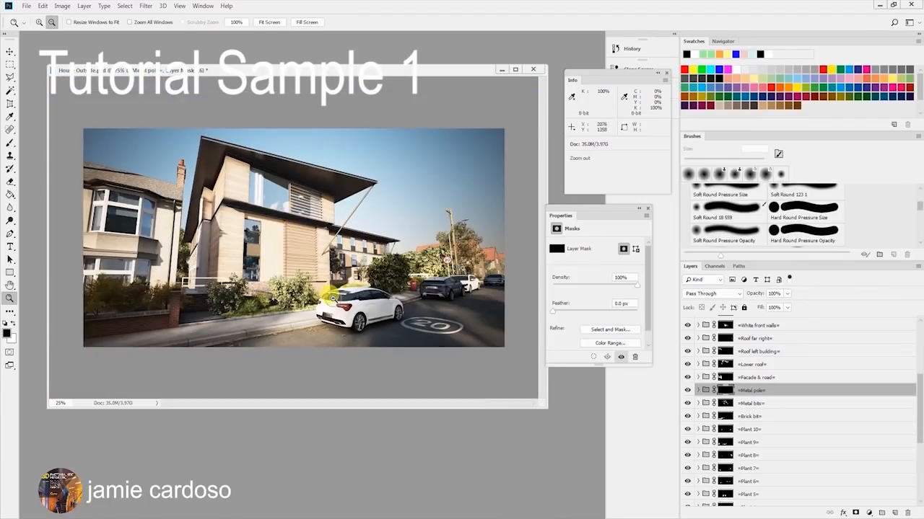
click(244, 289)
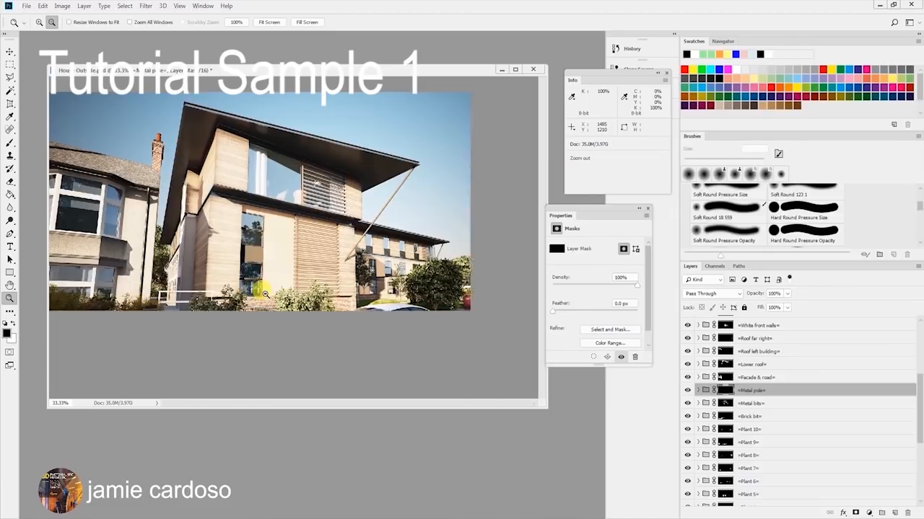
alt+click(265, 296)
click(307, 296)
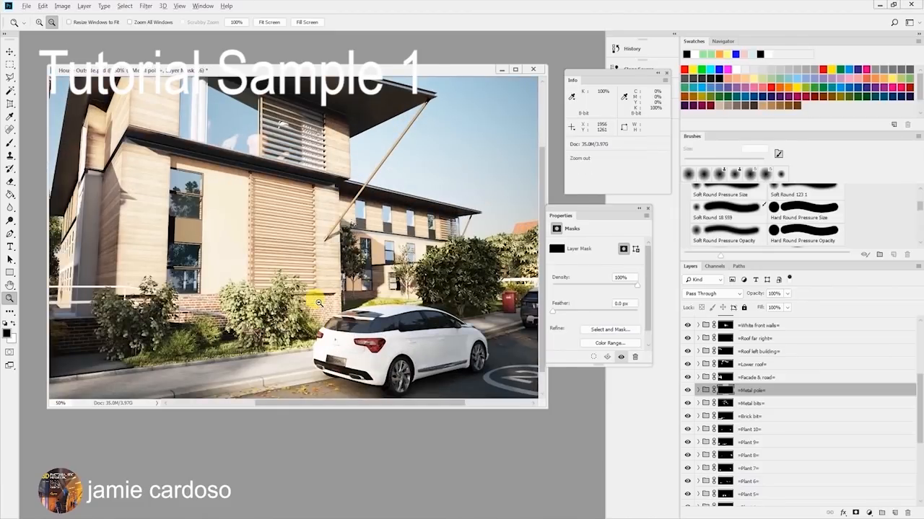
alt+click(318, 304)
click(344, 264)
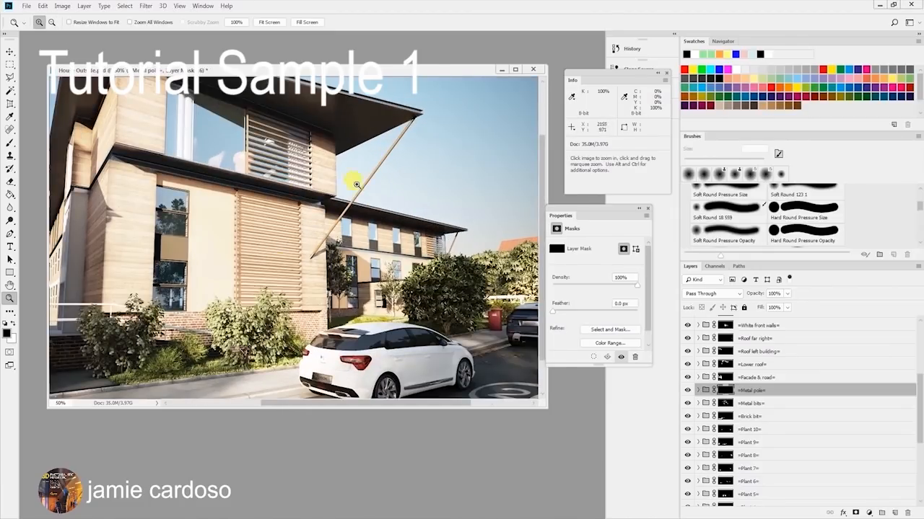
- Duplicate the House Outside.psd image with all its layers as House Outside copy
drag(331, 73, 322, 119)
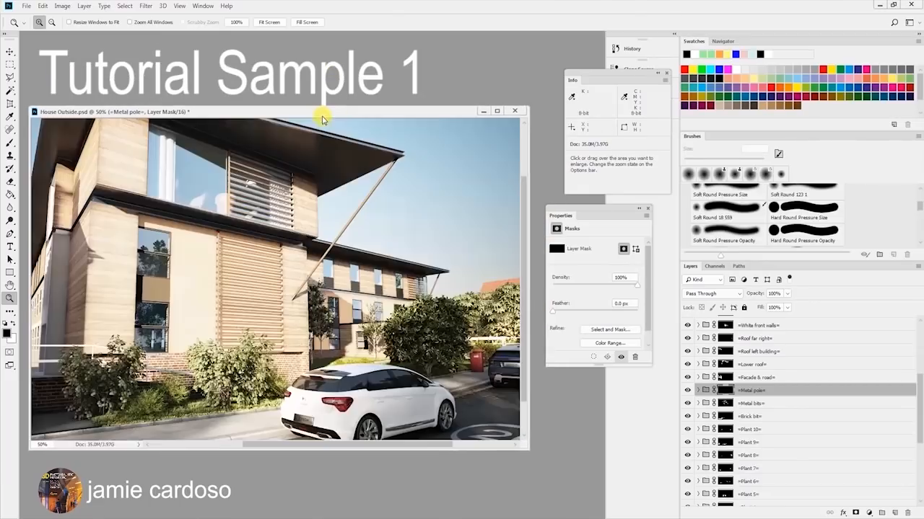
right_click(366, 117)
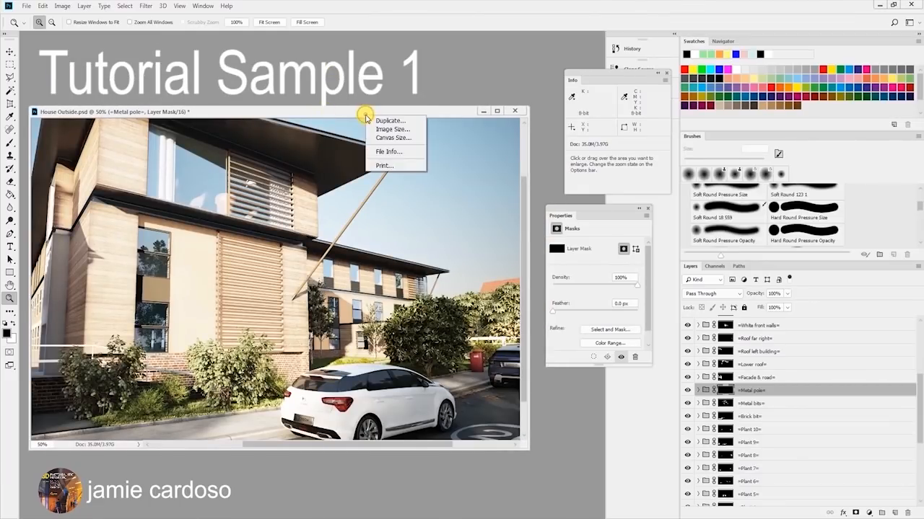
click(355, 116)
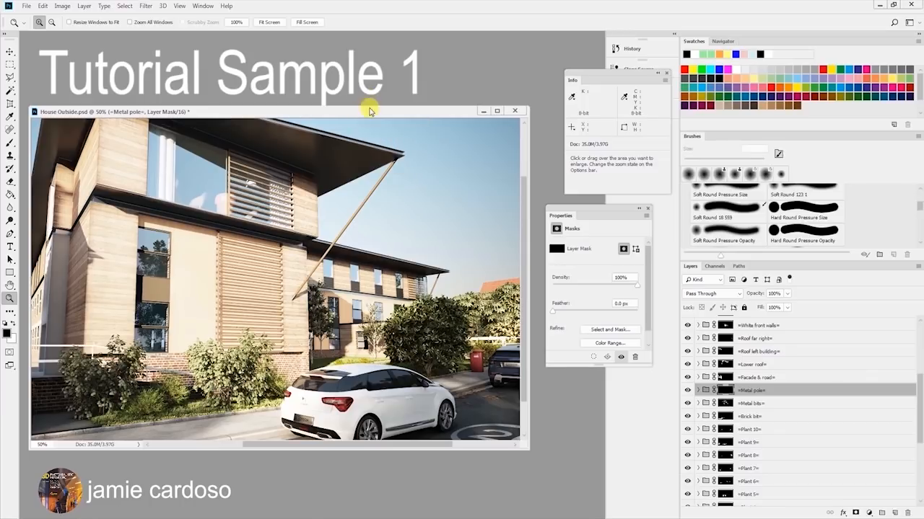
right_click(371, 113)
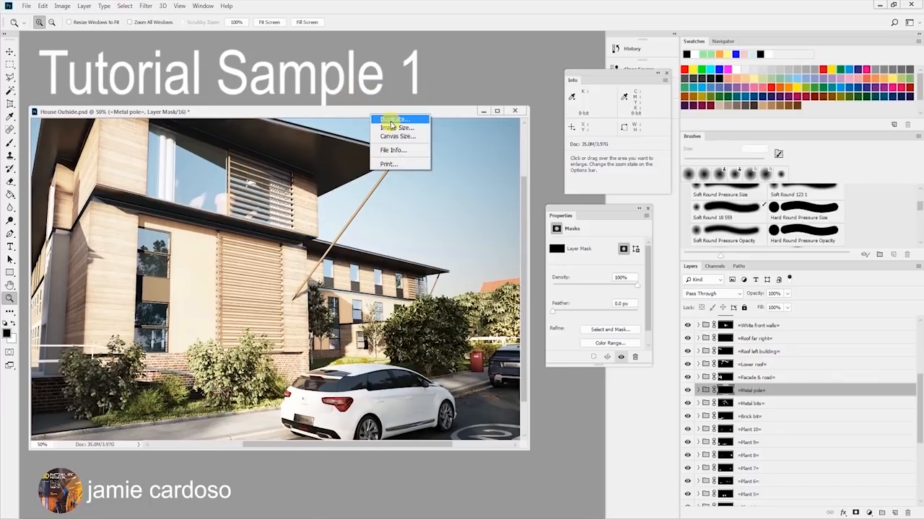
click(390, 120)
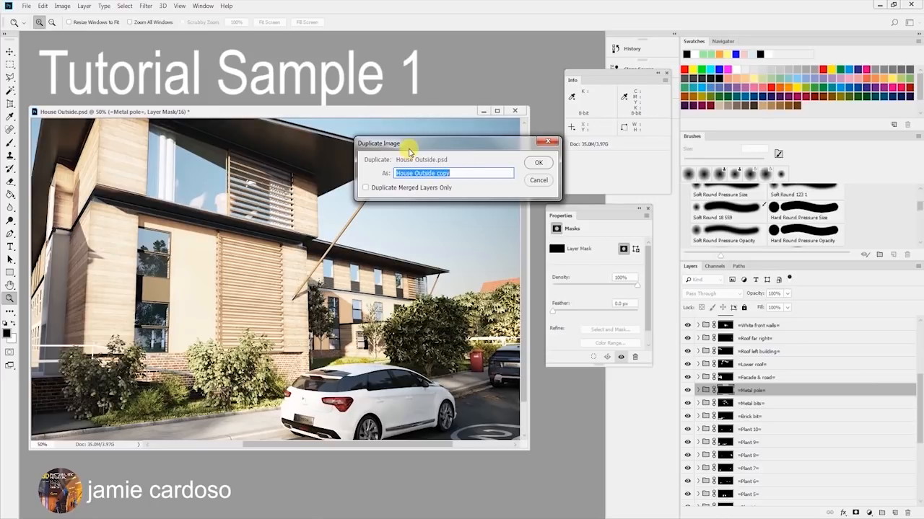
click(524, 164)
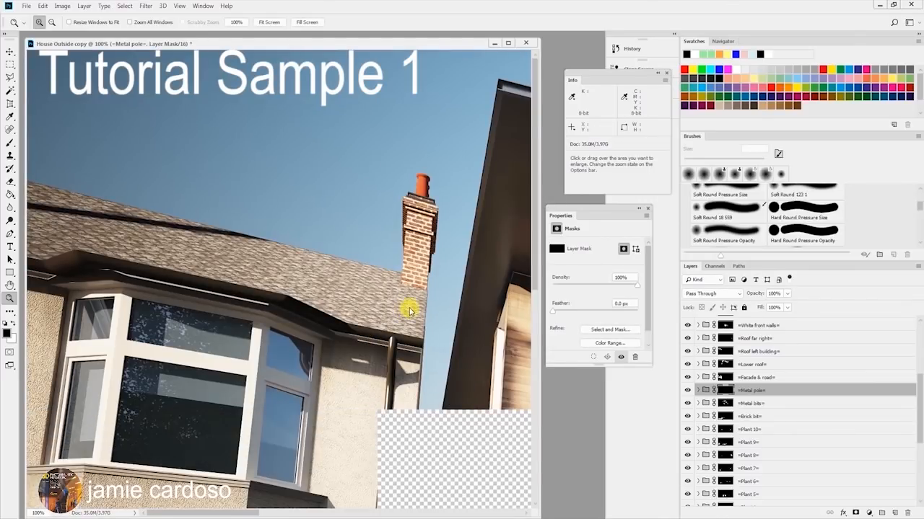
- Try flattening the House Outside copy image from the Edited Grass layer, discarding hidden layers, and undo the flattening
key(ctrl+minus)
key(ctrl+minus)
key(ctrl+minus)
key(ctrl+minus)
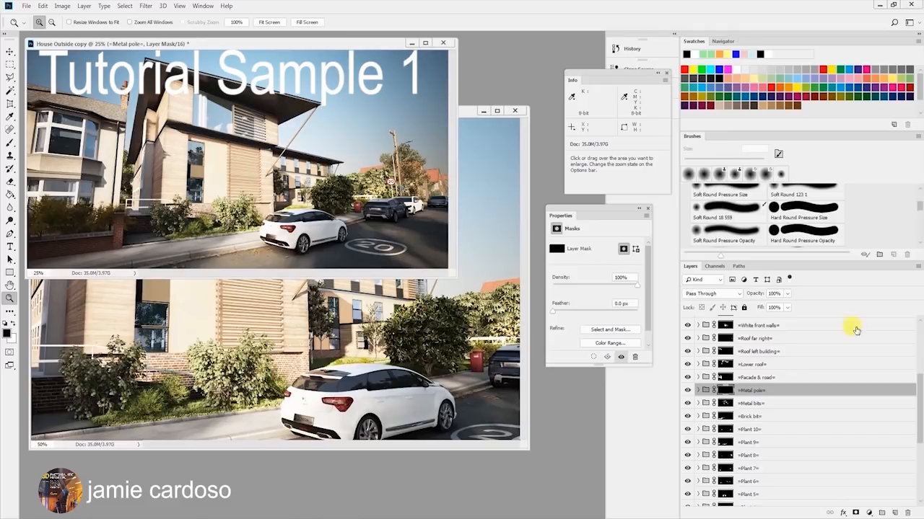
scroll(831, 430, down, 5)
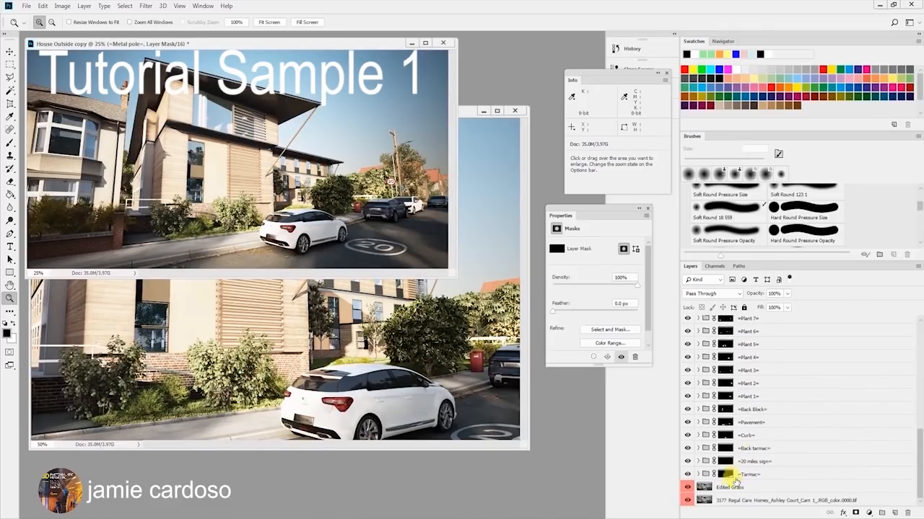
click(731, 489)
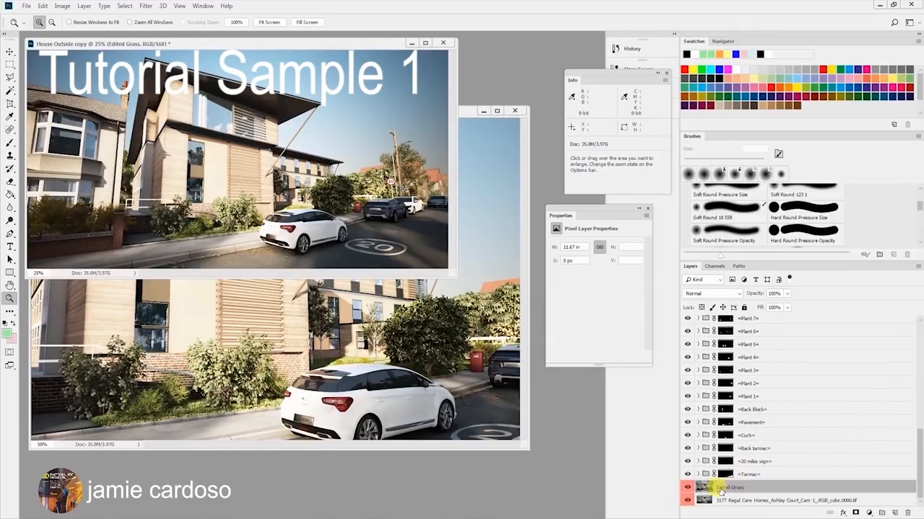
right_click(745, 484)
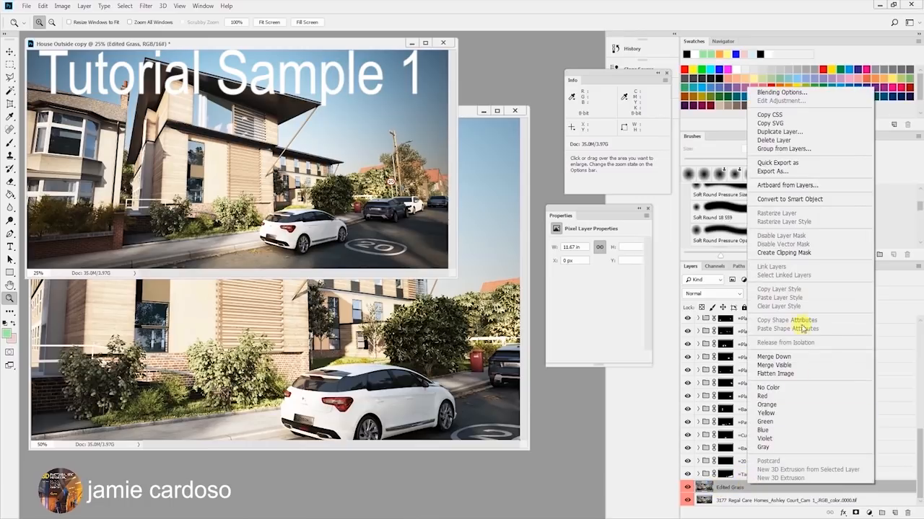
click(791, 374)
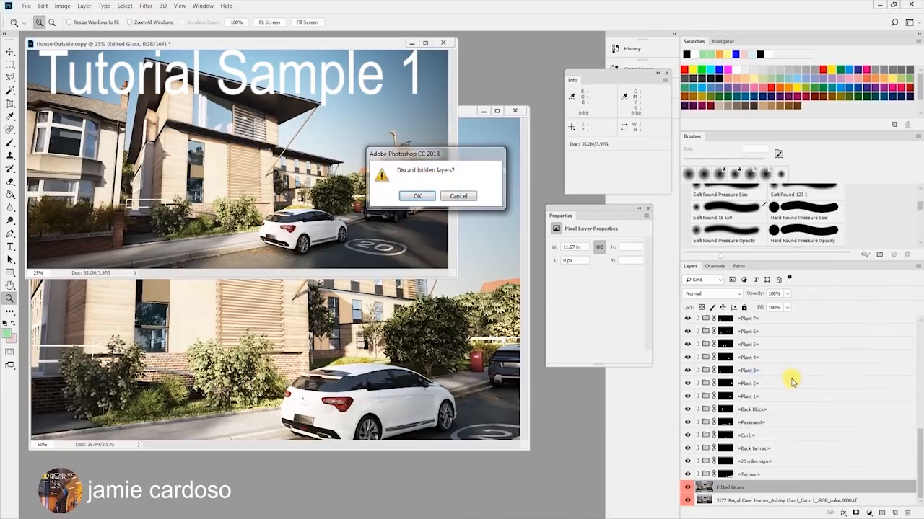
click(416, 198)
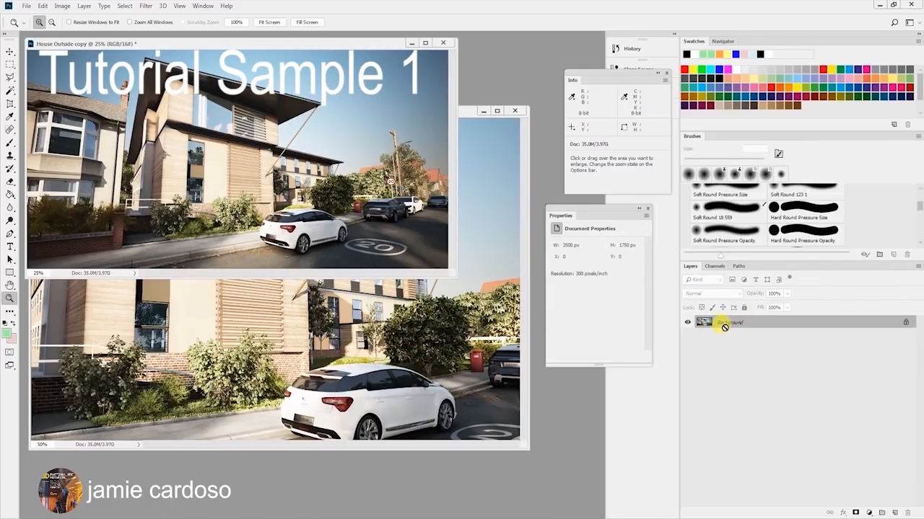
key(ctrl+z)
- Flatten the House Outside copy image into a single Background layer
click(728, 322)
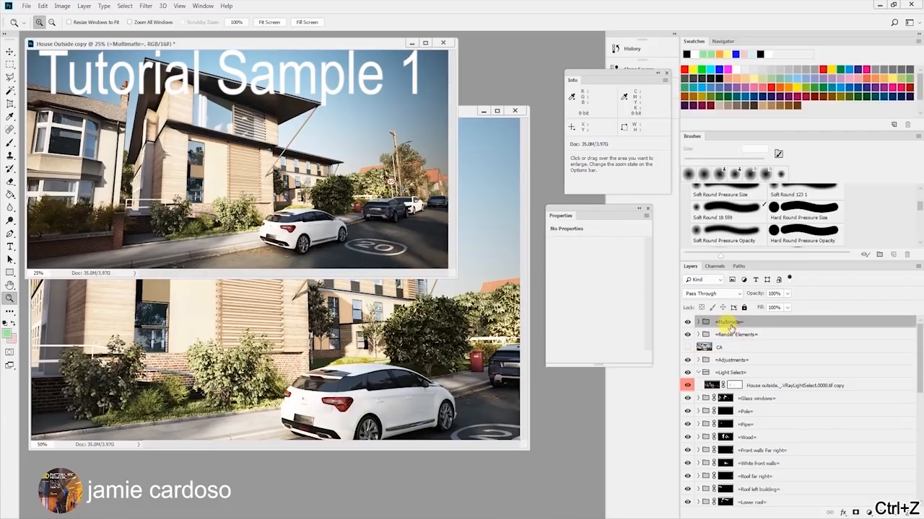
right_click(731, 323)
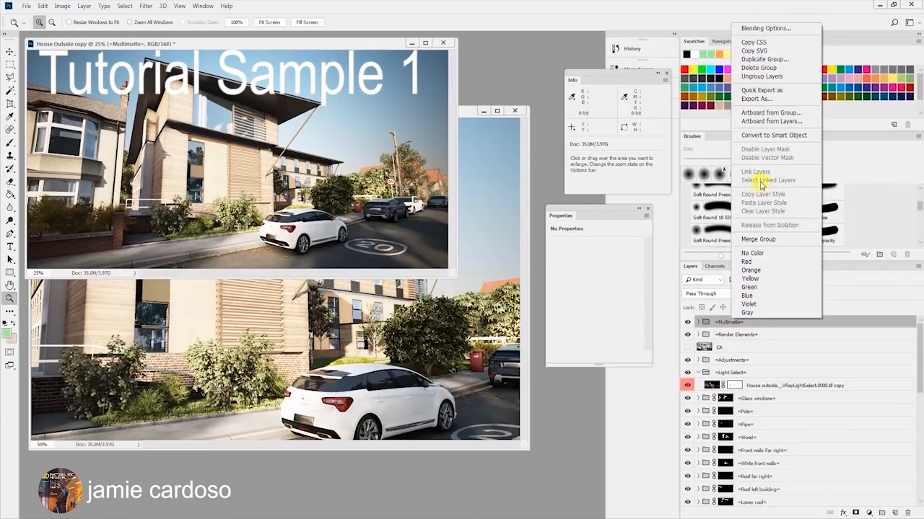
click(765, 447)
click(765, 449)
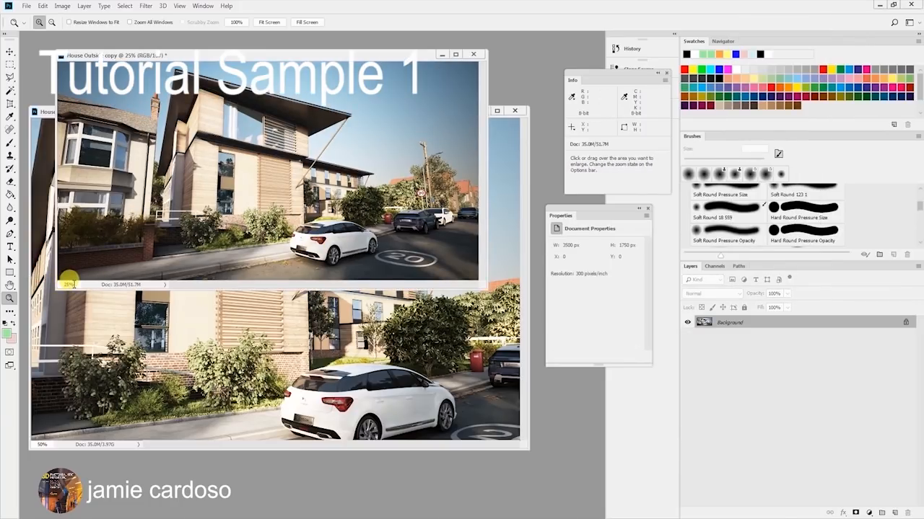
- Shift the flattened copy's color channels slightly out of alignment with the Move tool at 100% zoom, working through Red, Green and Blue, and restore the RGB composite
text(100)
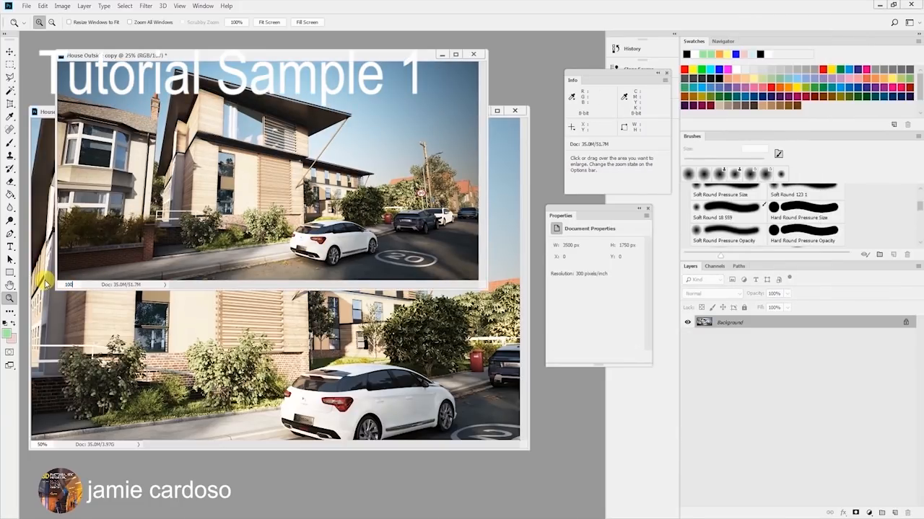
key(Return)
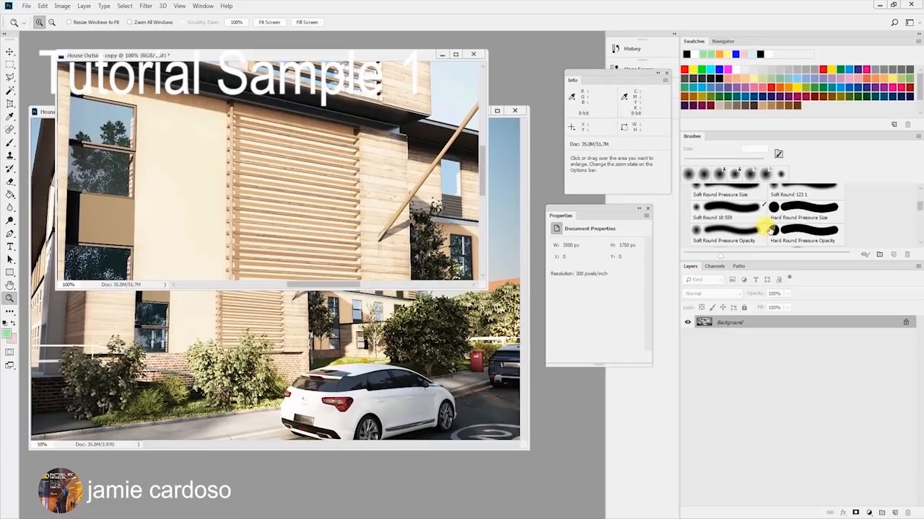
click(714, 266)
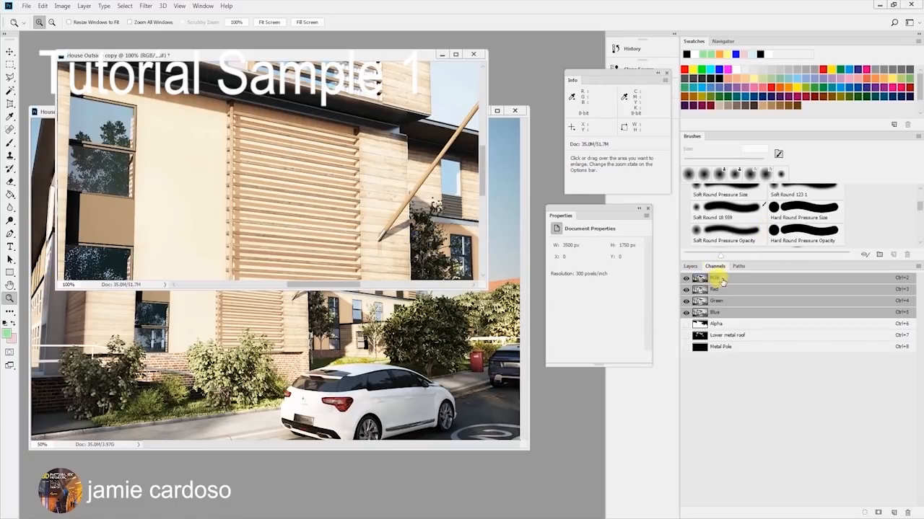
click(718, 289)
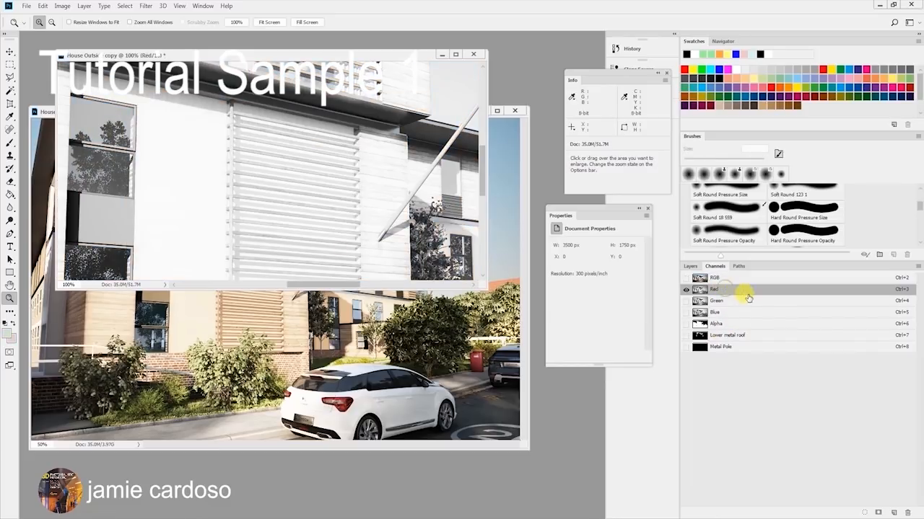
click(10, 51)
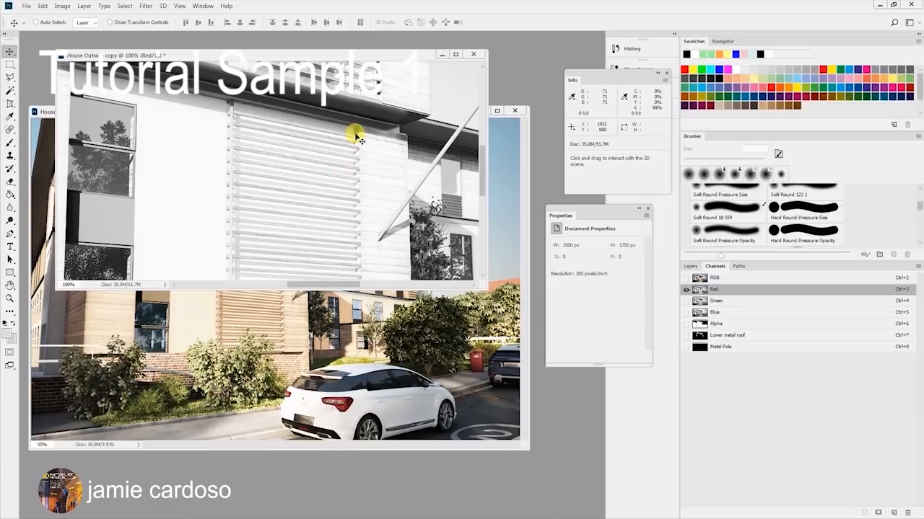
click(718, 301)
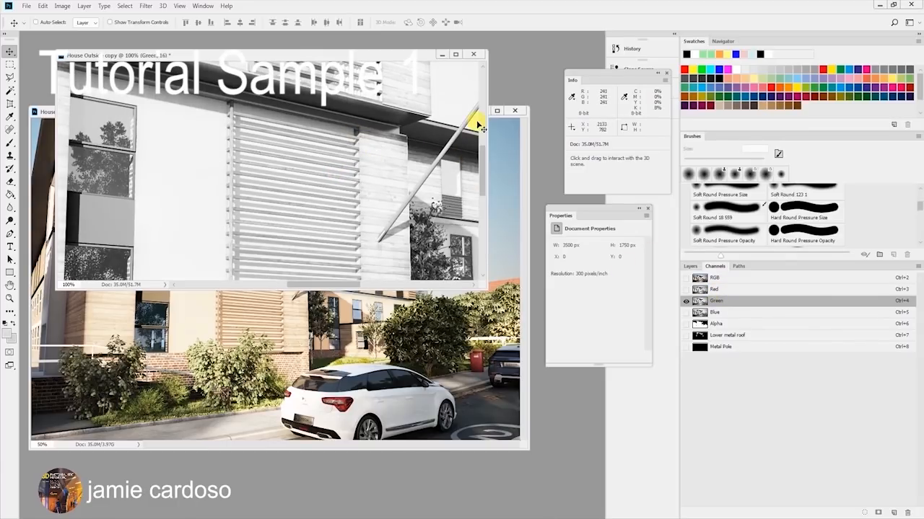
click(759, 311)
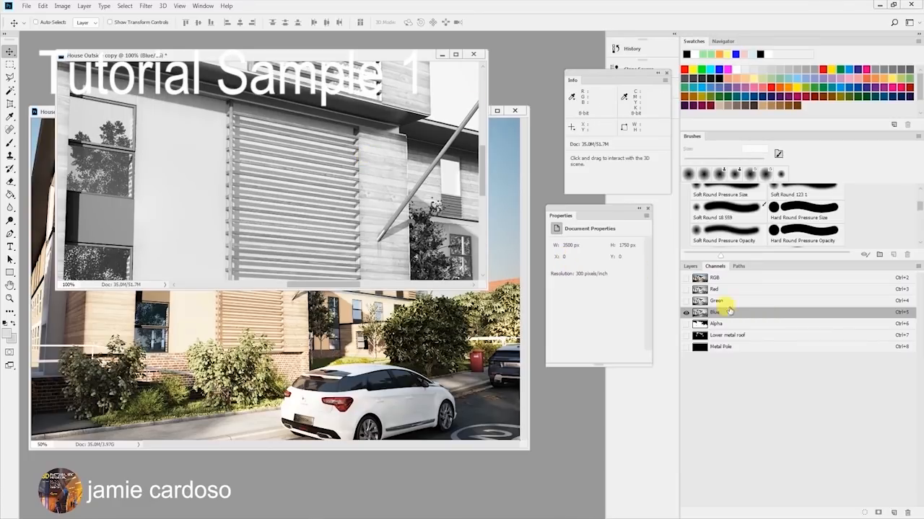
click(691, 266)
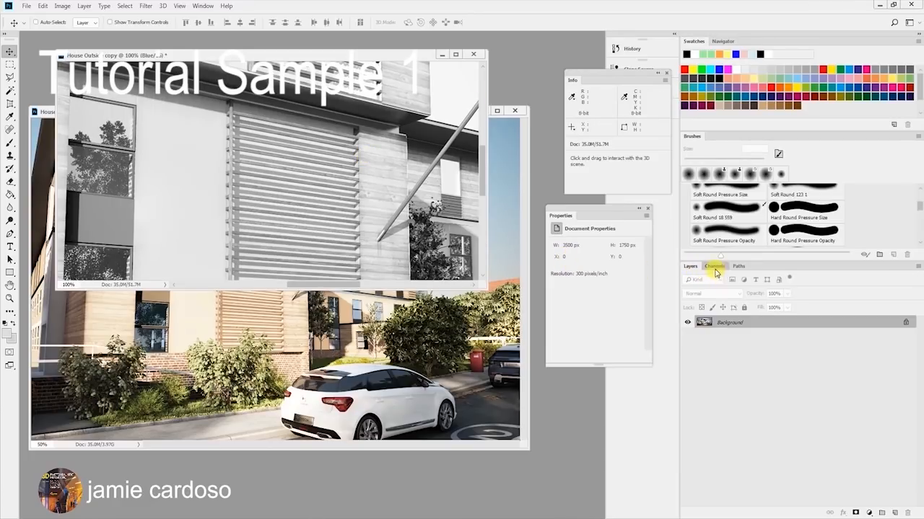
click(714, 266)
click(724, 278)
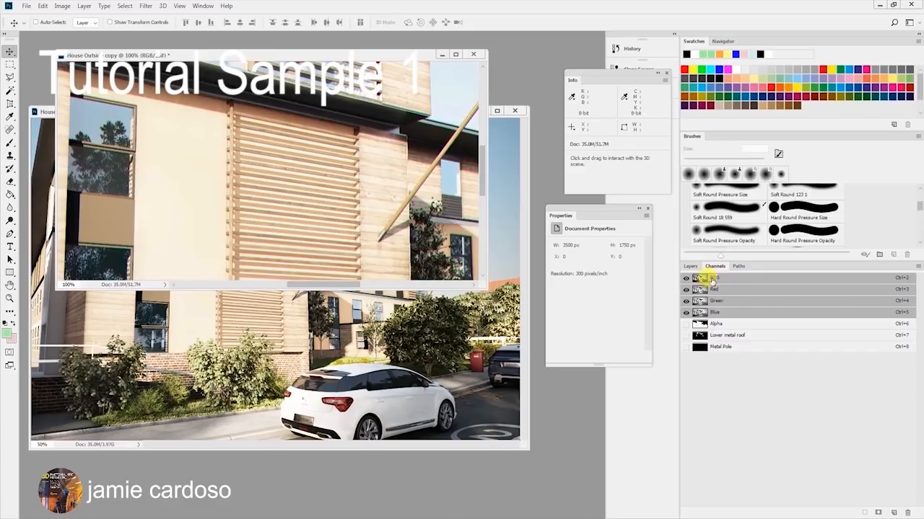
- Duplicate the flattened copy's Background layer into House Outside.psd
key(z)
alt+click(303, 205)
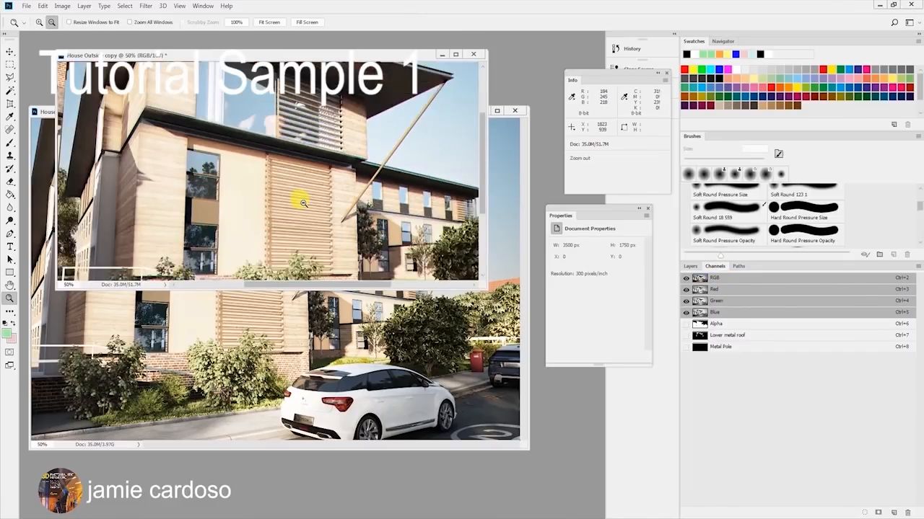
alt+click(303, 205)
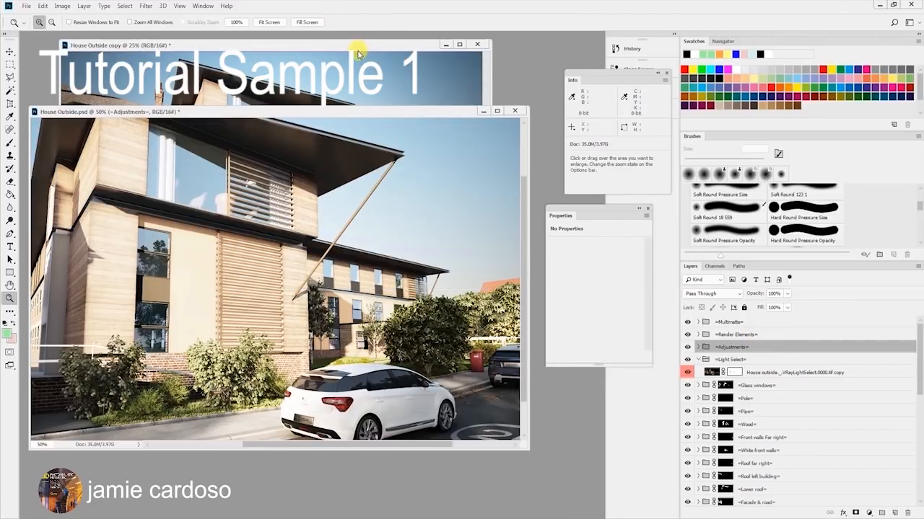
click(358, 54)
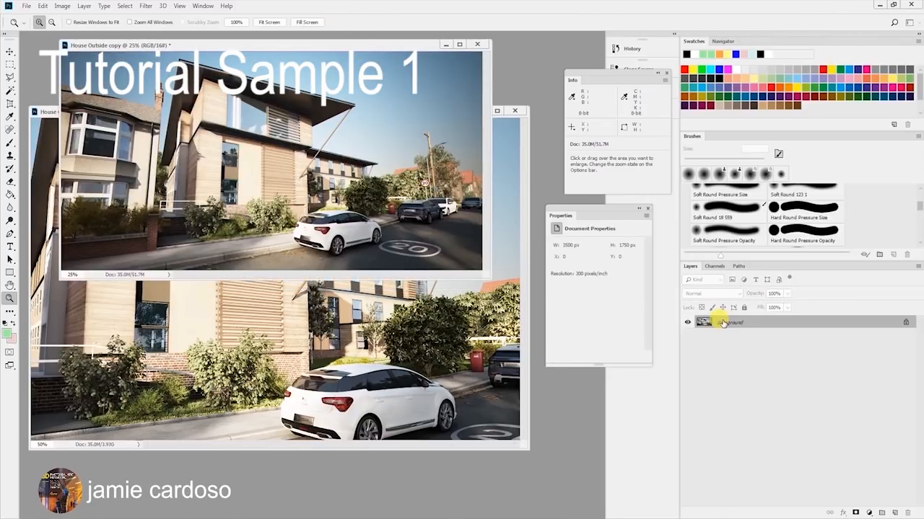
right_click(722, 323)
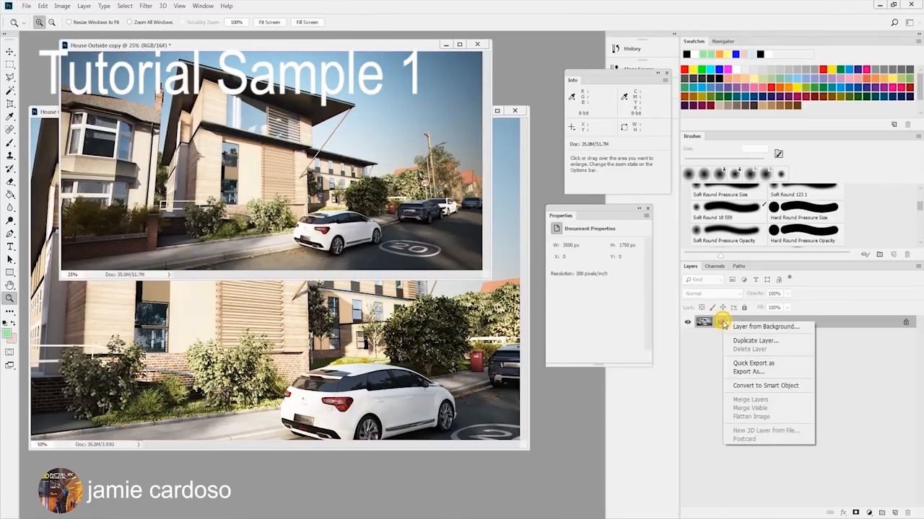
click(756, 341)
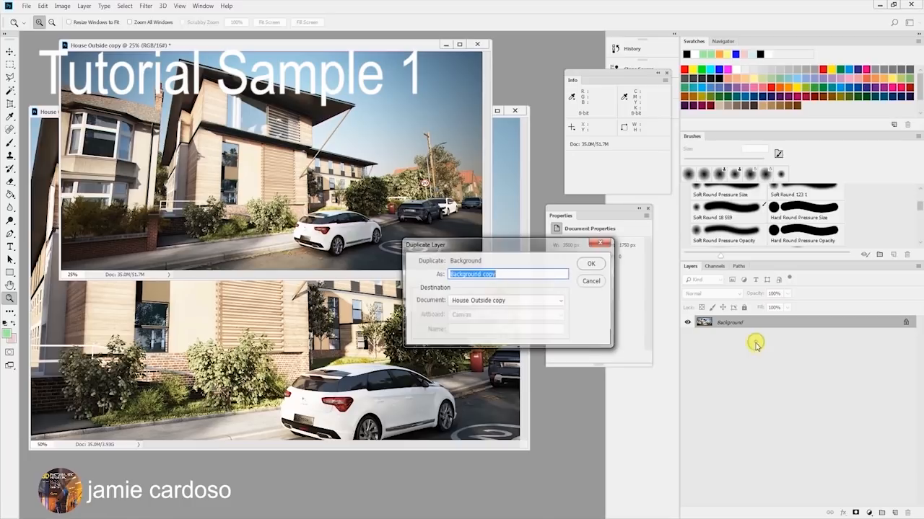
click(530, 301)
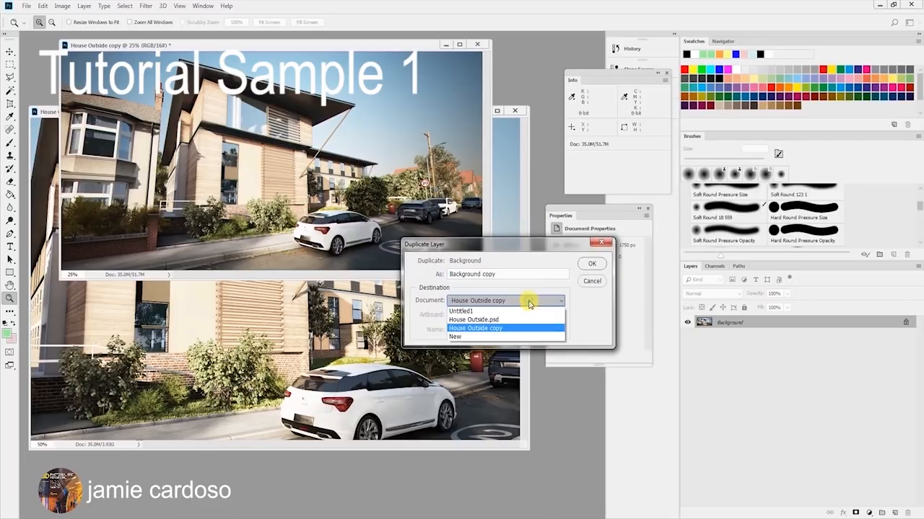
click(490, 322)
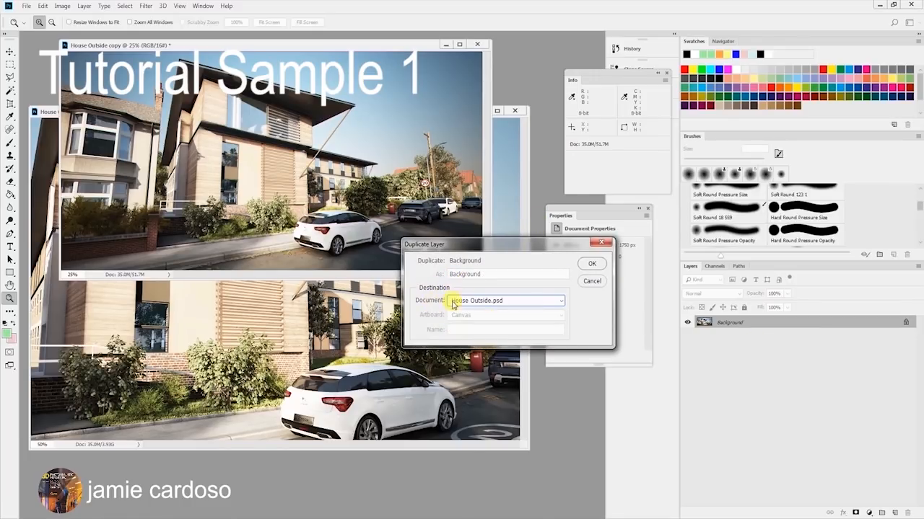
click(590, 263)
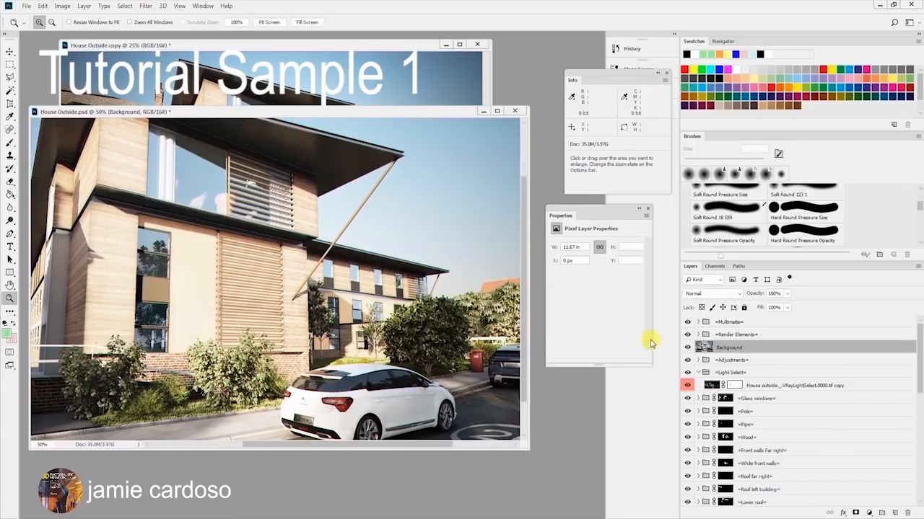
- Rename the Background layer above the =Adjustments= group in House Outside.psd as chromatic aberration
click(754, 360)
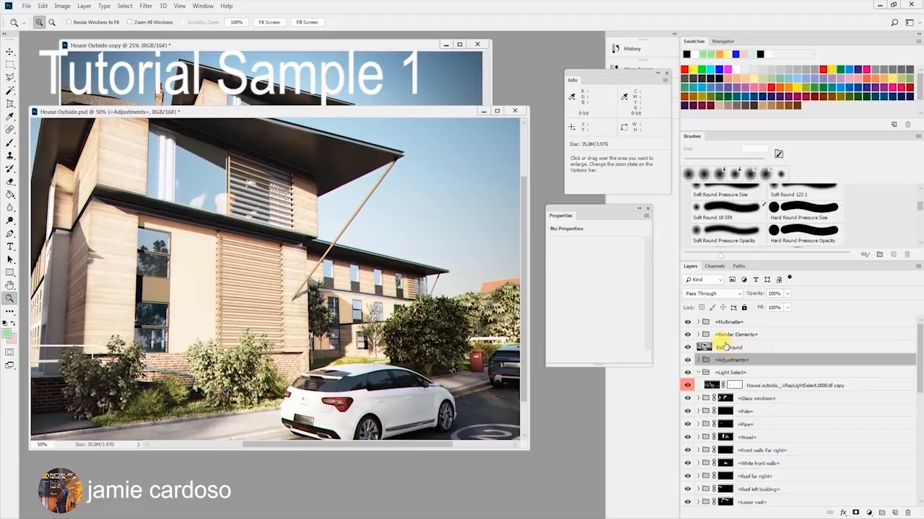
click(738, 350)
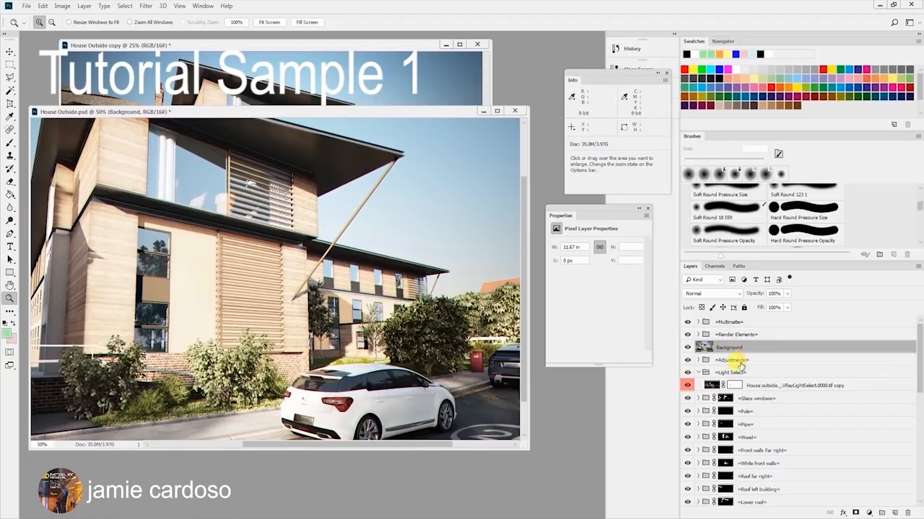
click(743, 361)
click(743, 348)
double_click(741, 347)
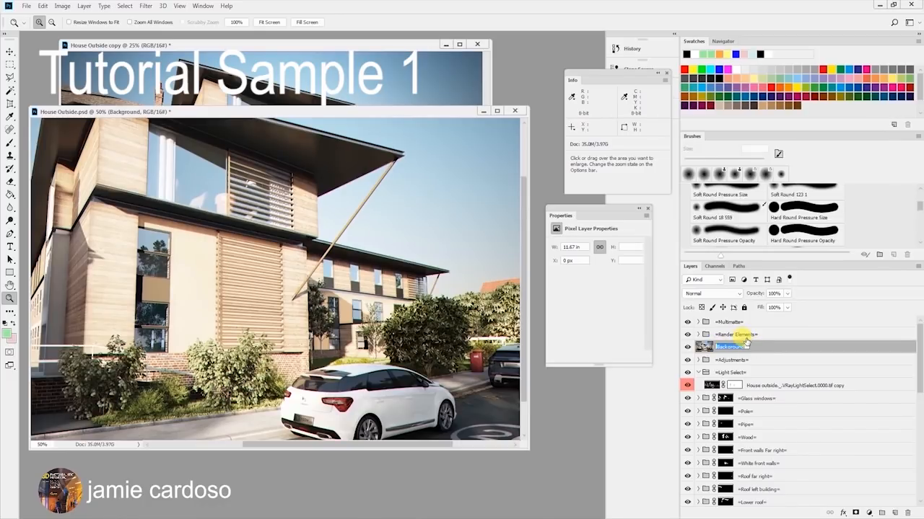
text(chromatic aberration)
key(Return)
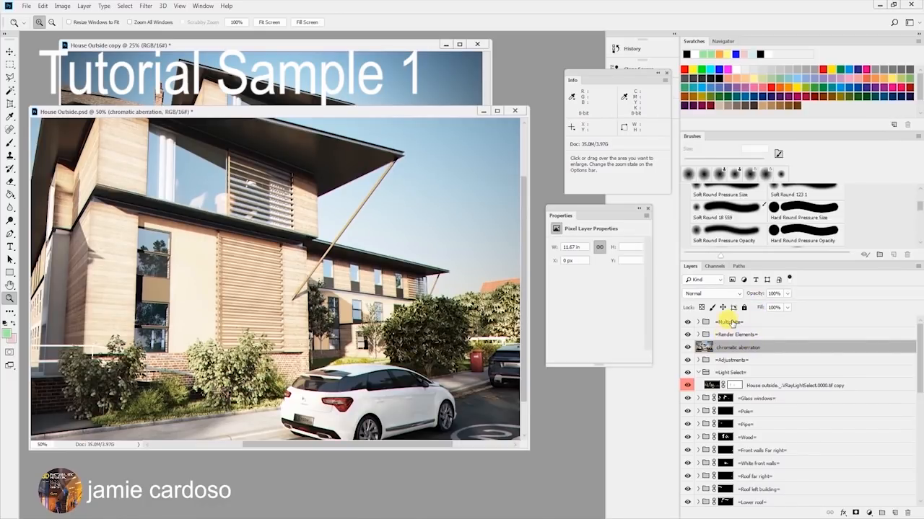
- Set the chromatic aberration layer's blend mode to Darker Color
click(736, 321)
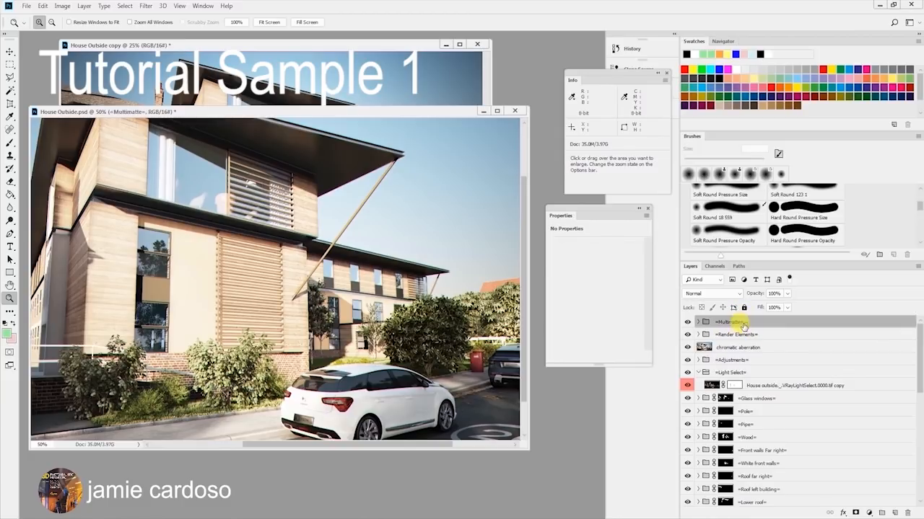
click(698, 322)
click(699, 323)
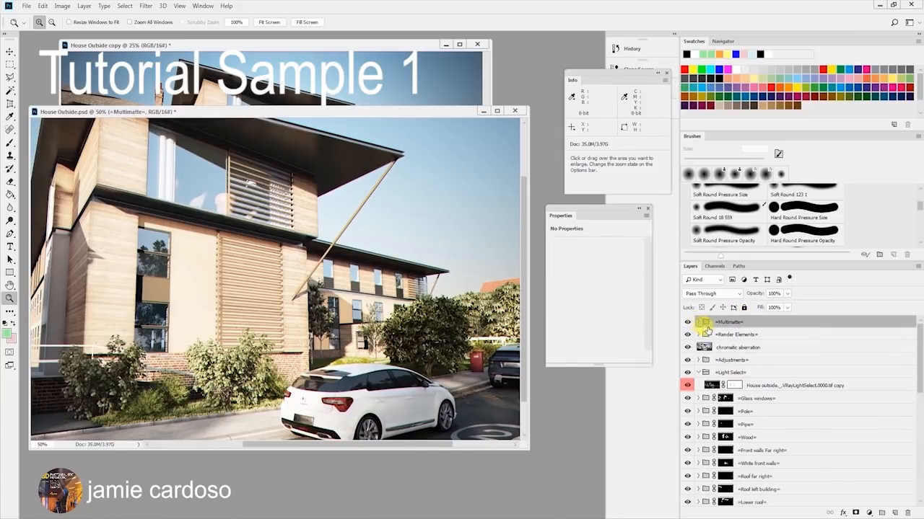
click(697, 335)
click(698, 336)
click(732, 347)
click(700, 294)
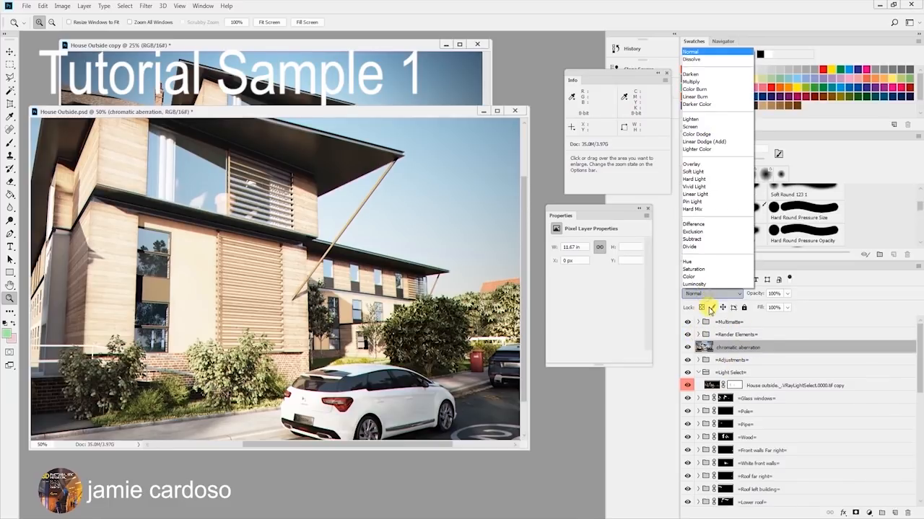
click(710, 107)
- Compare the area around the white car's roof and brick wall up close with the chromatic aberration layer hidden and shown
click(329, 377)
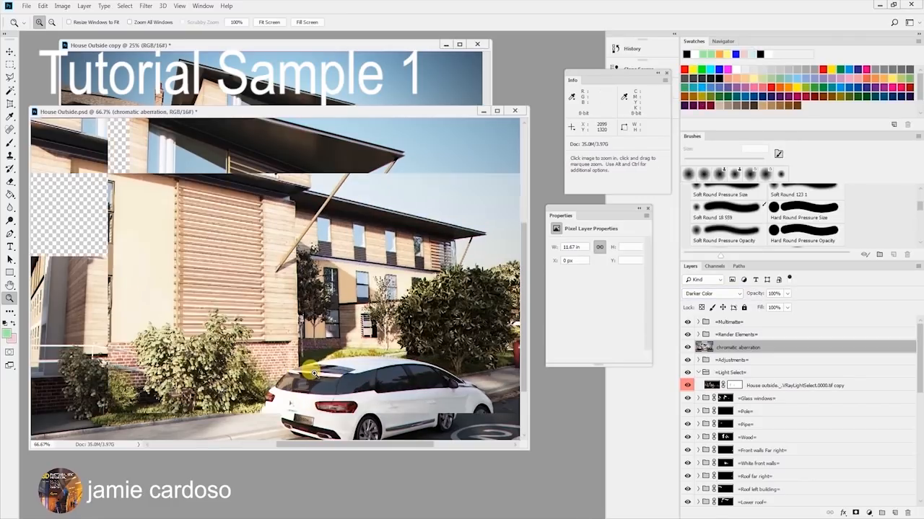
click(329, 378)
click(329, 377)
click(688, 347)
click(688, 347)
click(687, 348)
click(687, 348)
click(687, 348)
click(687, 348)
click(688, 348)
click(688, 348)
- Reduce the chromatic aberration layer's opacity to 33%
click(787, 294)
drag(784, 309, 760, 309)
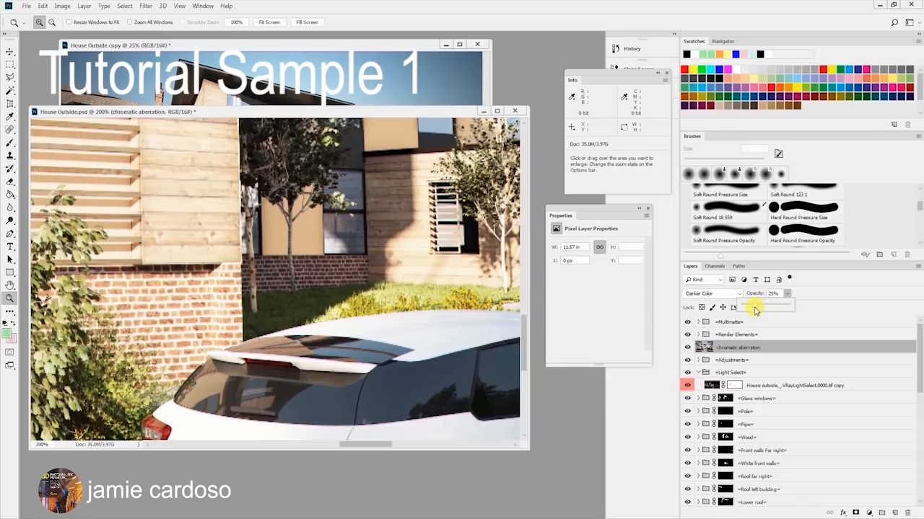
click(420, 148)
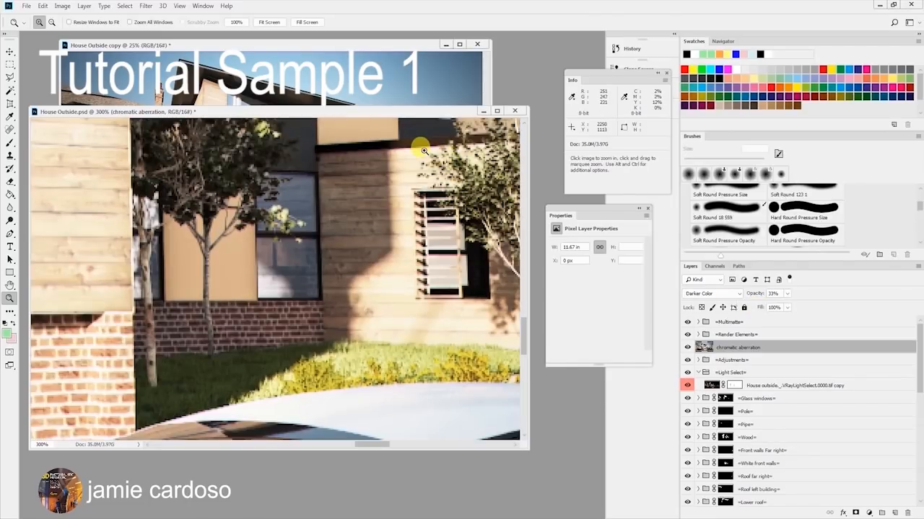
click(418, 152)
- Examine the color fringing around the rear building, brick wall and white car up close, and in the full image
alt+click(262, 279)
alt+click(262, 279)
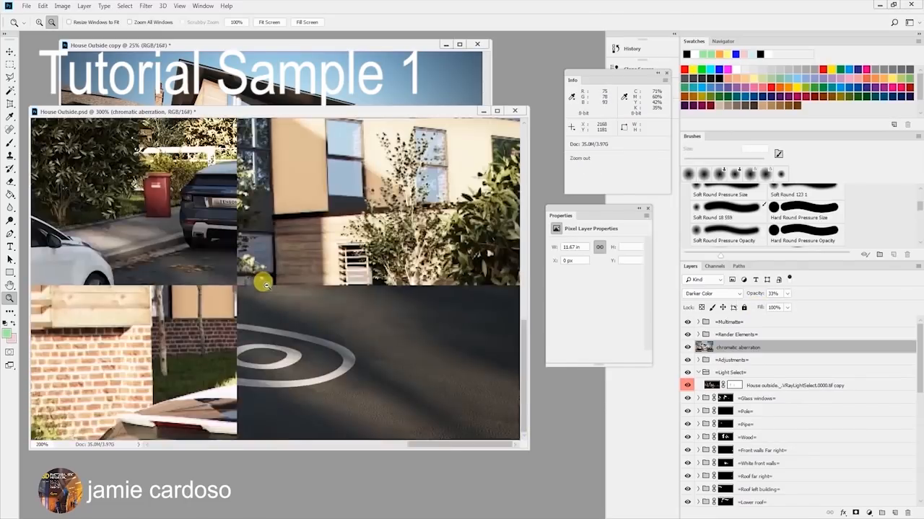
alt+click(262, 274)
alt+click(266, 286)
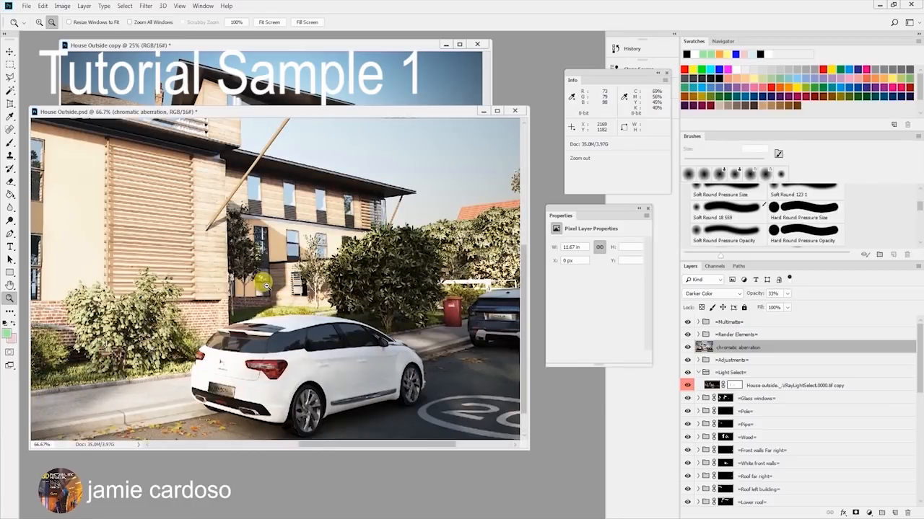
click(346, 264)
click(347, 264)
click(368, 324)
alt+click(368, 324)
drag(195, 325, 368, 300)
click(368, 321)
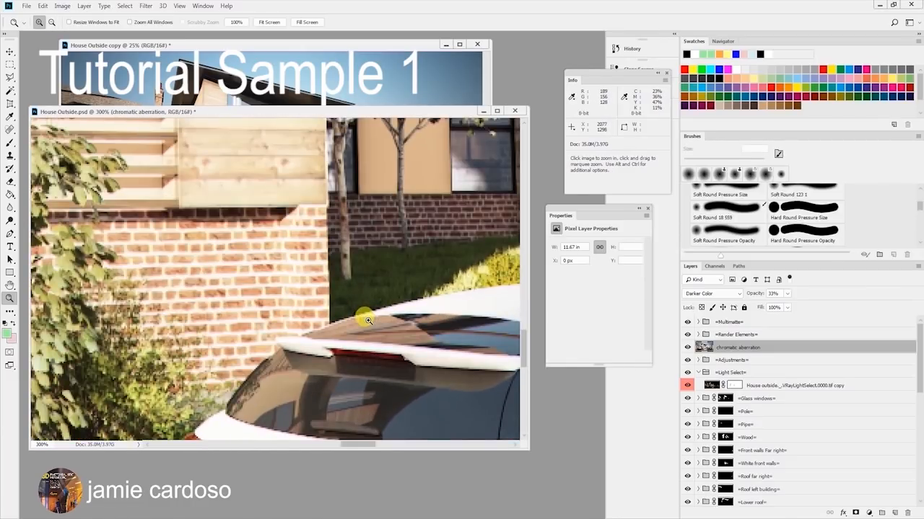
alt+click(360, 320)
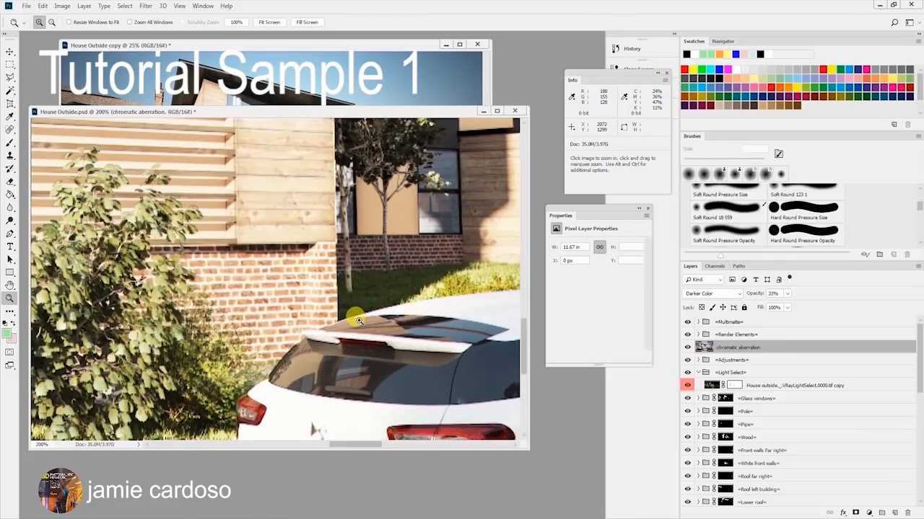
alt+click(358, 320)
alt+click(357, 319)
alt+click(357, 318)
alt+click(357, 317)
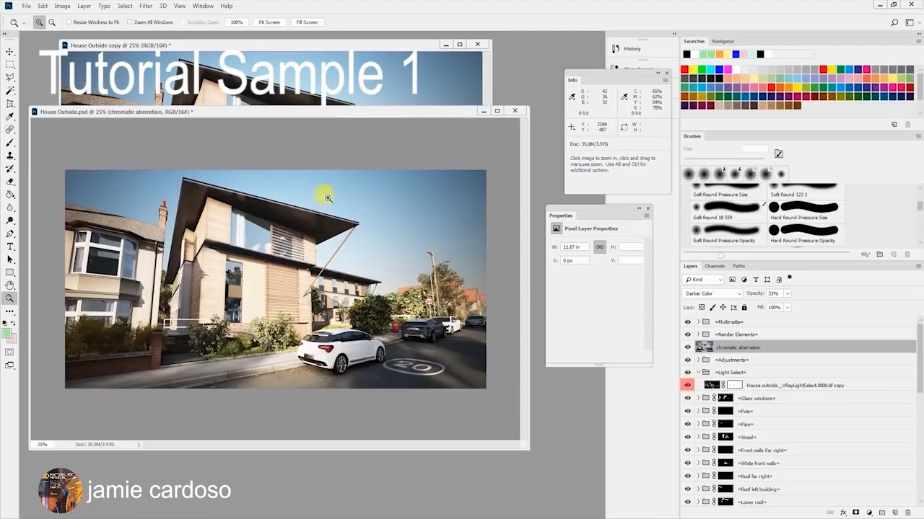
- Save a TIFF copy of the image as House Outside without layers or alpha channels, using no image compression and IBM PC byte order
click(26, 6)
click(54, 118)
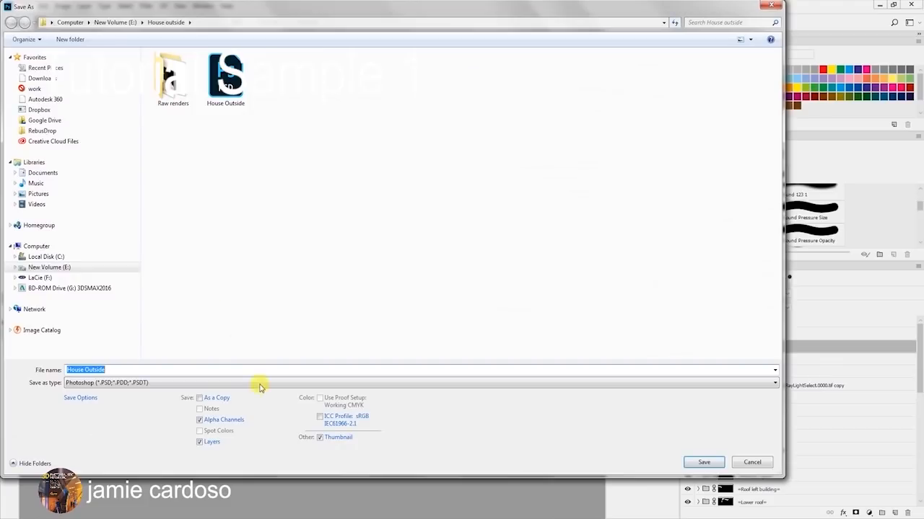
click(173, 383)
click(145, 490)
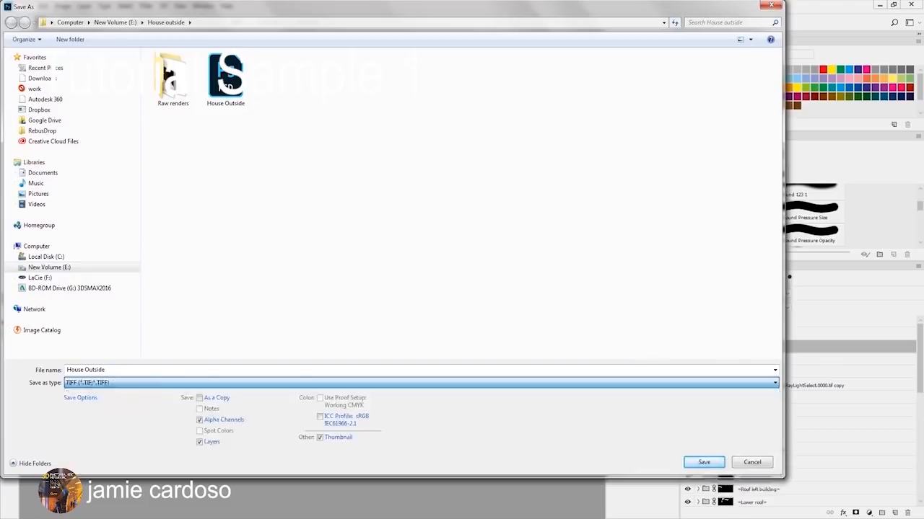
click(200, 443)
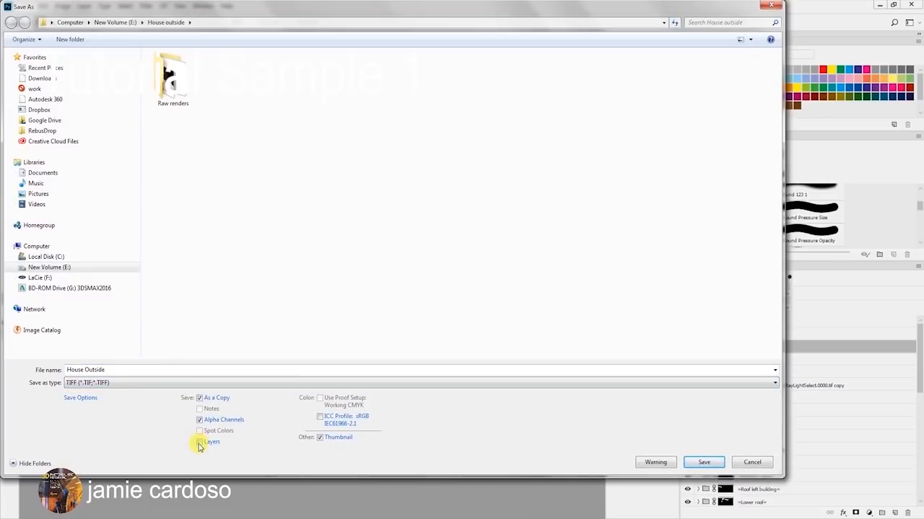
click(201, 422)
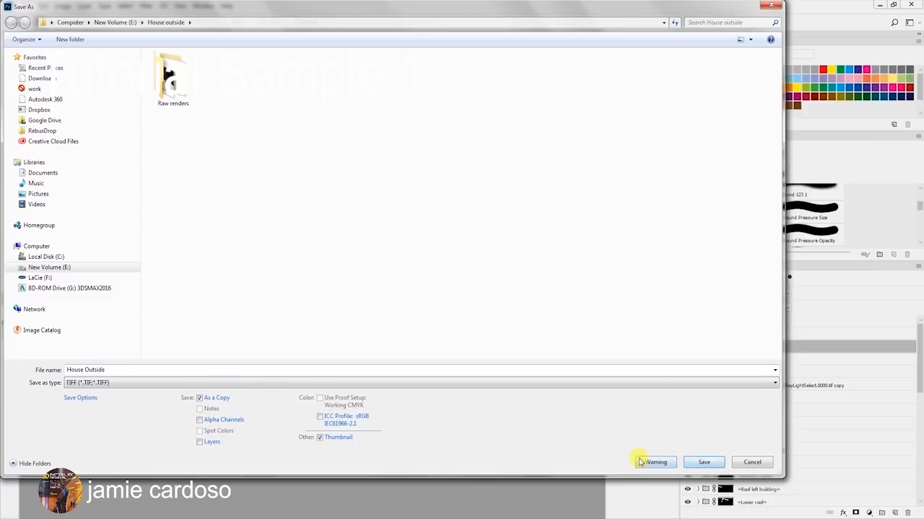
click(703, 462)
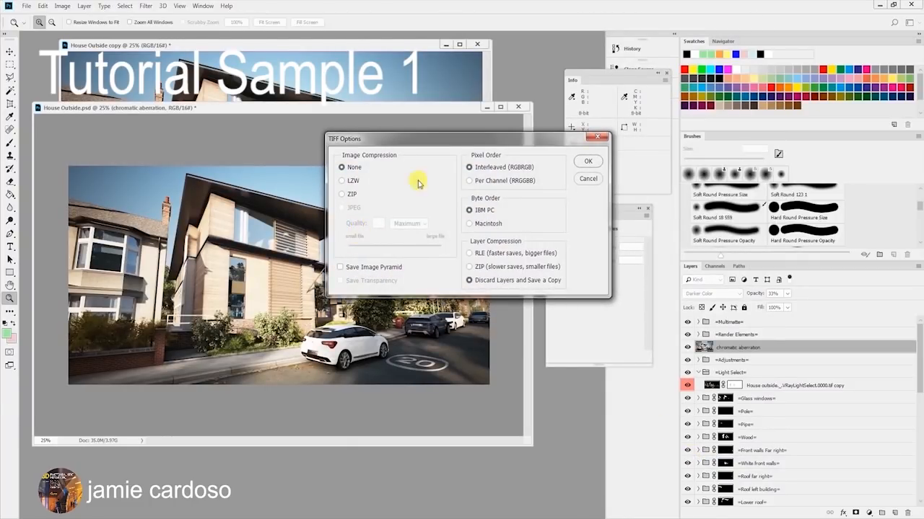
drag(441, 139, 417, 196)
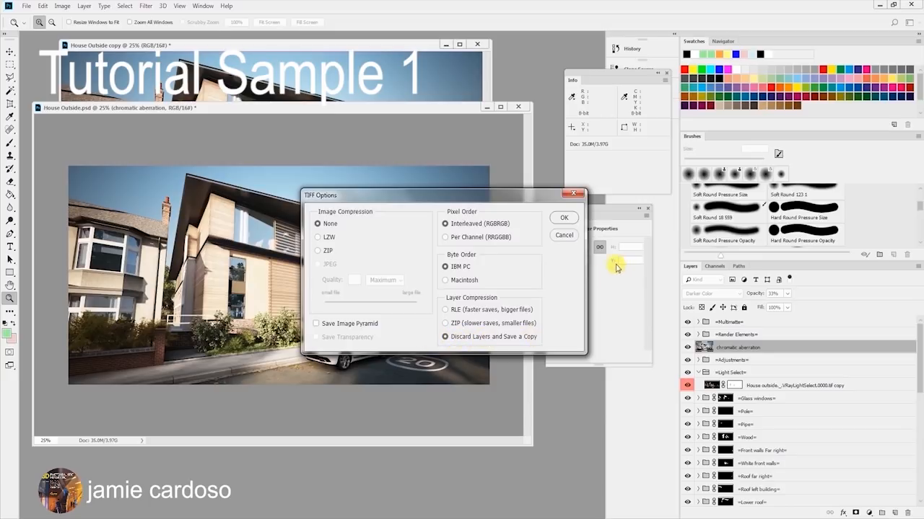
click(563, 219)
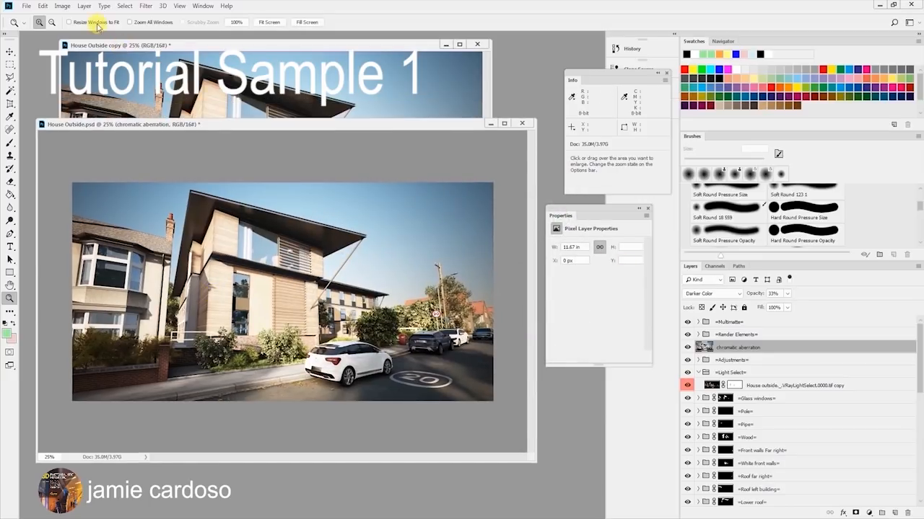
- Save the layered document in Photoshop format as House Outside with layers and alpha channels, replacing the existing file
click(26, 7)
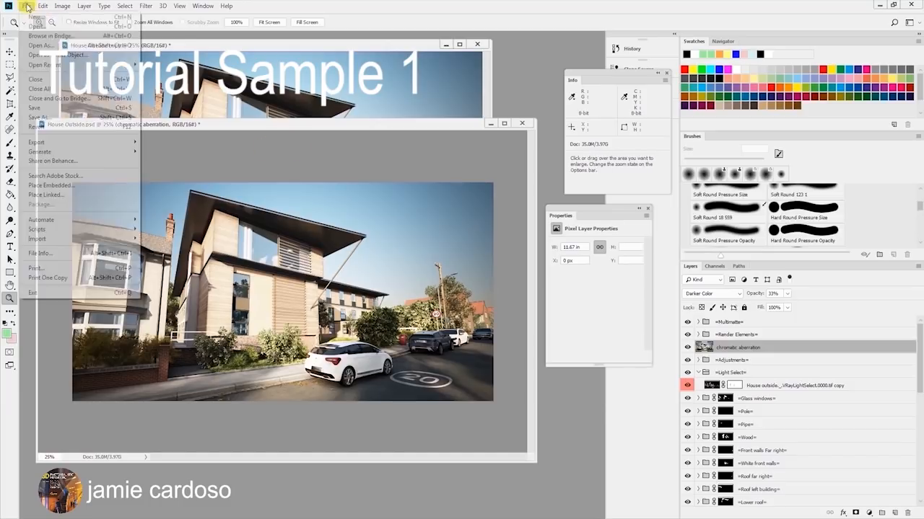
click(42, 119)
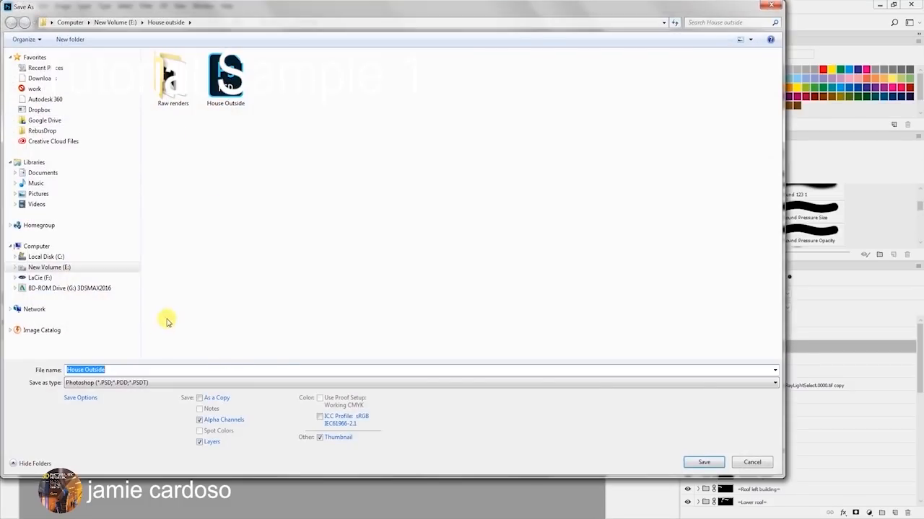
click(702, 463)
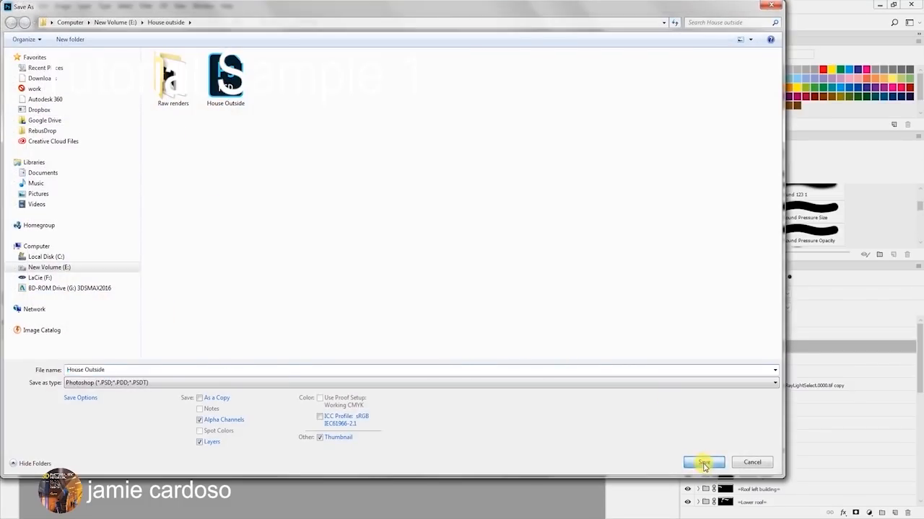
click(483, 266)
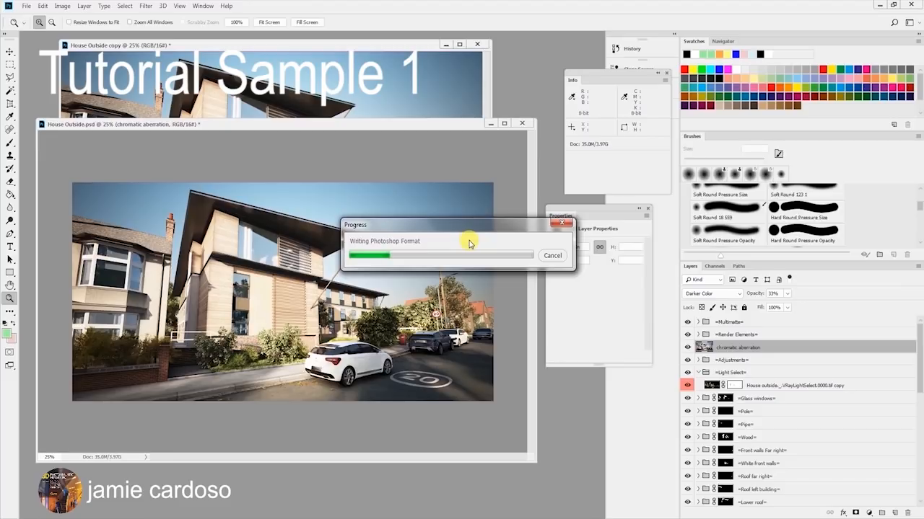
- Select the layer House outside.Rich_Building_+_Streaks.0000.tif copy 2 from the layers beneath the building's facade, and collapse the =Light Select= group
right_click(308, 297)
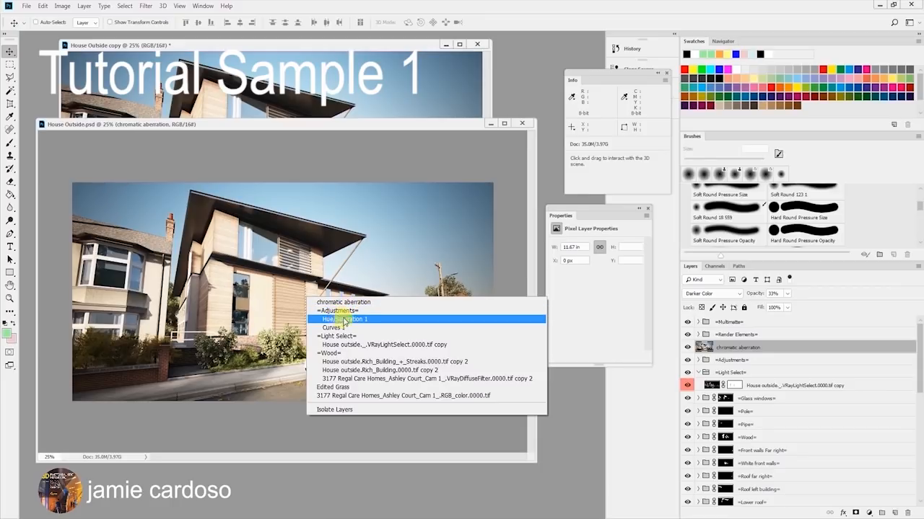
click(334, 362)
right_click(298, 270)
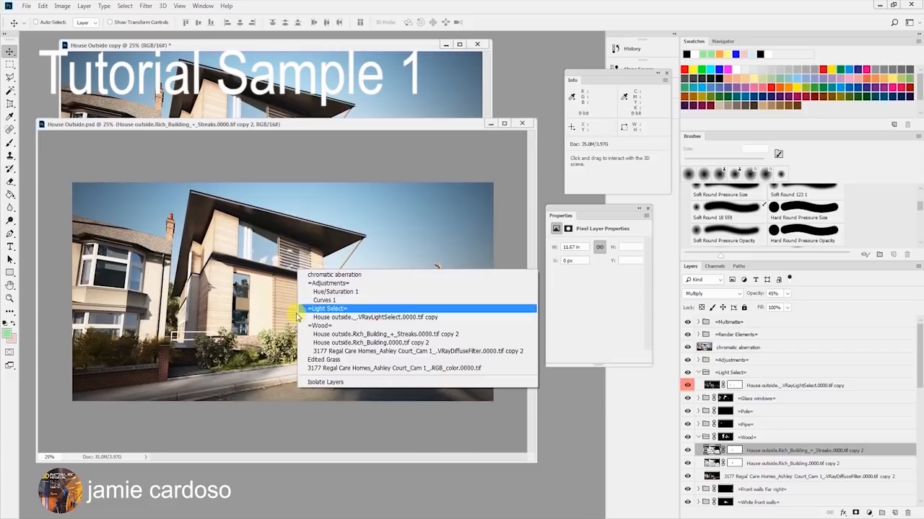
click(265, 273)
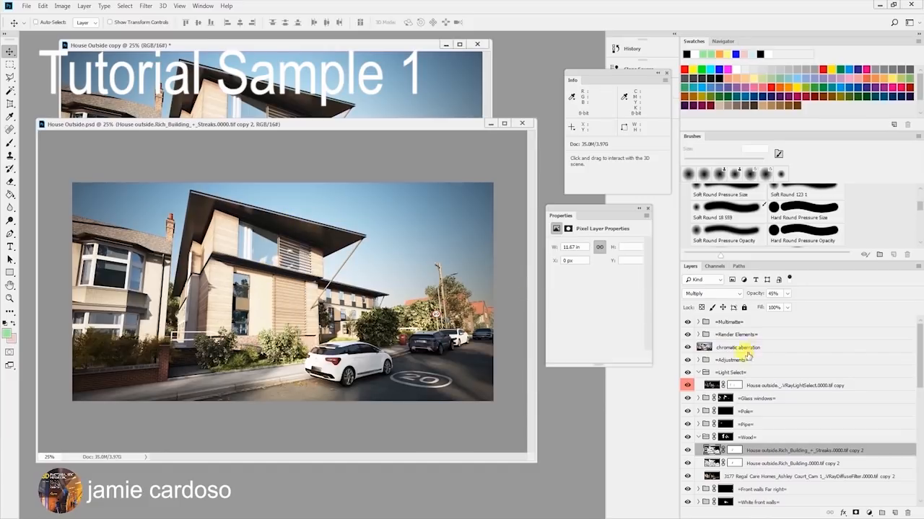
click(698, 372)
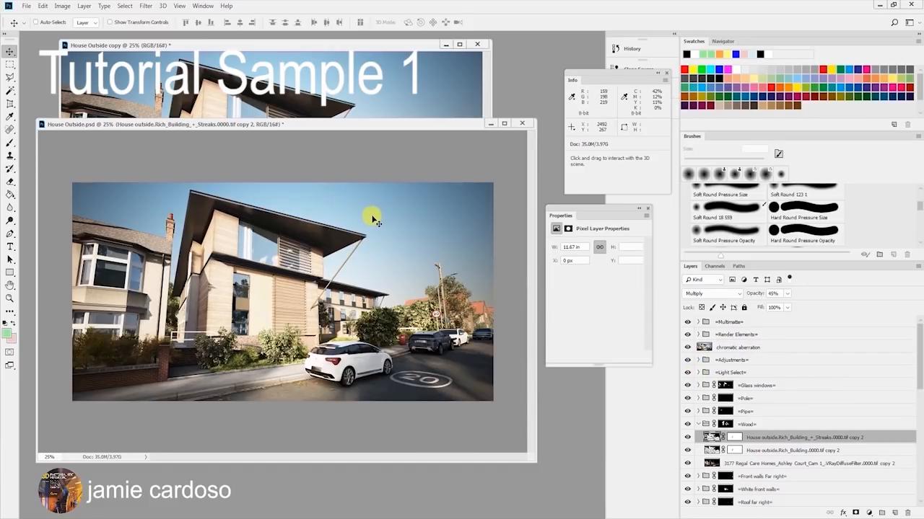